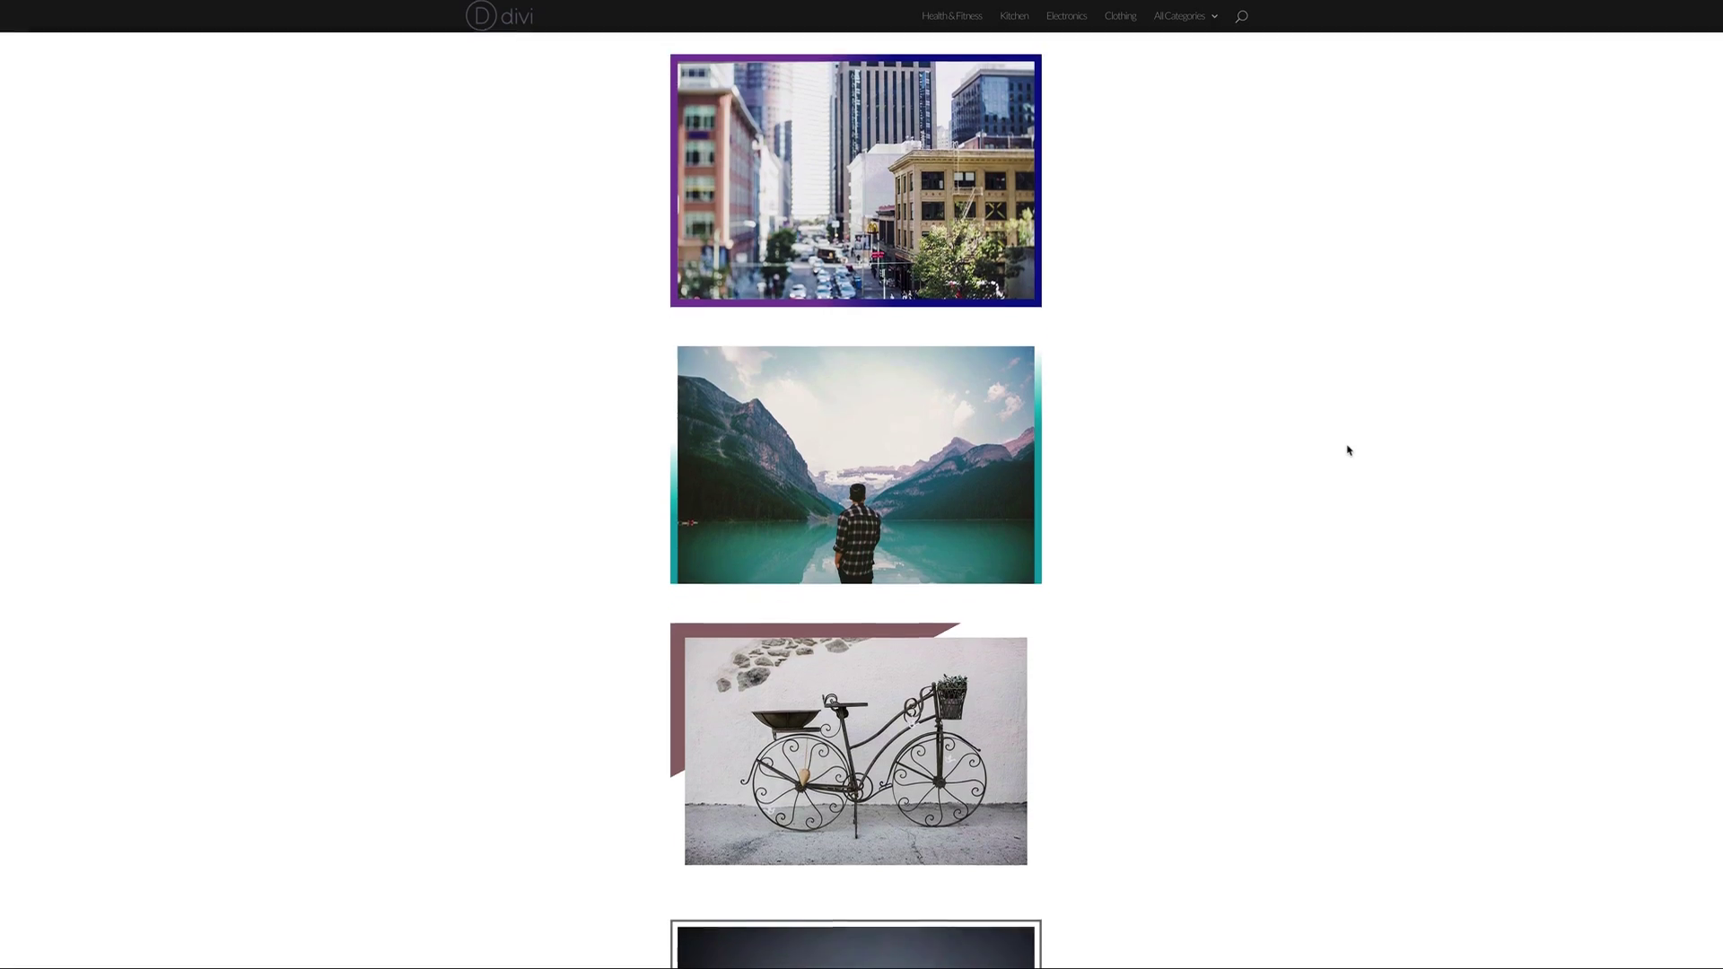
scroll(1348, 449, "down", 1)
scroll(1349, 448, "down", 8)
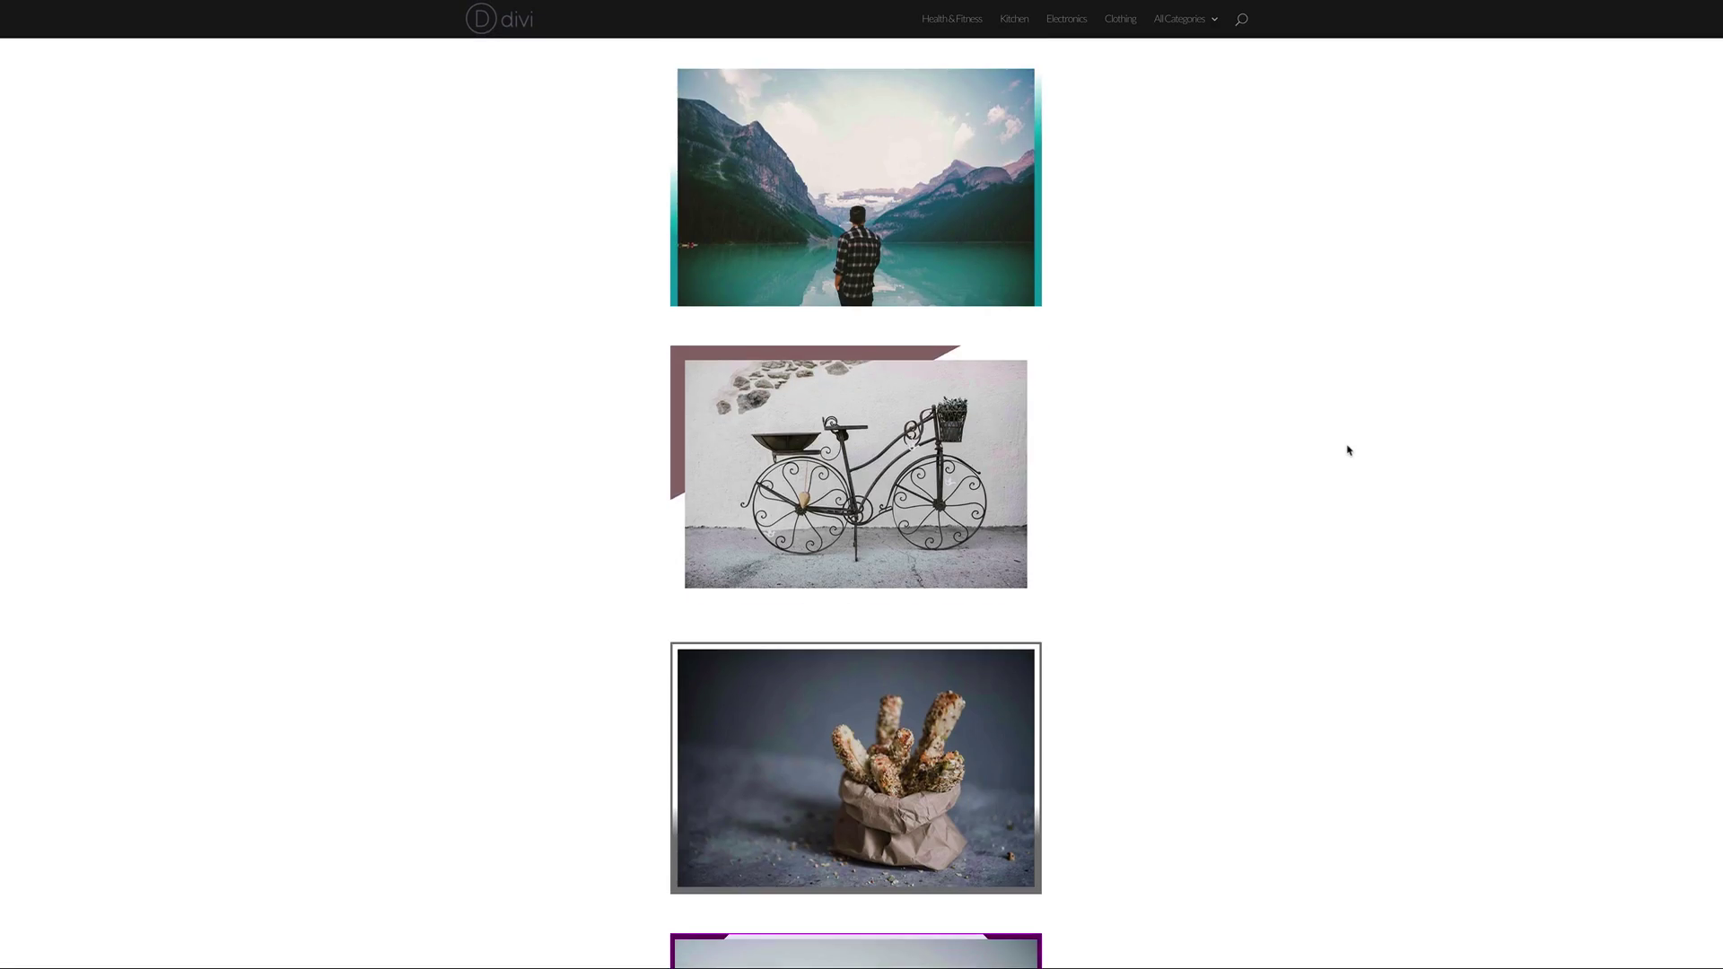
scroll(1349, 448, "down", 2)
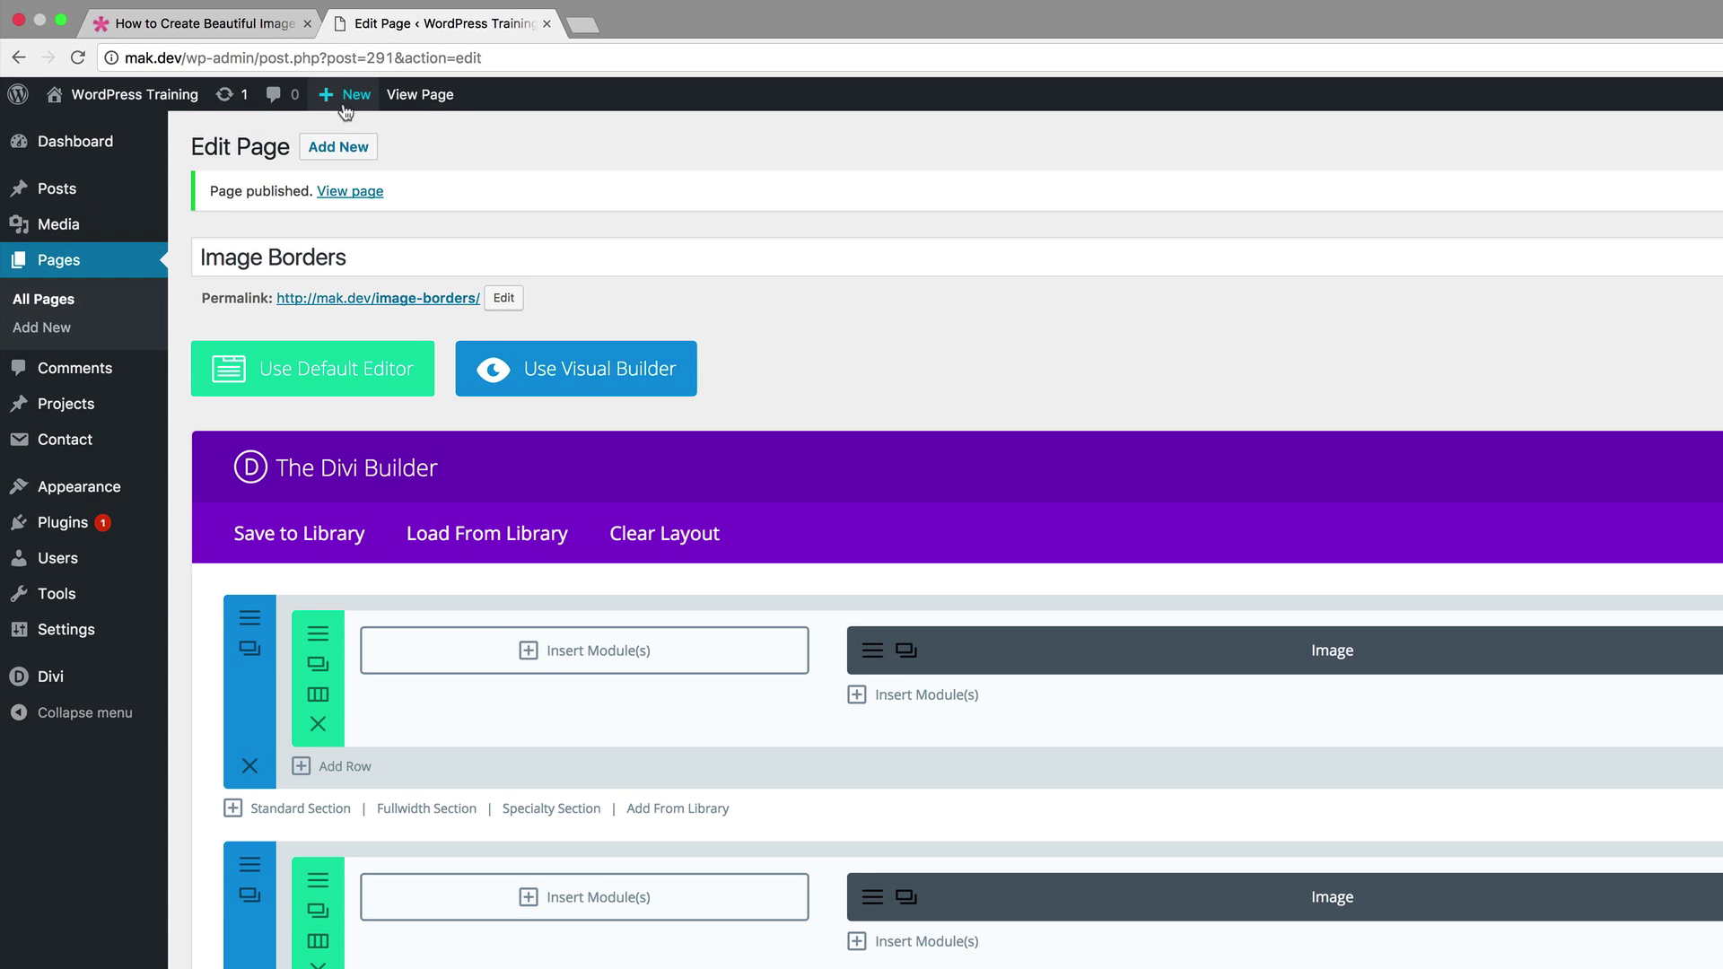
Create a new page titled "borders x" and open it in the Divi Visual Builder.
mouse_move(223, 63)
left_click(338, 186)
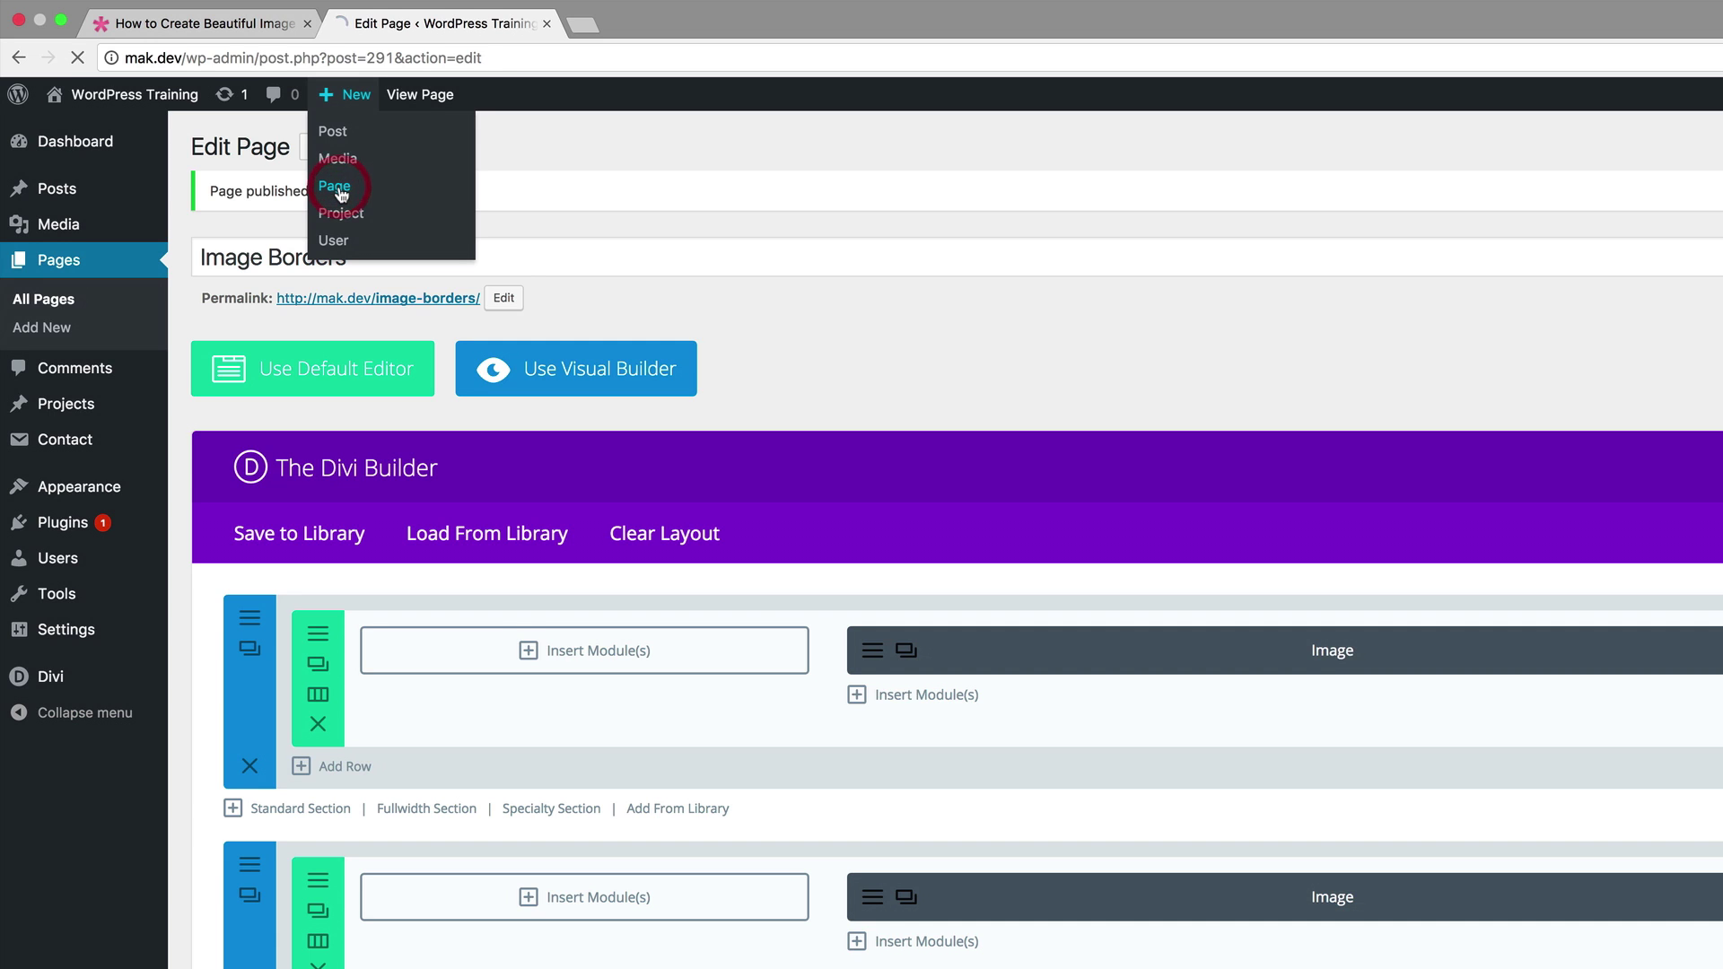
left_click(410, 195)
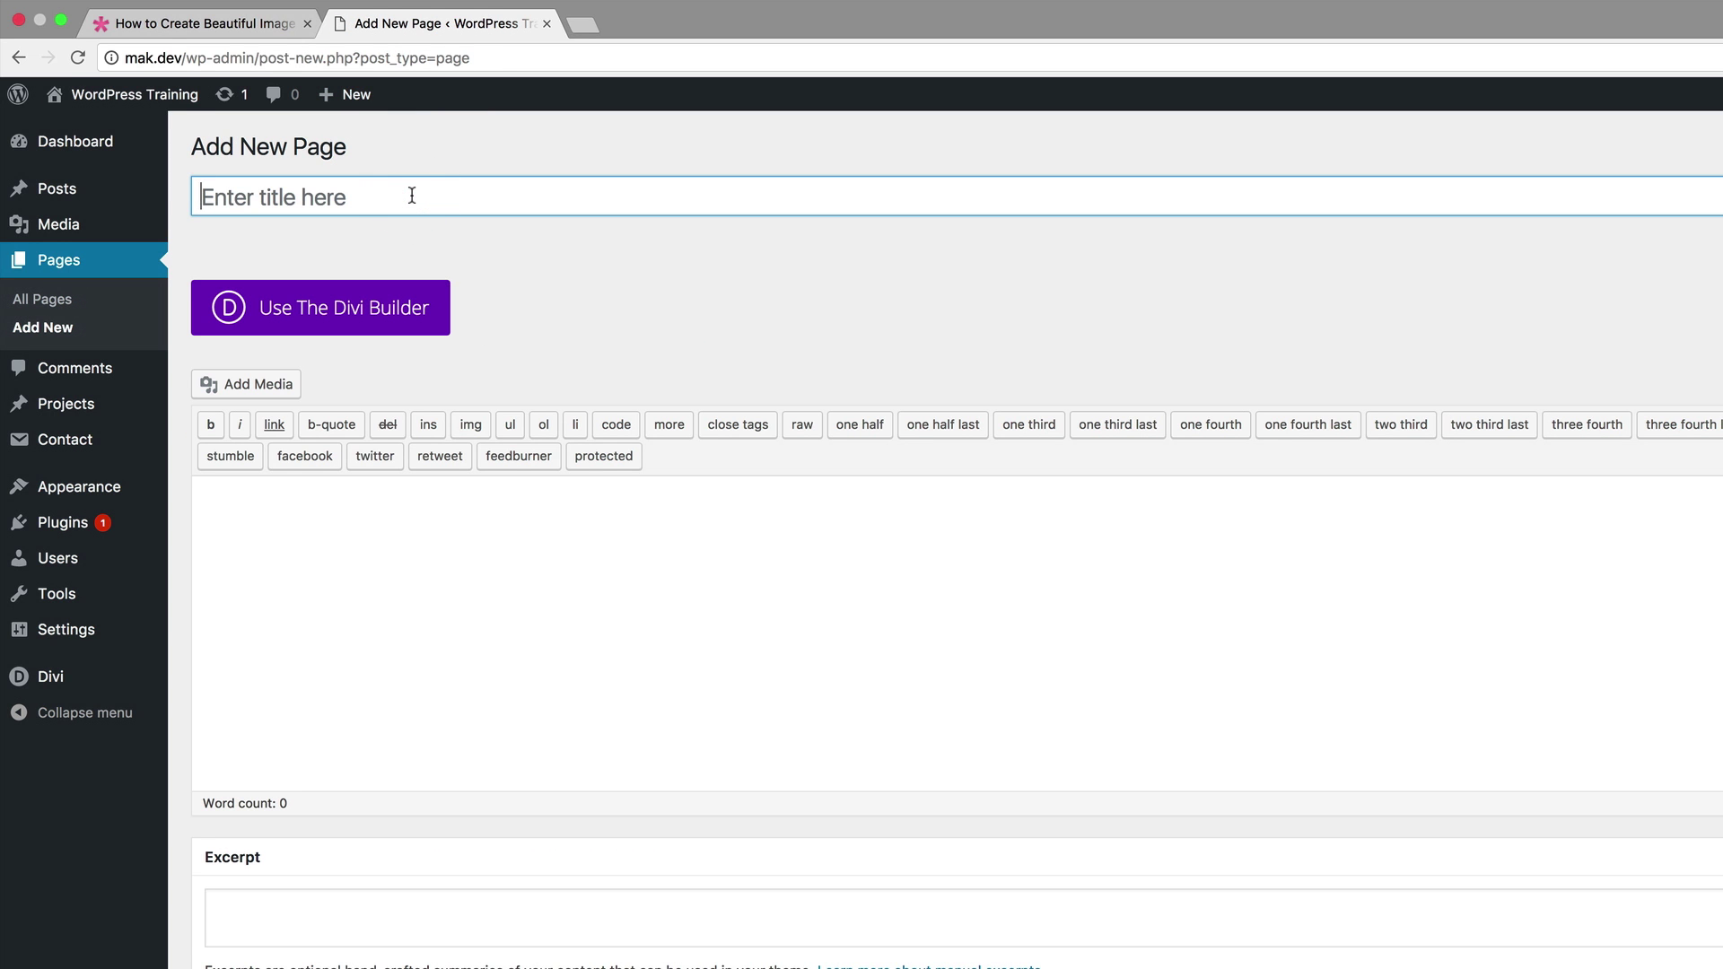
type("bo")
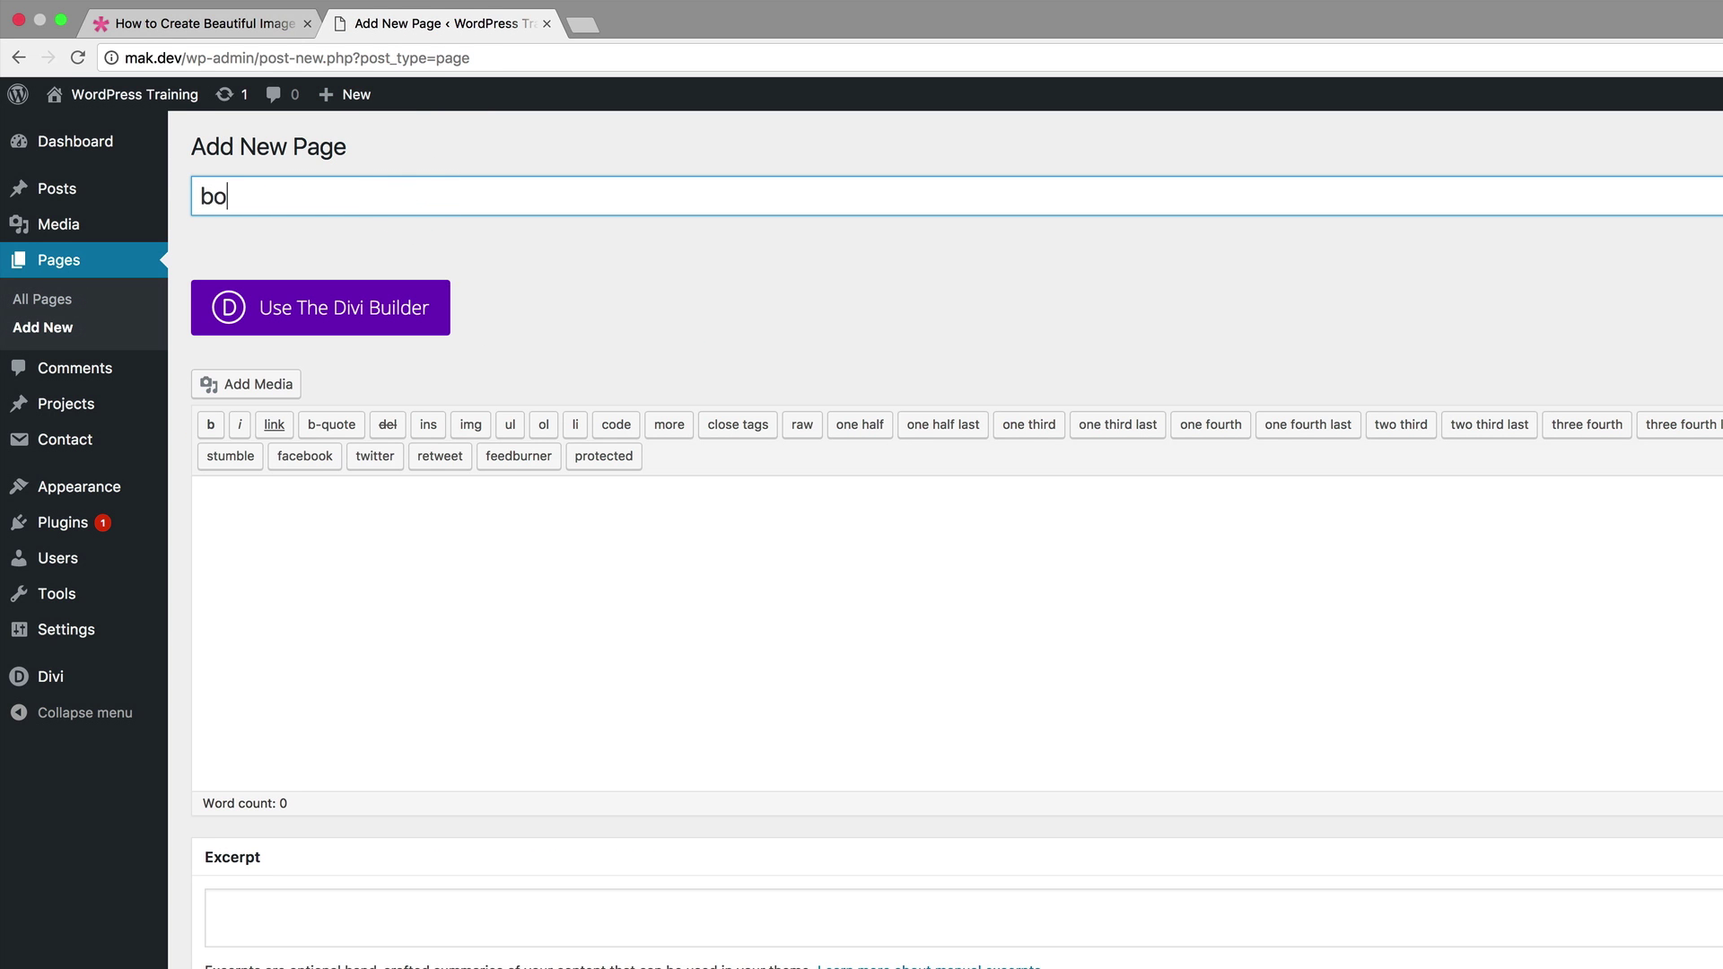
type("rders x")
left_click(334, 309)
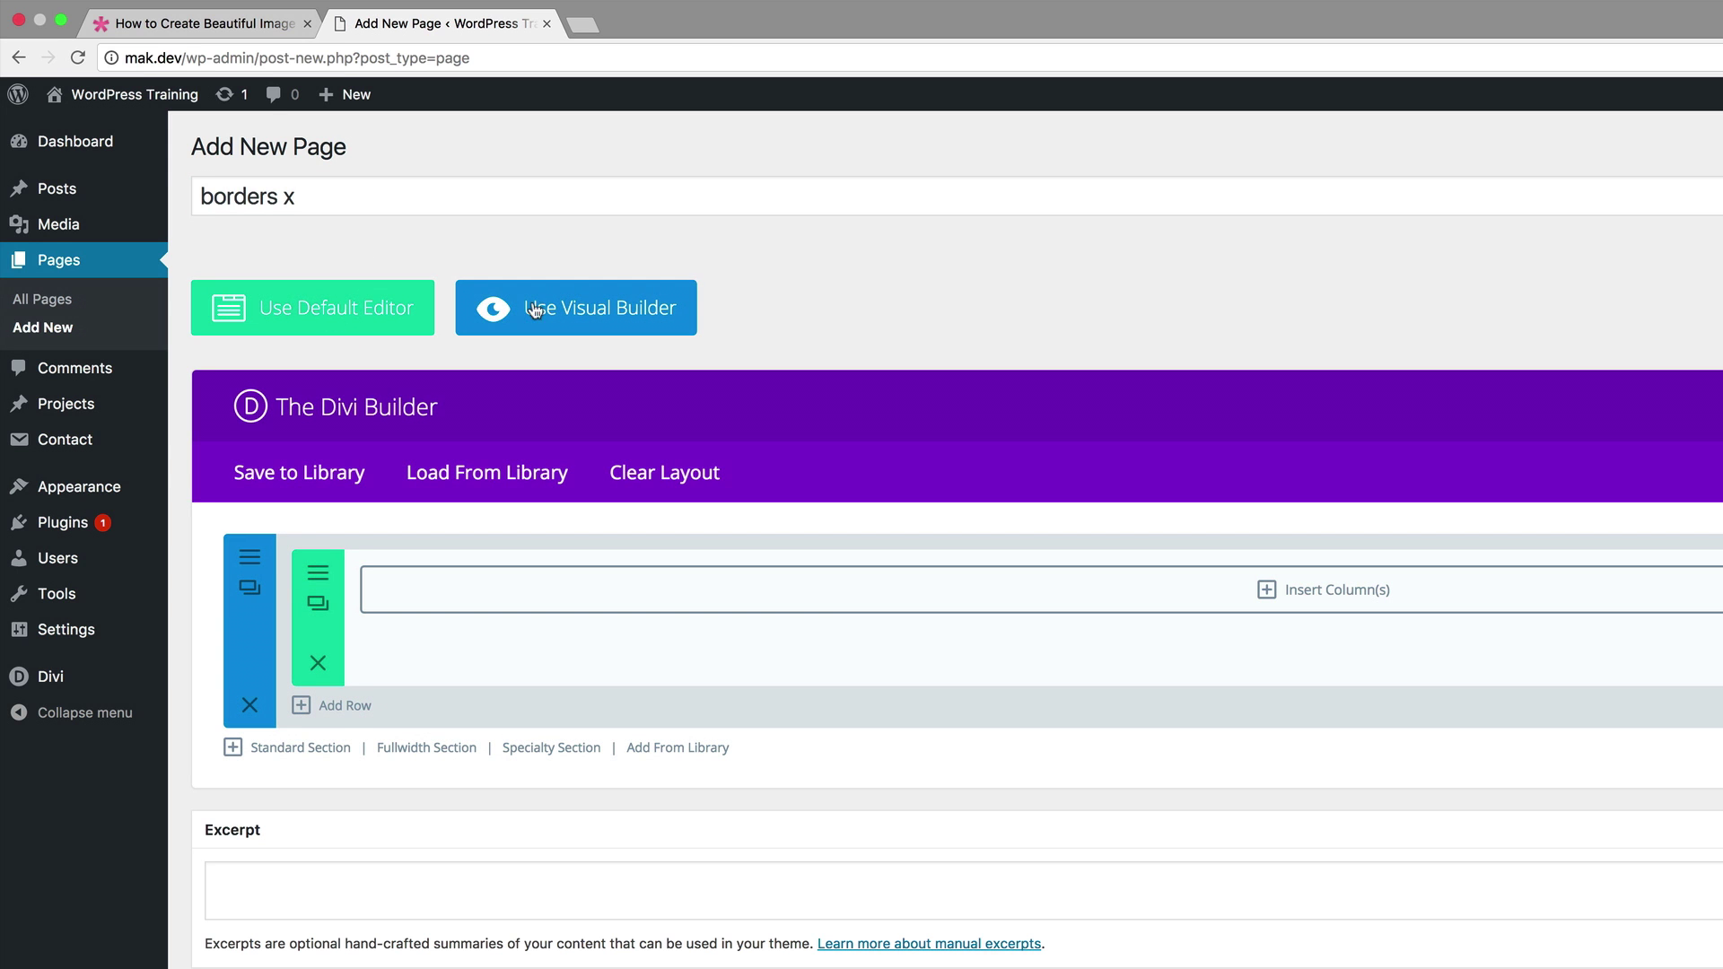
left_click(600, 310)
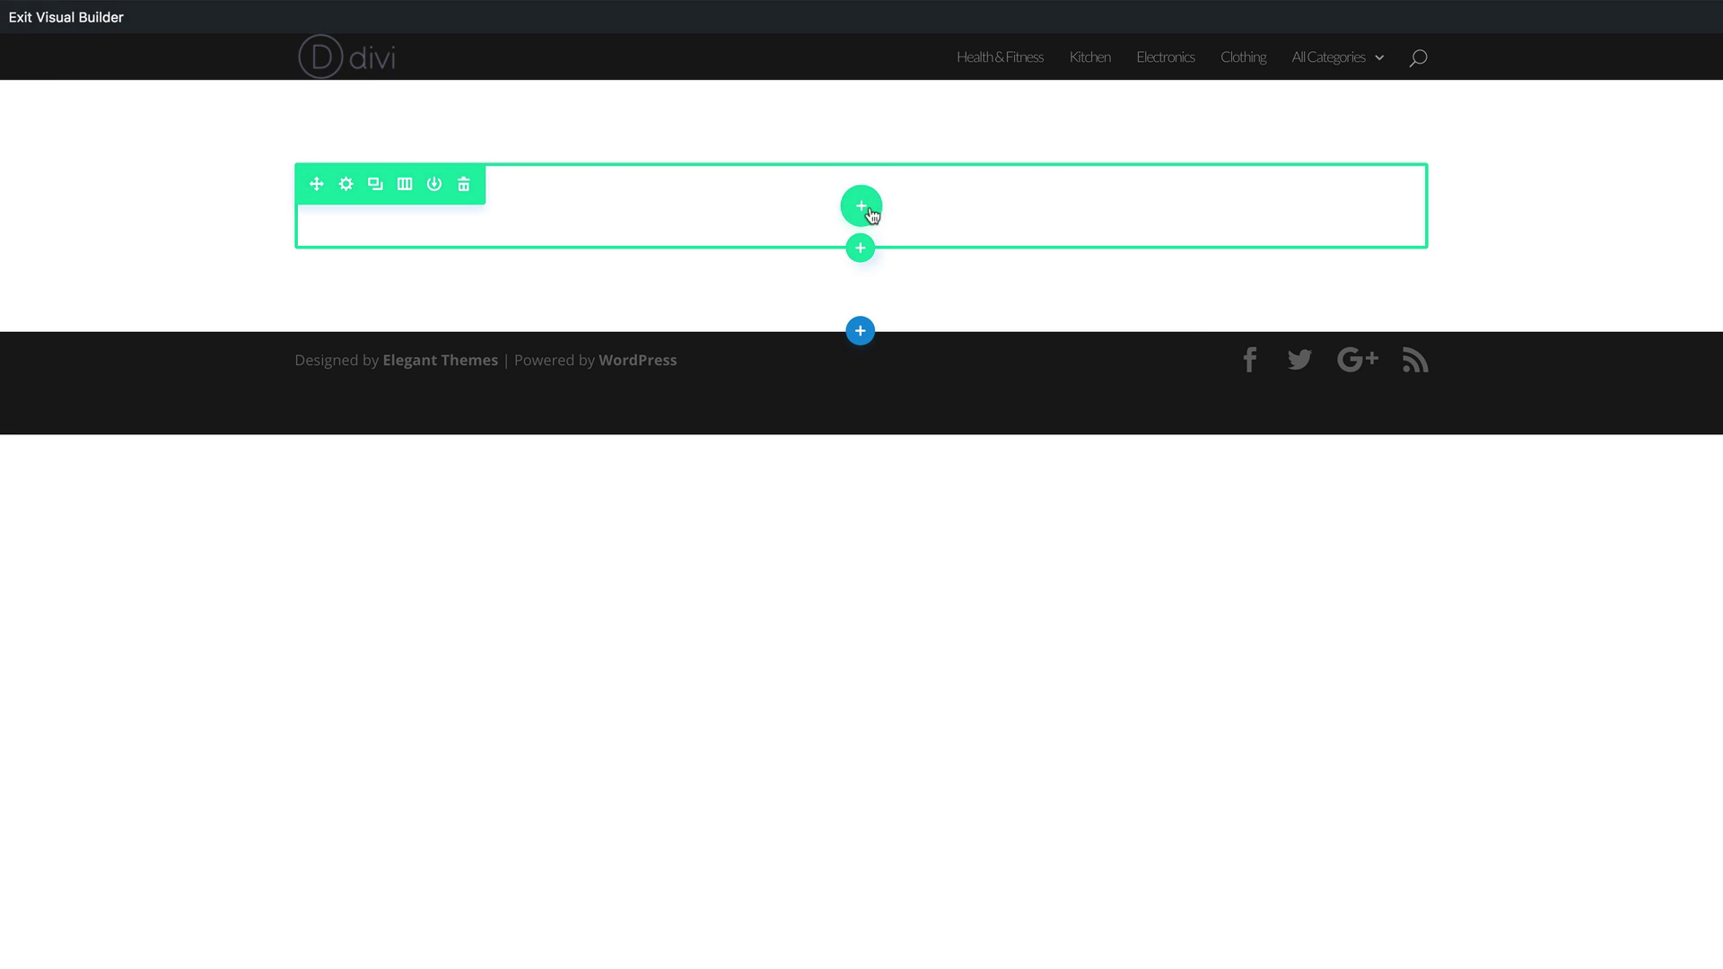
Give the empty row a quarter-half-quarter column layout and add an Image module to its middle column.
left_click(861, 208)
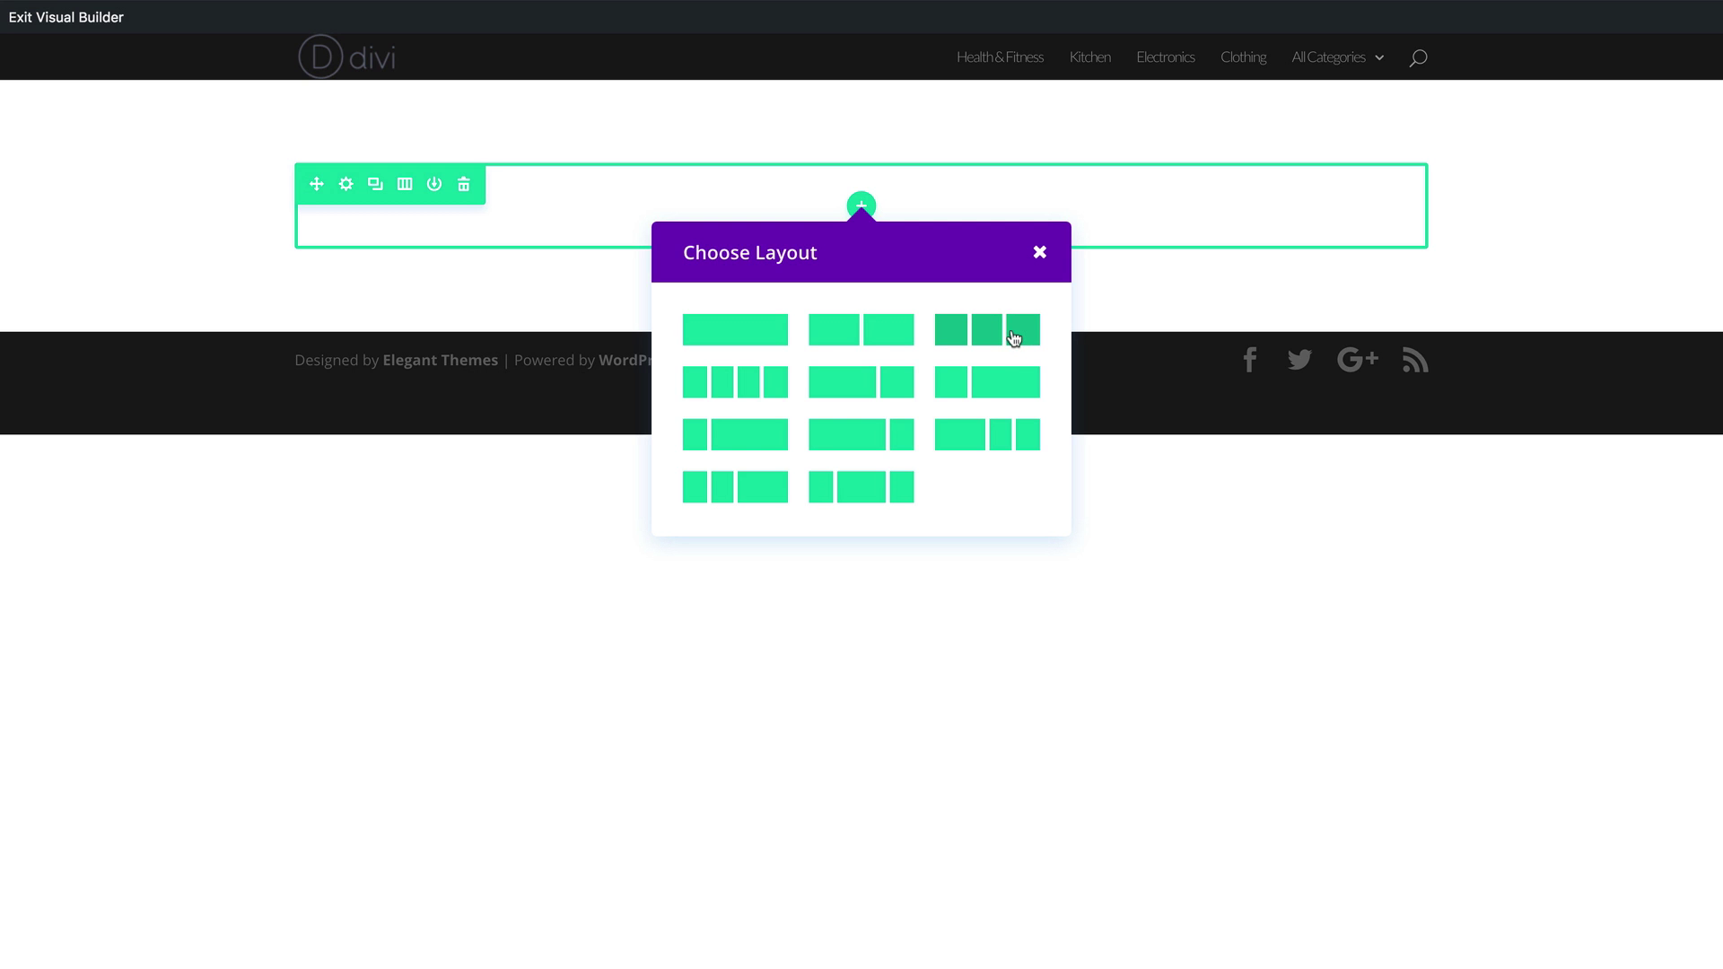
left_click(865, 491)
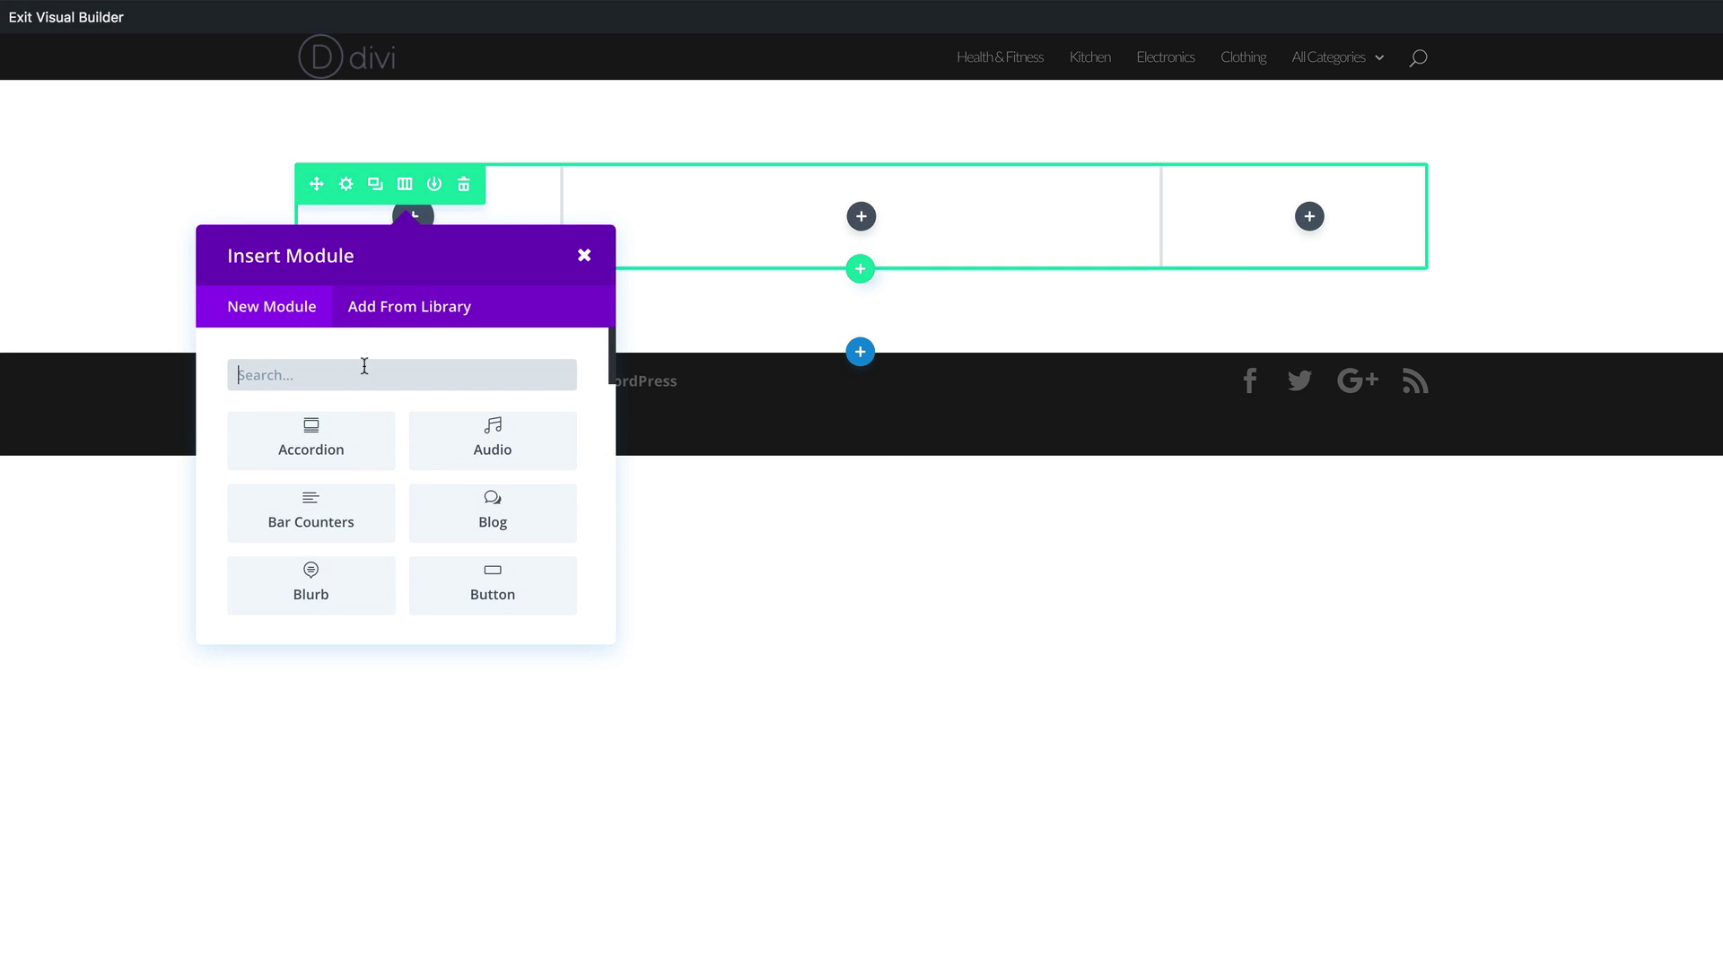
left_click(861, 217)
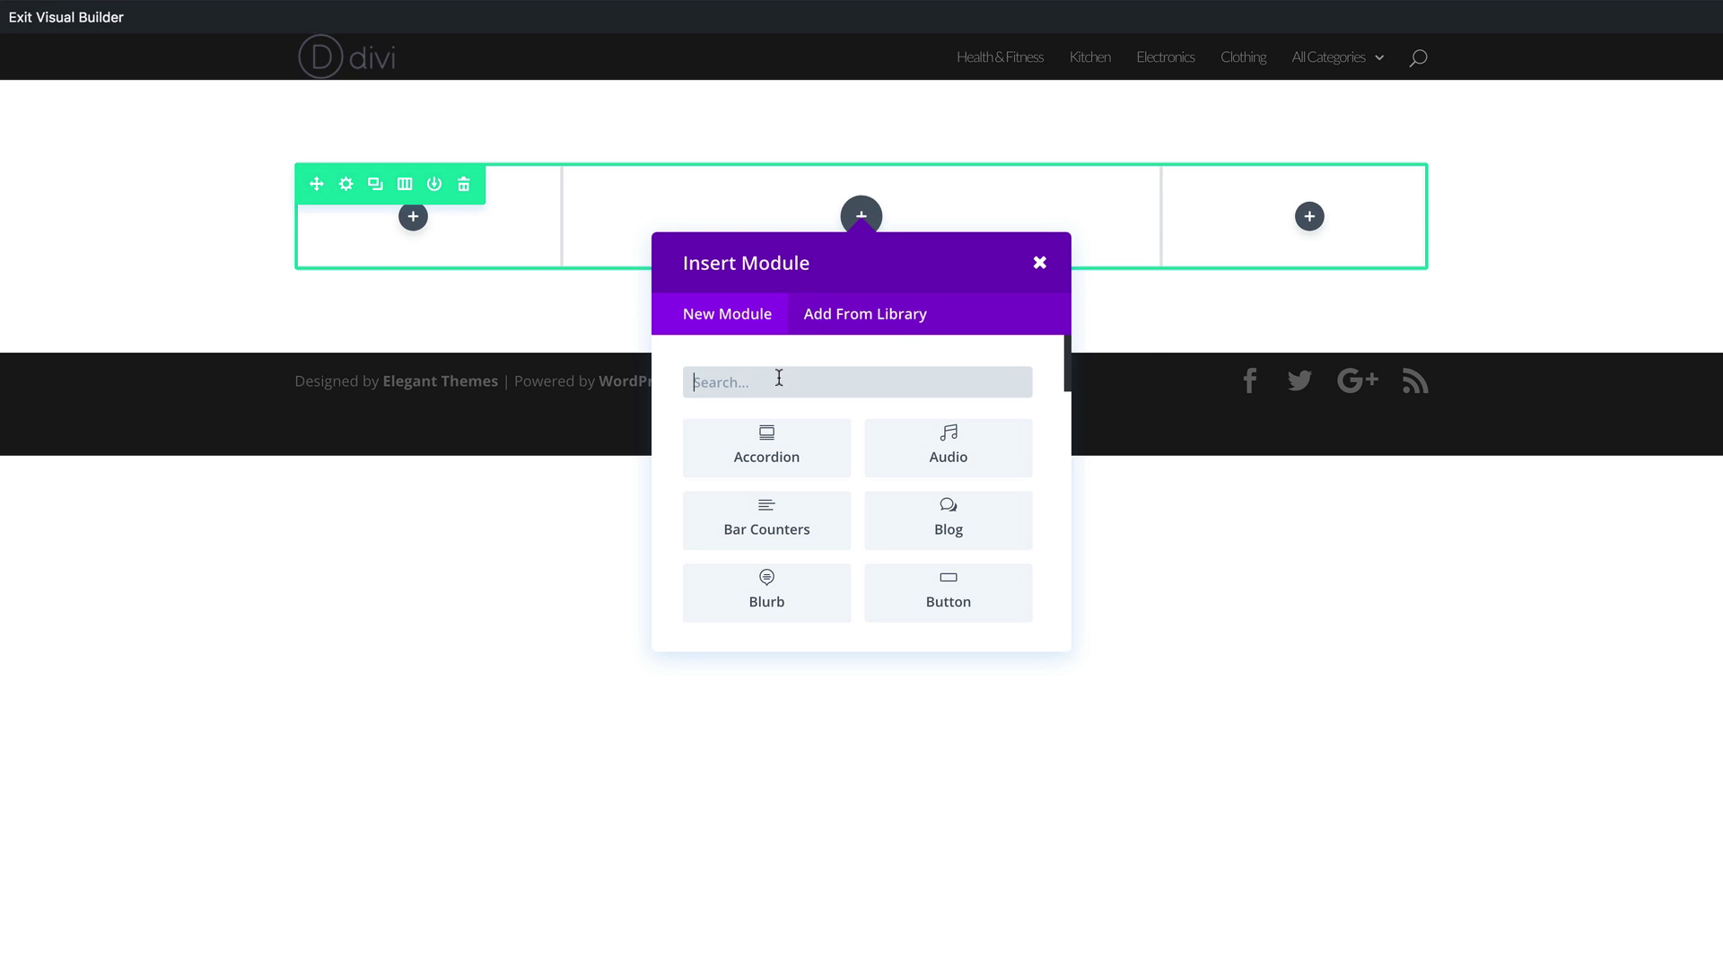
left_click(779, 378)
type("image")
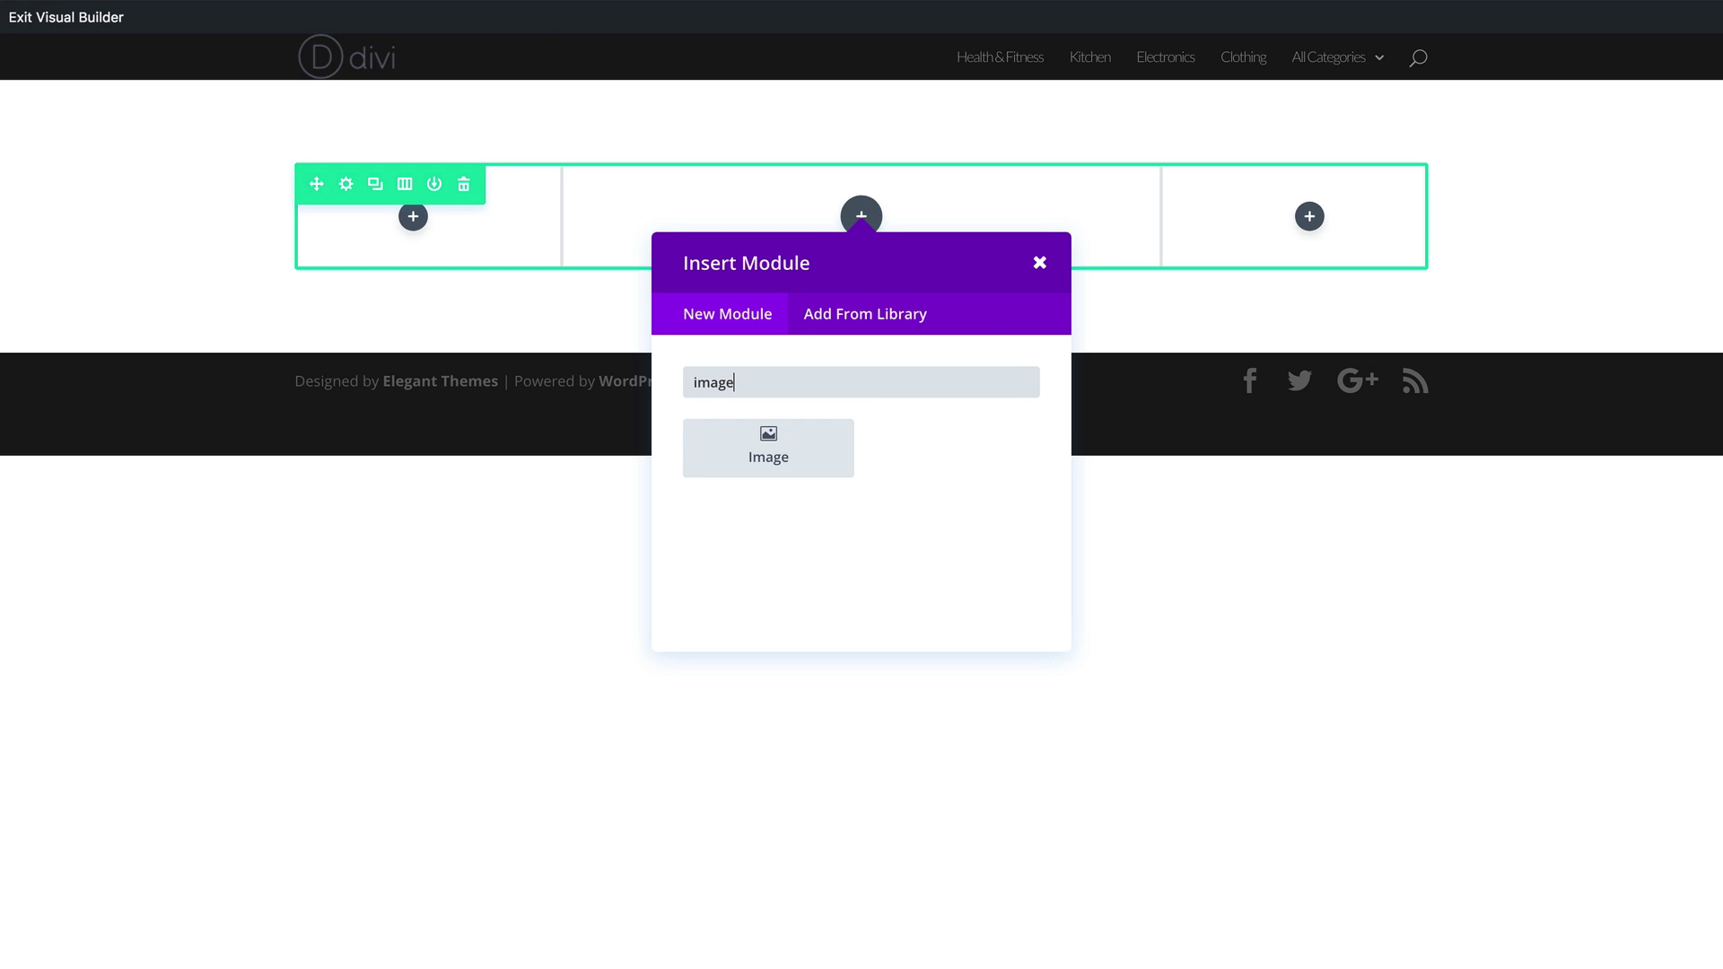
left_click(769, 444)
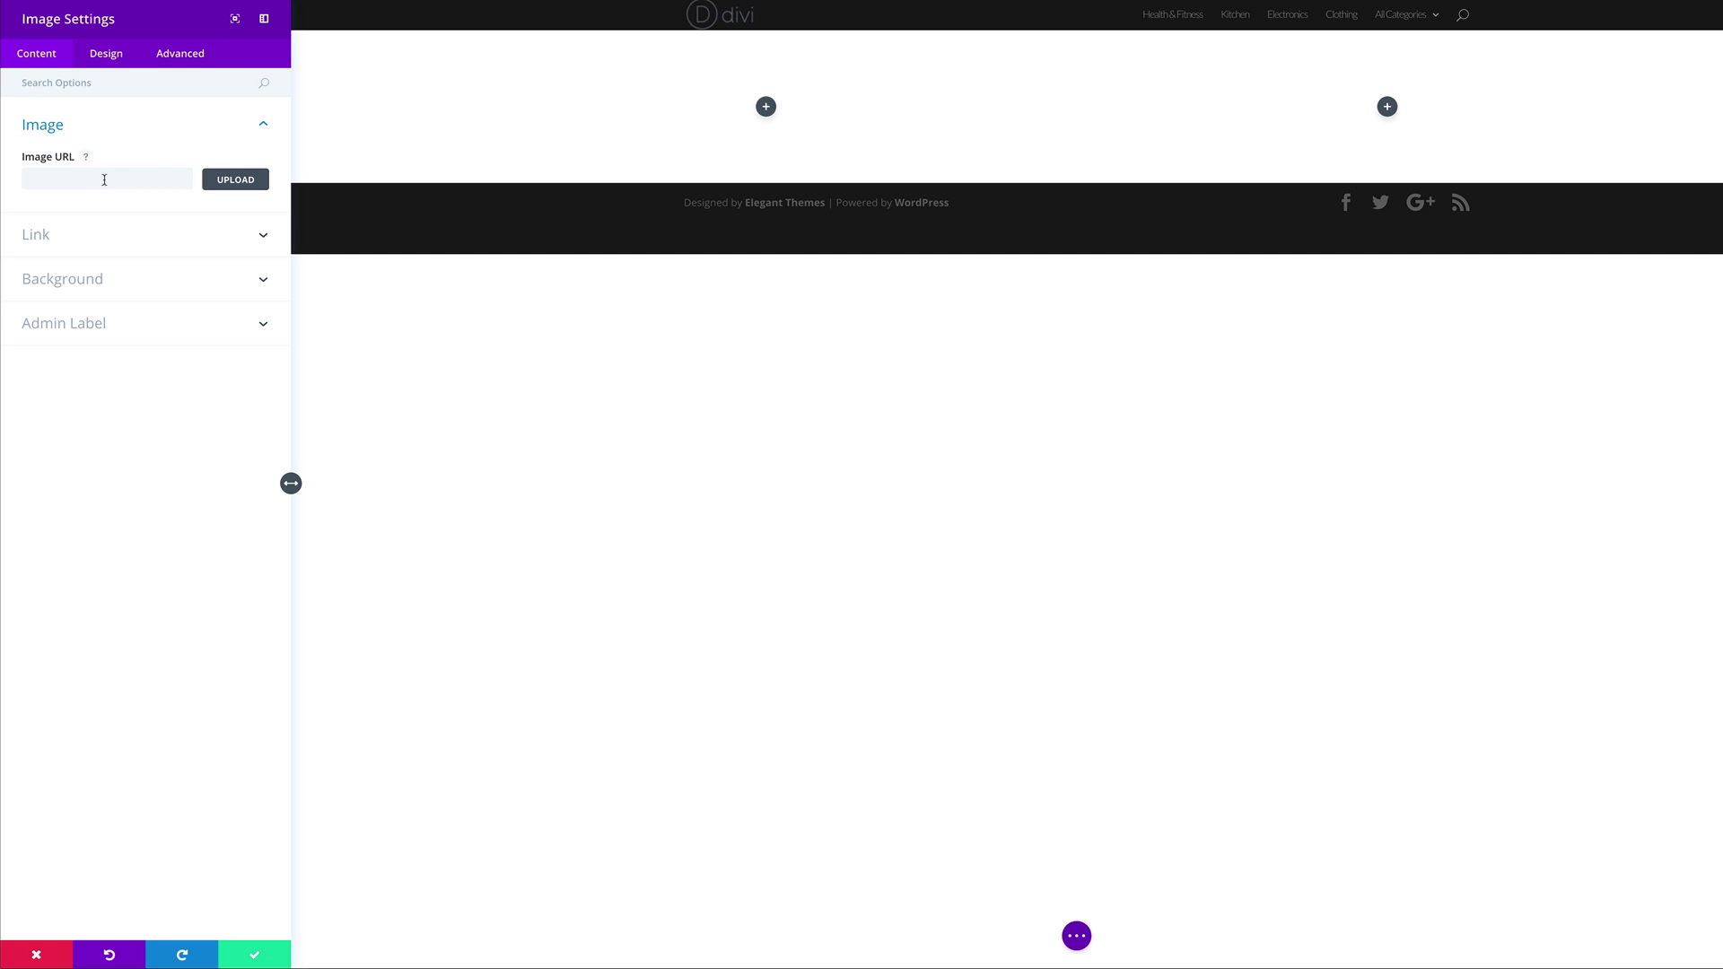
Set the module's image to the city street photo abc11.jpg from the media library.
left_click(236, 180)
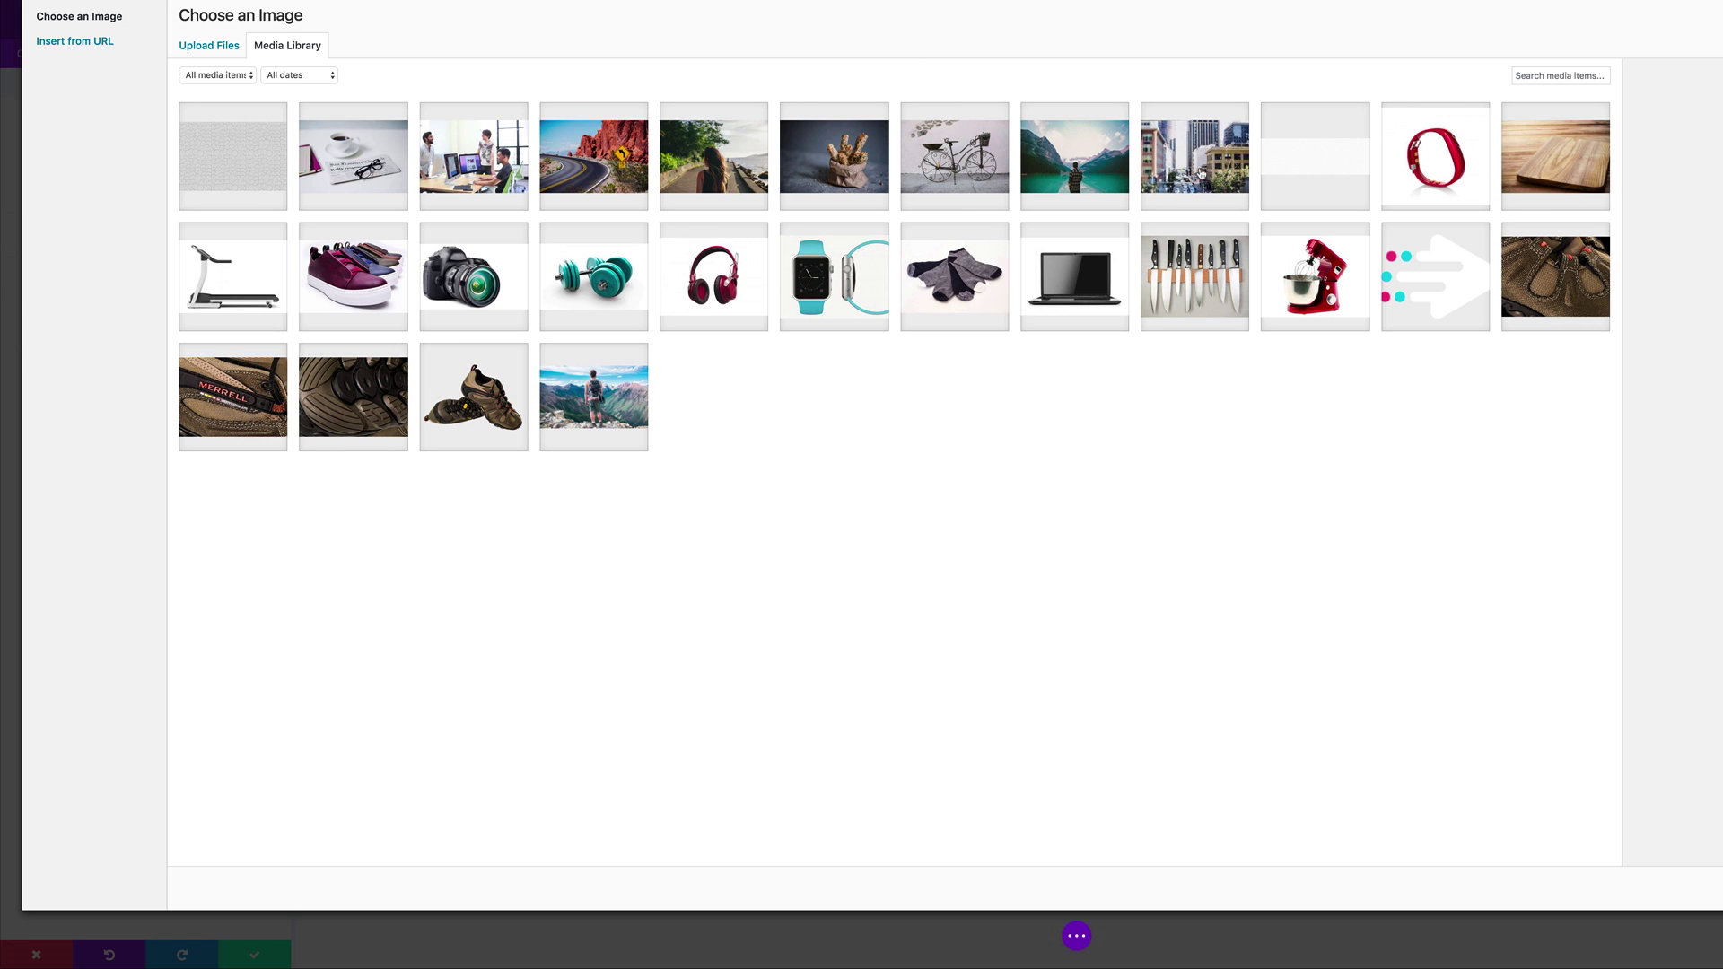
left_click(1201, 171)
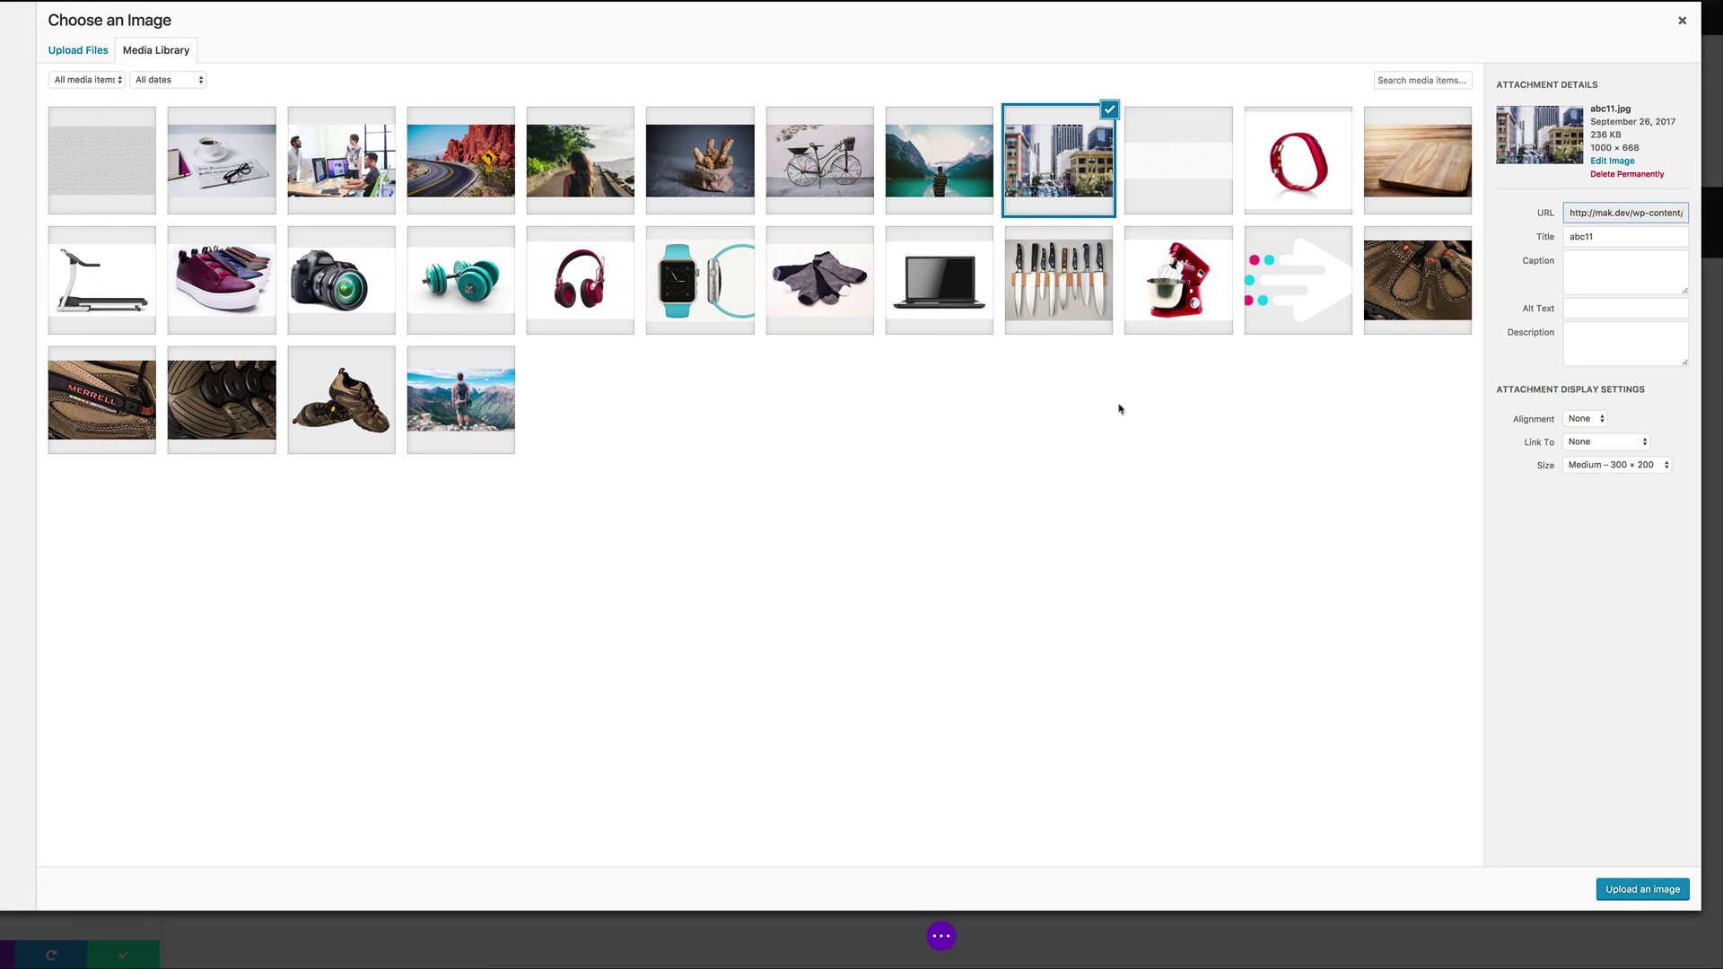
left_click(1631, 891)
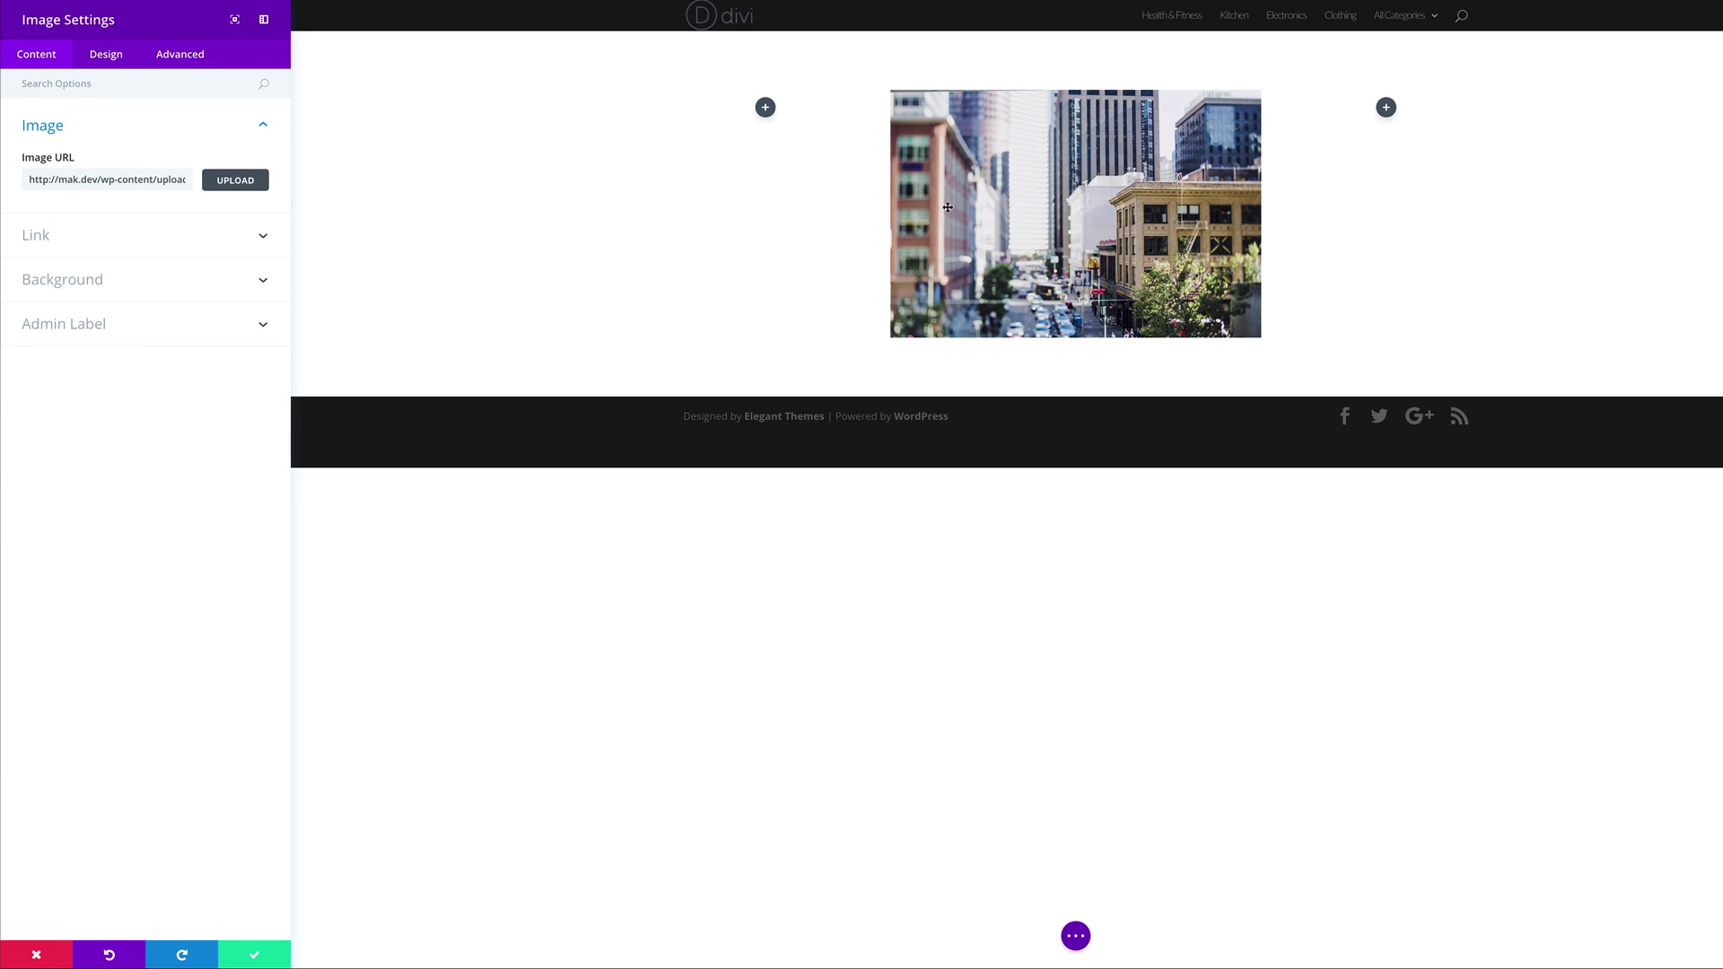
Give the image module a gradient background with #081e8c as first colour and #764f9b as second colour.
left_click(89, 280)
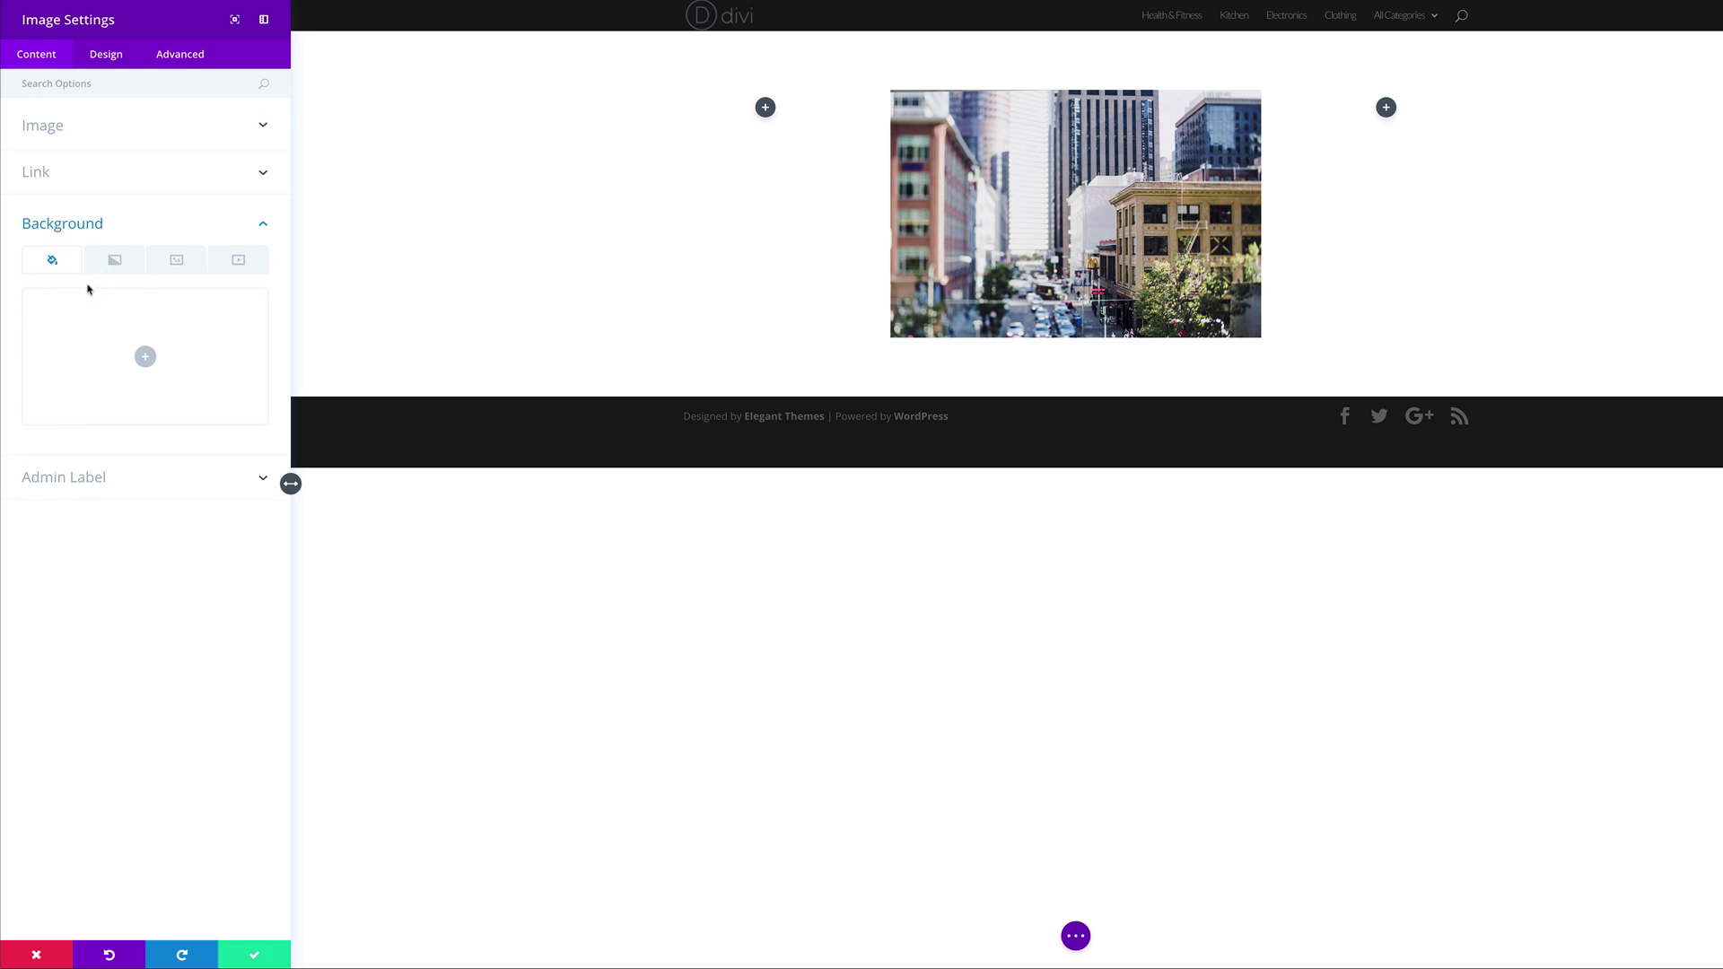
left_click(115, 261)
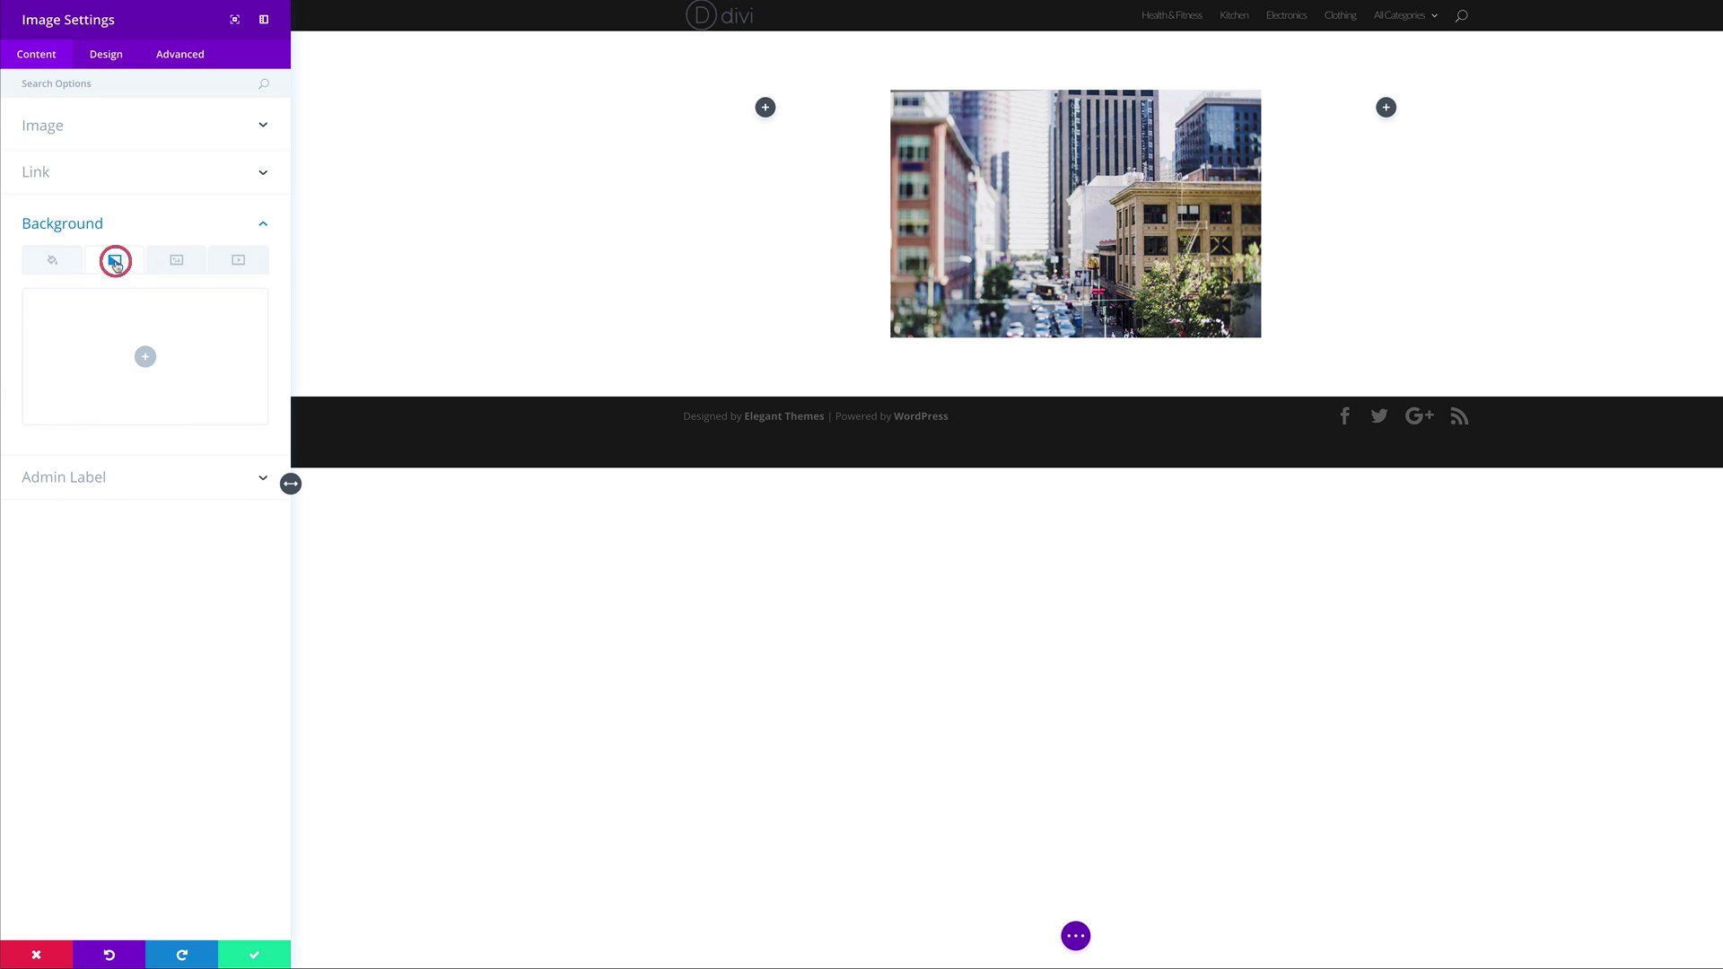
left_click(146, 356)
left_click(43, 455)
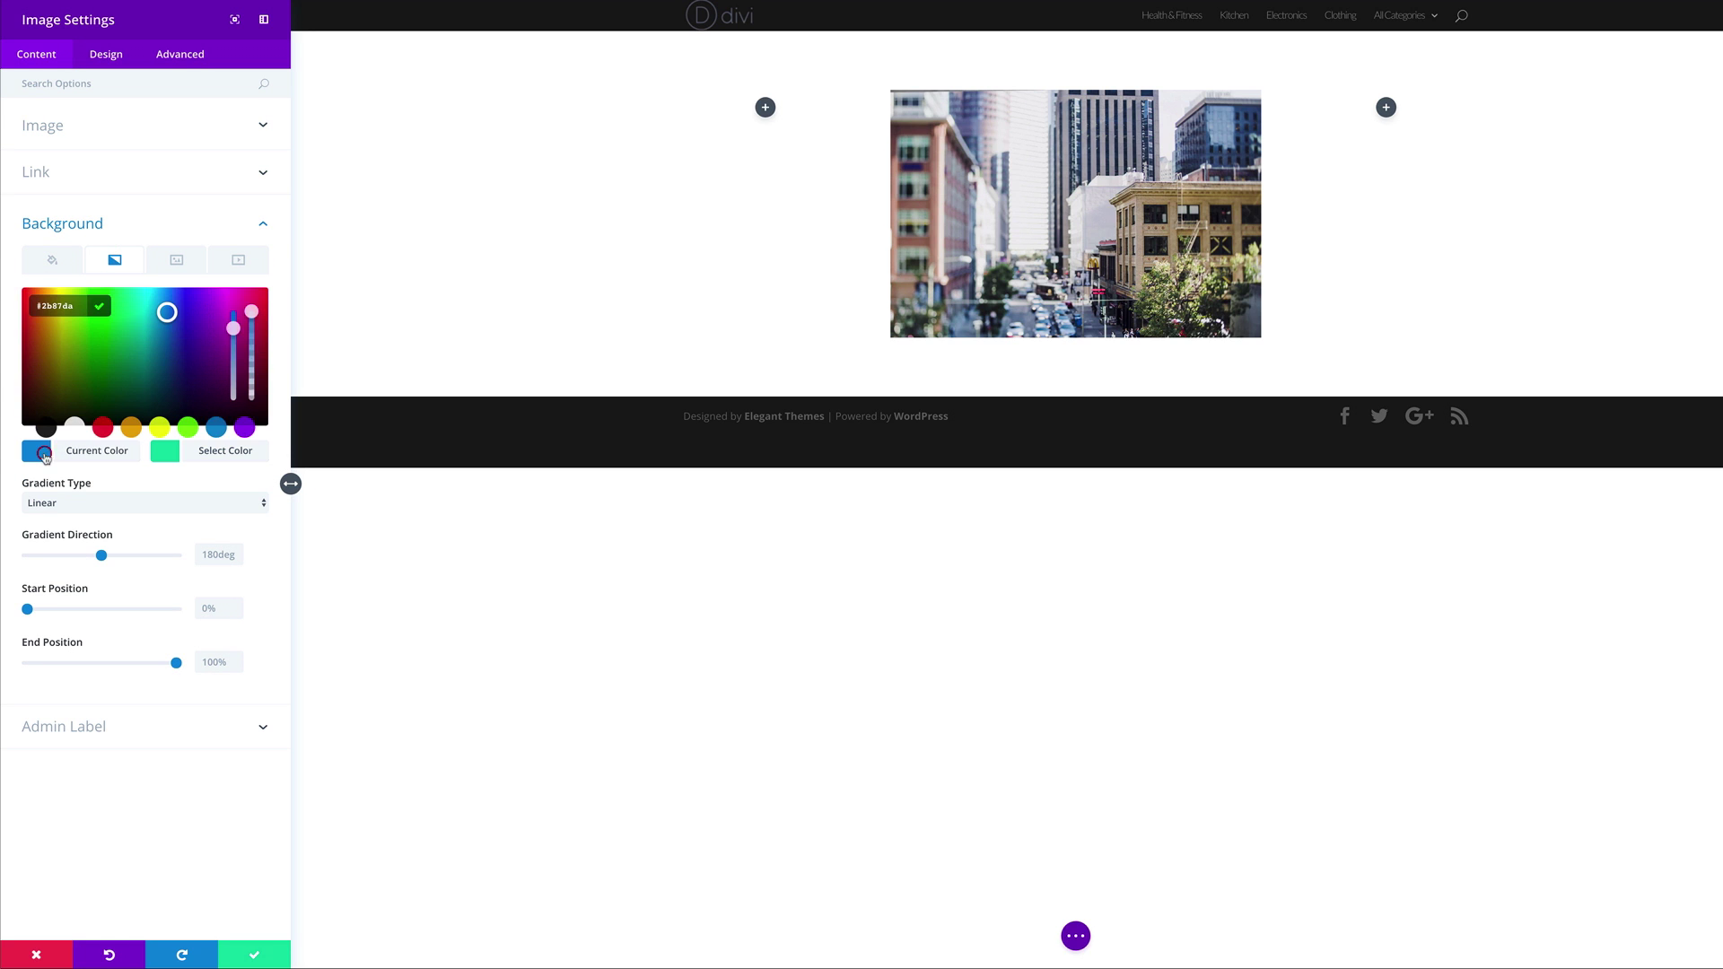
key("ctrl+a")
type("#081e8c")
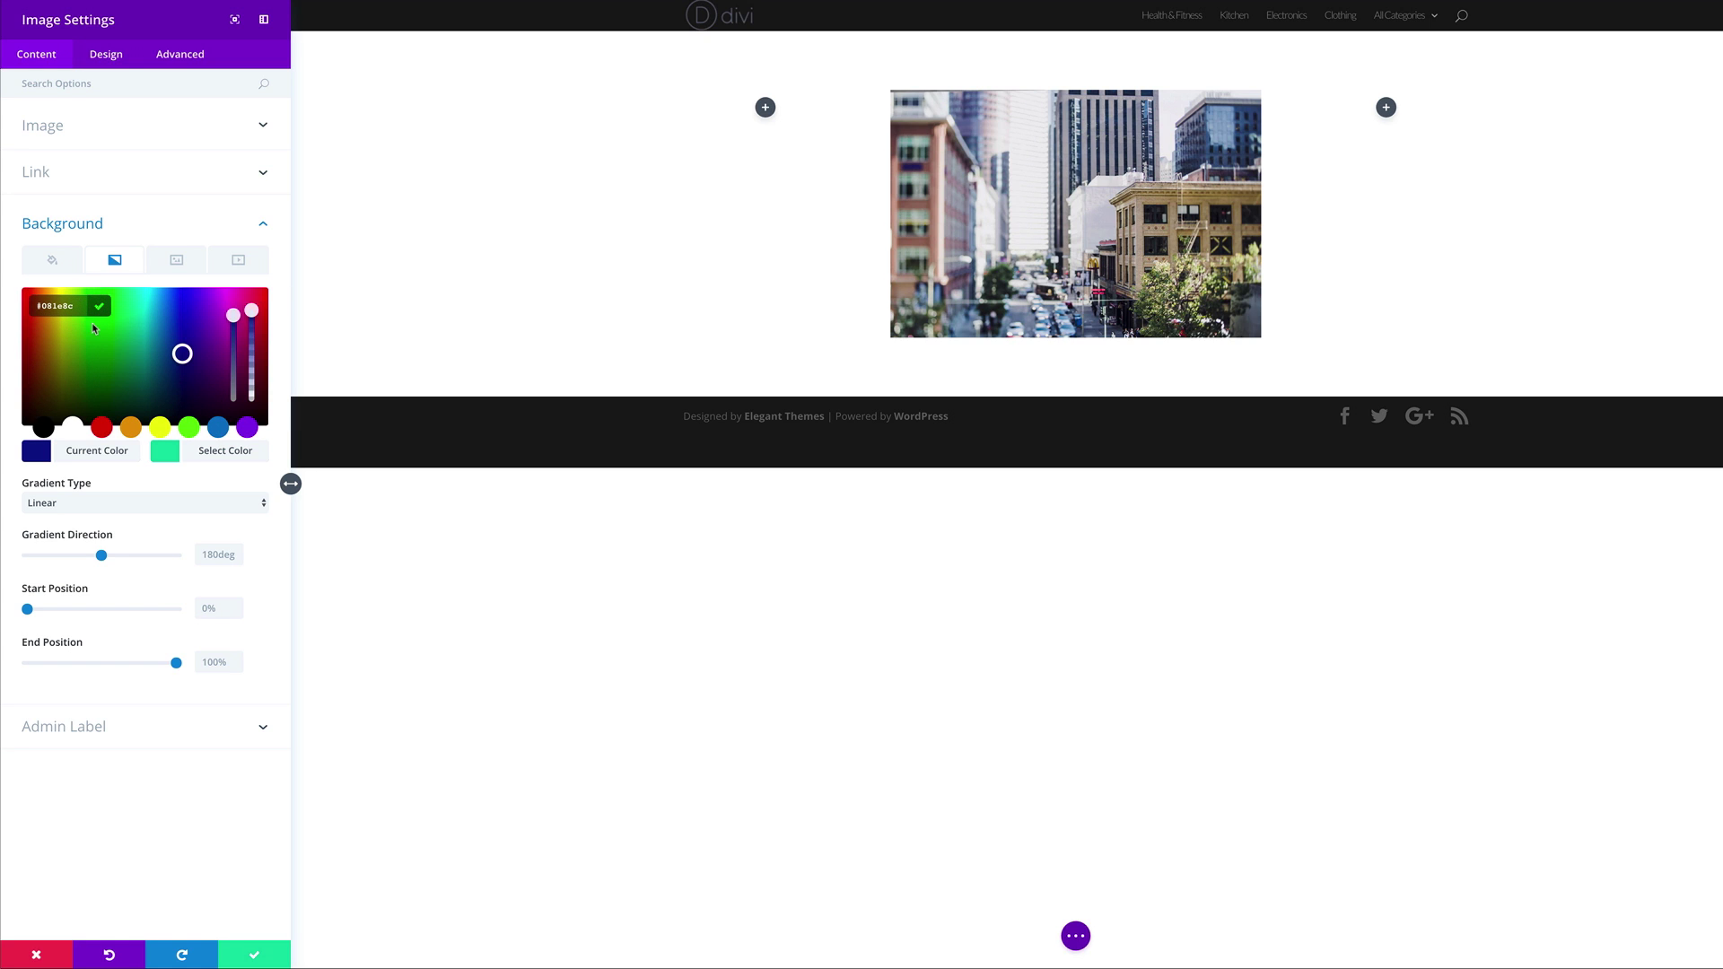
left_click(170, 452)
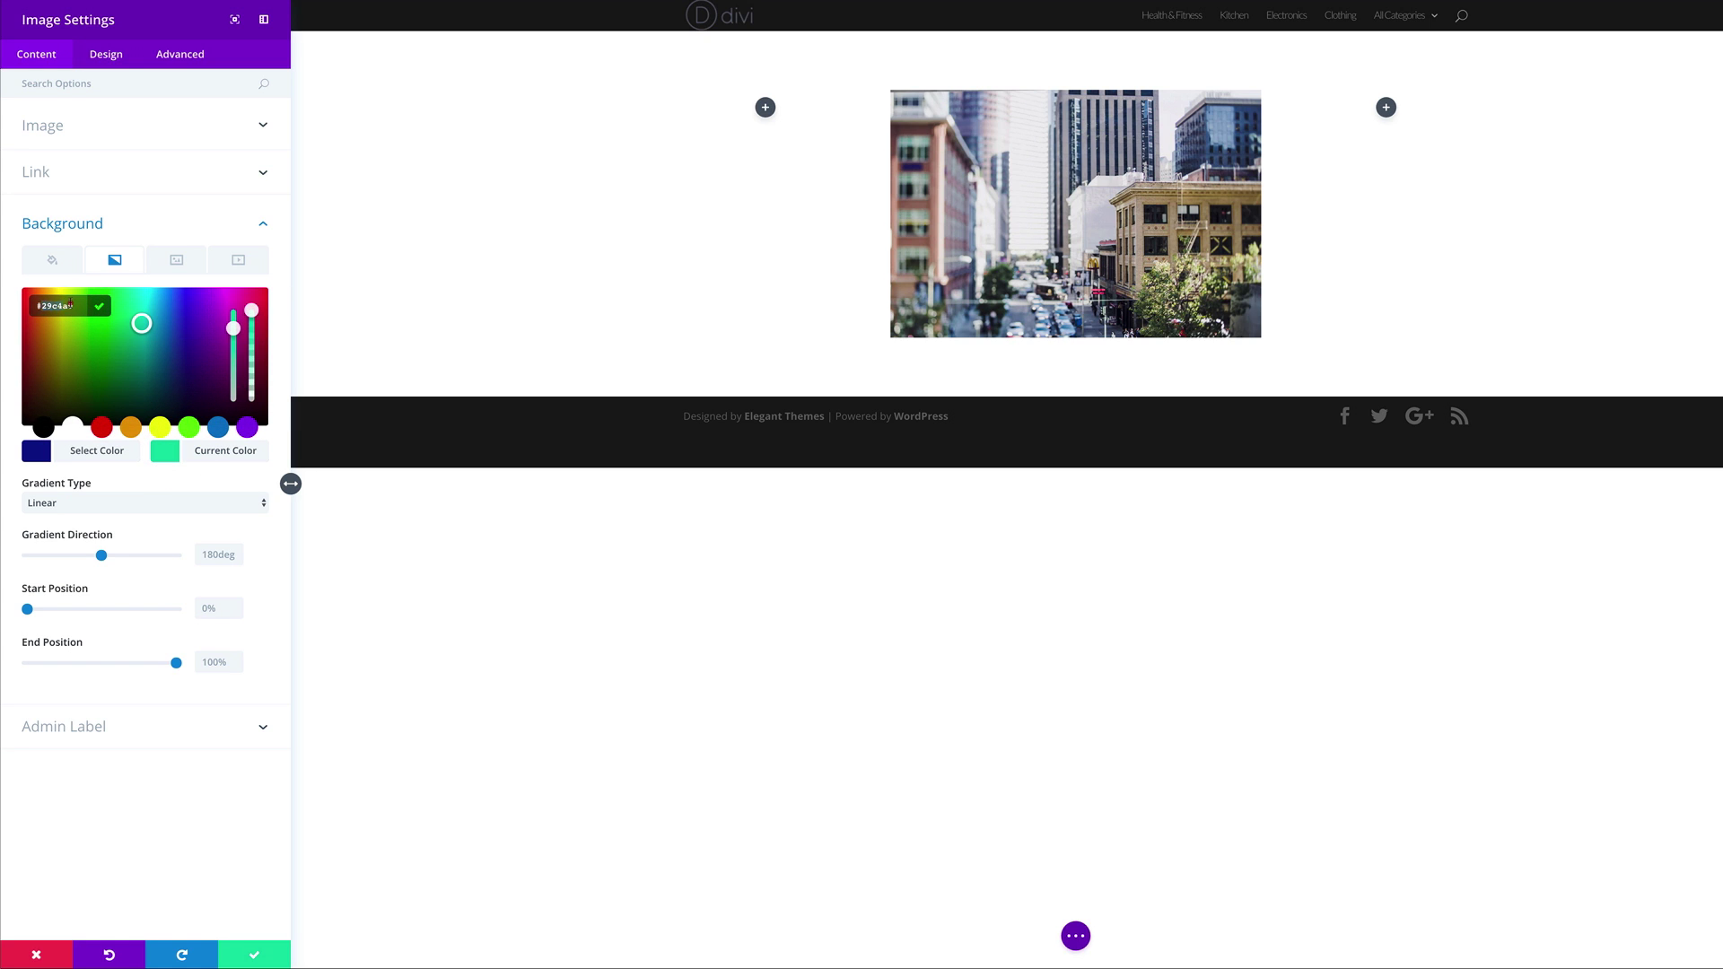
key("ctrl+a")
type("#764f9b")
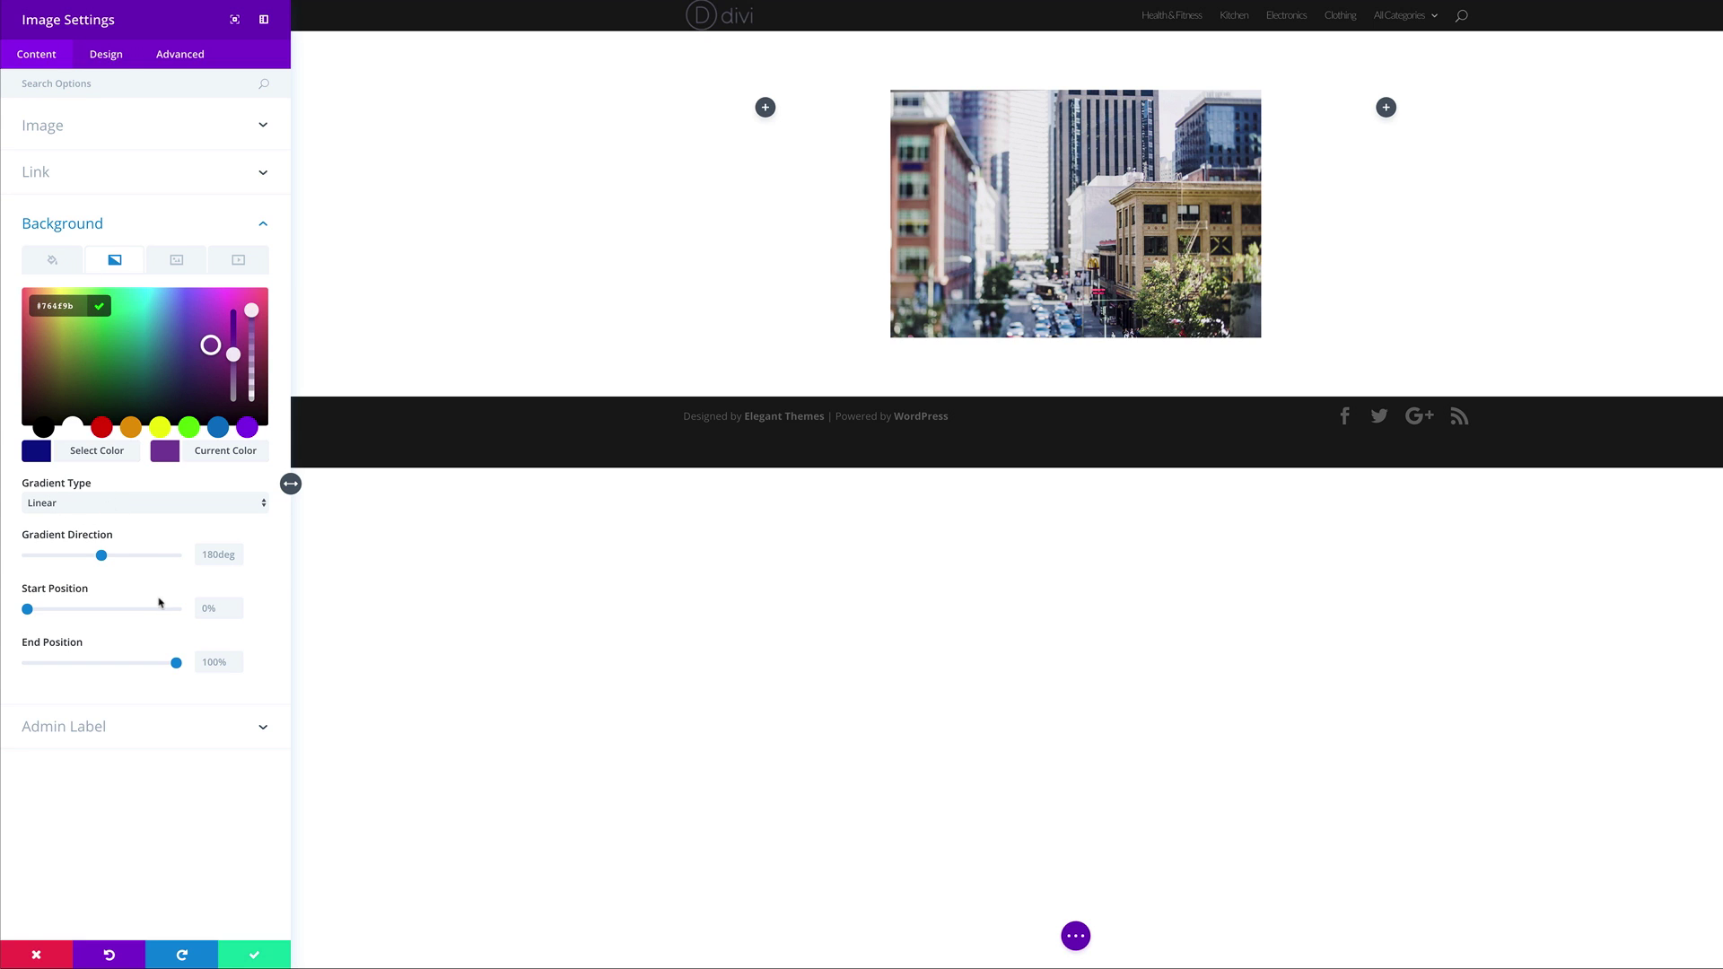
Set the gradient direction to 269deg, the start position to 40% and the end position to 60%.
left_click(211, 557)
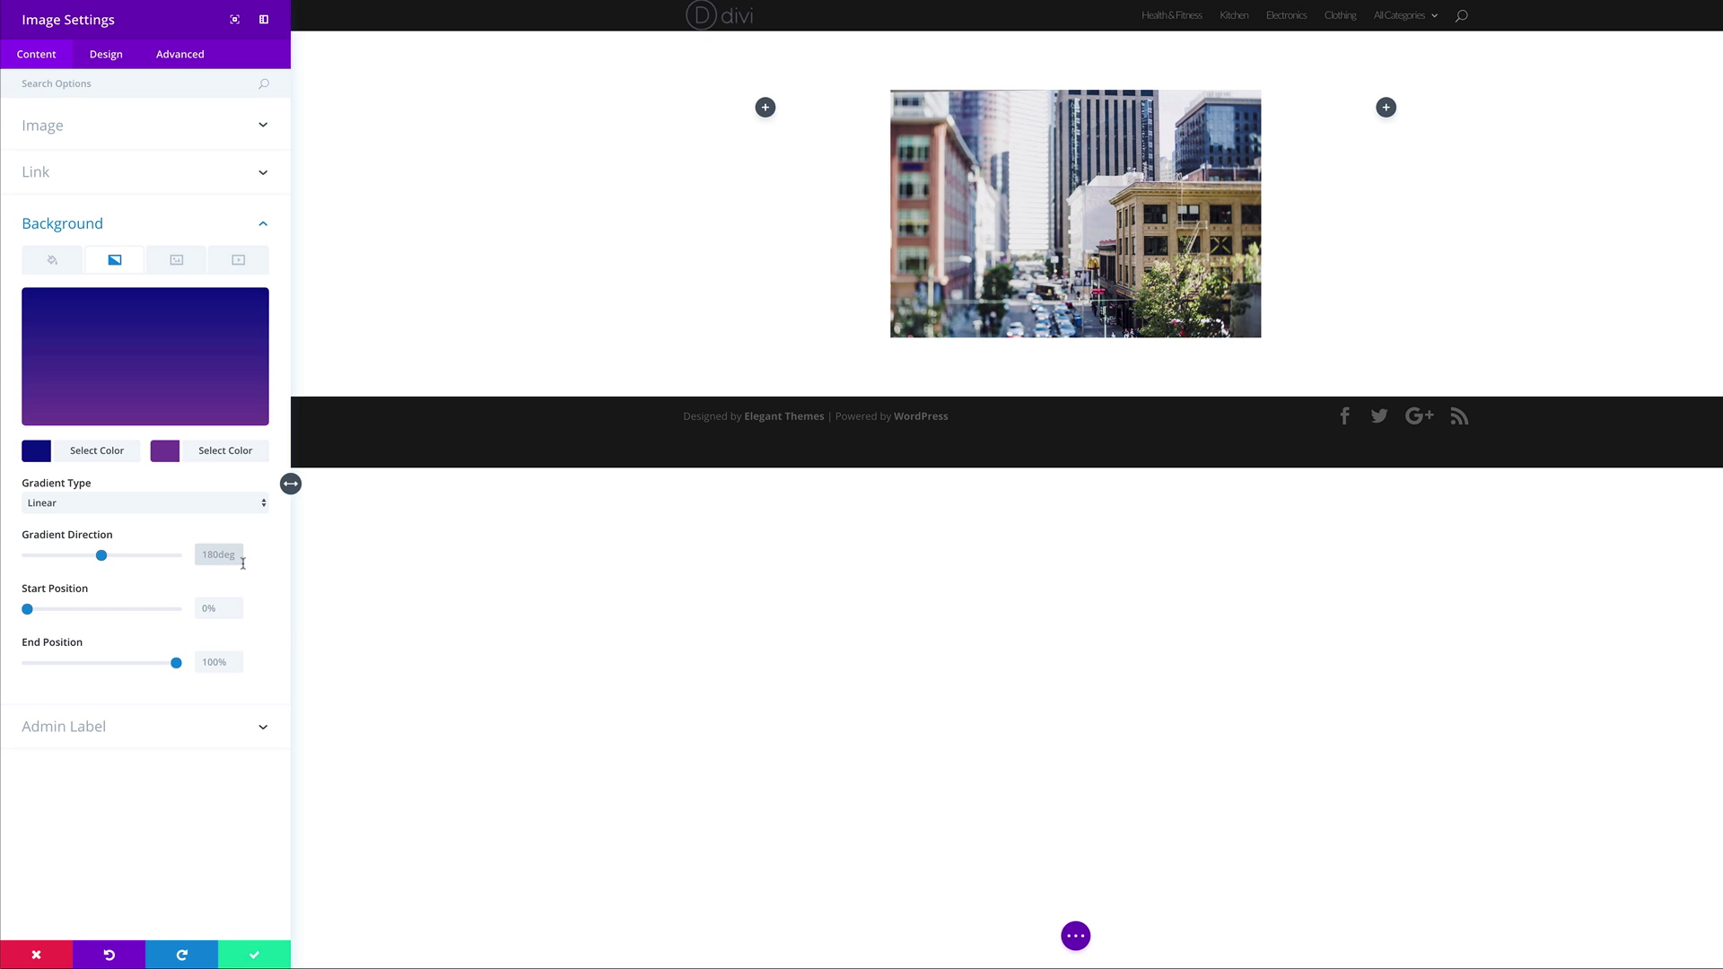
type("269deg")
left_click(212, 611)
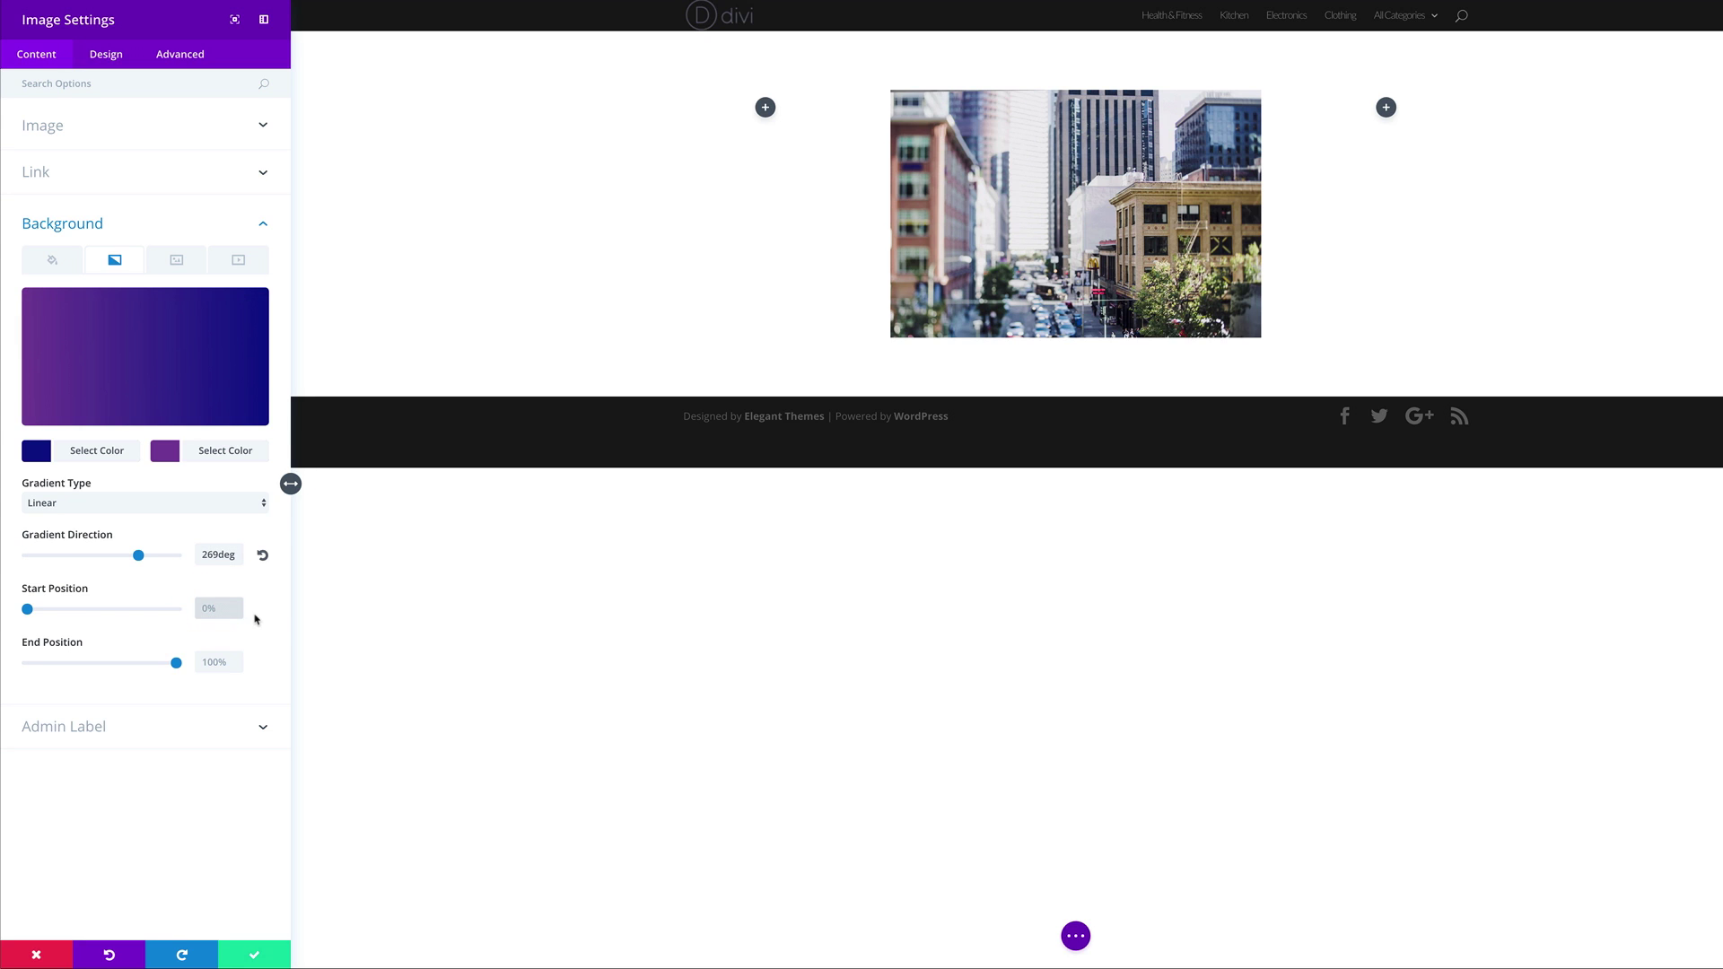
type("40%")
left_click(221, 663)
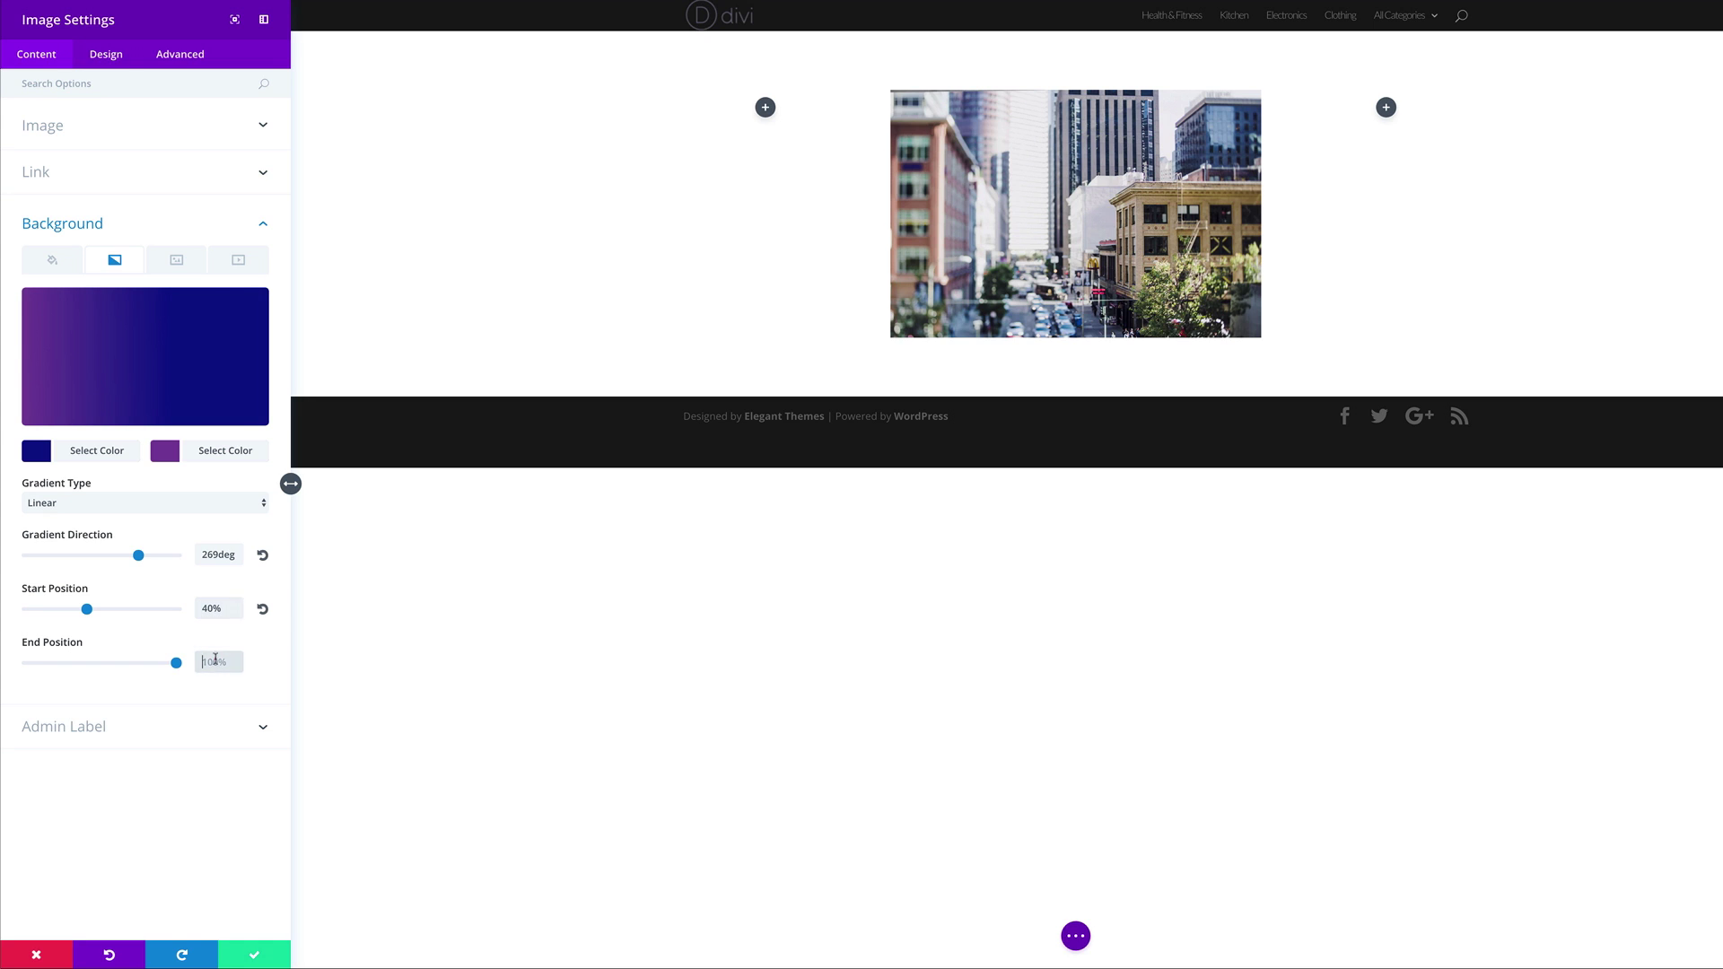
type("60%")
Set the image module's custom padding to 10px on all four sides and save the module settings.
left_click(120, 65)
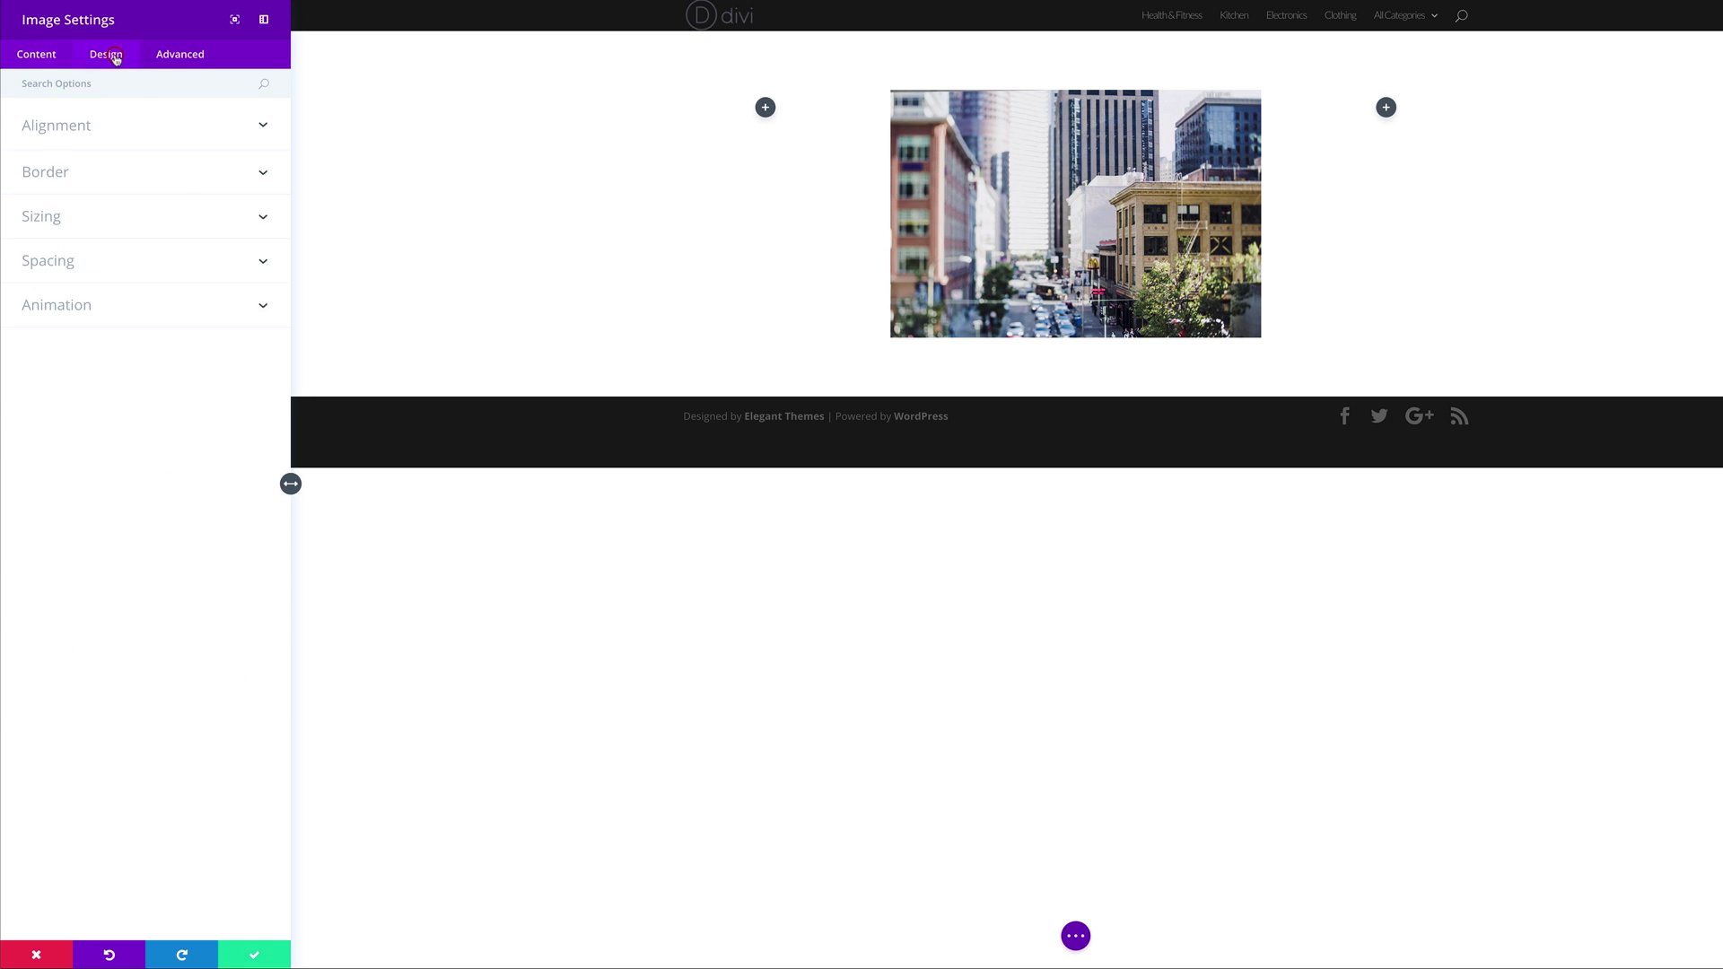
left_click(69, 267)
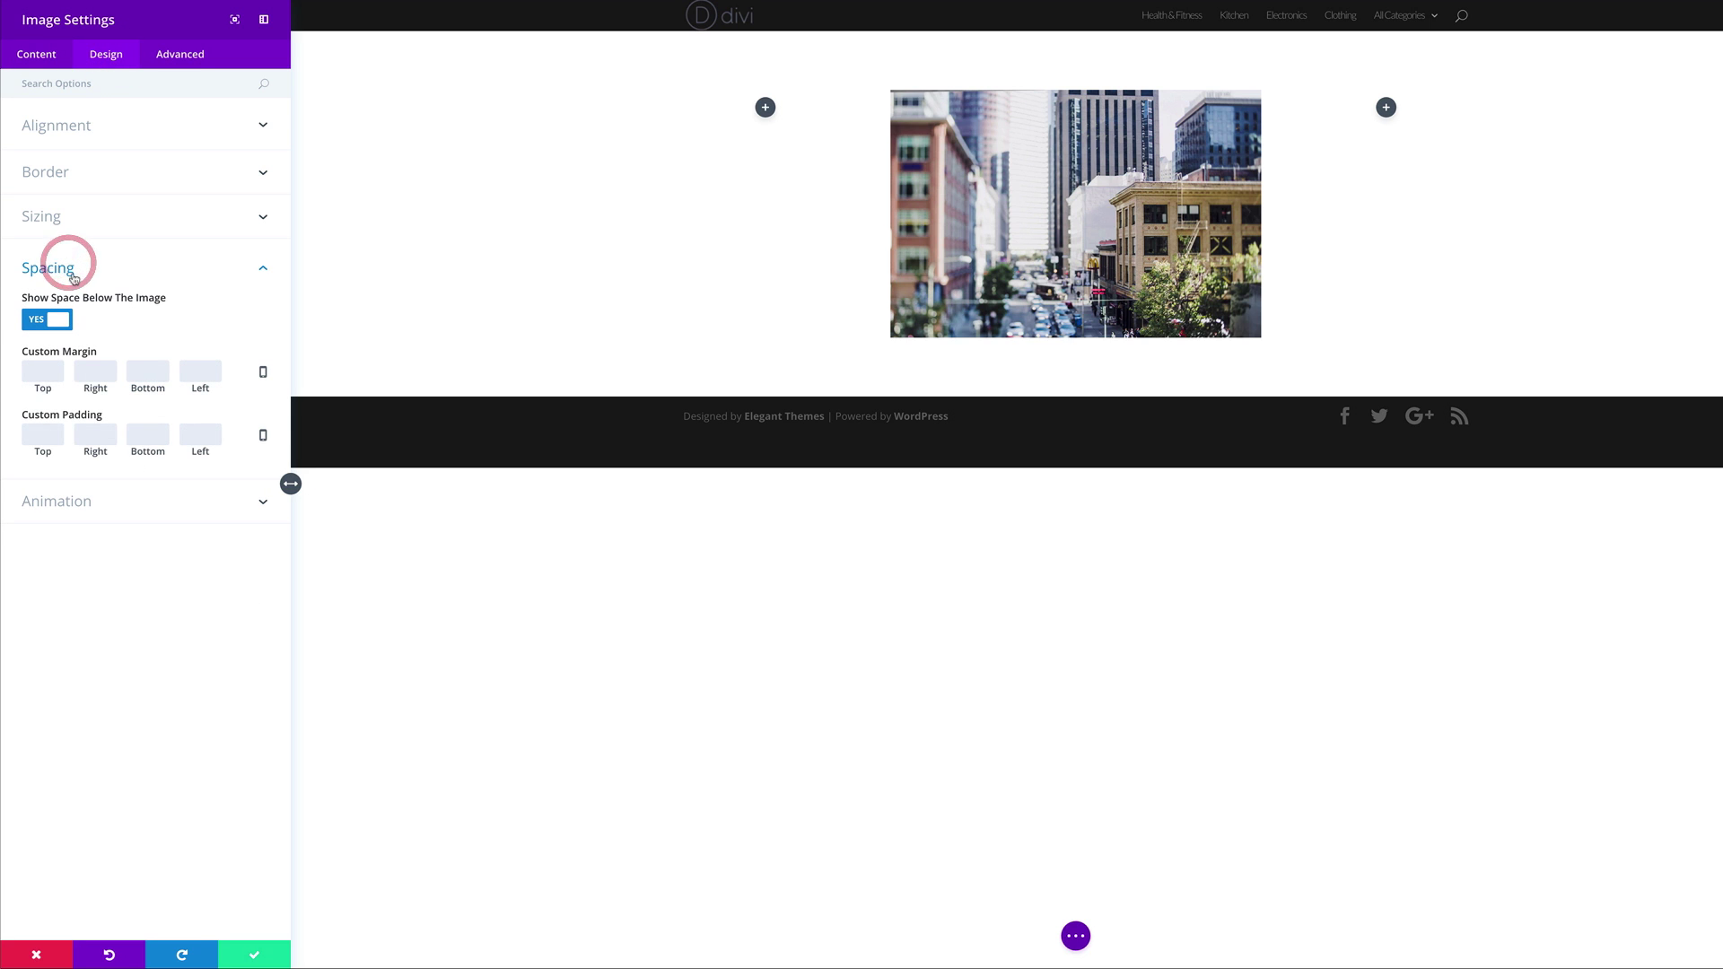
left_click(47, 437)
type("10")
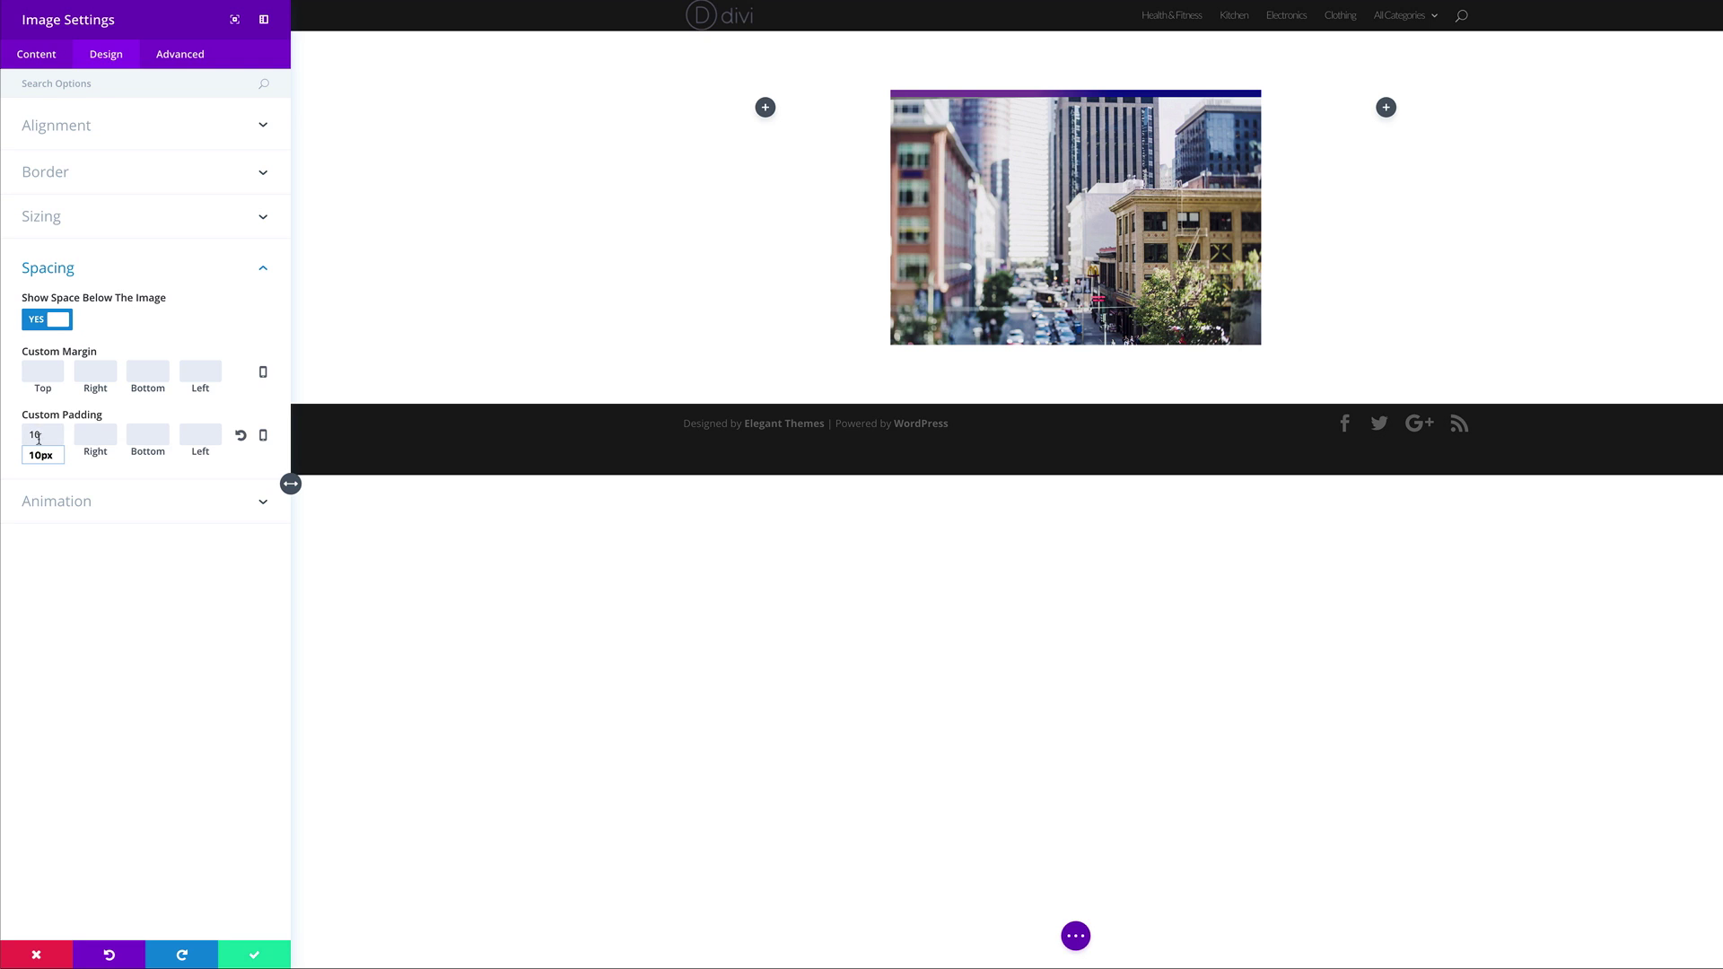
left_click(85, 434)
type("10")
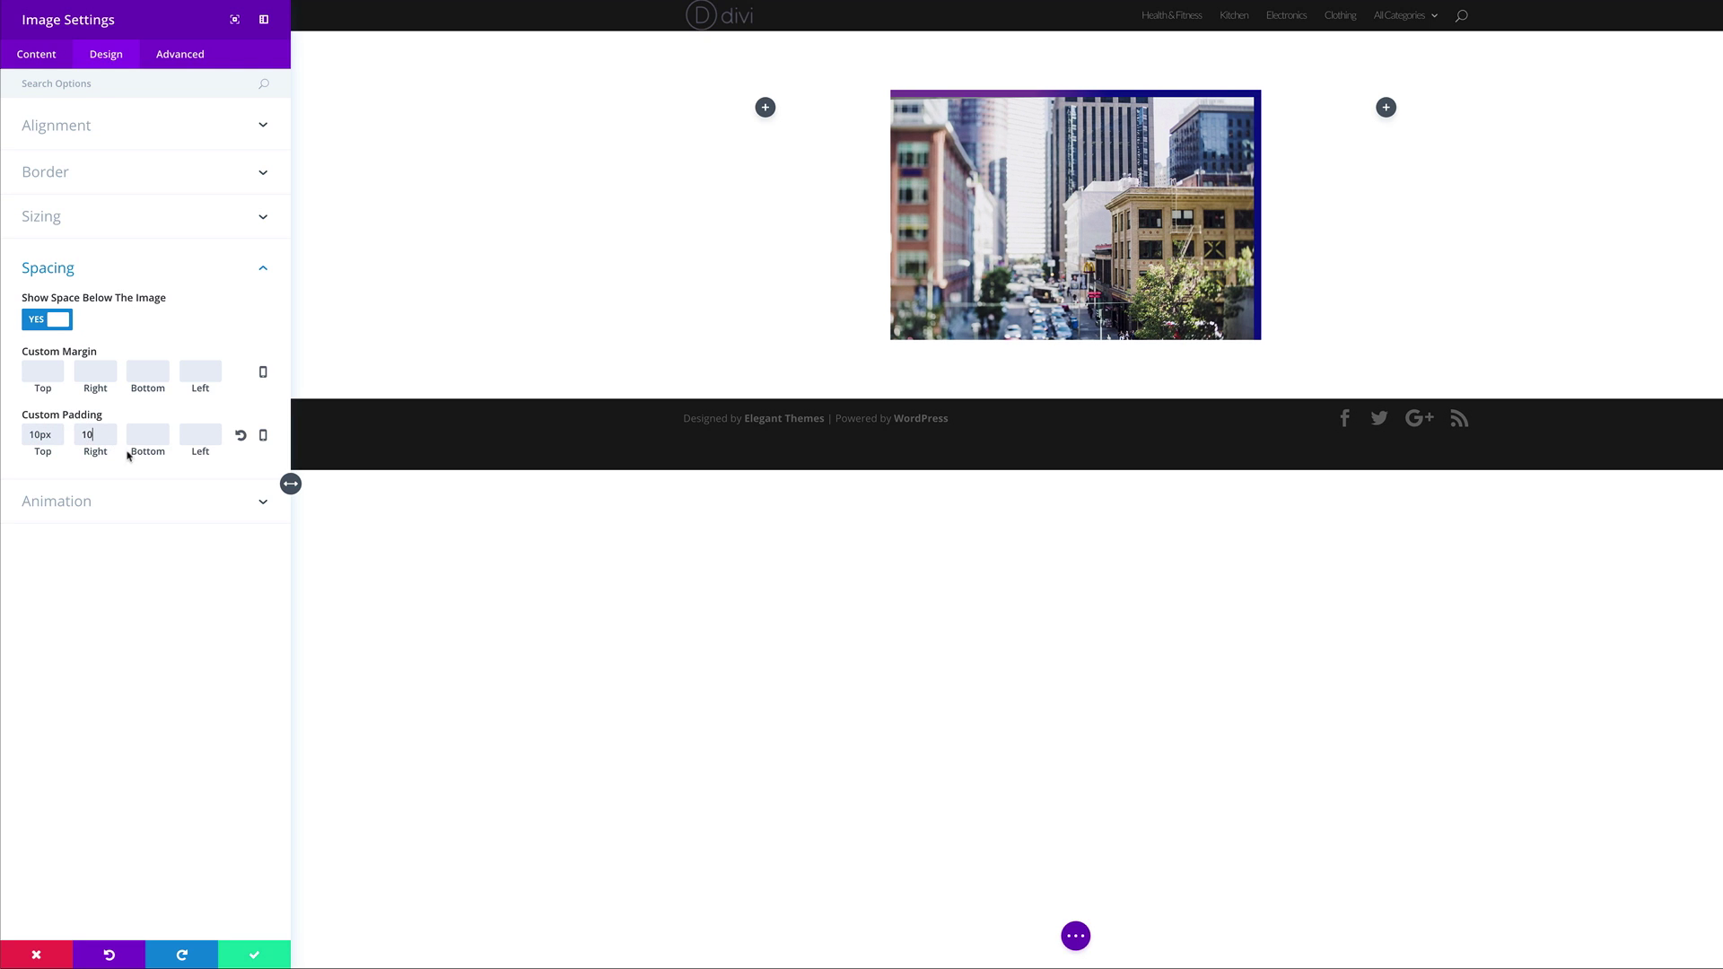
left_click(156, 433)
type("10")
left_click(197, 434)
type("10")
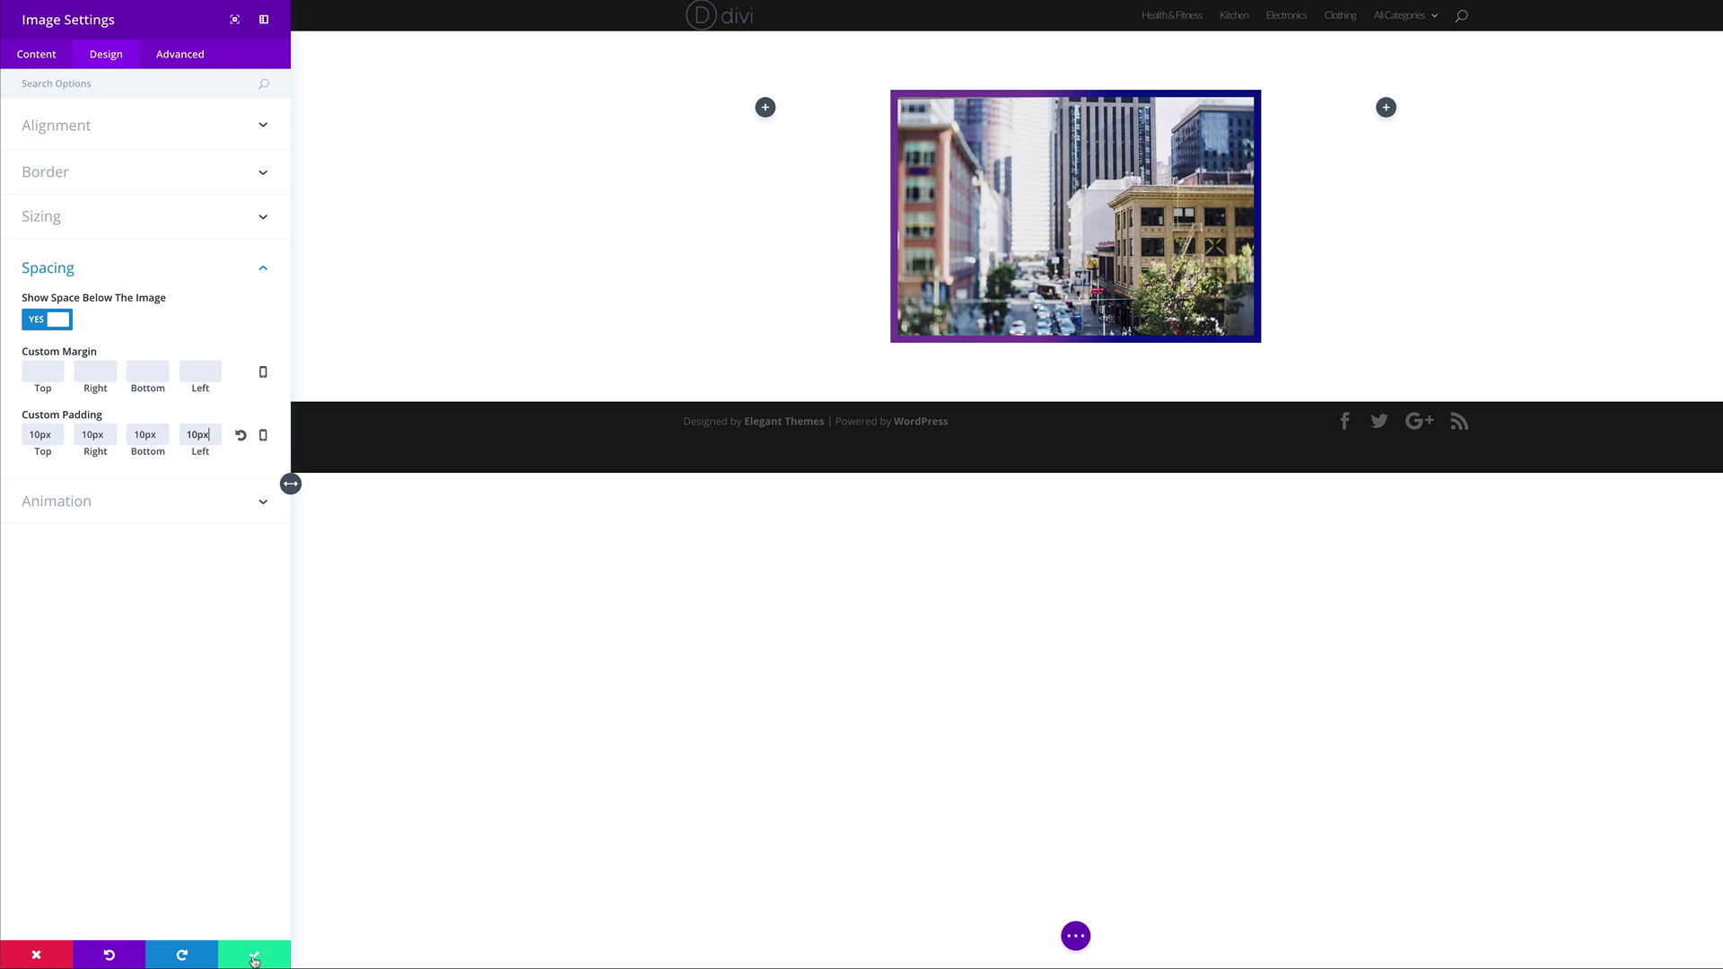
left_click(254, 960)
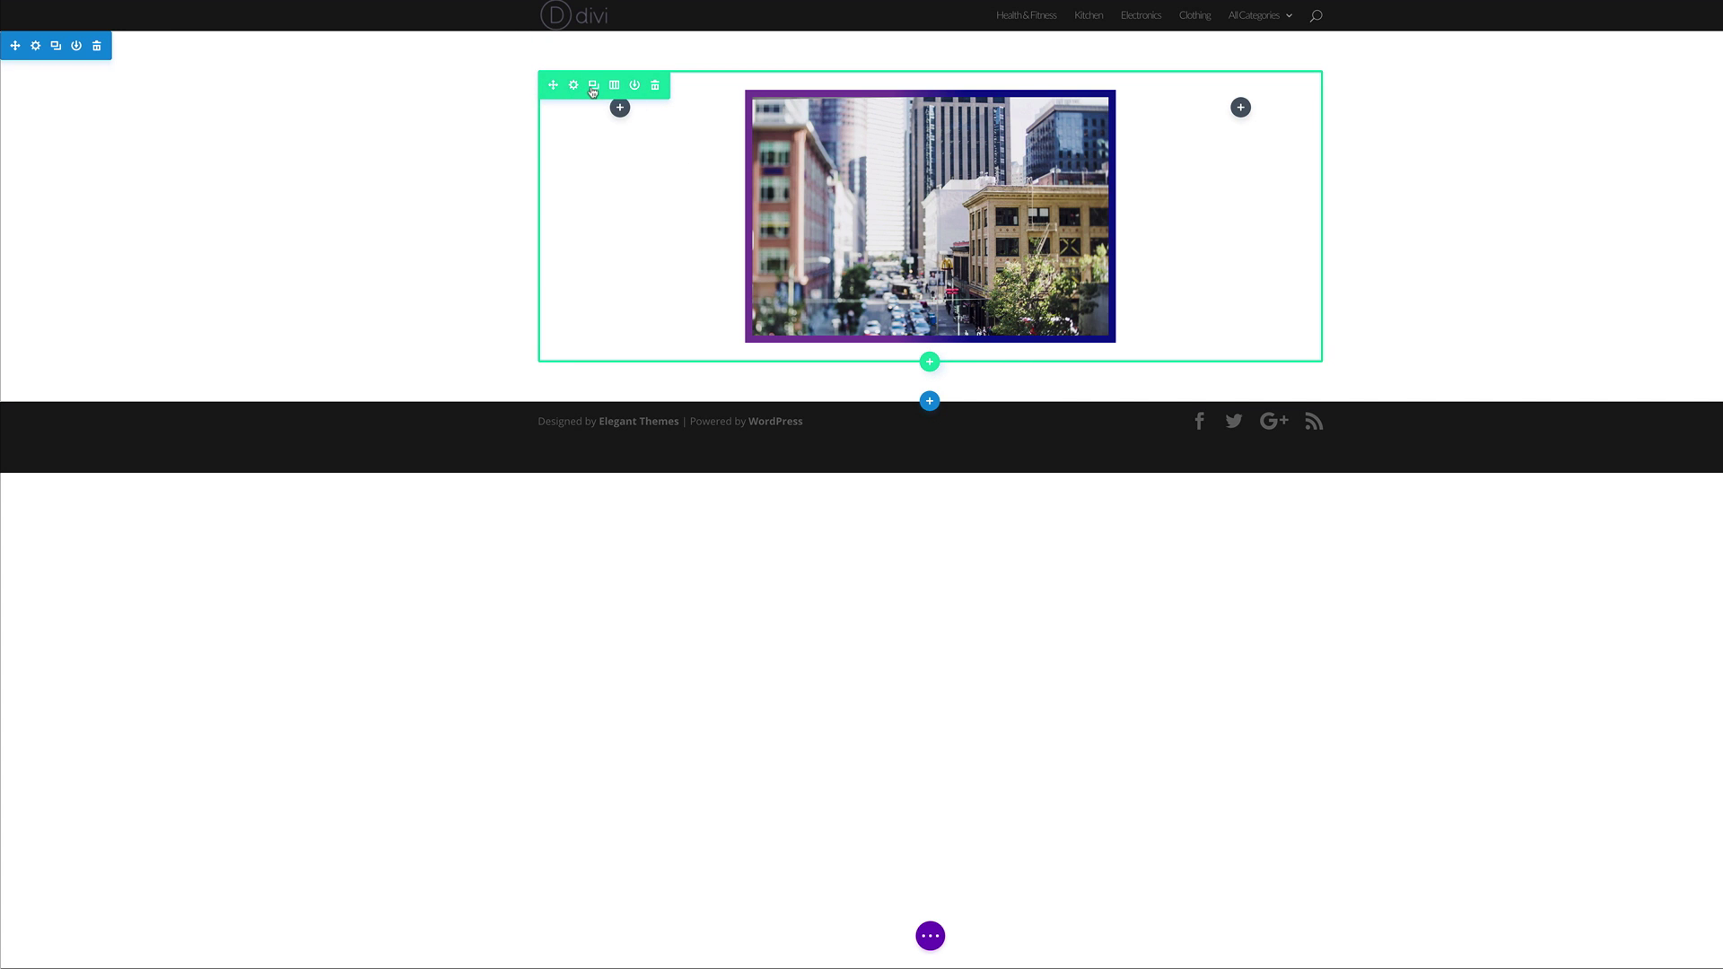
Duplicate the row and replace the copied image in its middle column with a new Image module.
left_click(593, 86)
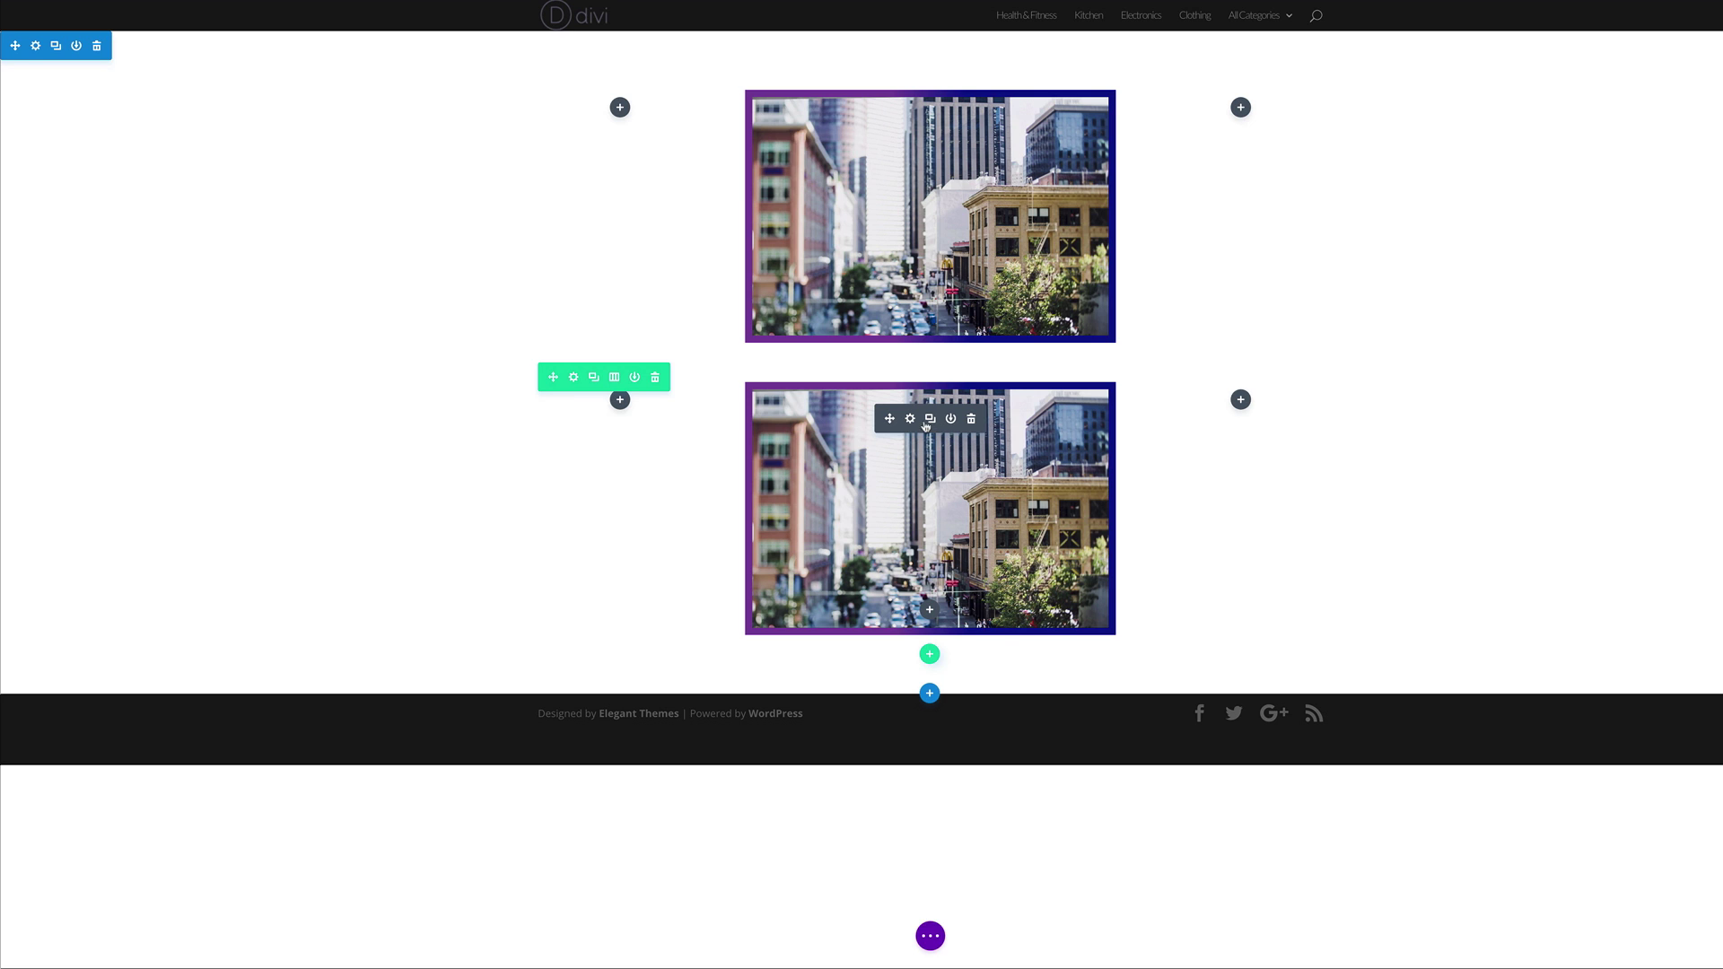
left_click(971, 419)
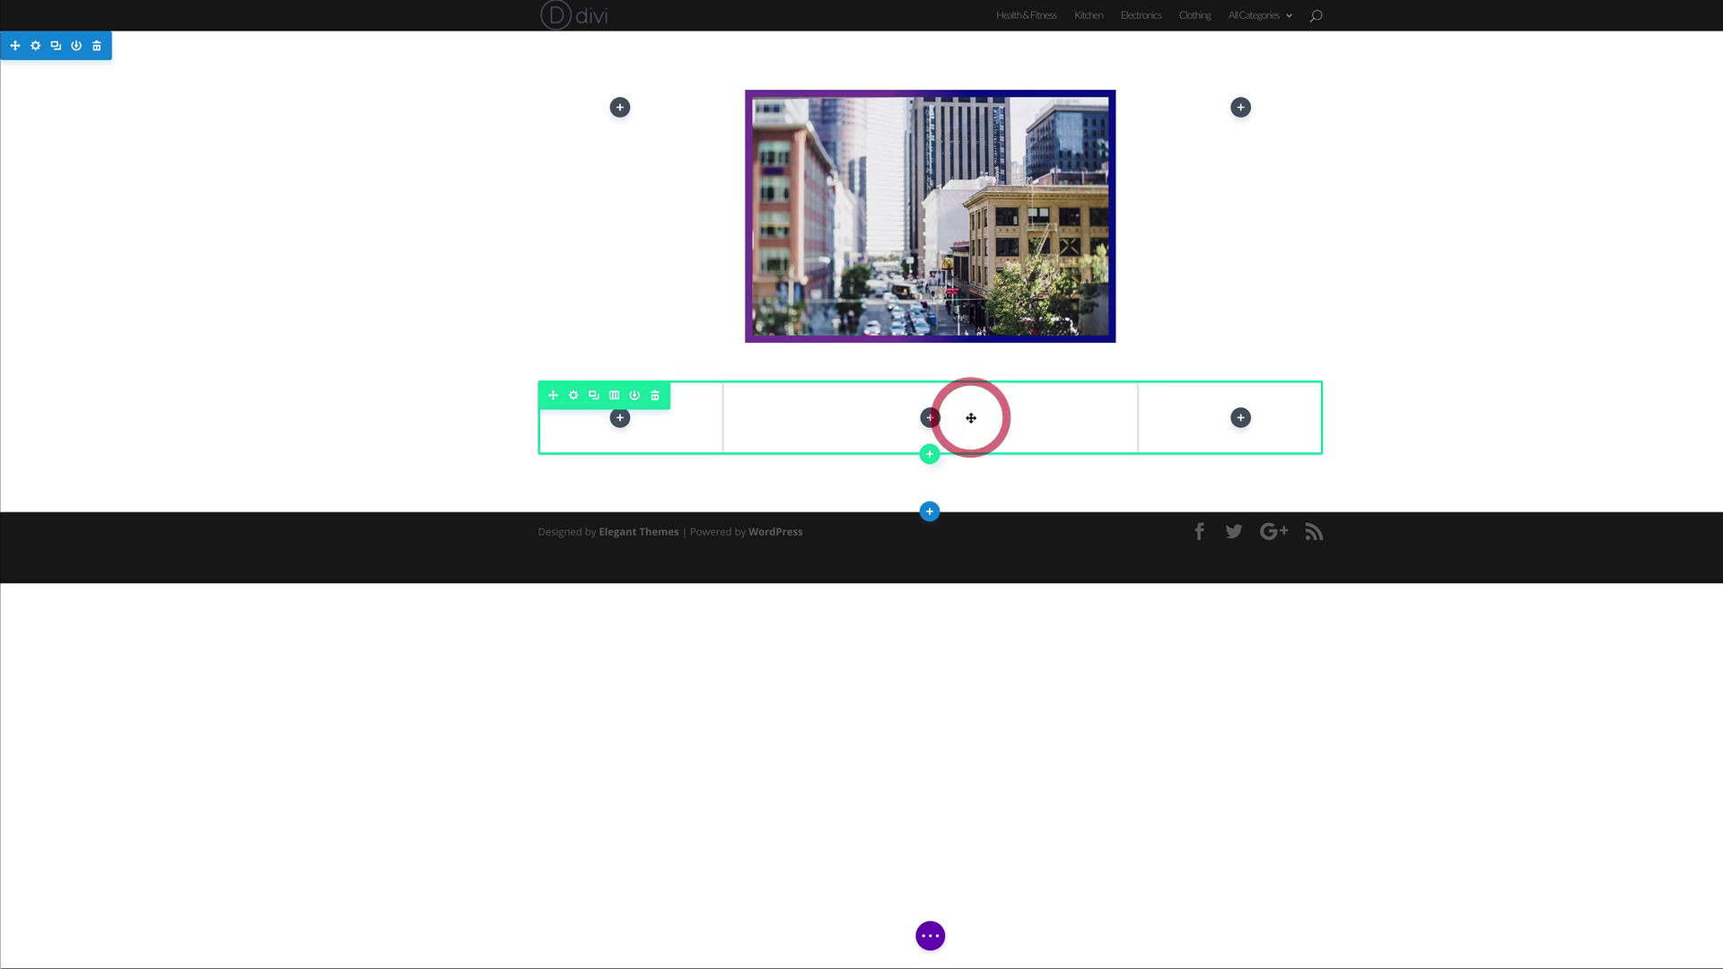
left_click(927, 417)
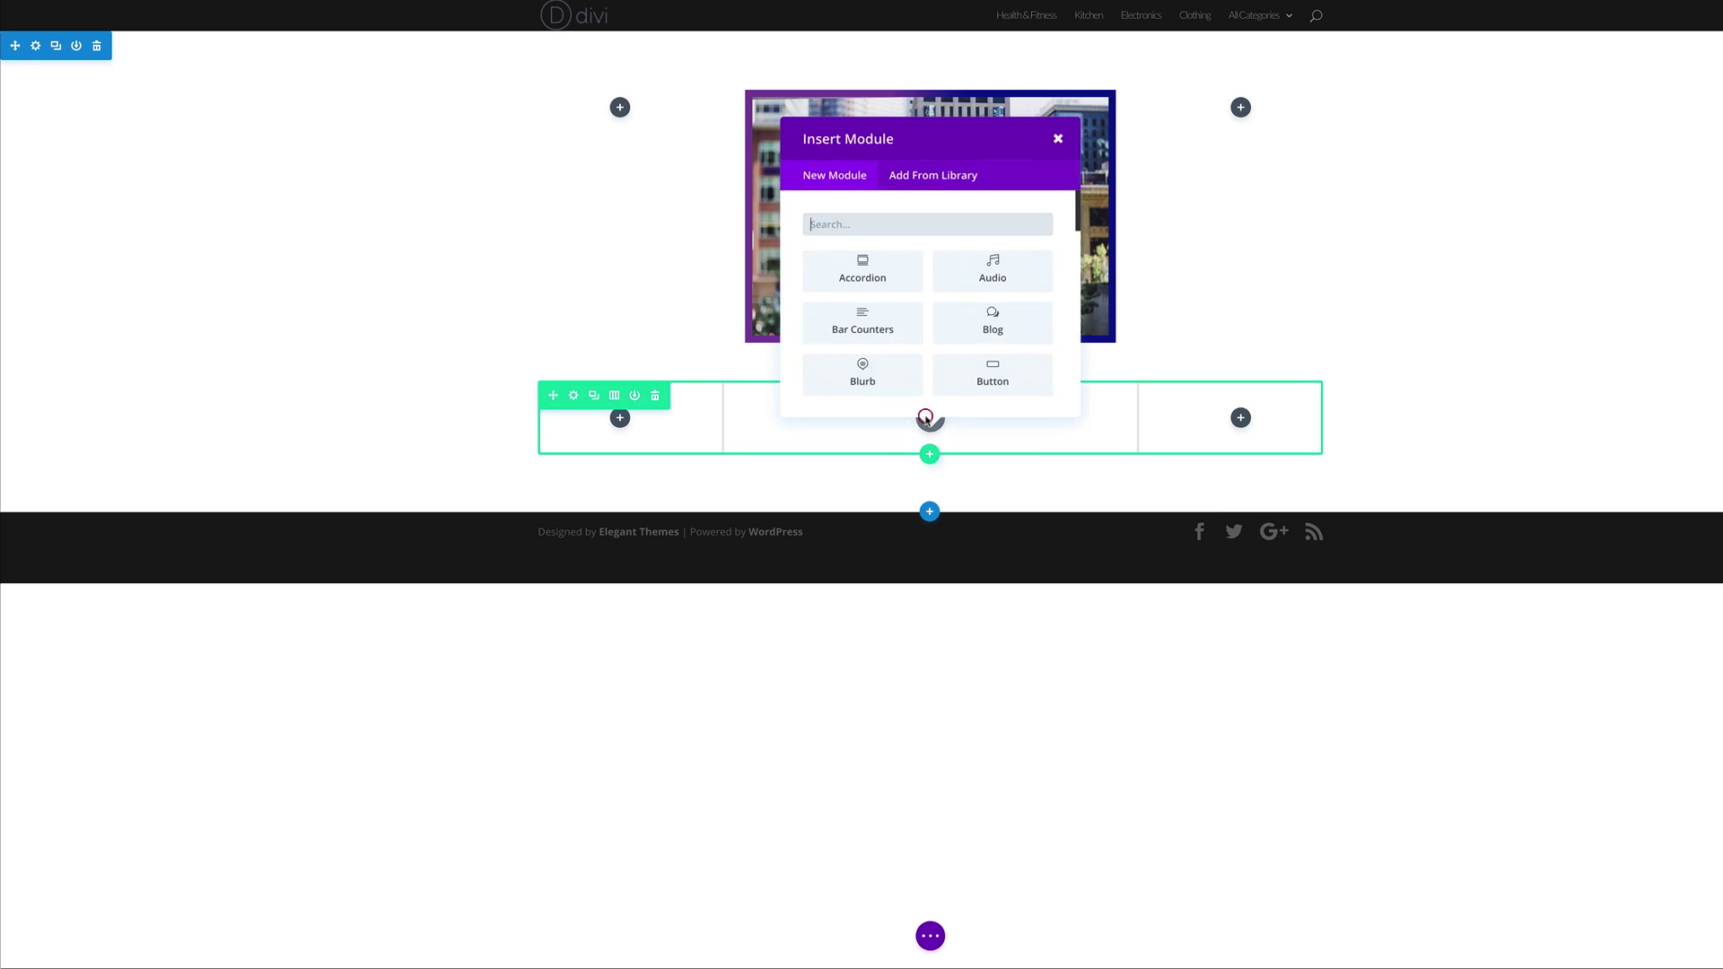
left_click(854, 220)
type("image")
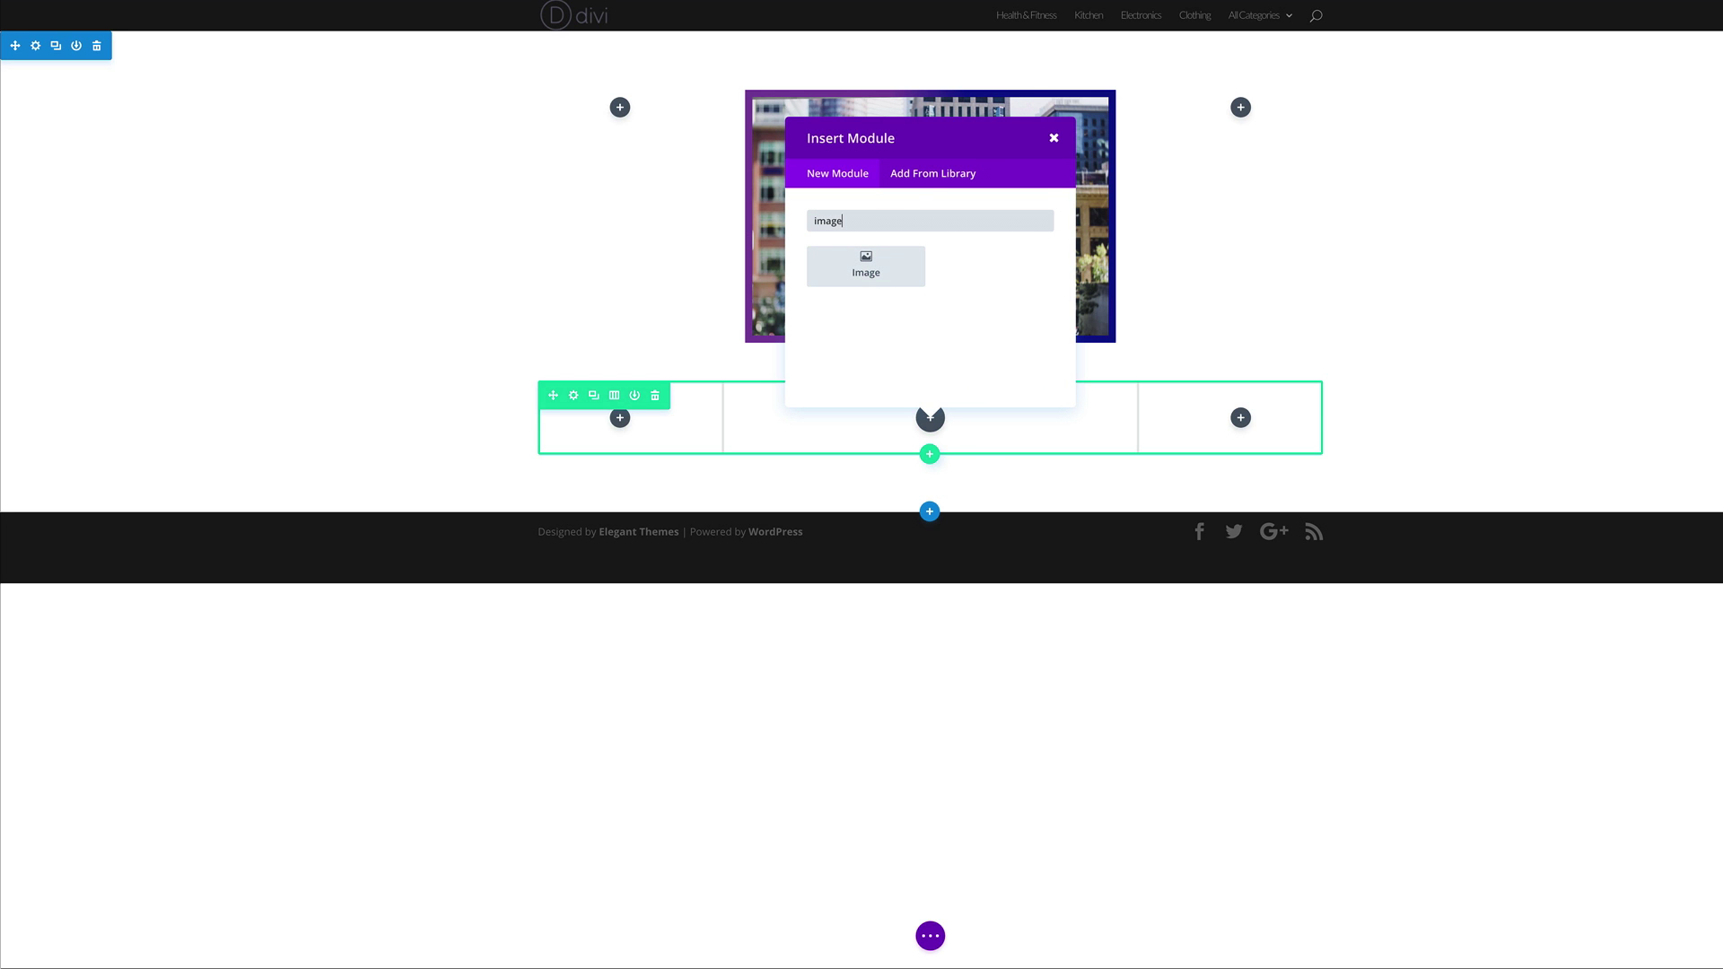
left_click(868, 285)
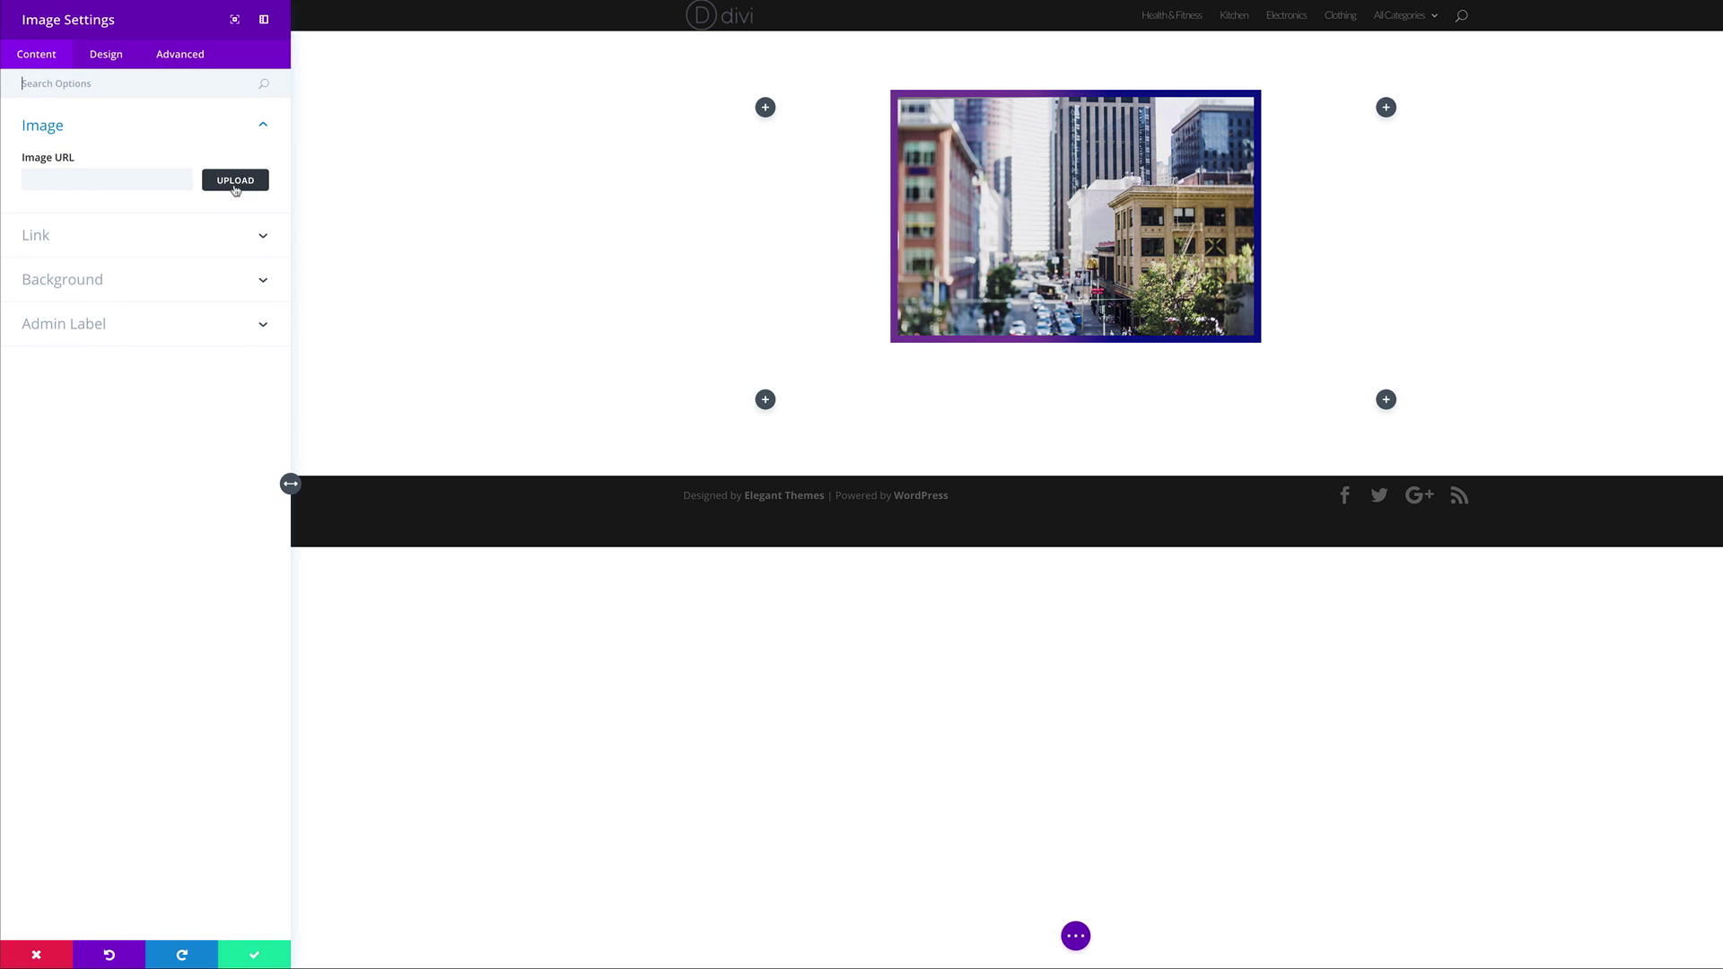
Load the mountain lake picture abc7 from the media library into the new image module.
left_click(236, 182)
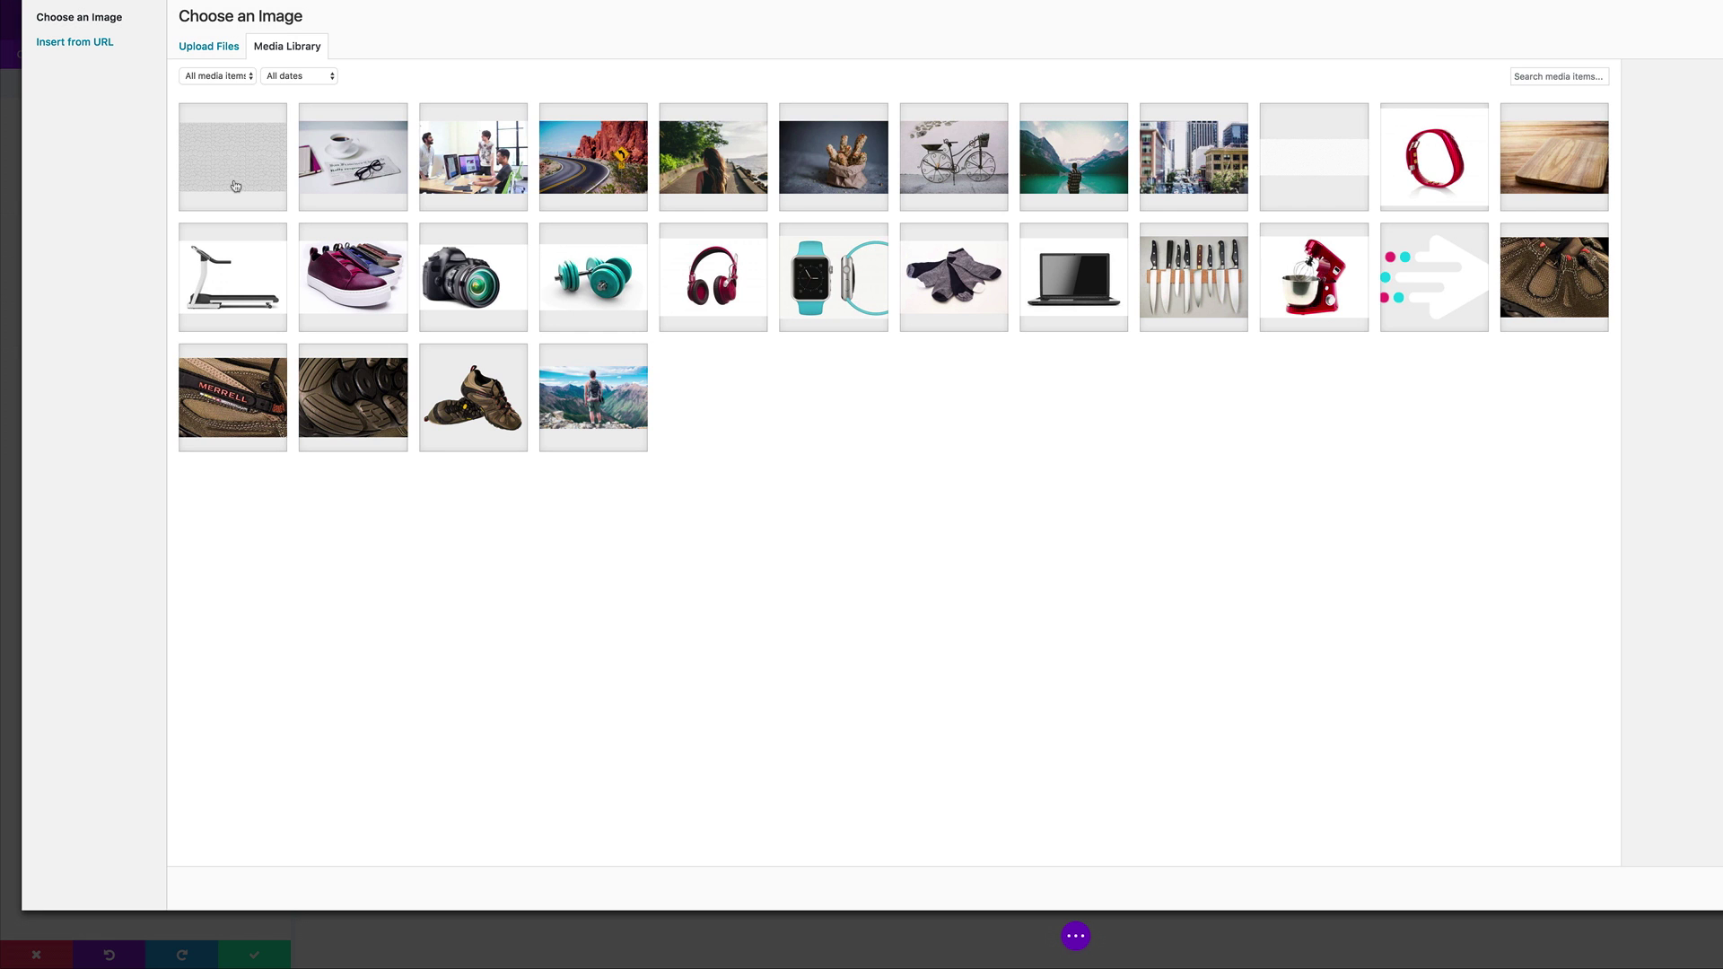
left_click(1074, 152)
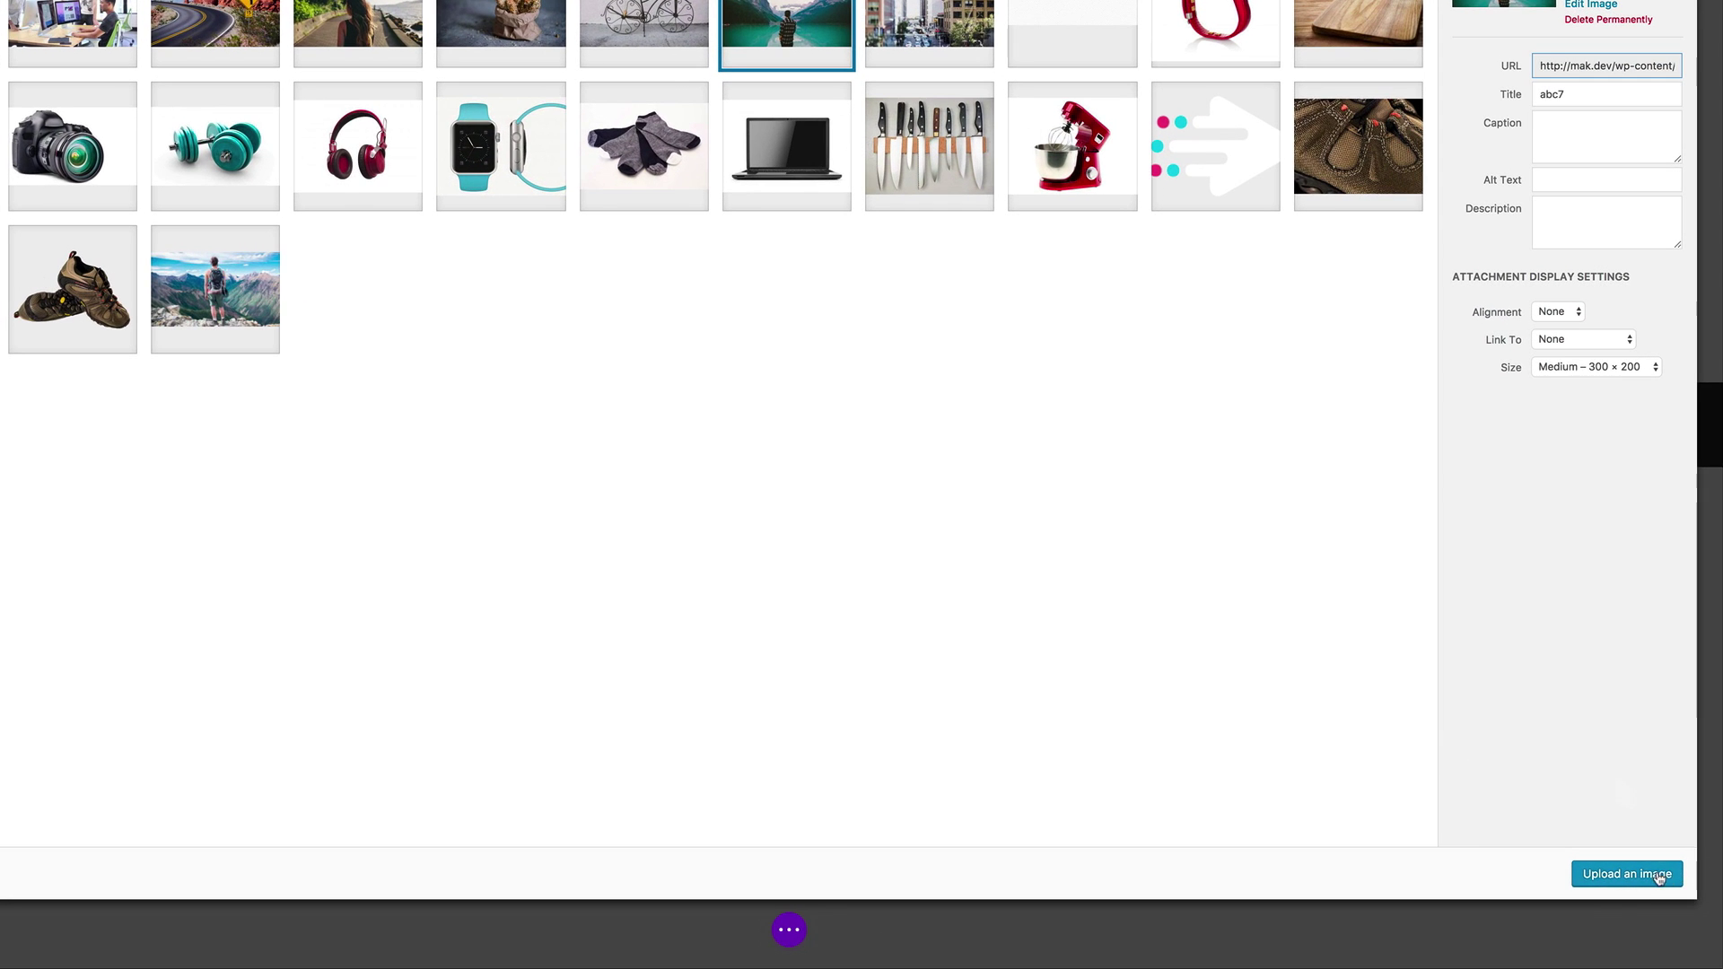
left_click(1655, 875)
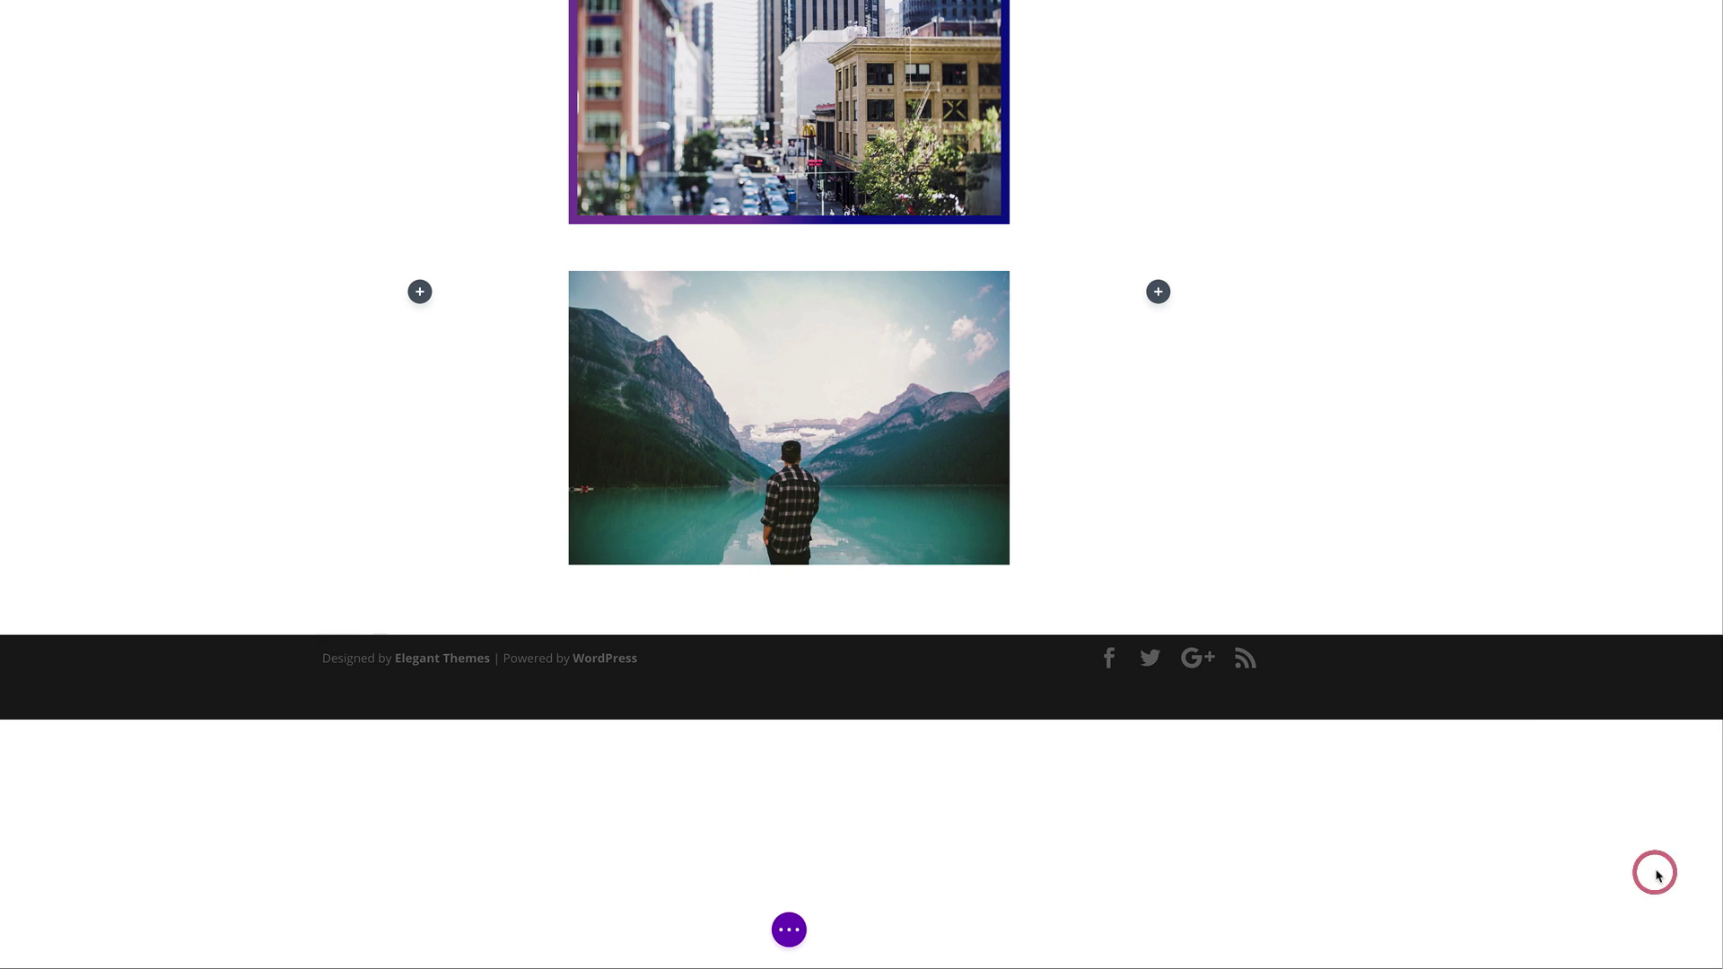
Give the lake image module a gradient background with rgba(255,255,255,0) as first colour and #0a8da8 as second colour.
left_click(89, 279)
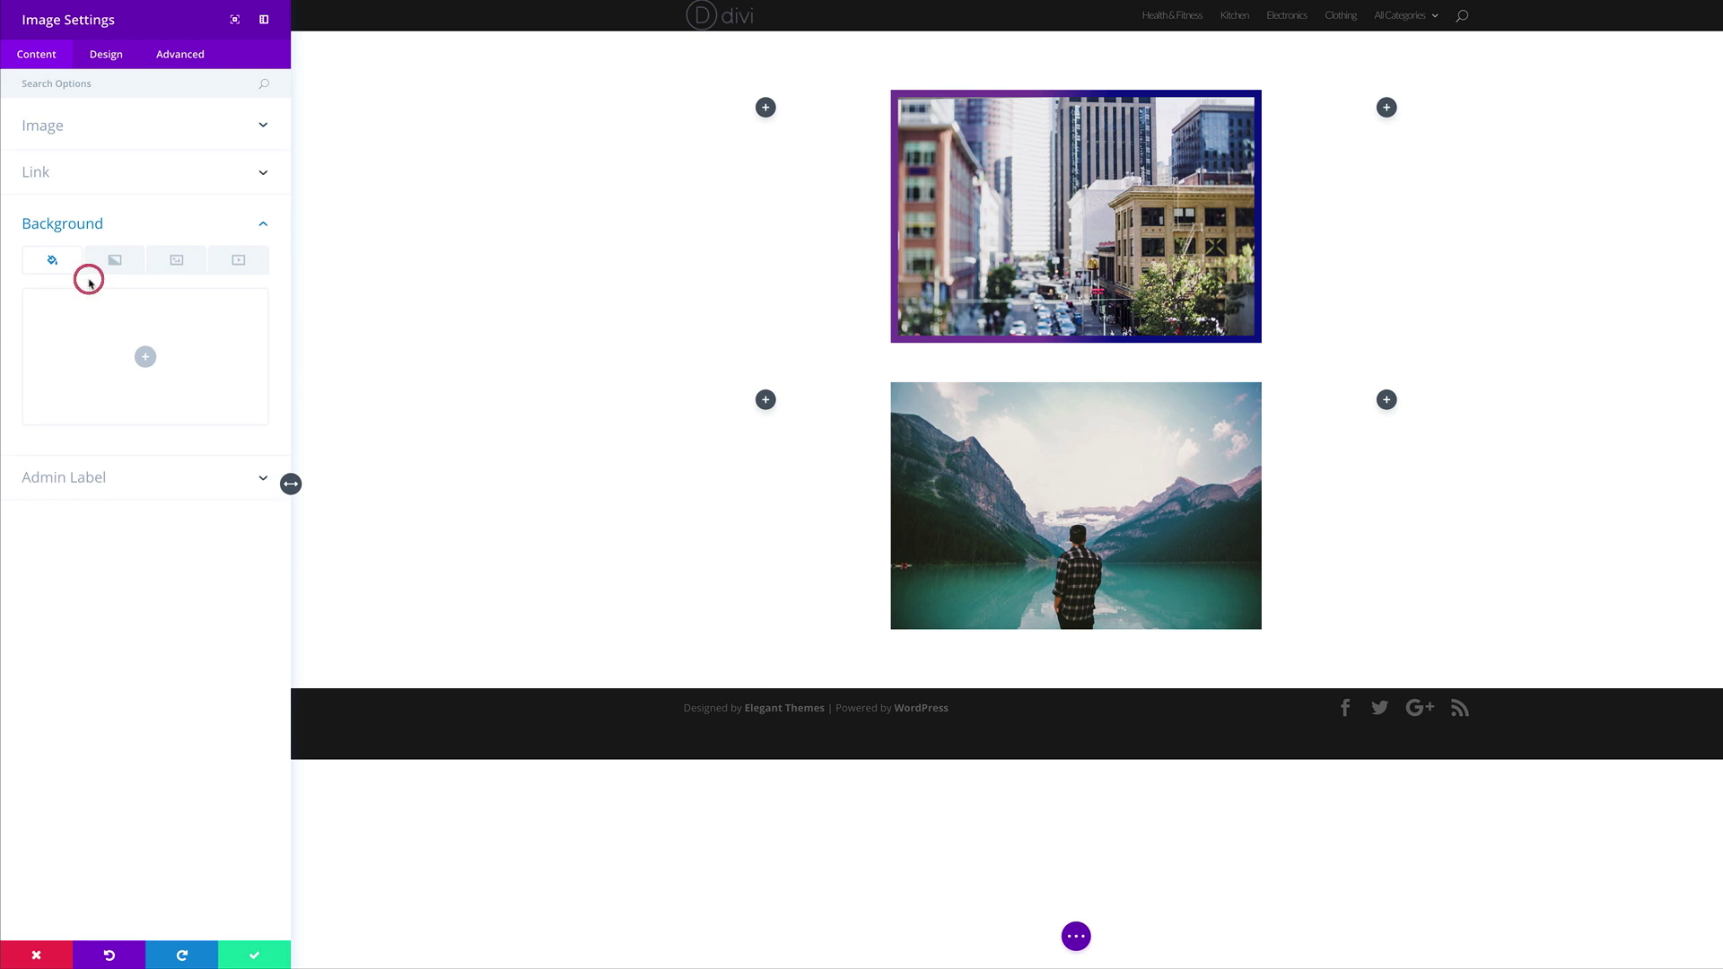
left_click(120, 262)
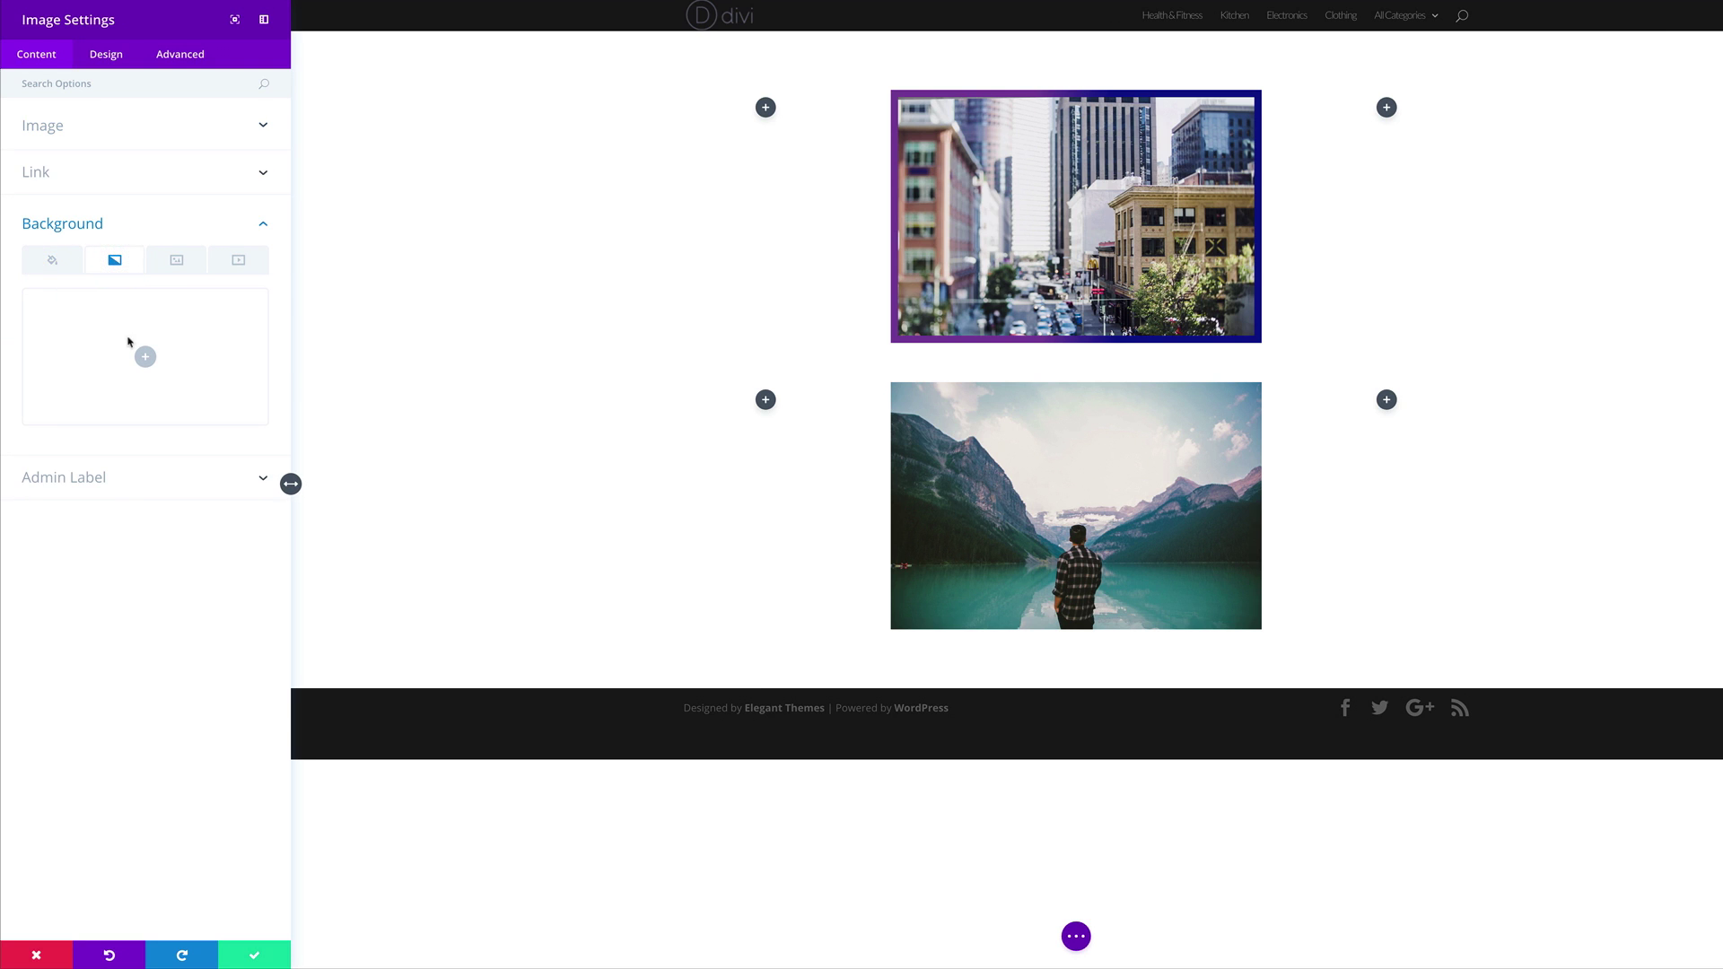
left_click(38, 452)
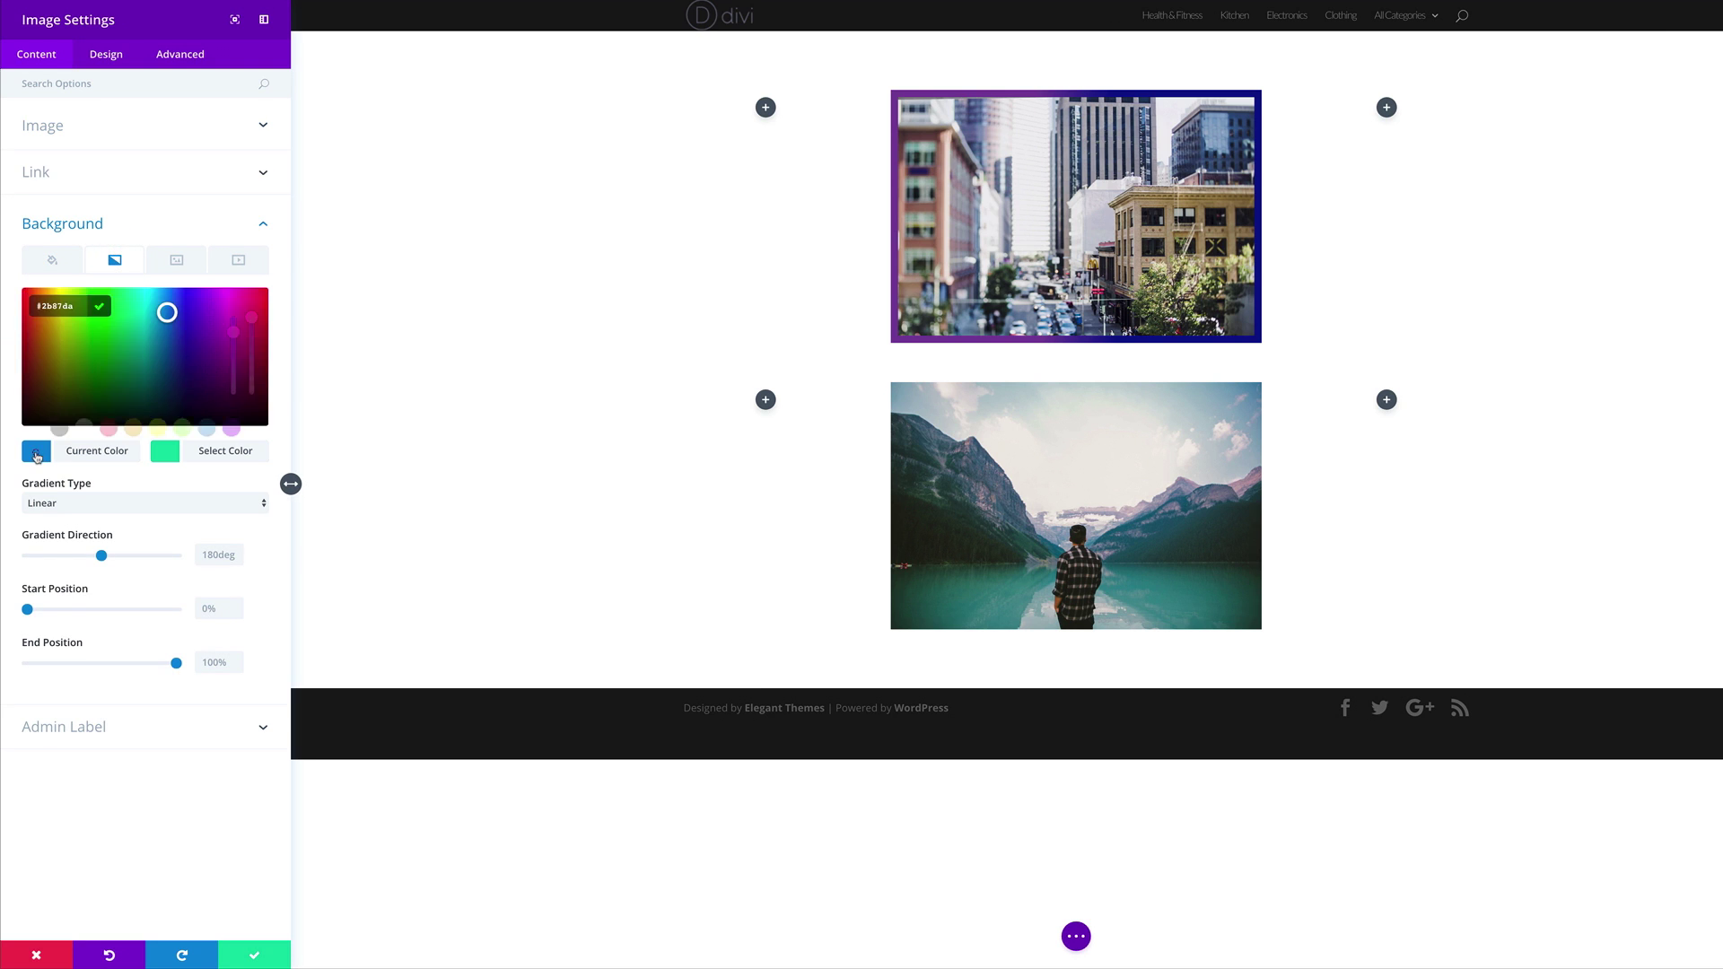
left_click_drag(248, 311, 251, 319)
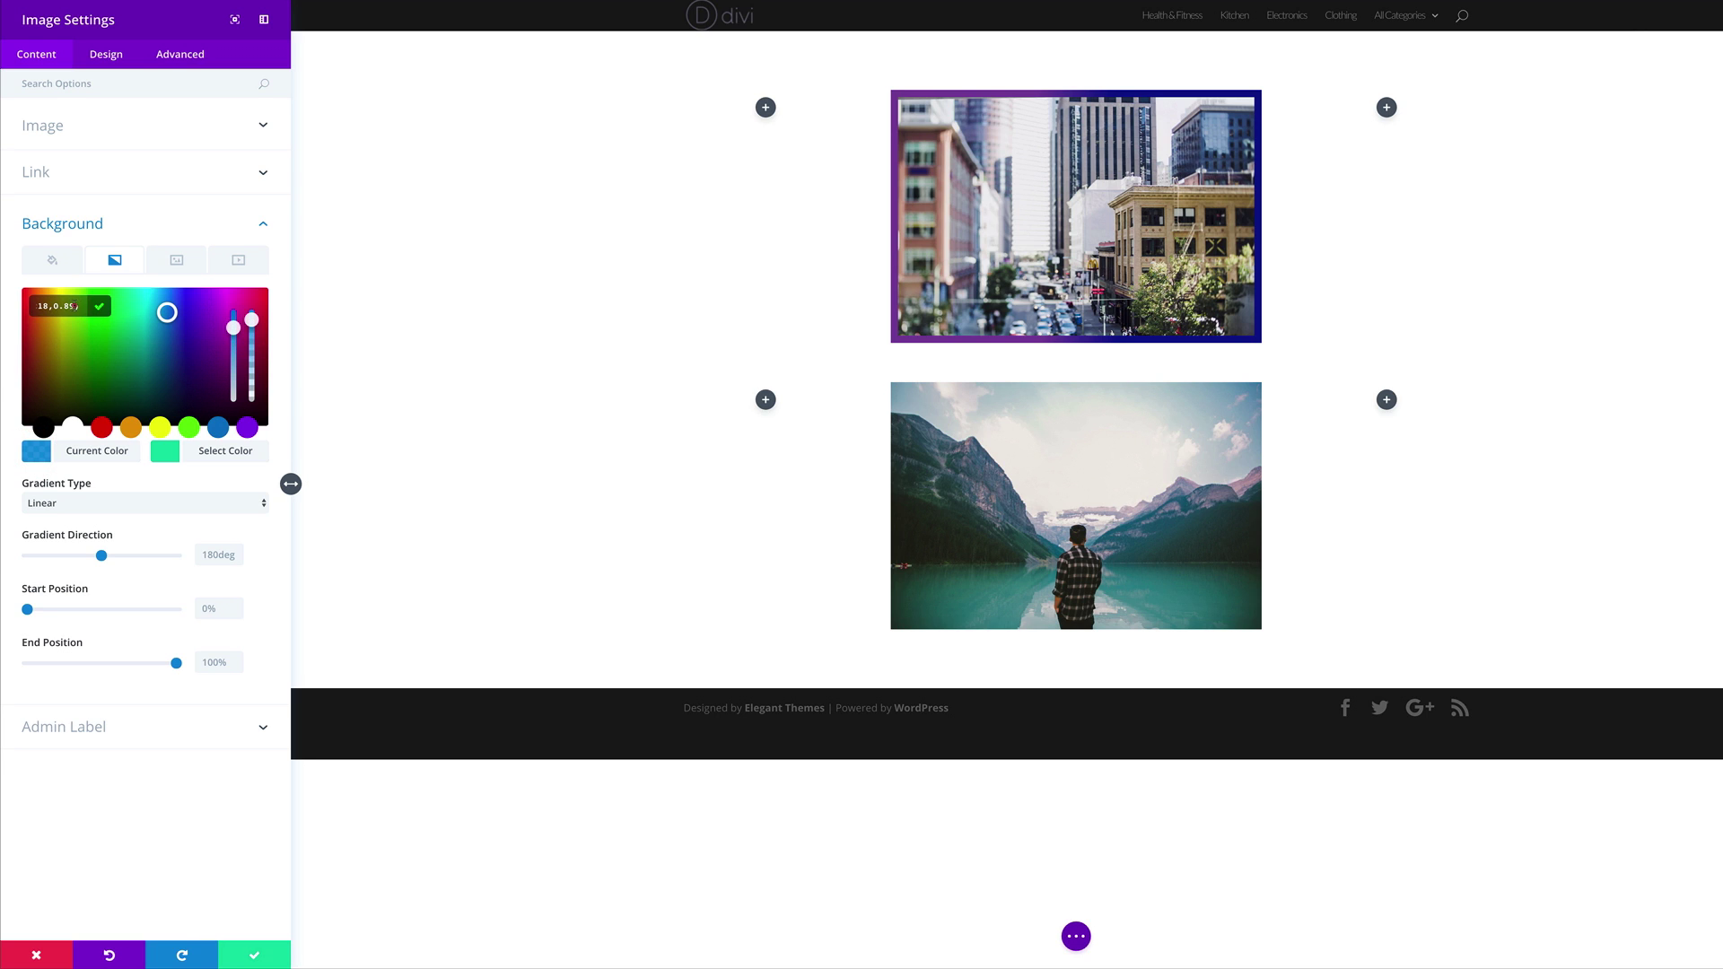
left_click(66, 306)
type("rgba(255,255,255,0)")
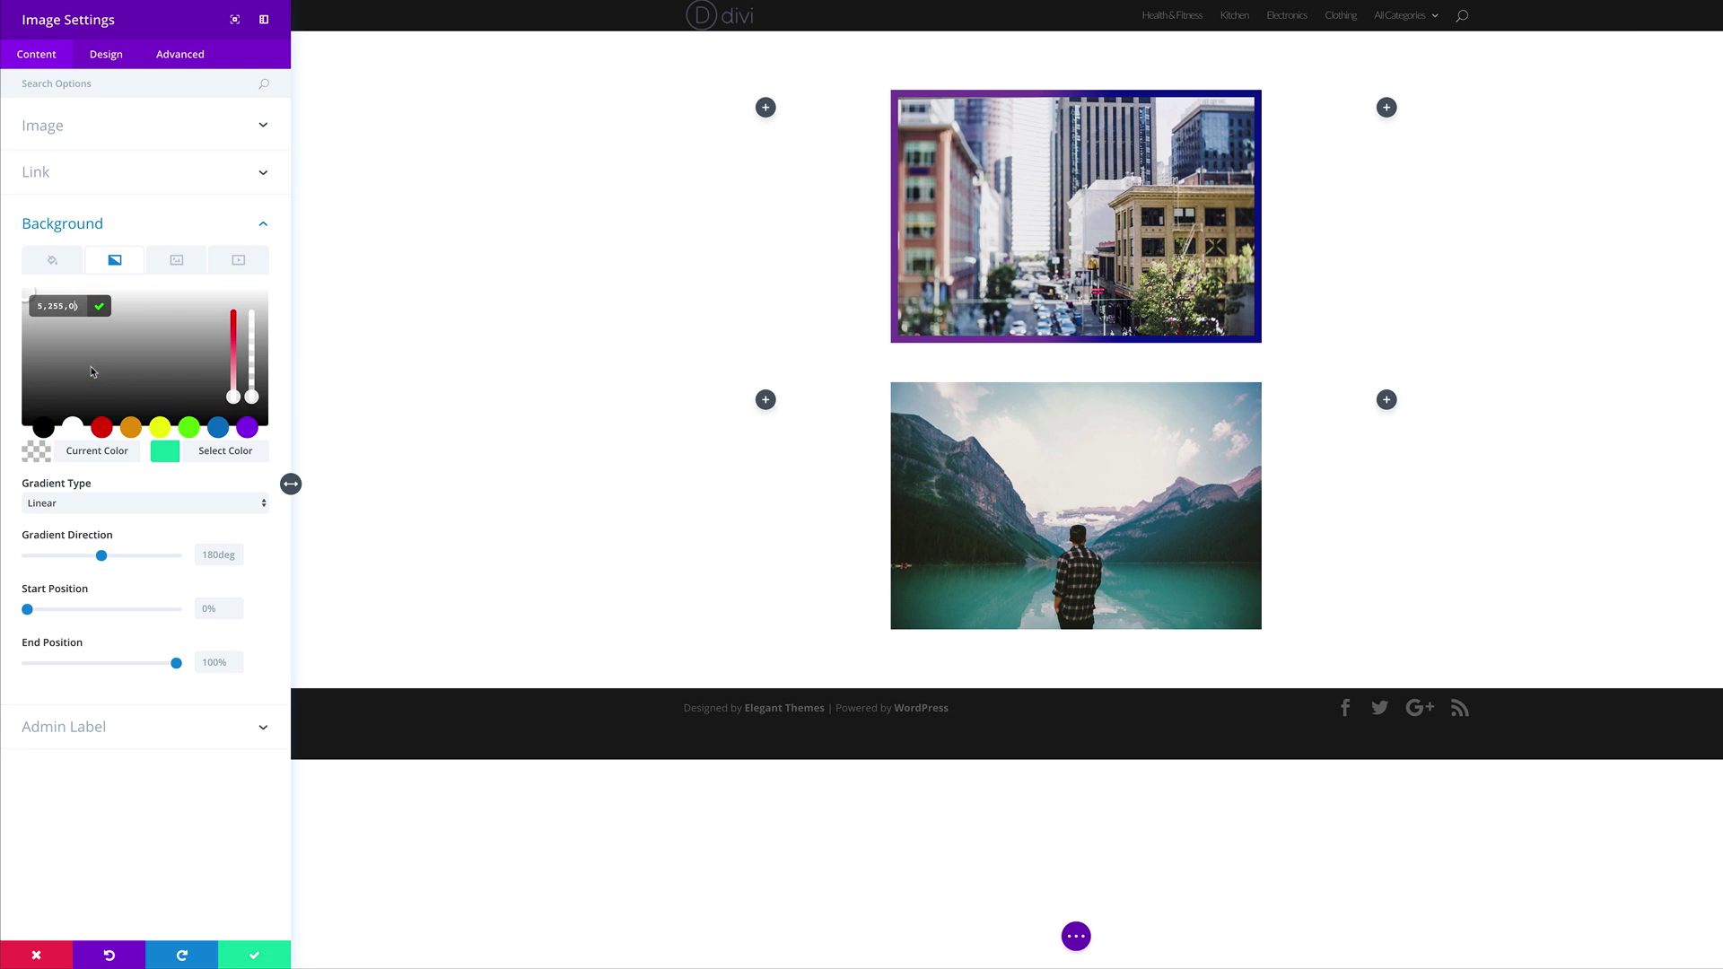
left_click(166, 458)
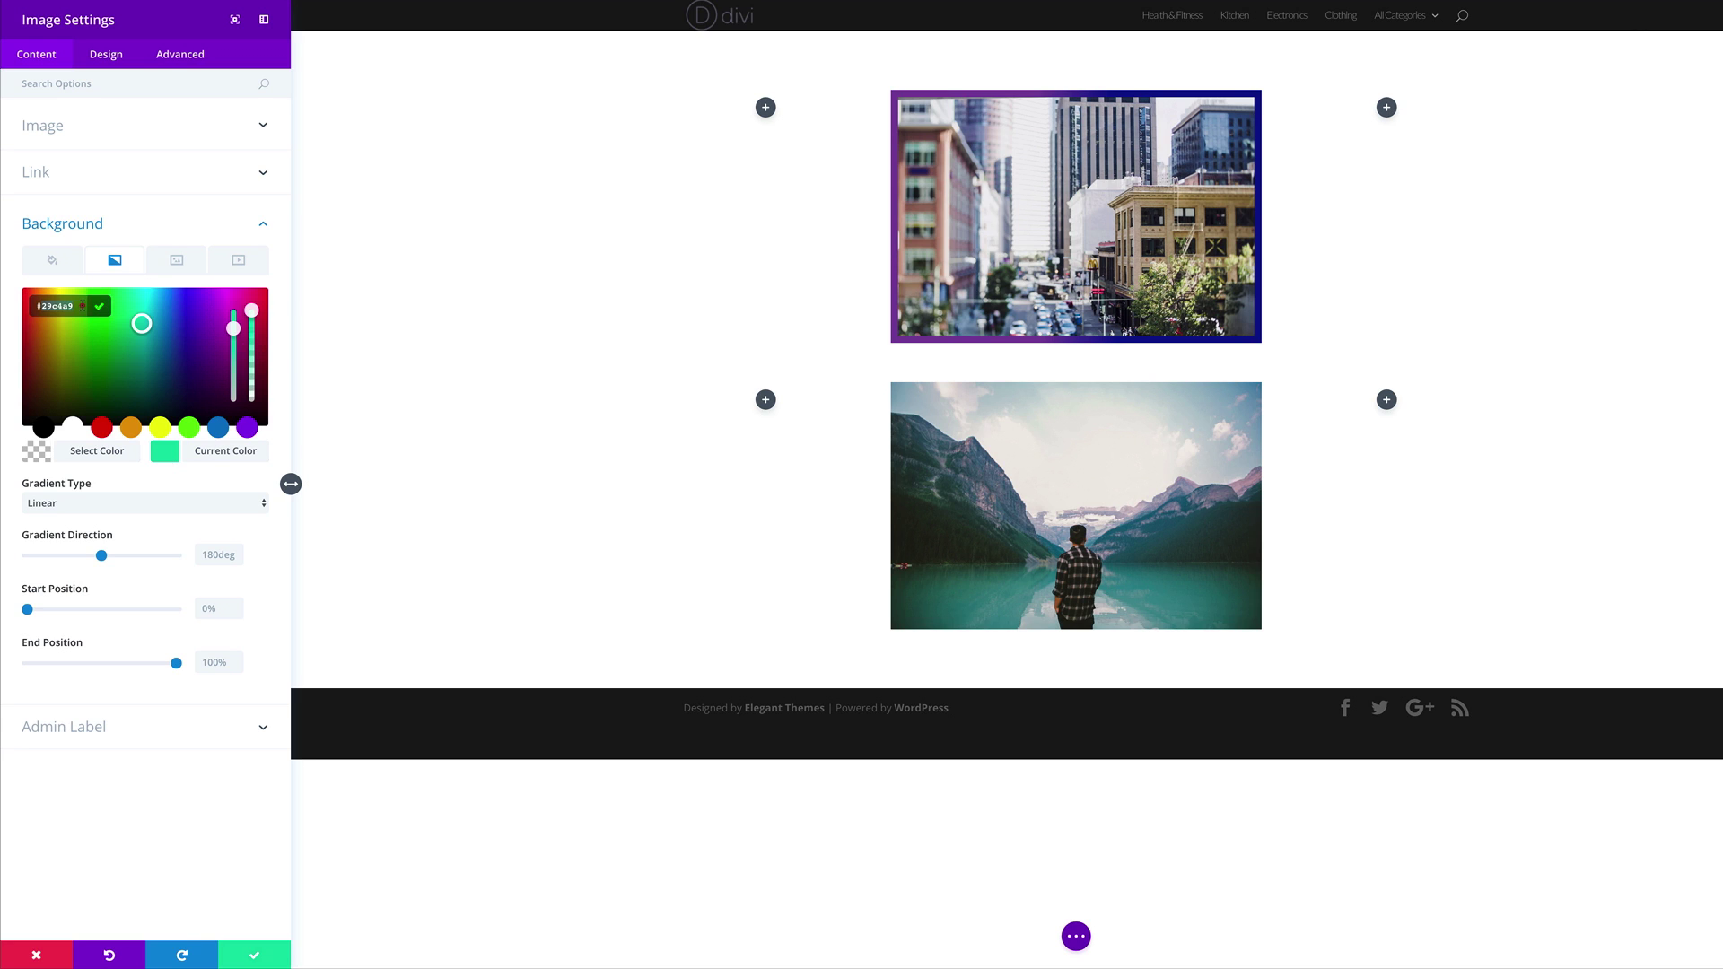
left_click(83, 306)
type("#0a8da8")
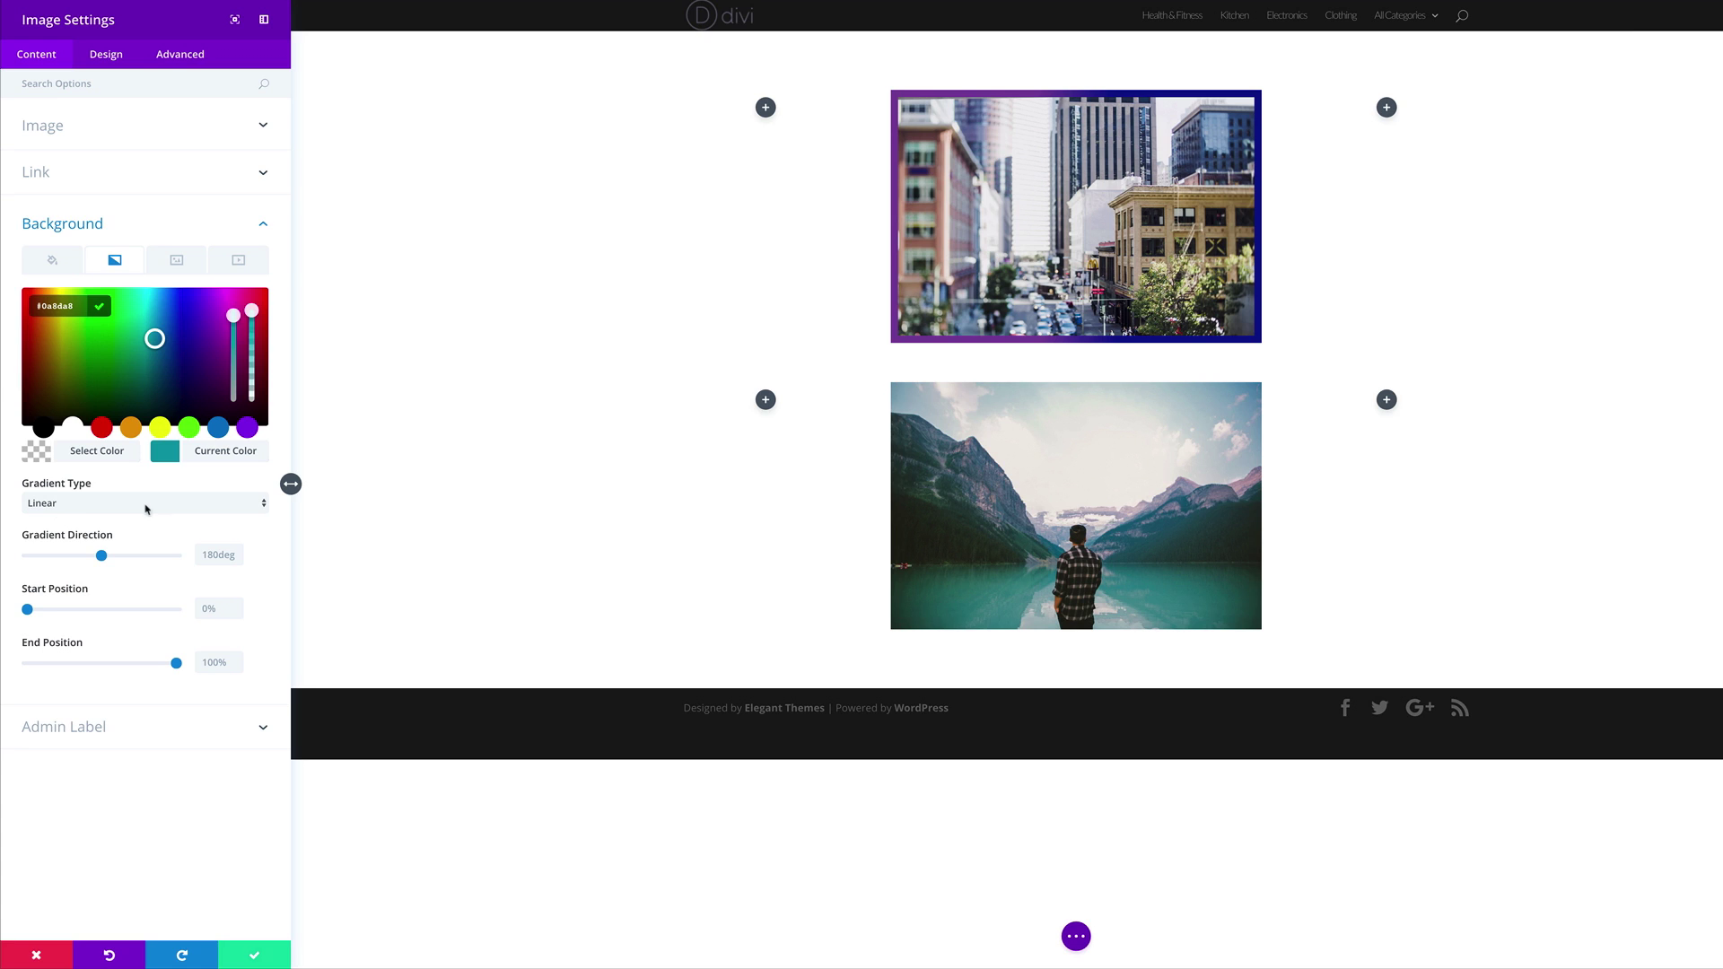
Set the lake image's gradient direction to 166deg, the start position to 29% and the end position to 52%.
left_click(275, 603)
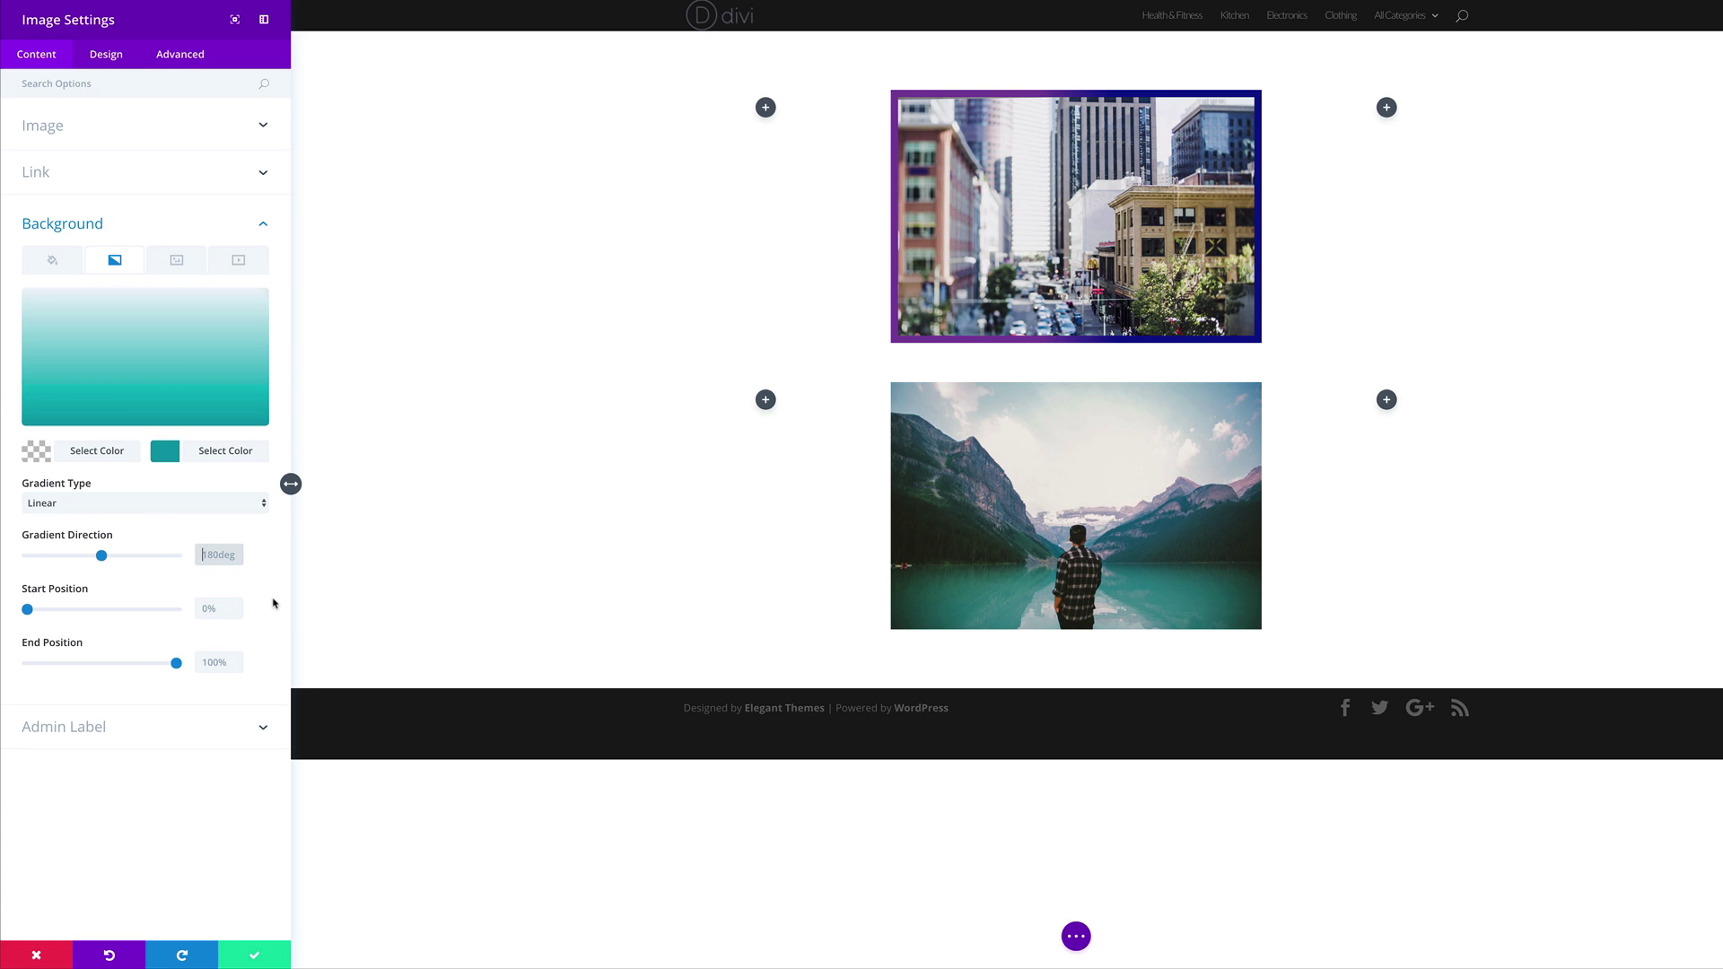
key("Left")
key("Left")
key("Left")
key("Left")
key("Left")
key("Left")
key("Left")
key("Left")
key("Left")
key("Left")
key("Left")
key("Left")
key("Left")
key("Left")
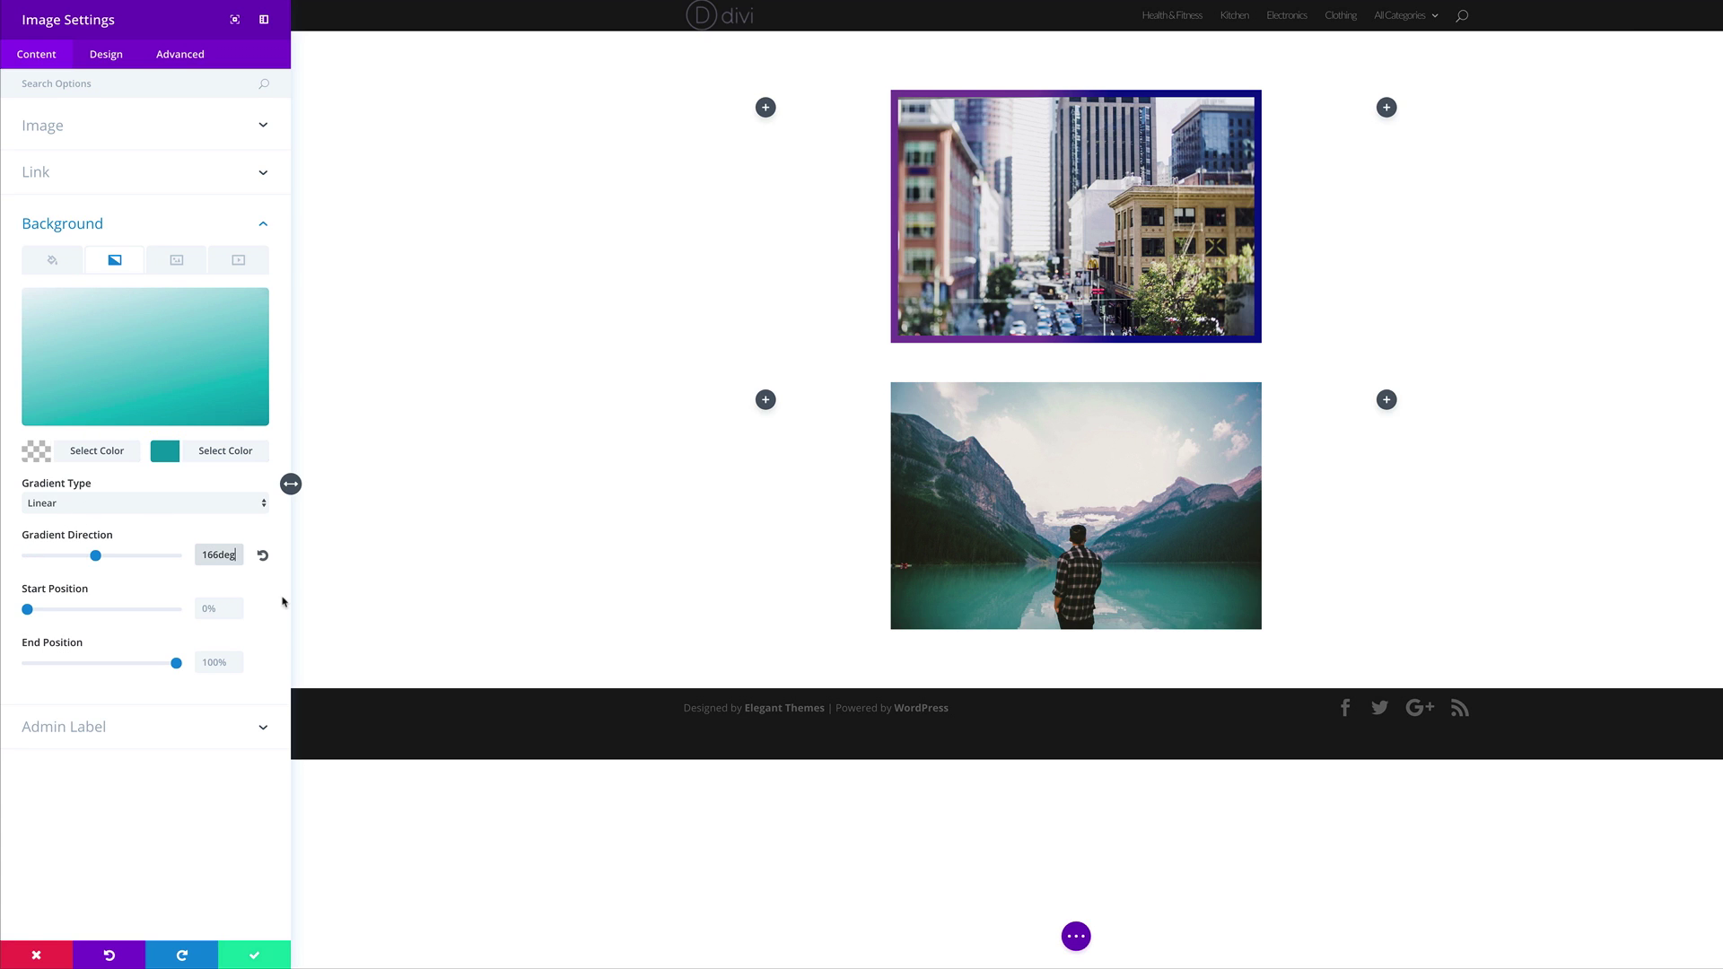
left_click(198, 609)
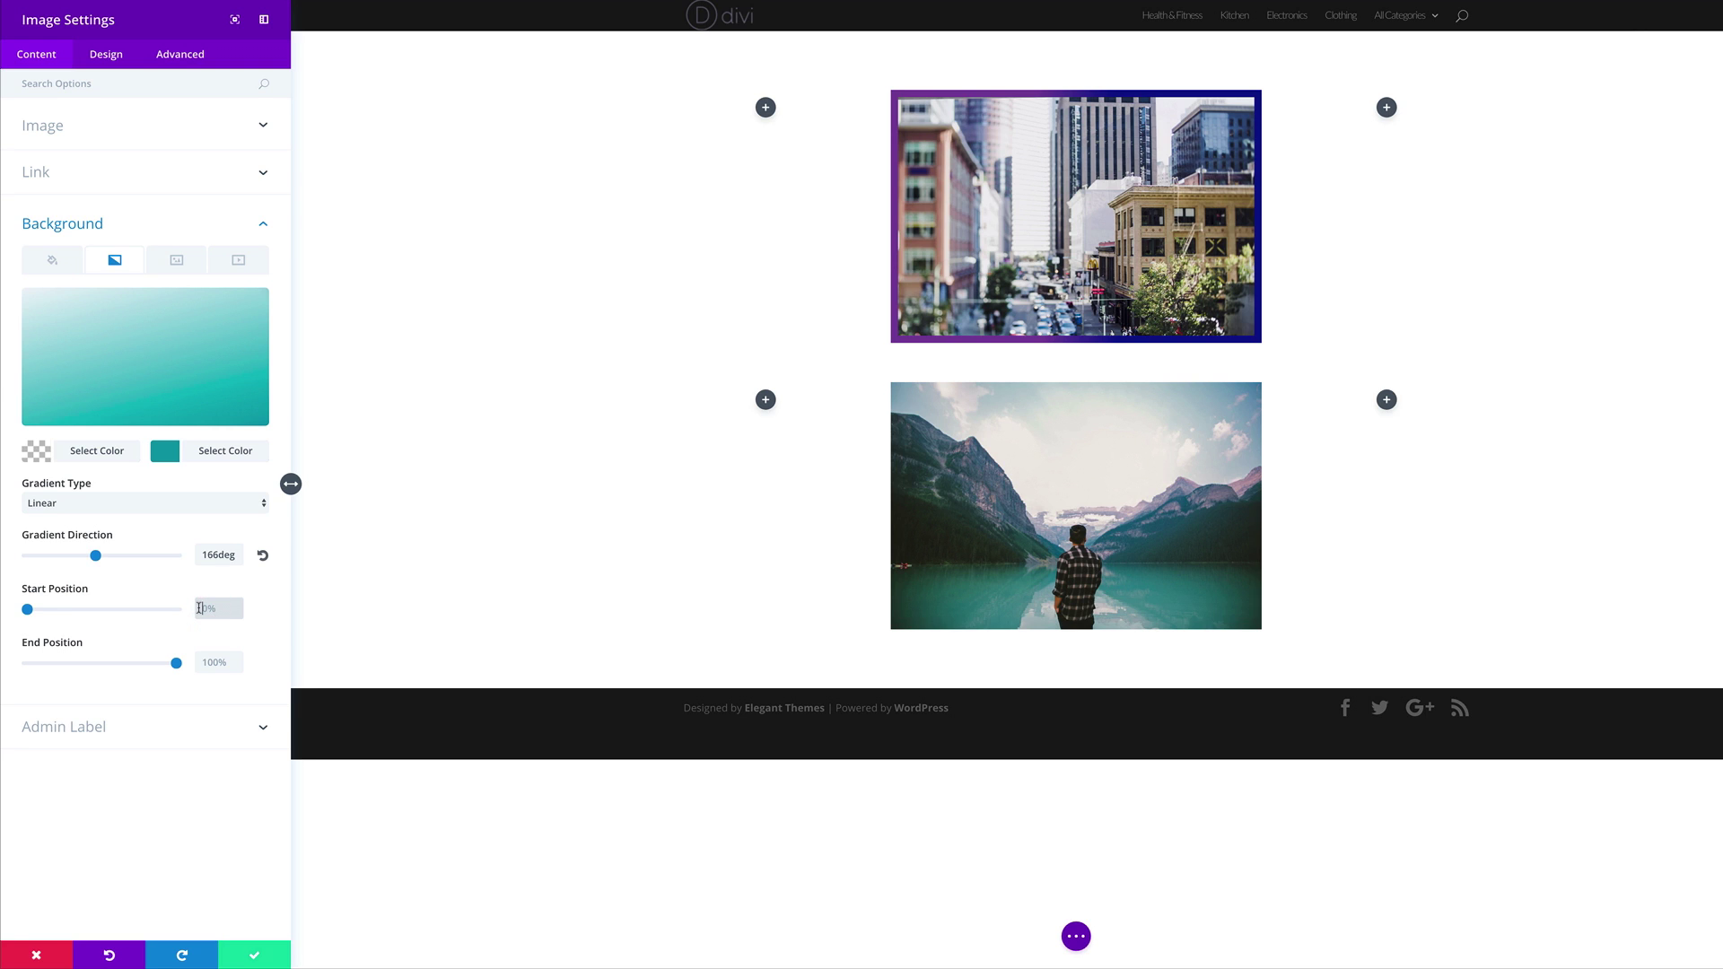
type("29")
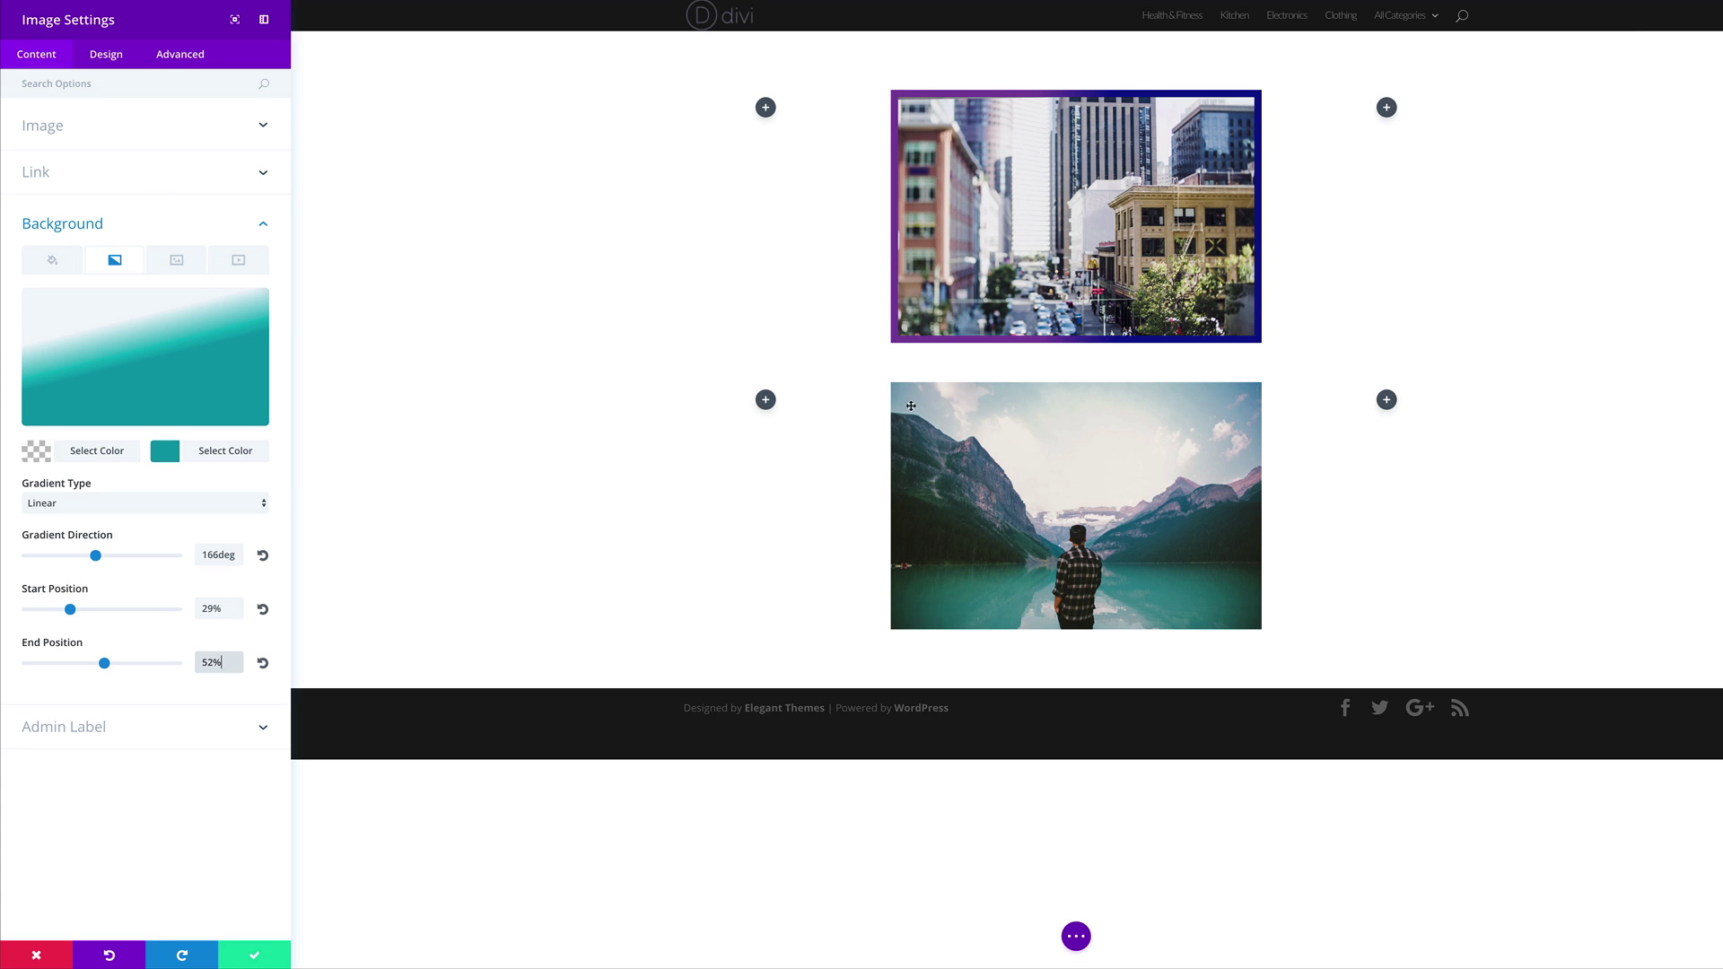
Set the lake image's custom padding to 10px on the right and left sides only and save the module settings.
left_click(115, 56)
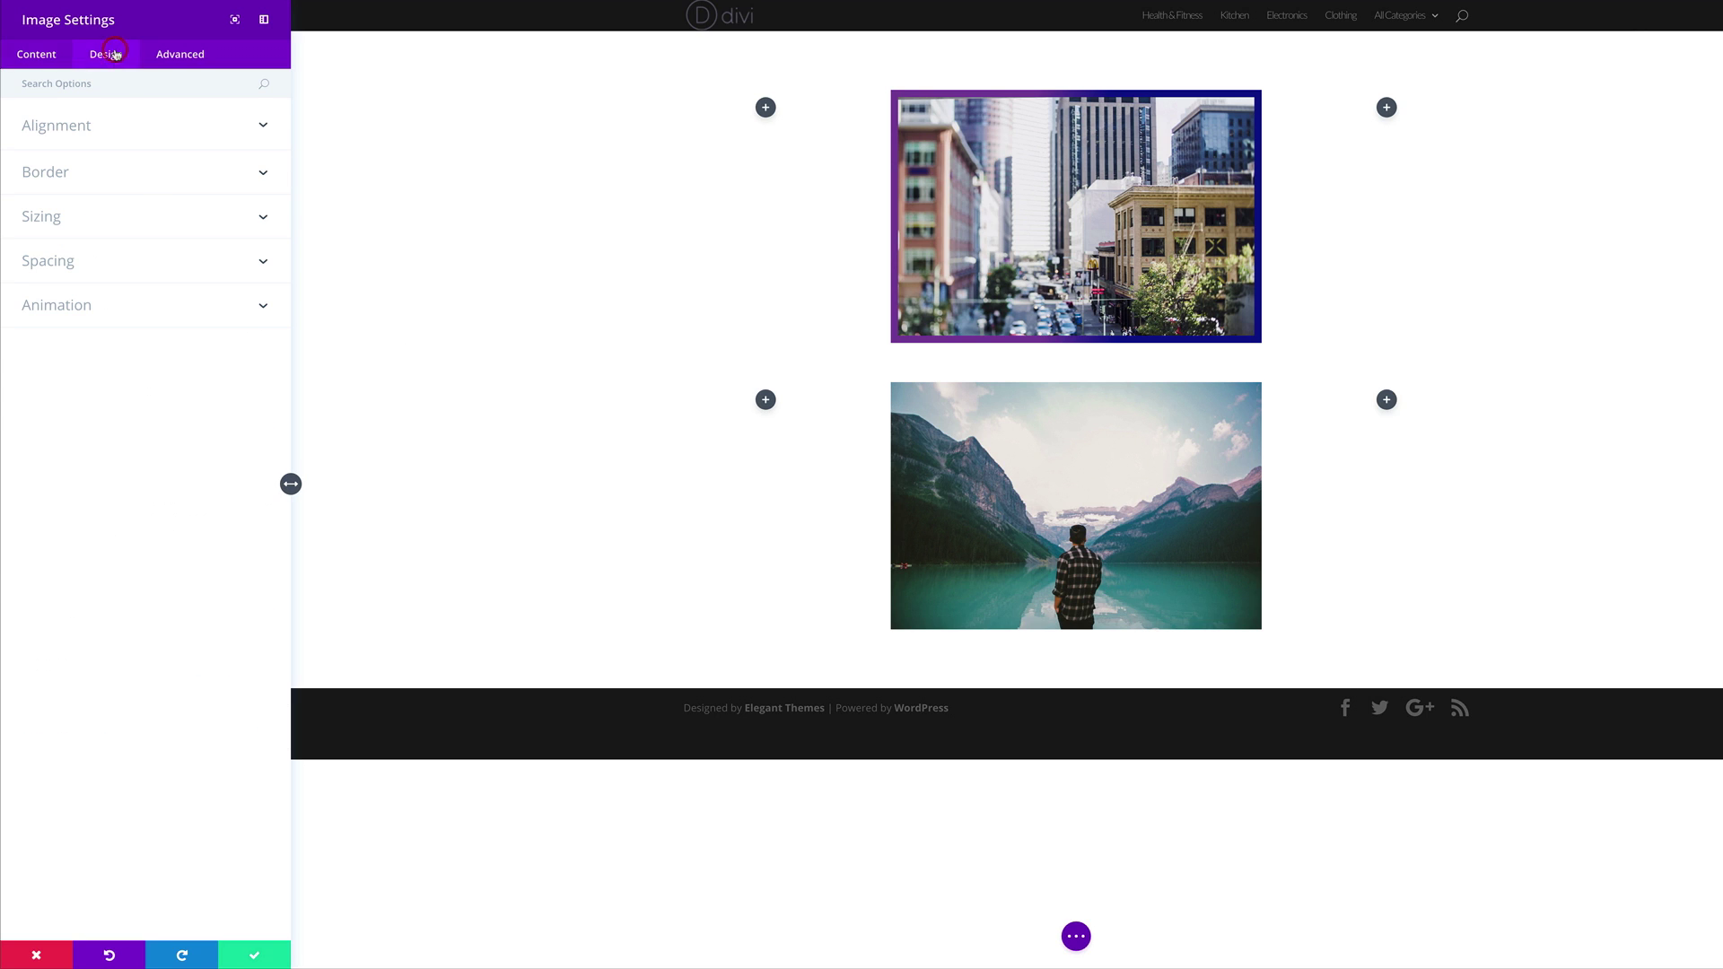
left_click(70, 267)
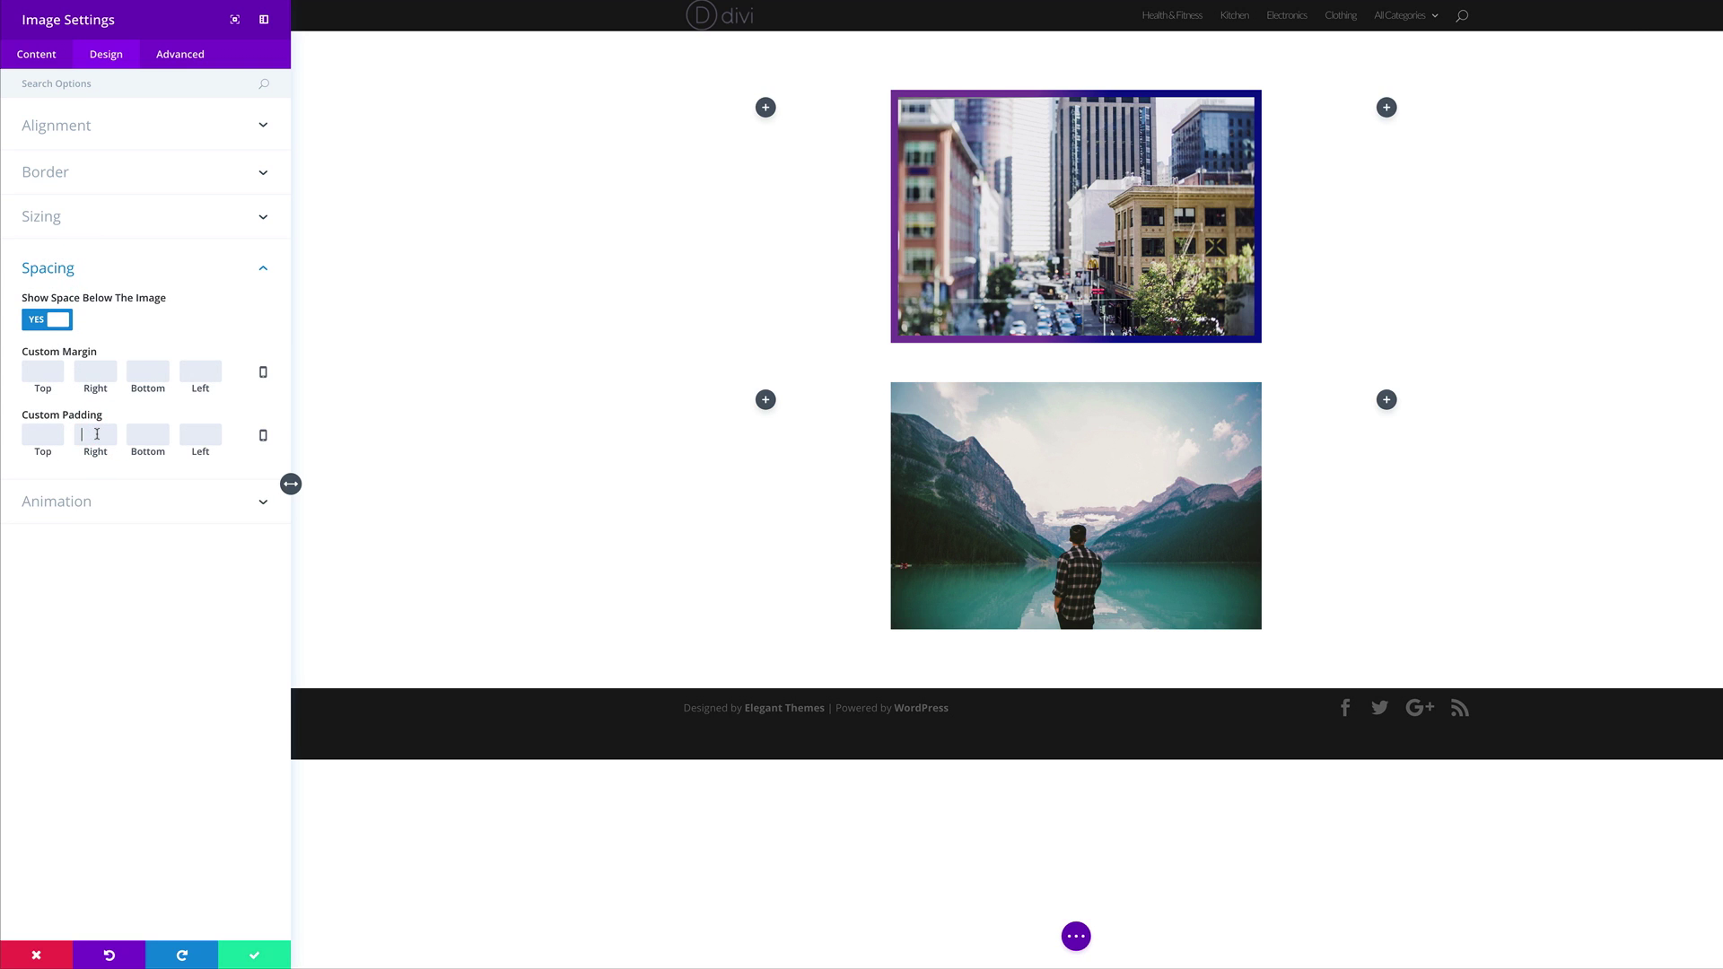
type("10")
left_click(183, 436)
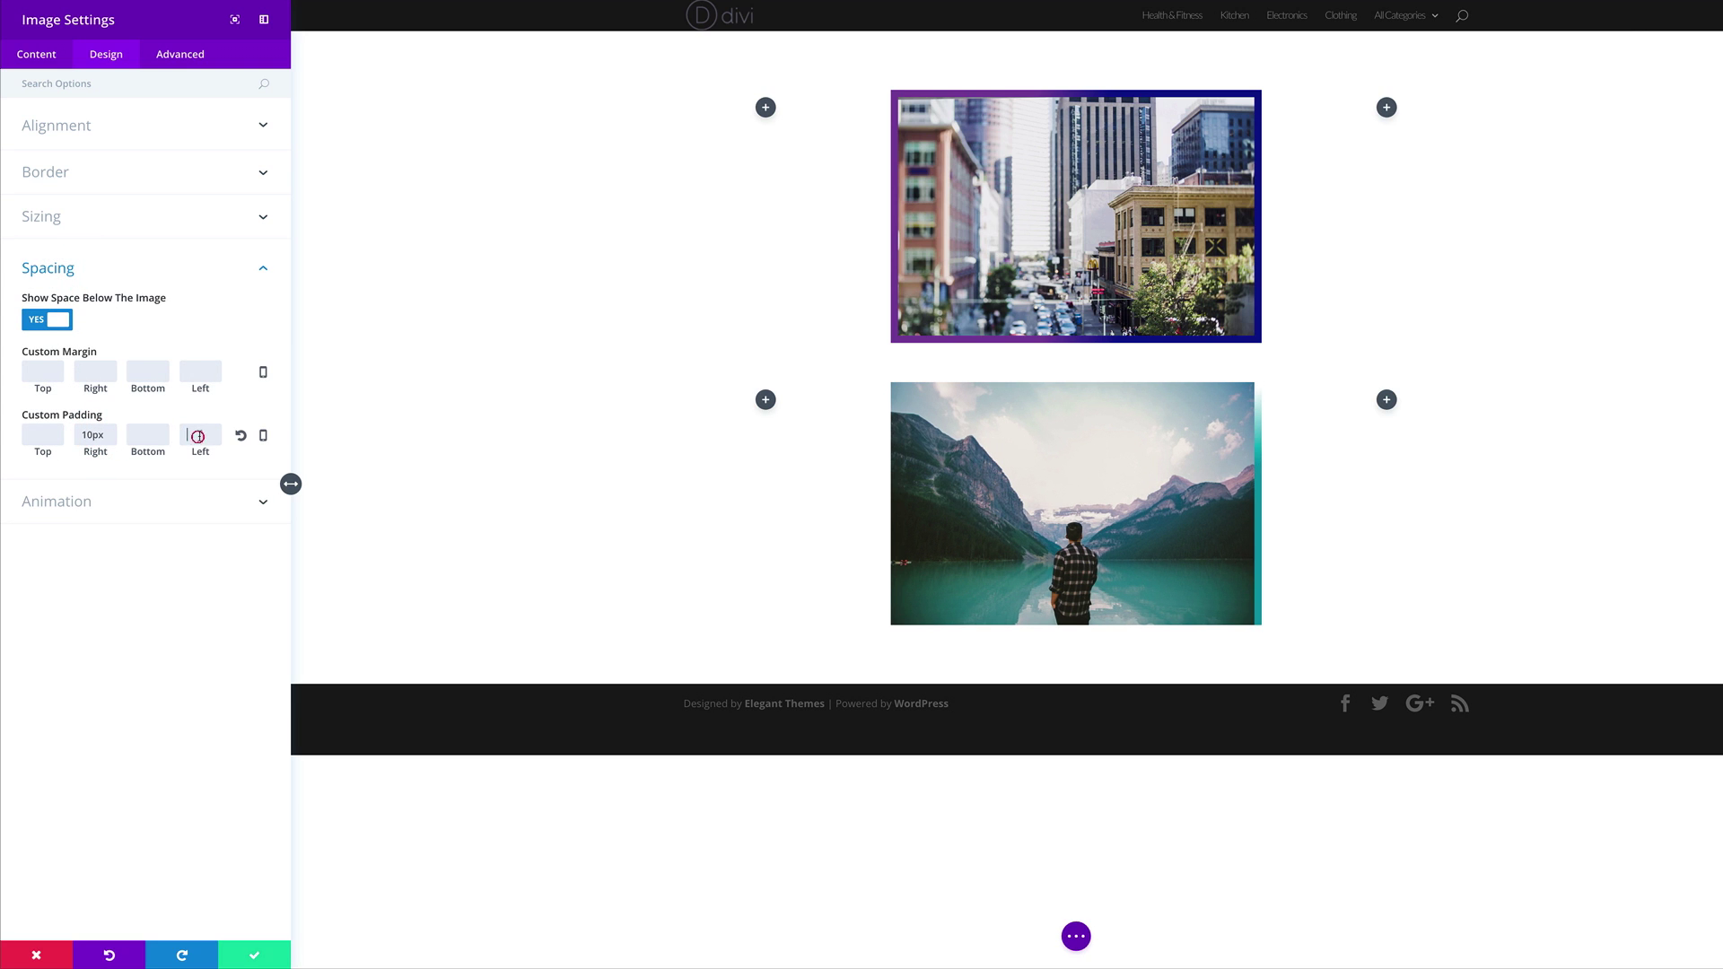
type("10")
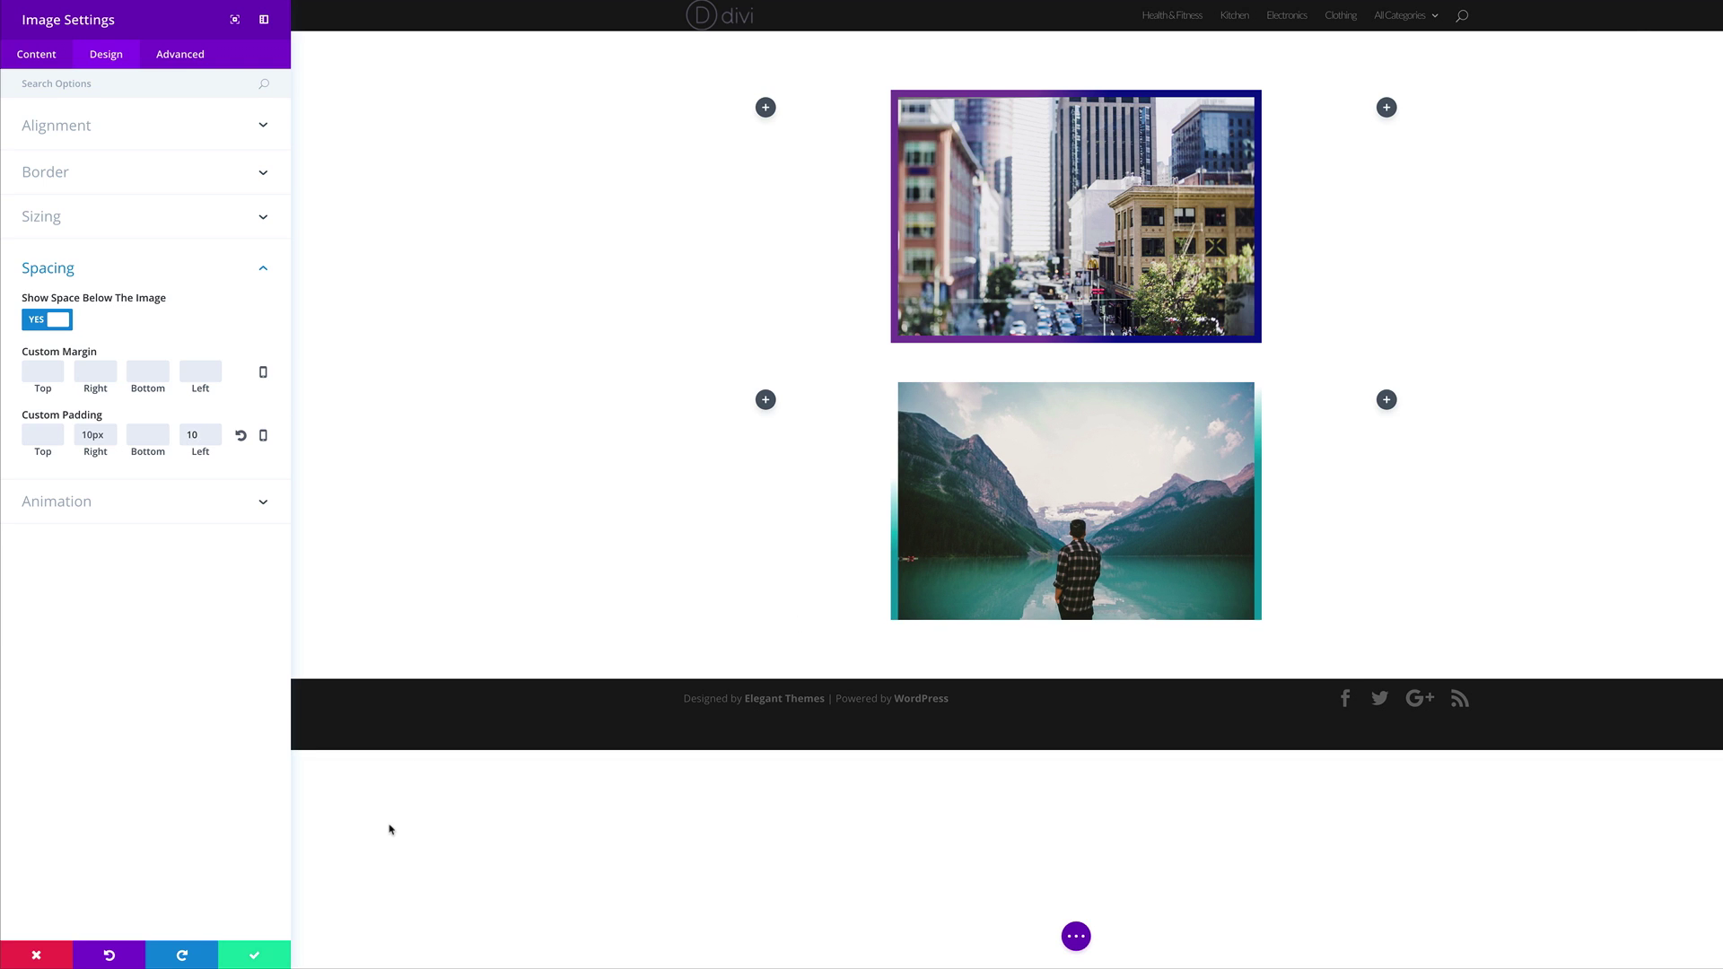
left_click(254, 954)
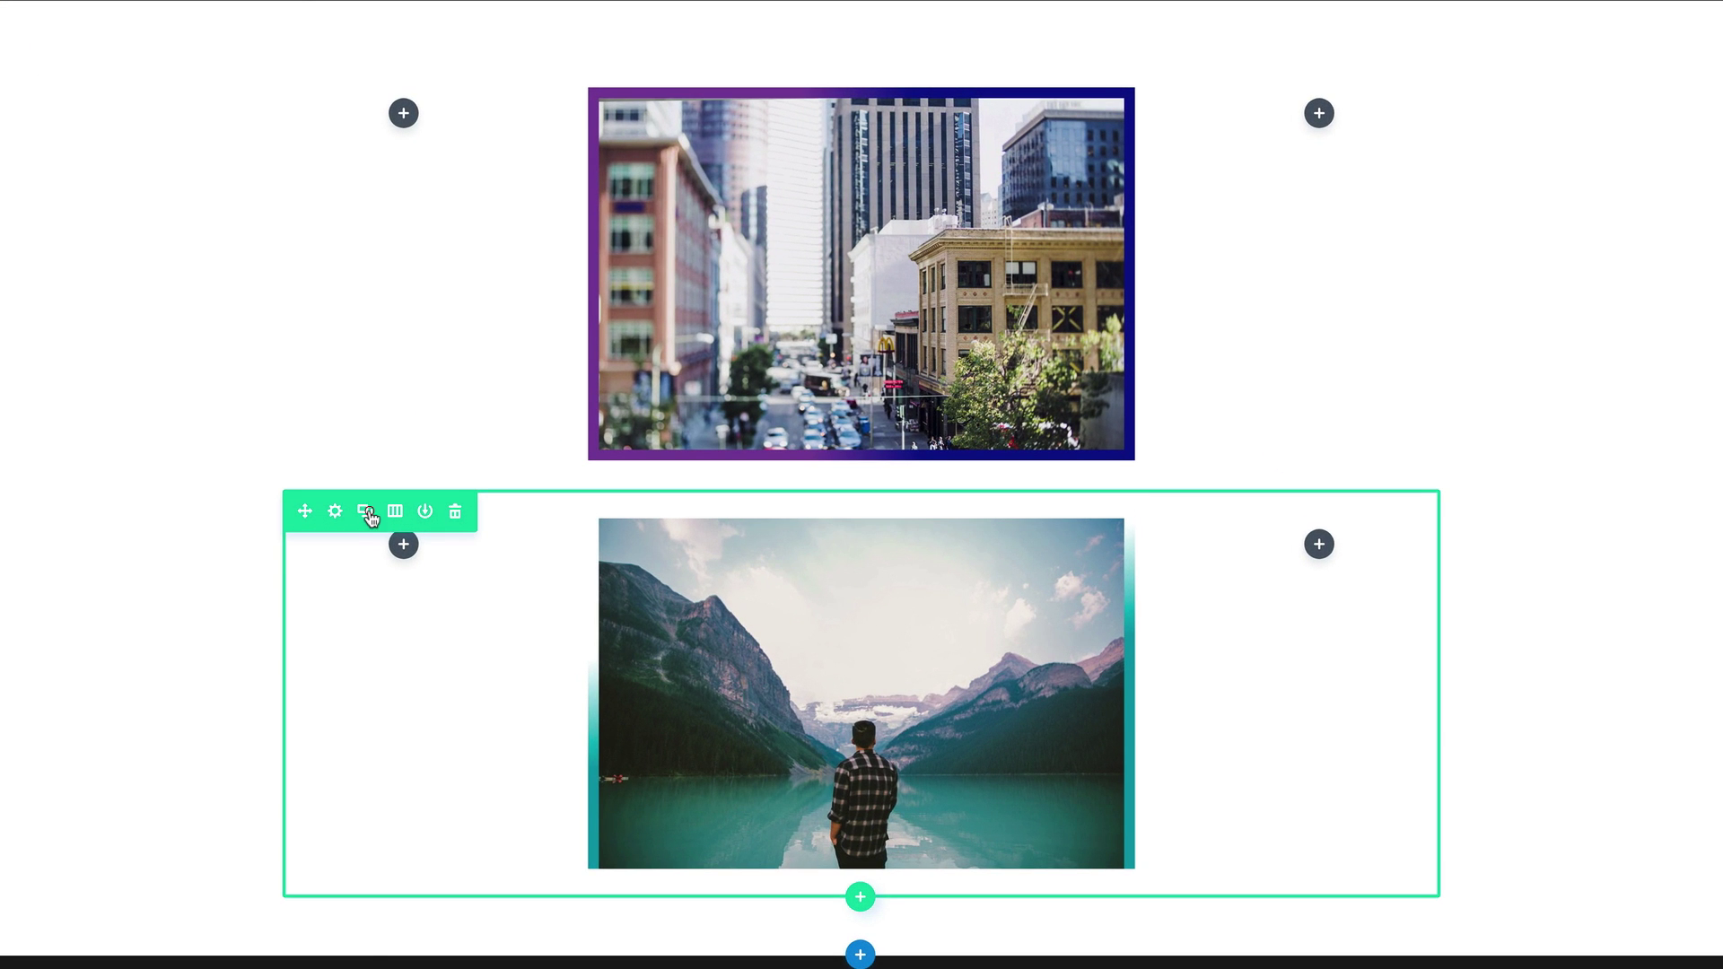
Duplicate the lake image's row and replace the copied image in its middle column with a new Image module.
left_click(367, 515)
scroll(730, 493, "down", 5)
mouse_move(1047, 515)
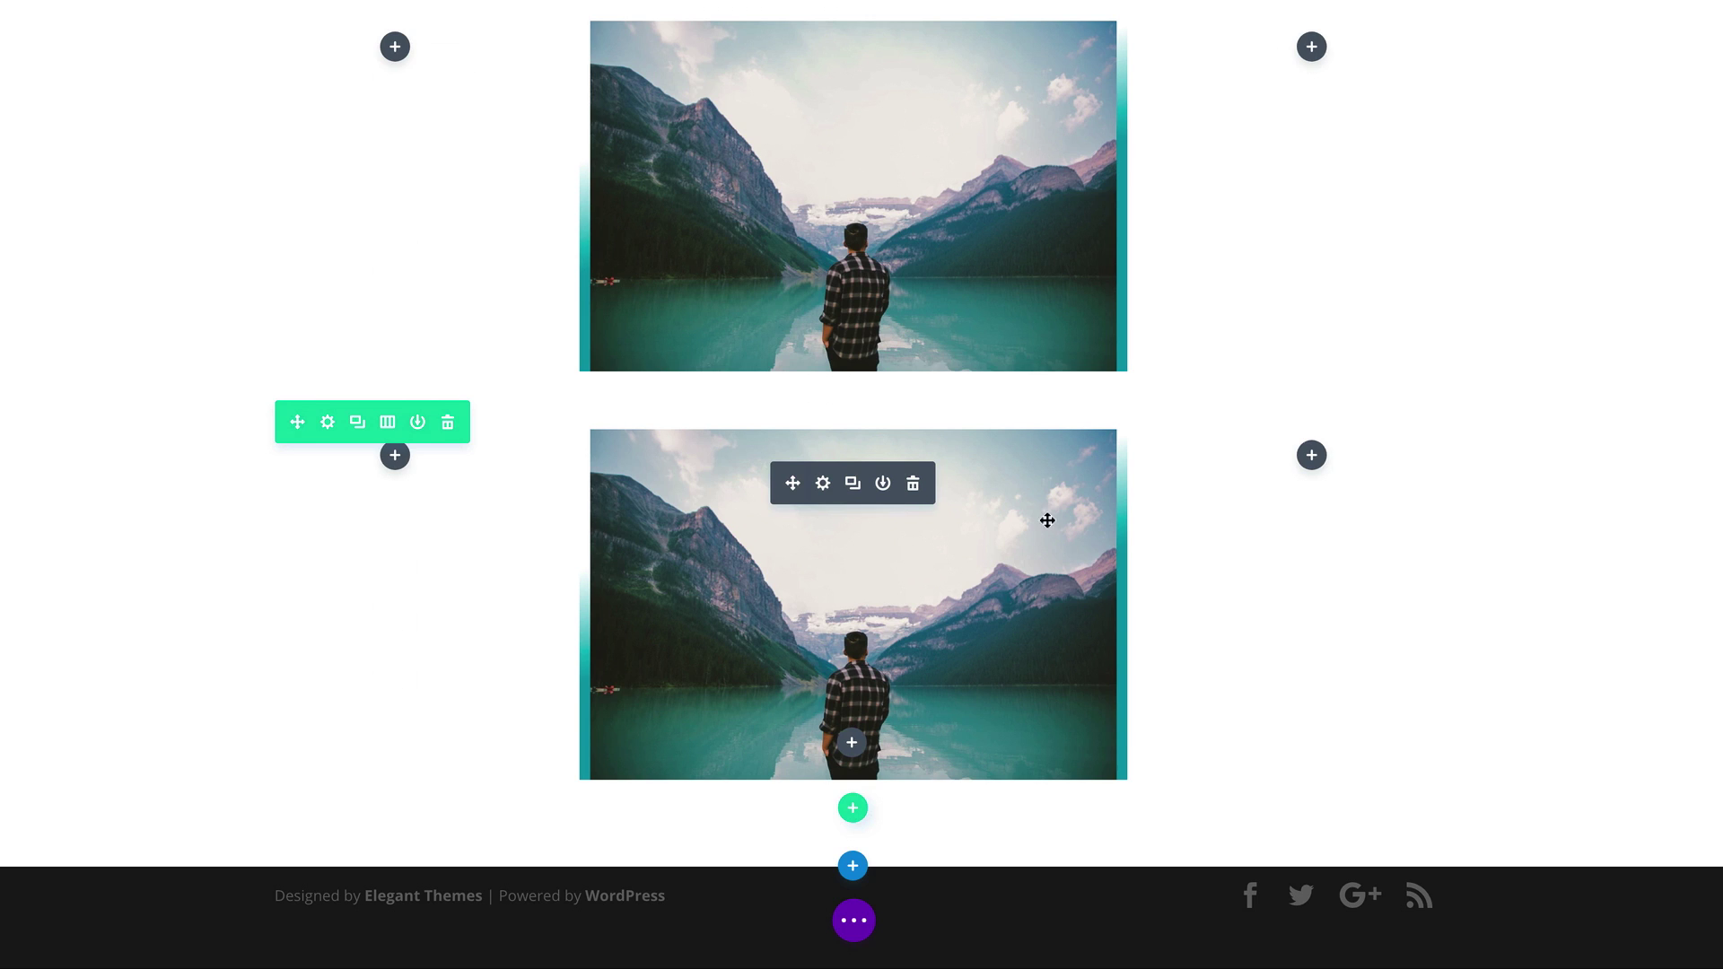
left_click(915, 486)
left_click(860, 563)
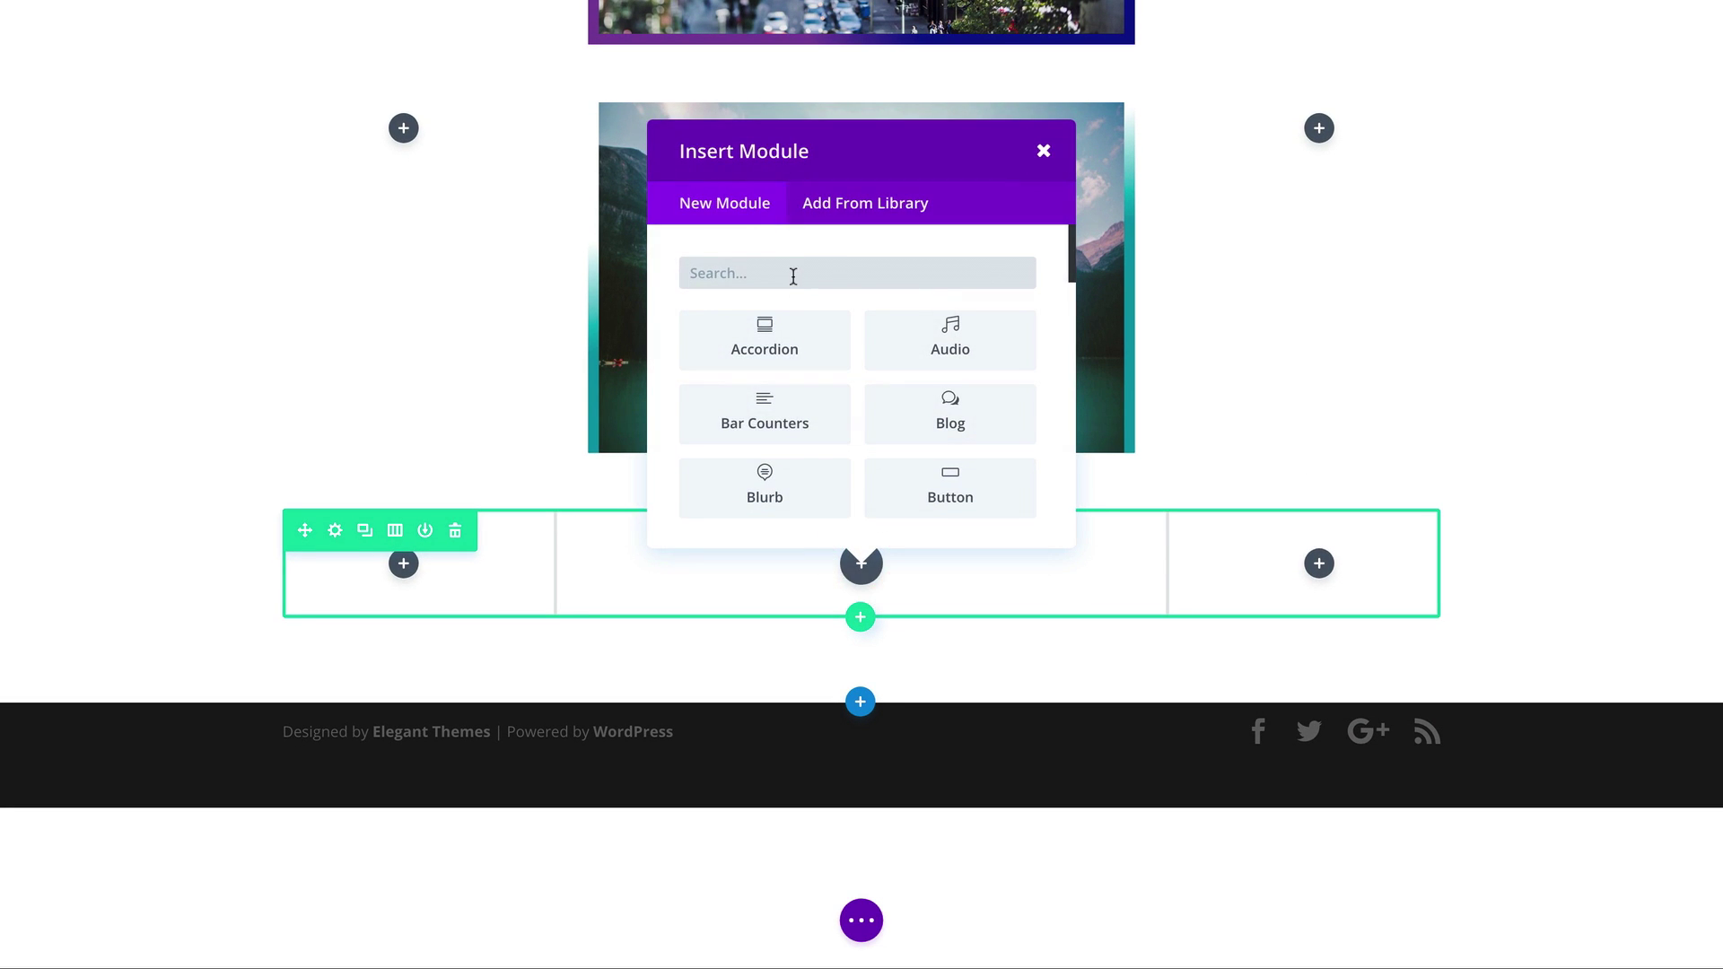
type("image")
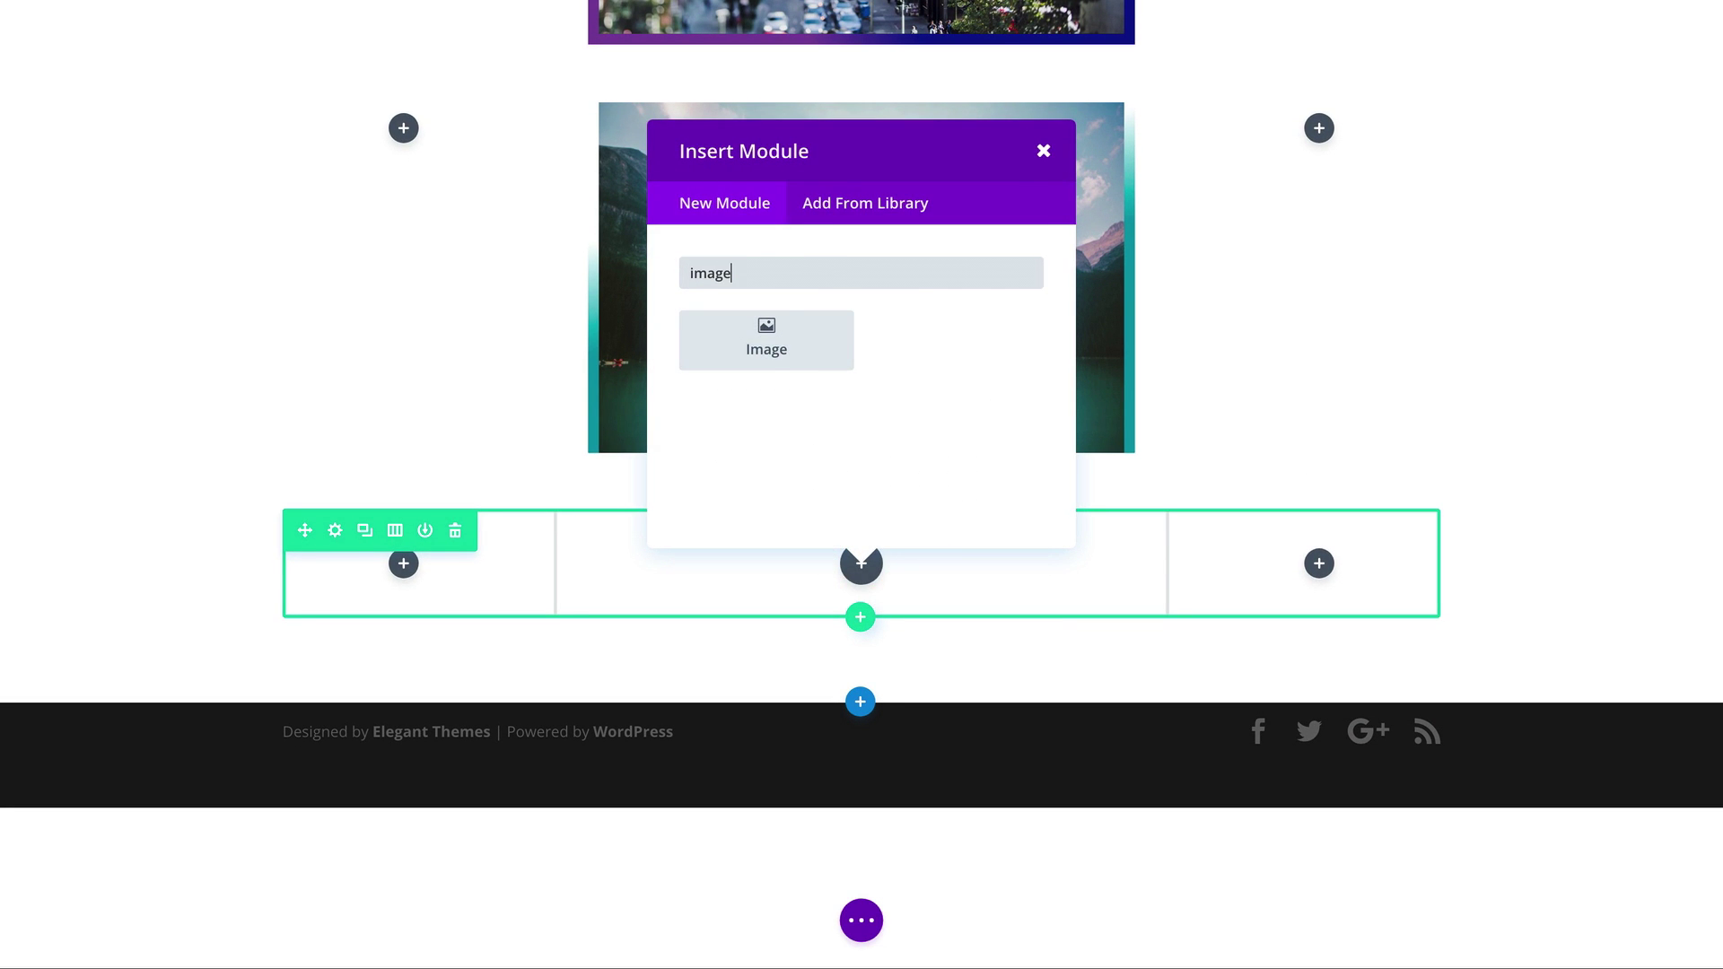
left_click(770, 338)
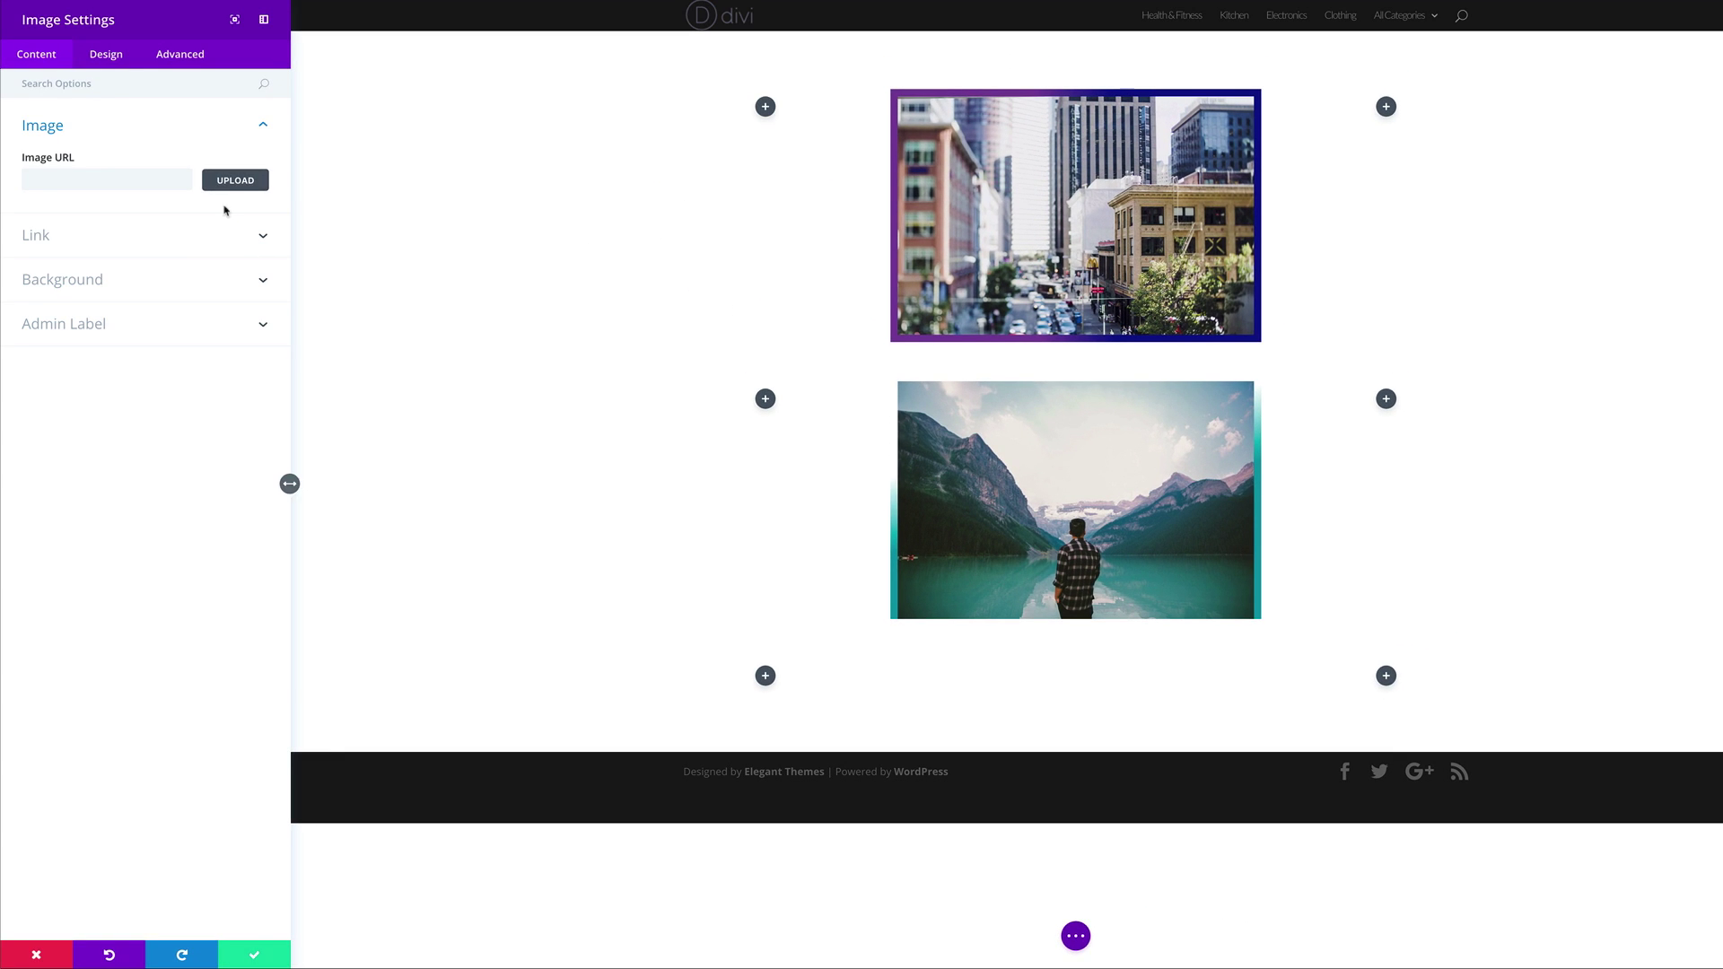
Load the bicycle picture abc8.jpg from the media library into the new image module.
left_click(237, 183)
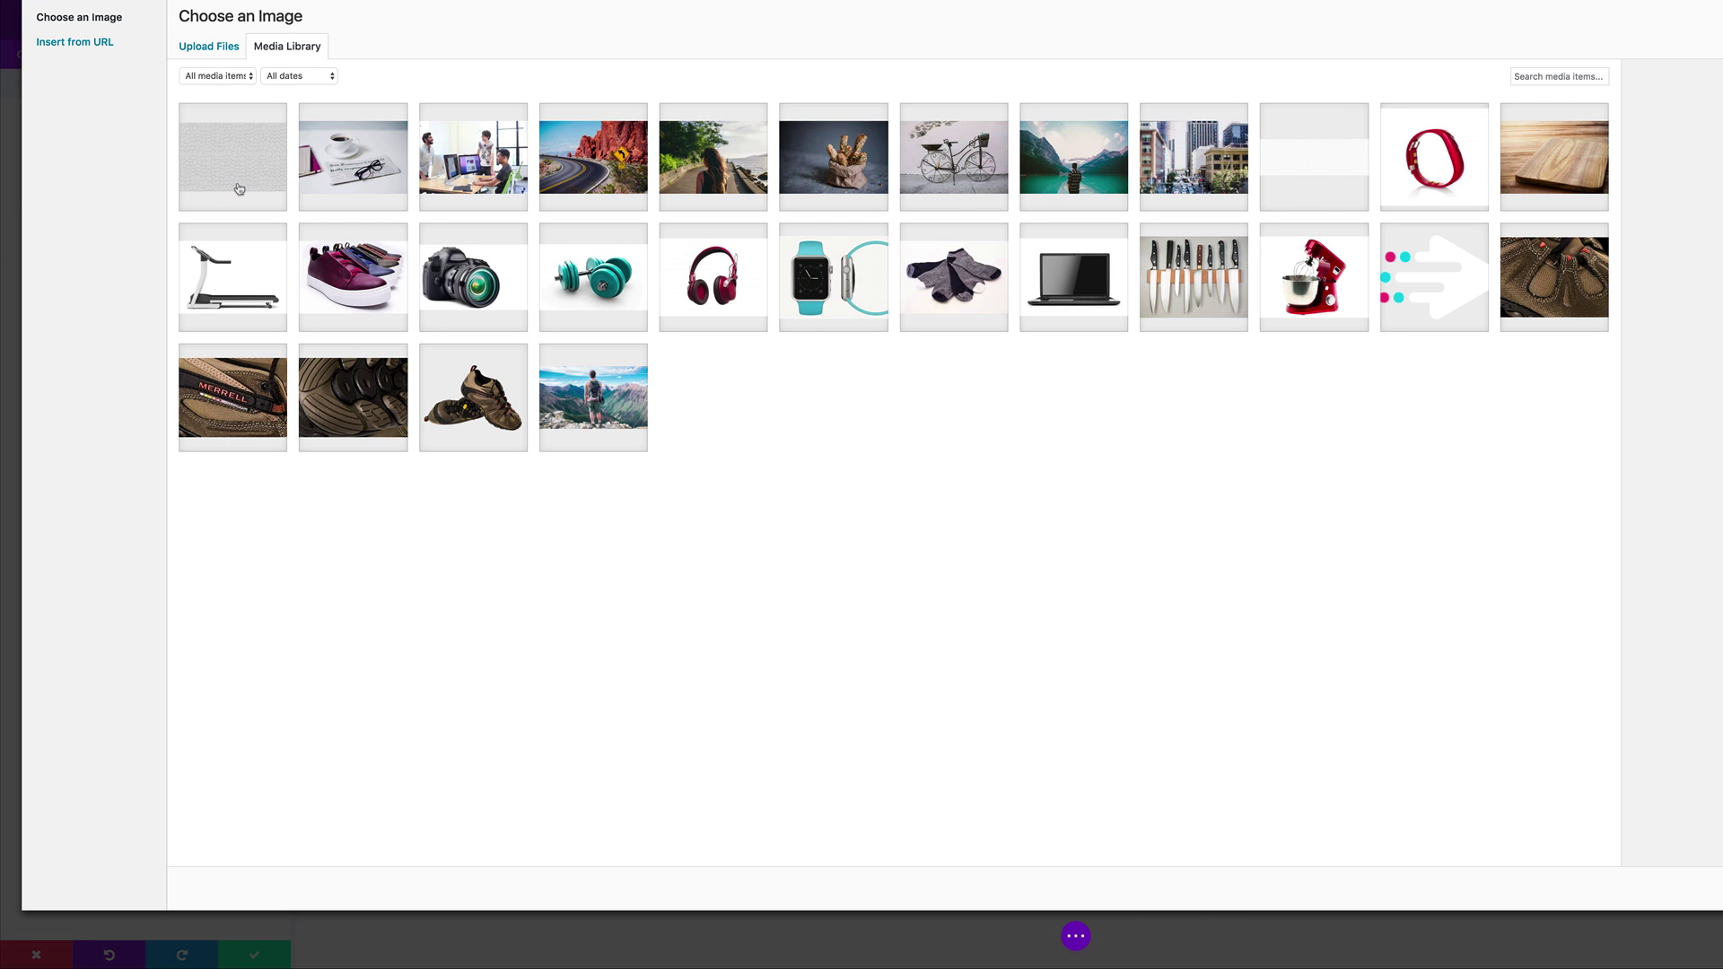
left_click(957, 173)
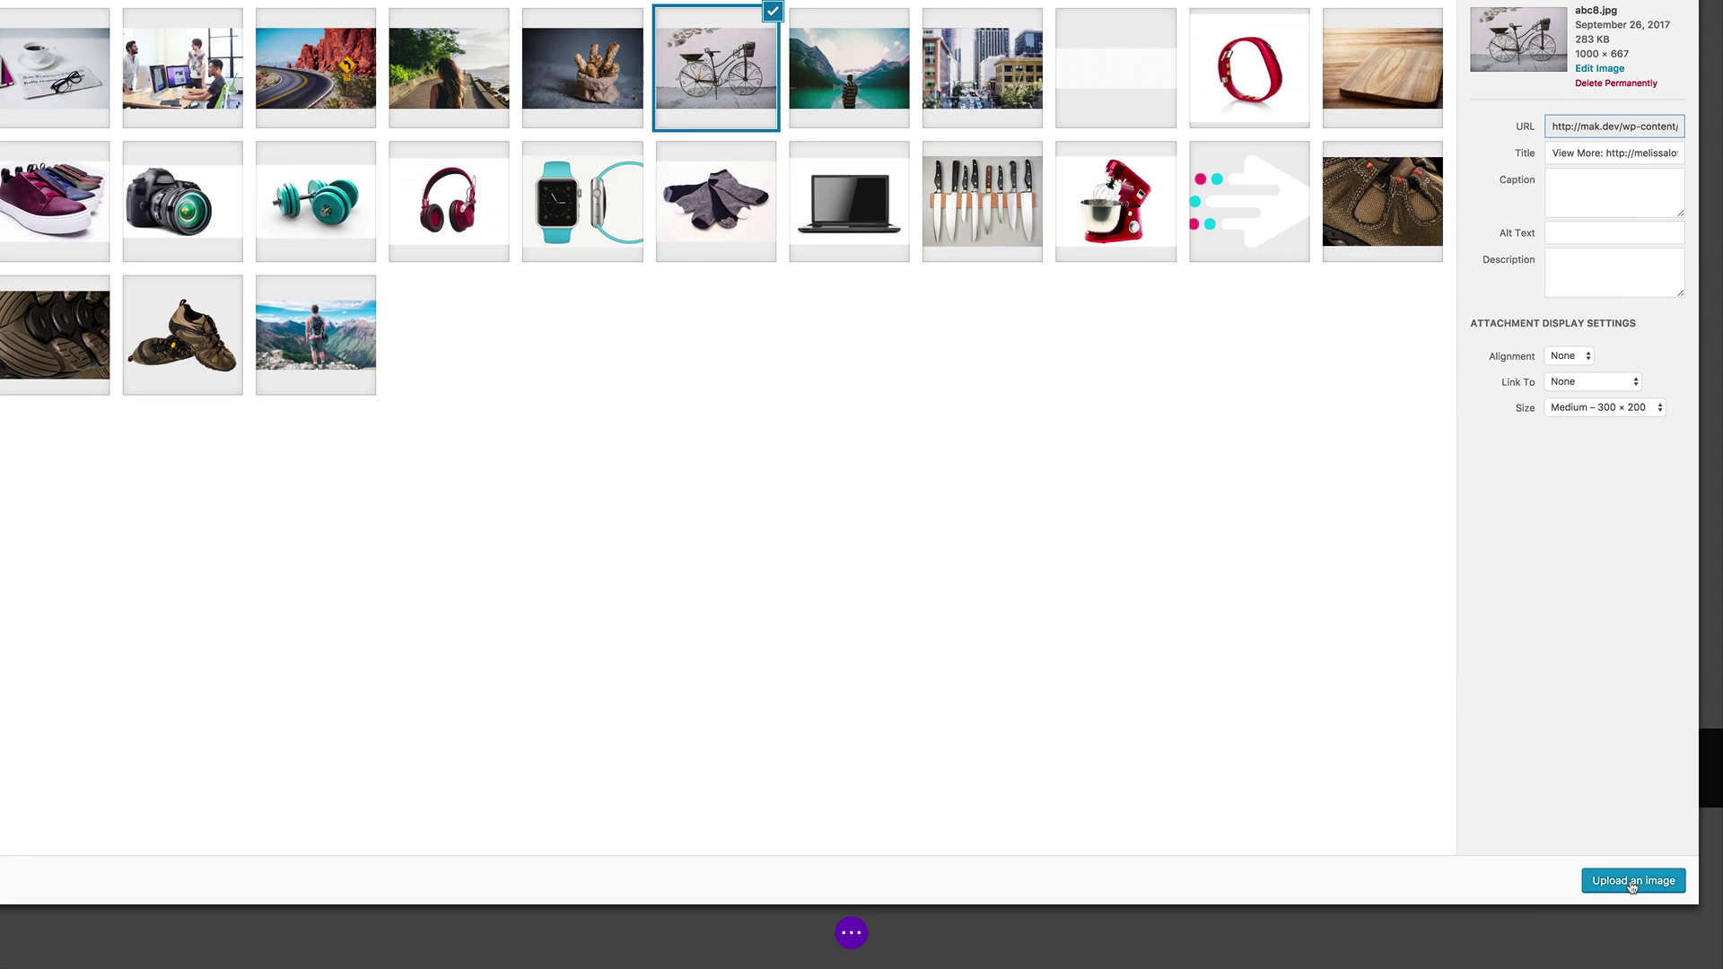
left_click(1631, 884)
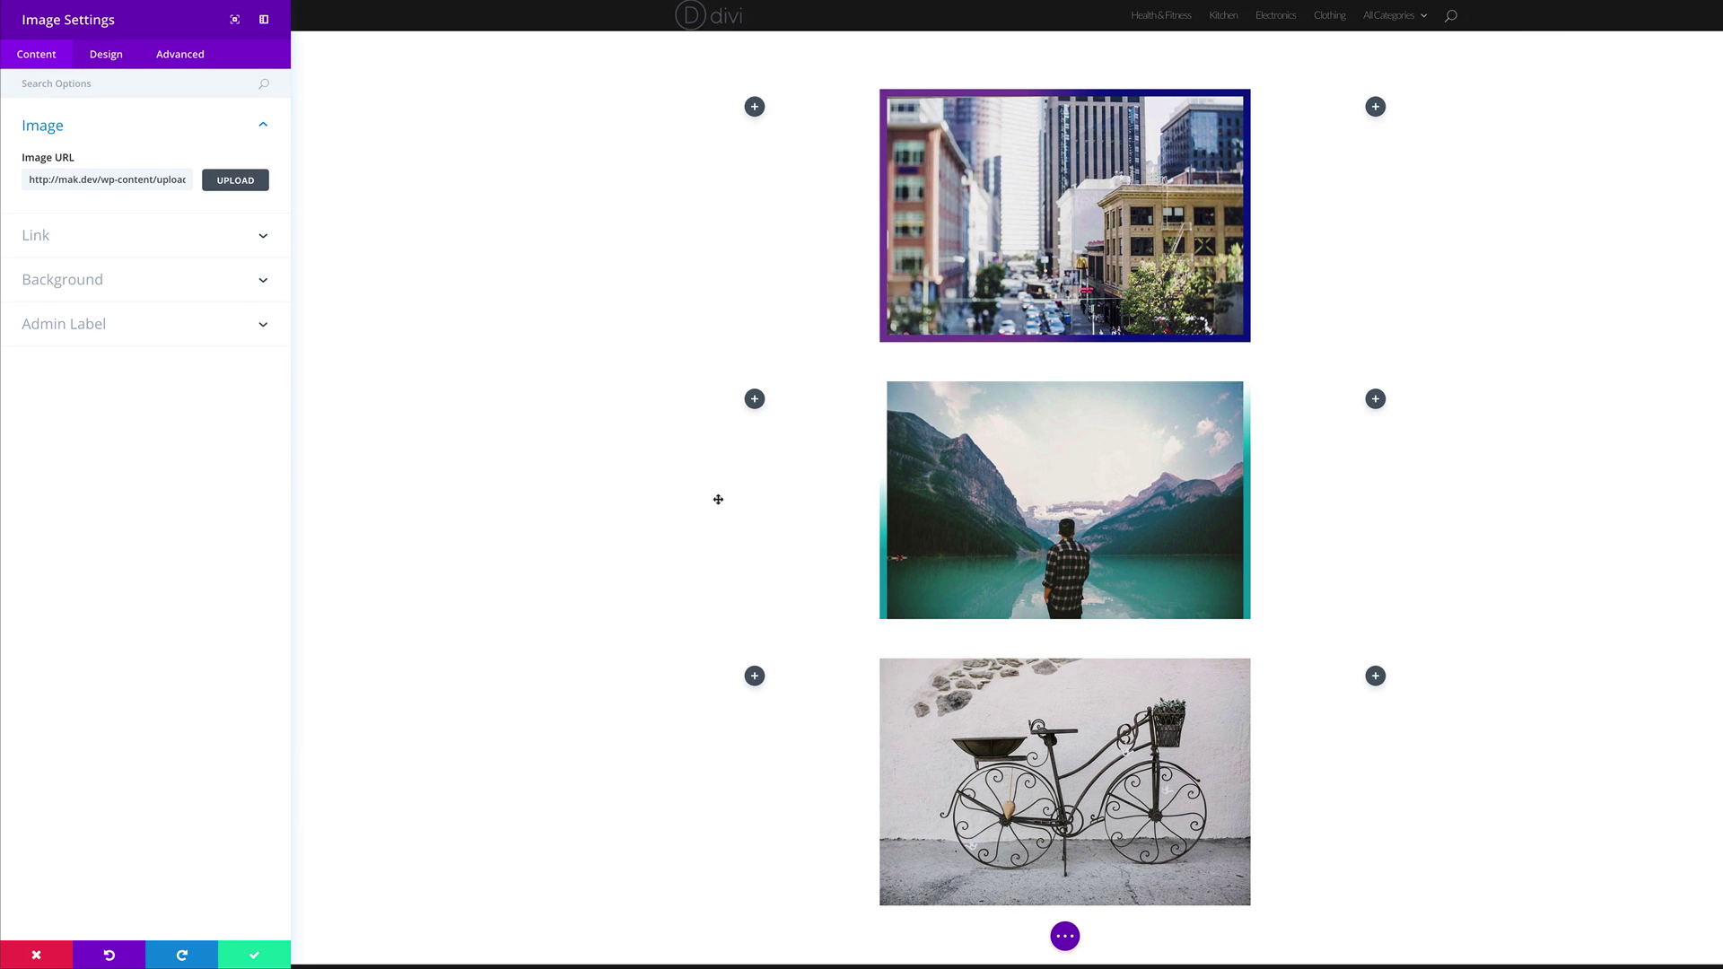
Give the bicycle image module a gradient background from a dark reddish-brown at 0.58 opacity to a fully transparent second colour.
left_click(108, 280)
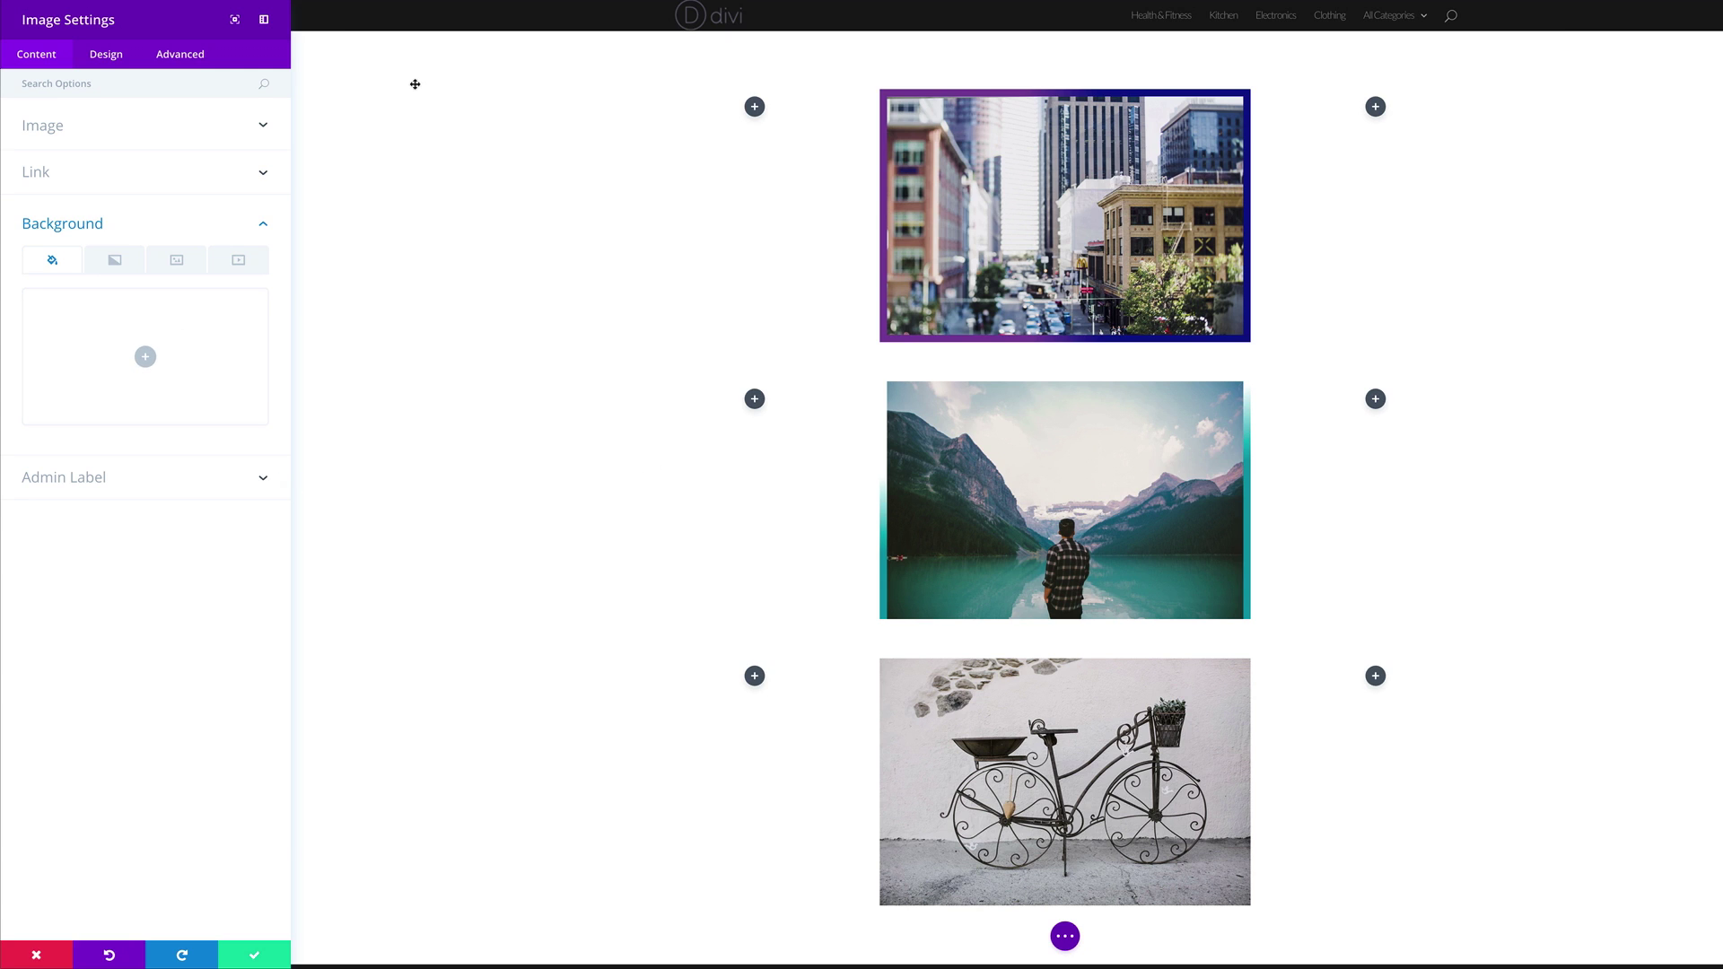
left_click(121, 266)
left_click(146, 356)
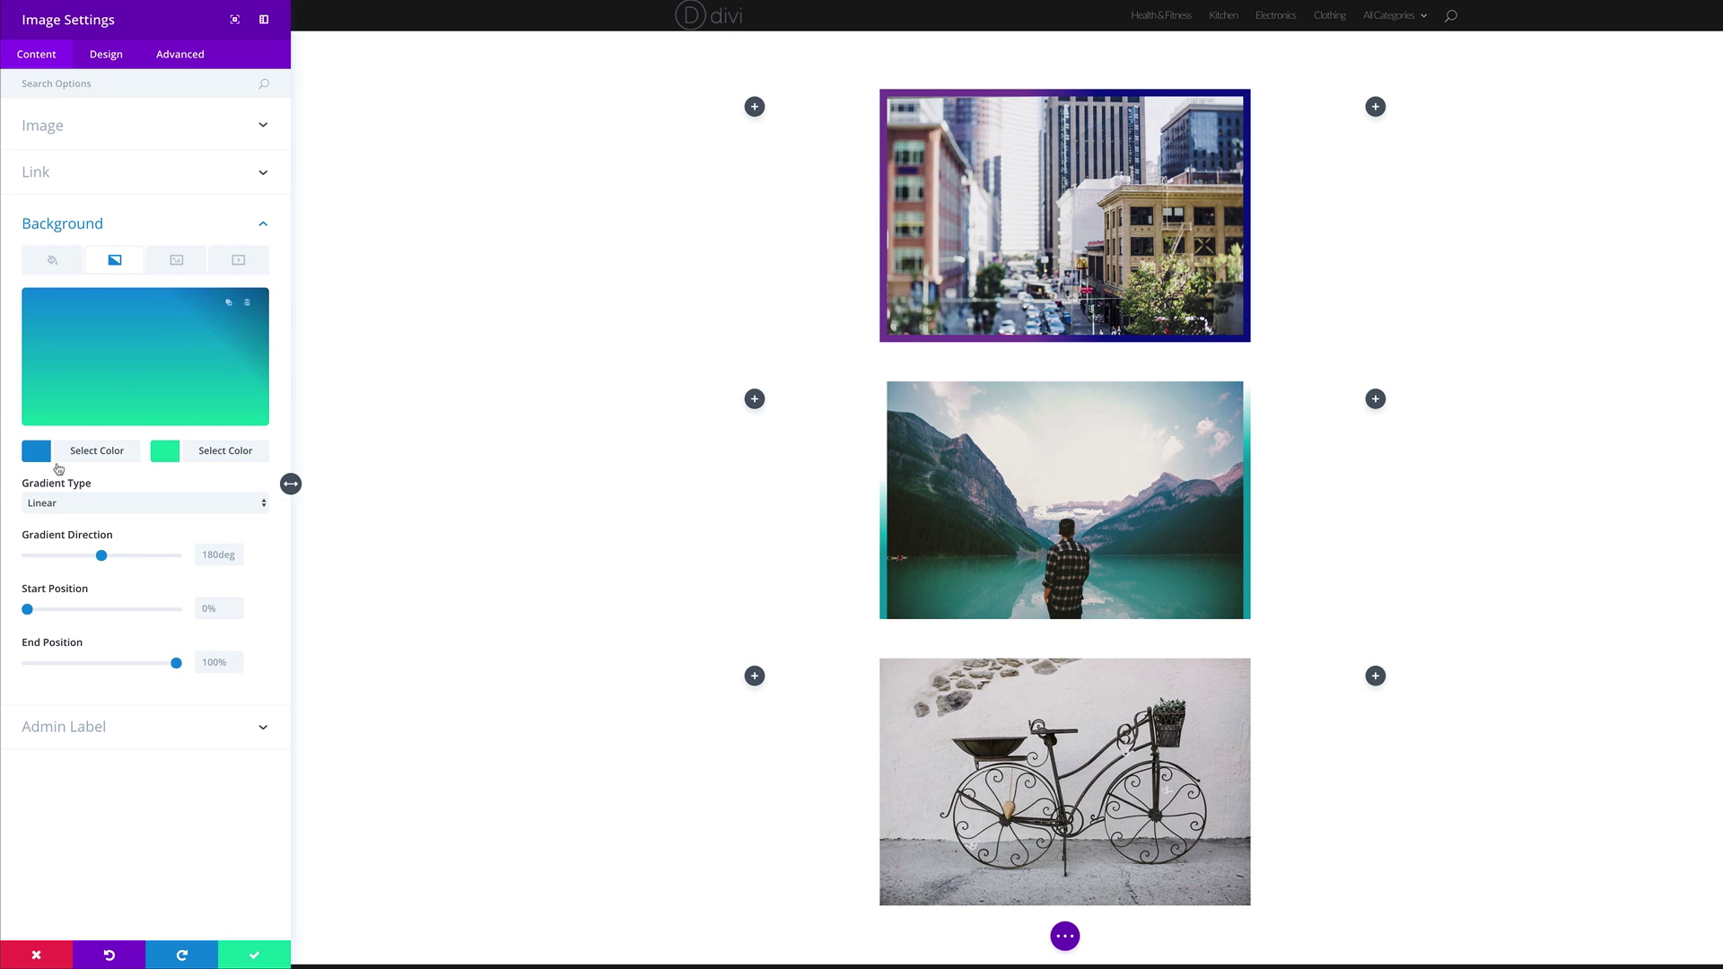
left_click(38, 454)
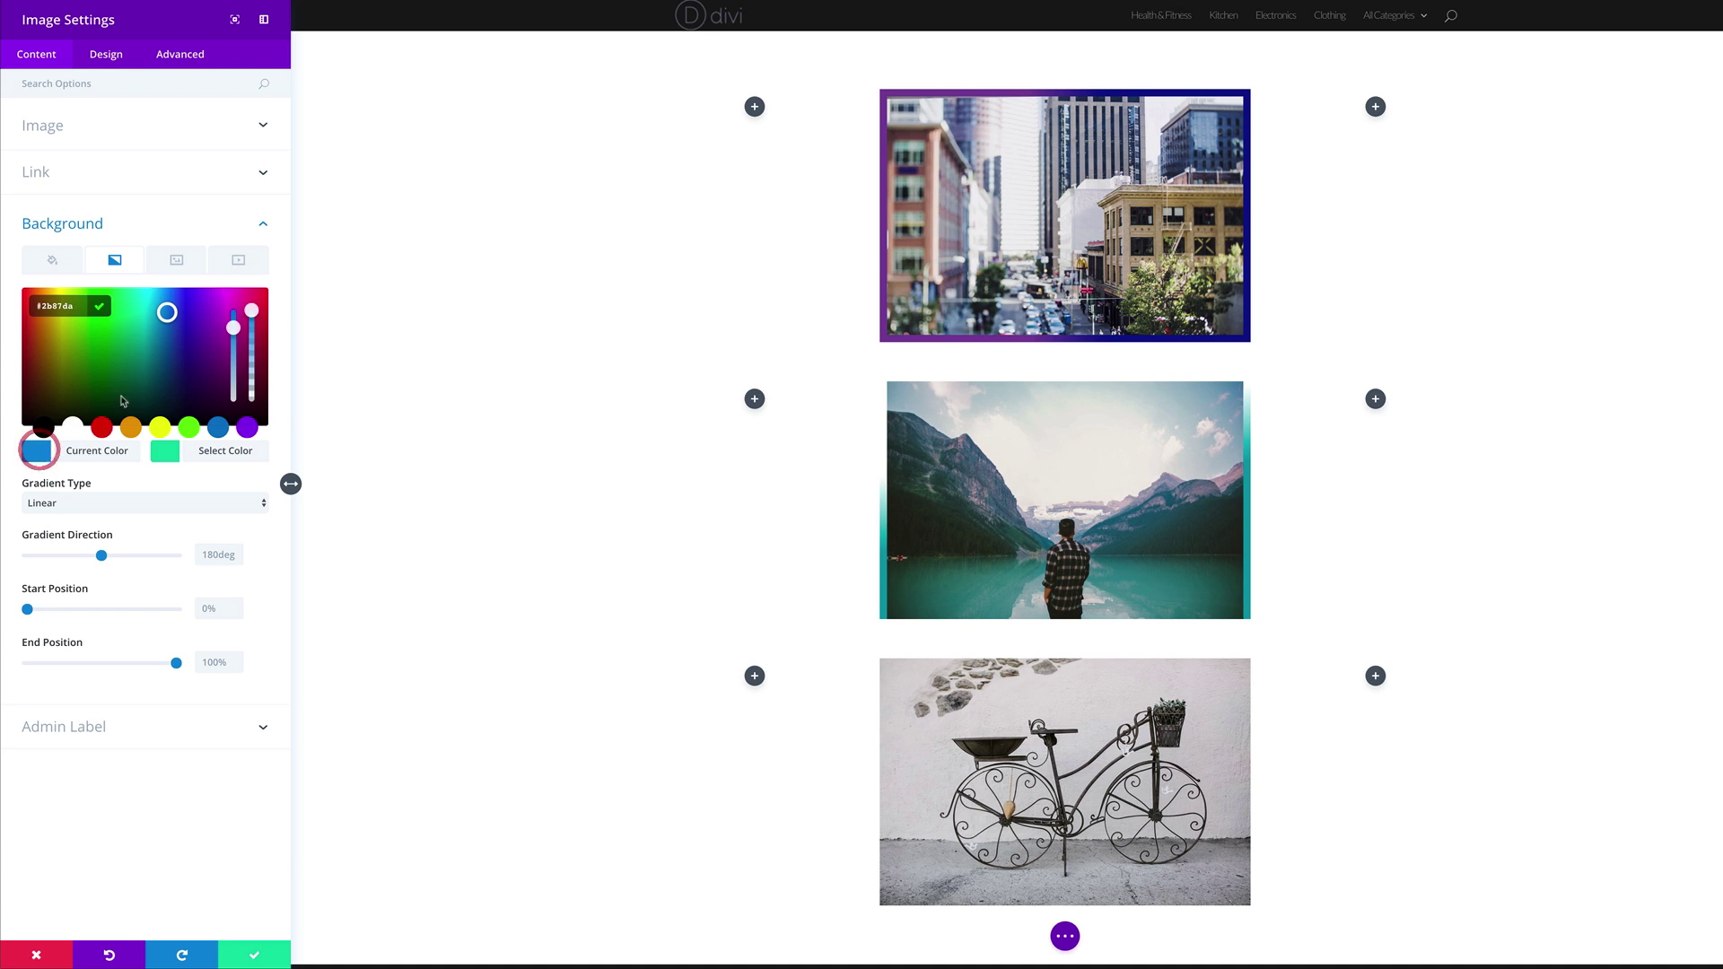
left_click(254, 328)
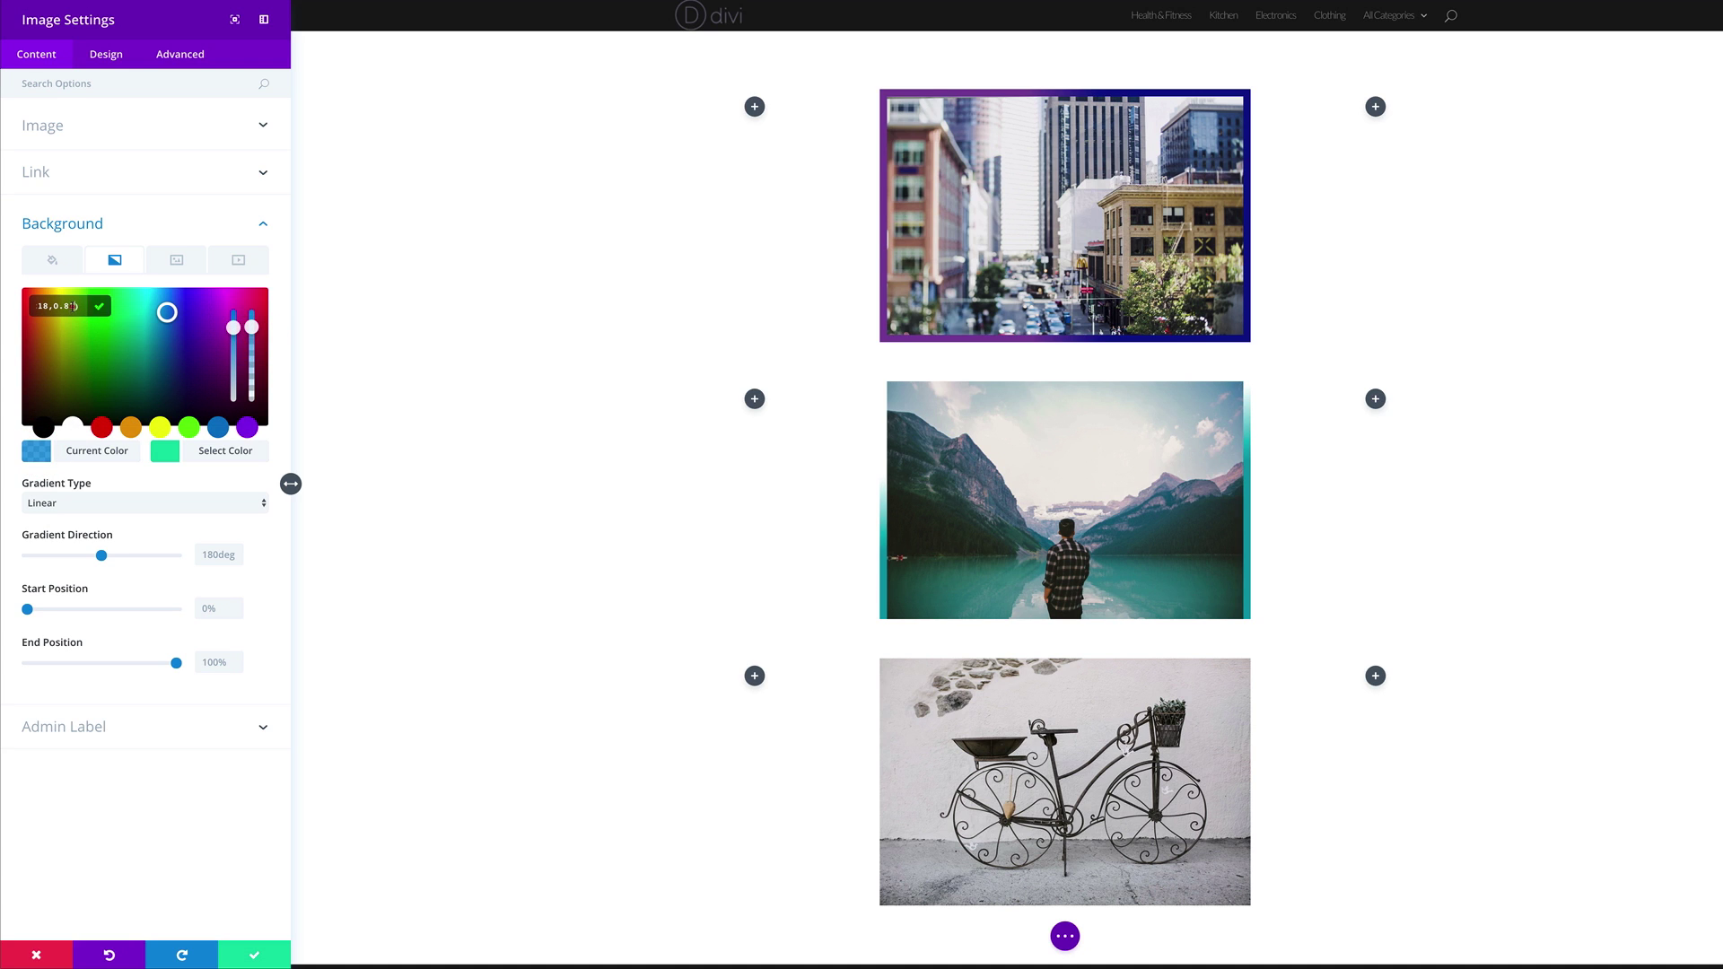
left_click_drag(74, 306, 42, 306)
key("ctrl+v")
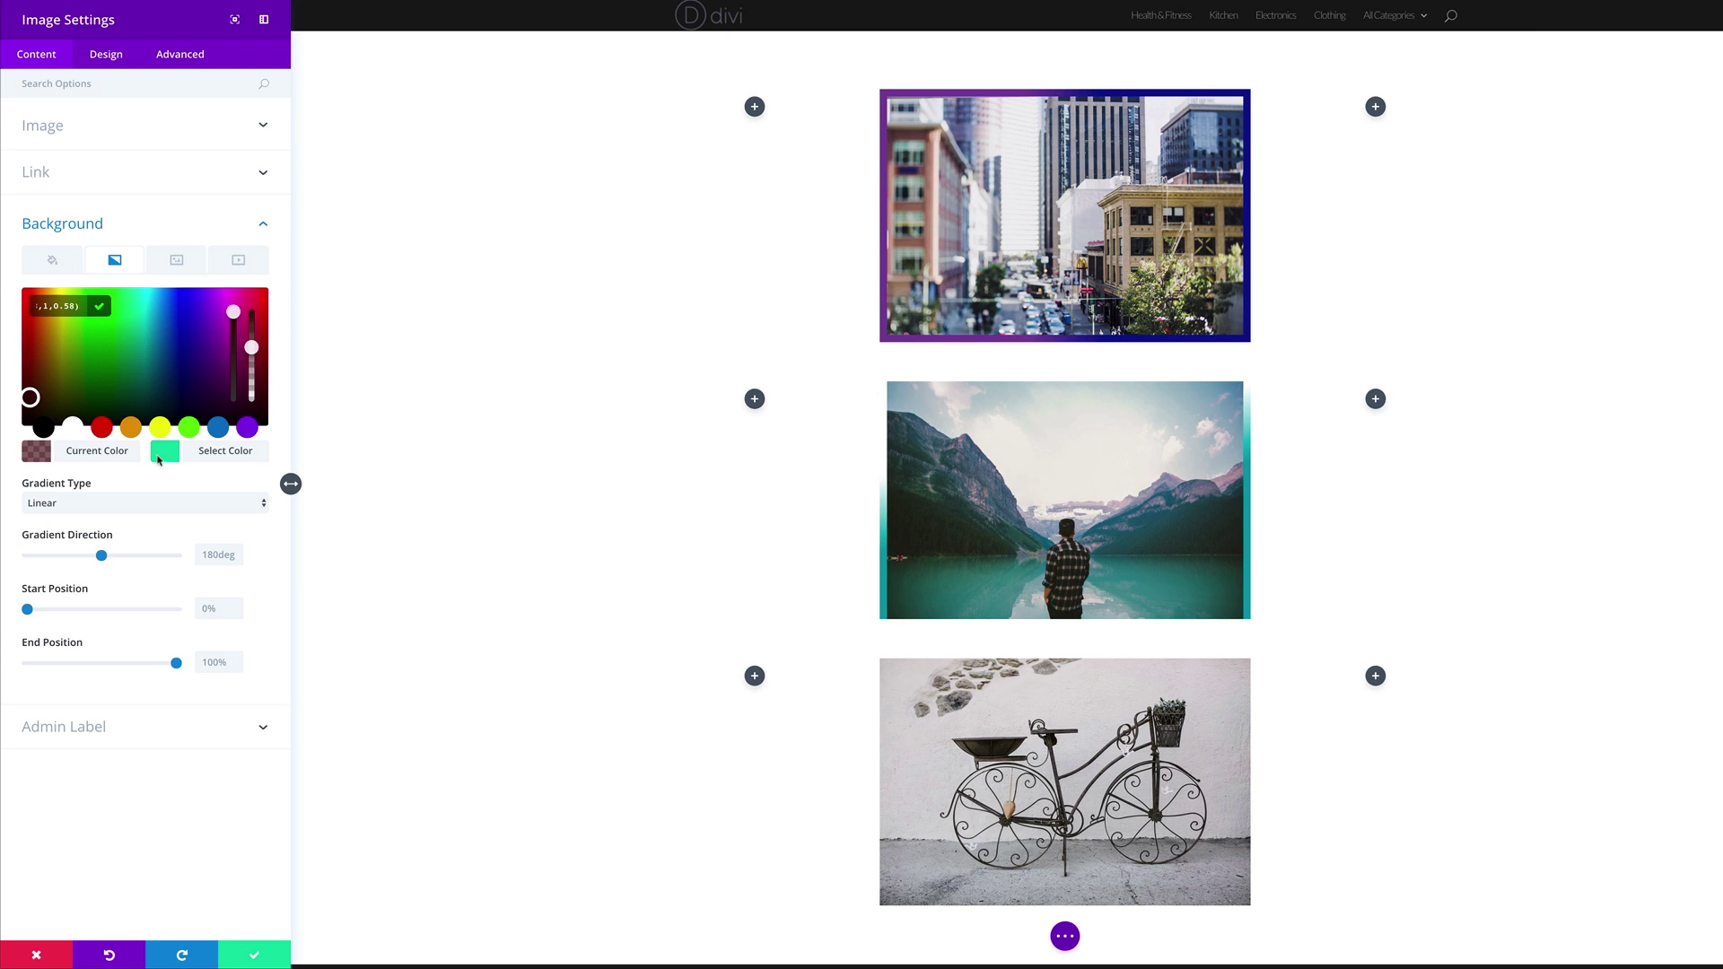
left_click(167, 455)
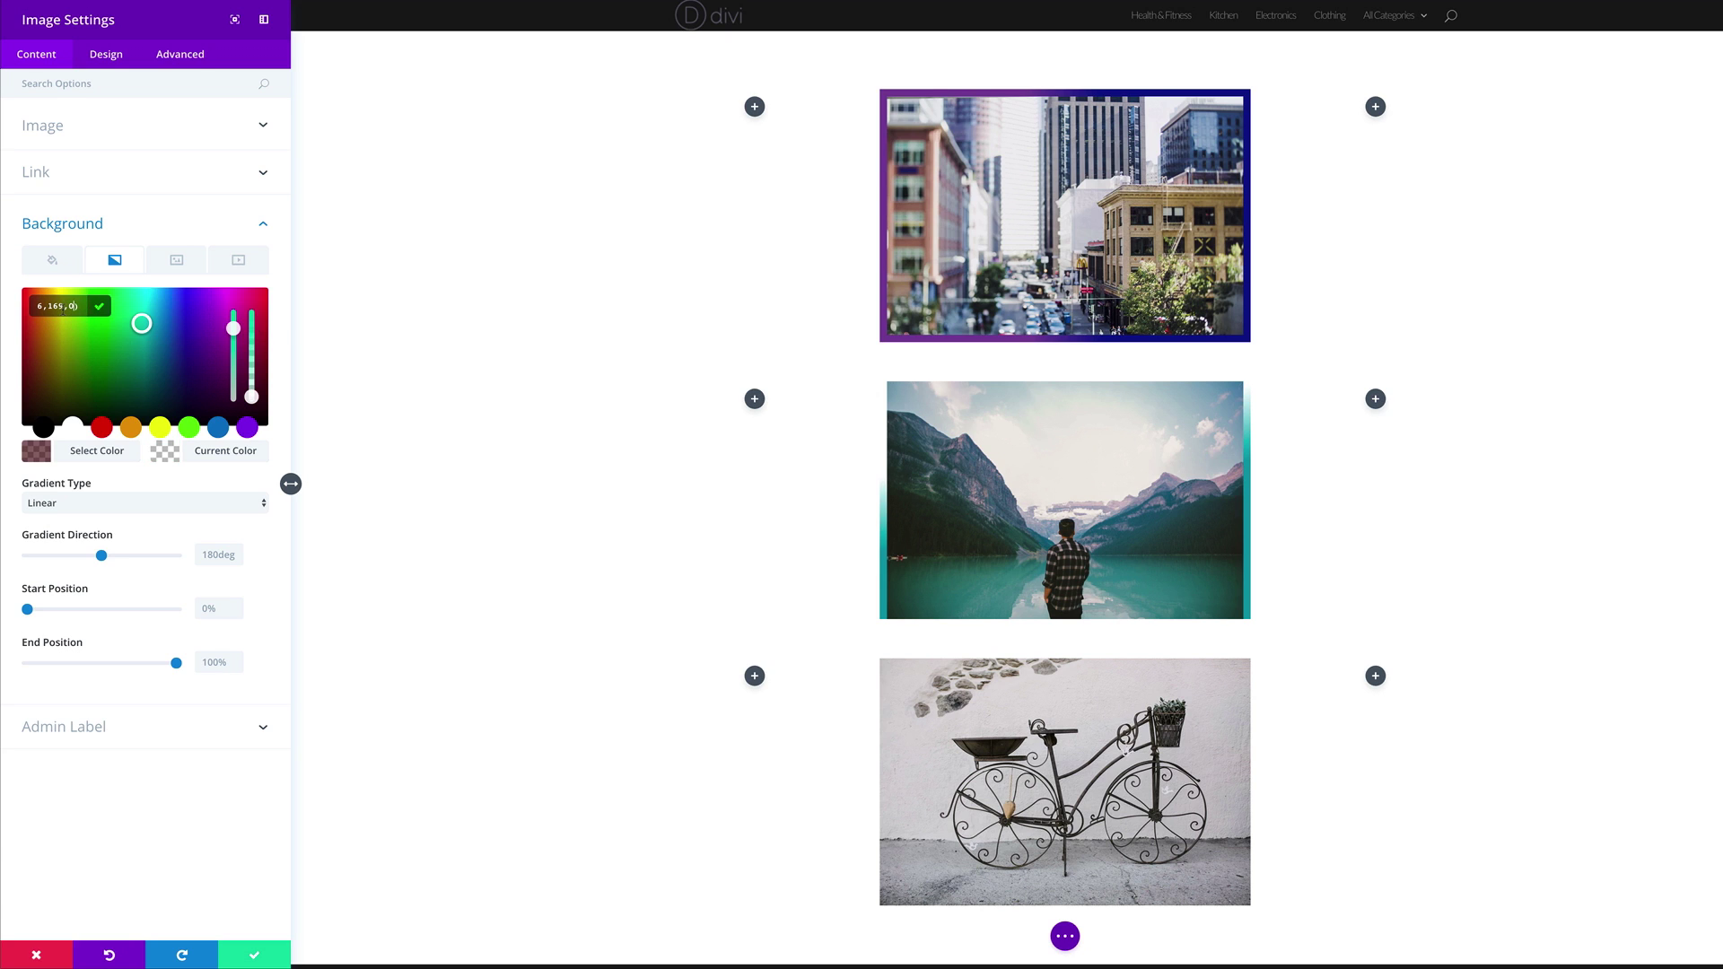
Set the gradient direction of the bicycle image's background to 152deg.
scroll(421, 484, "down", 1)
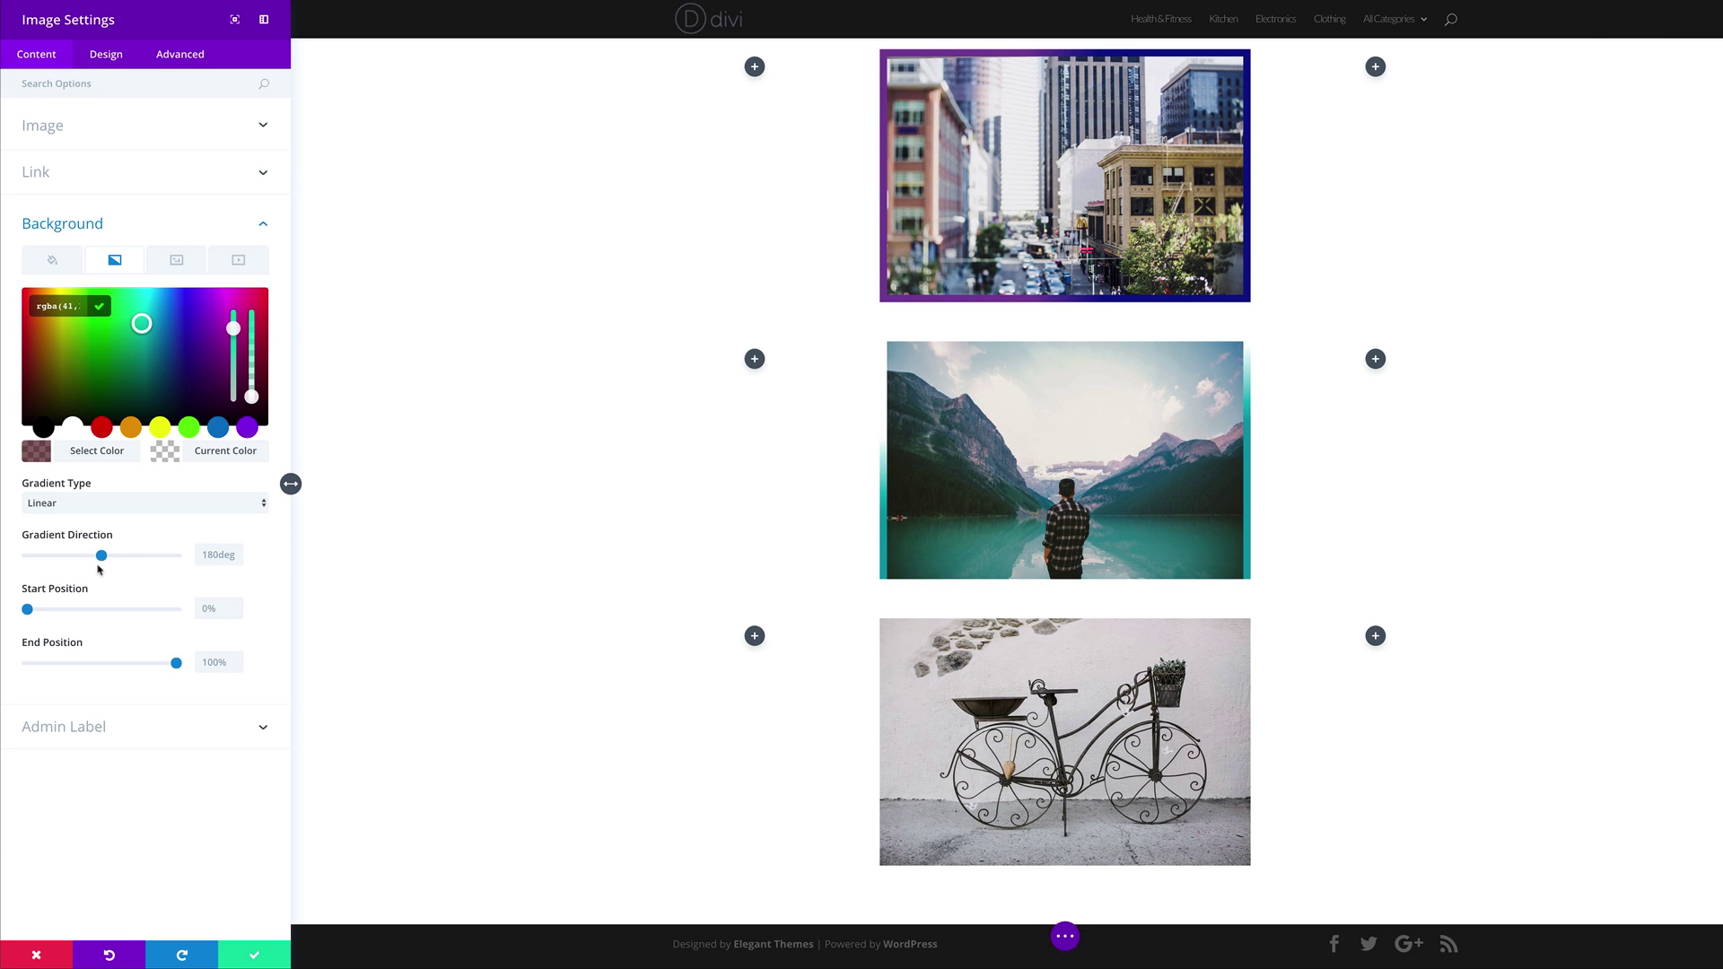
left_click(204, 555)
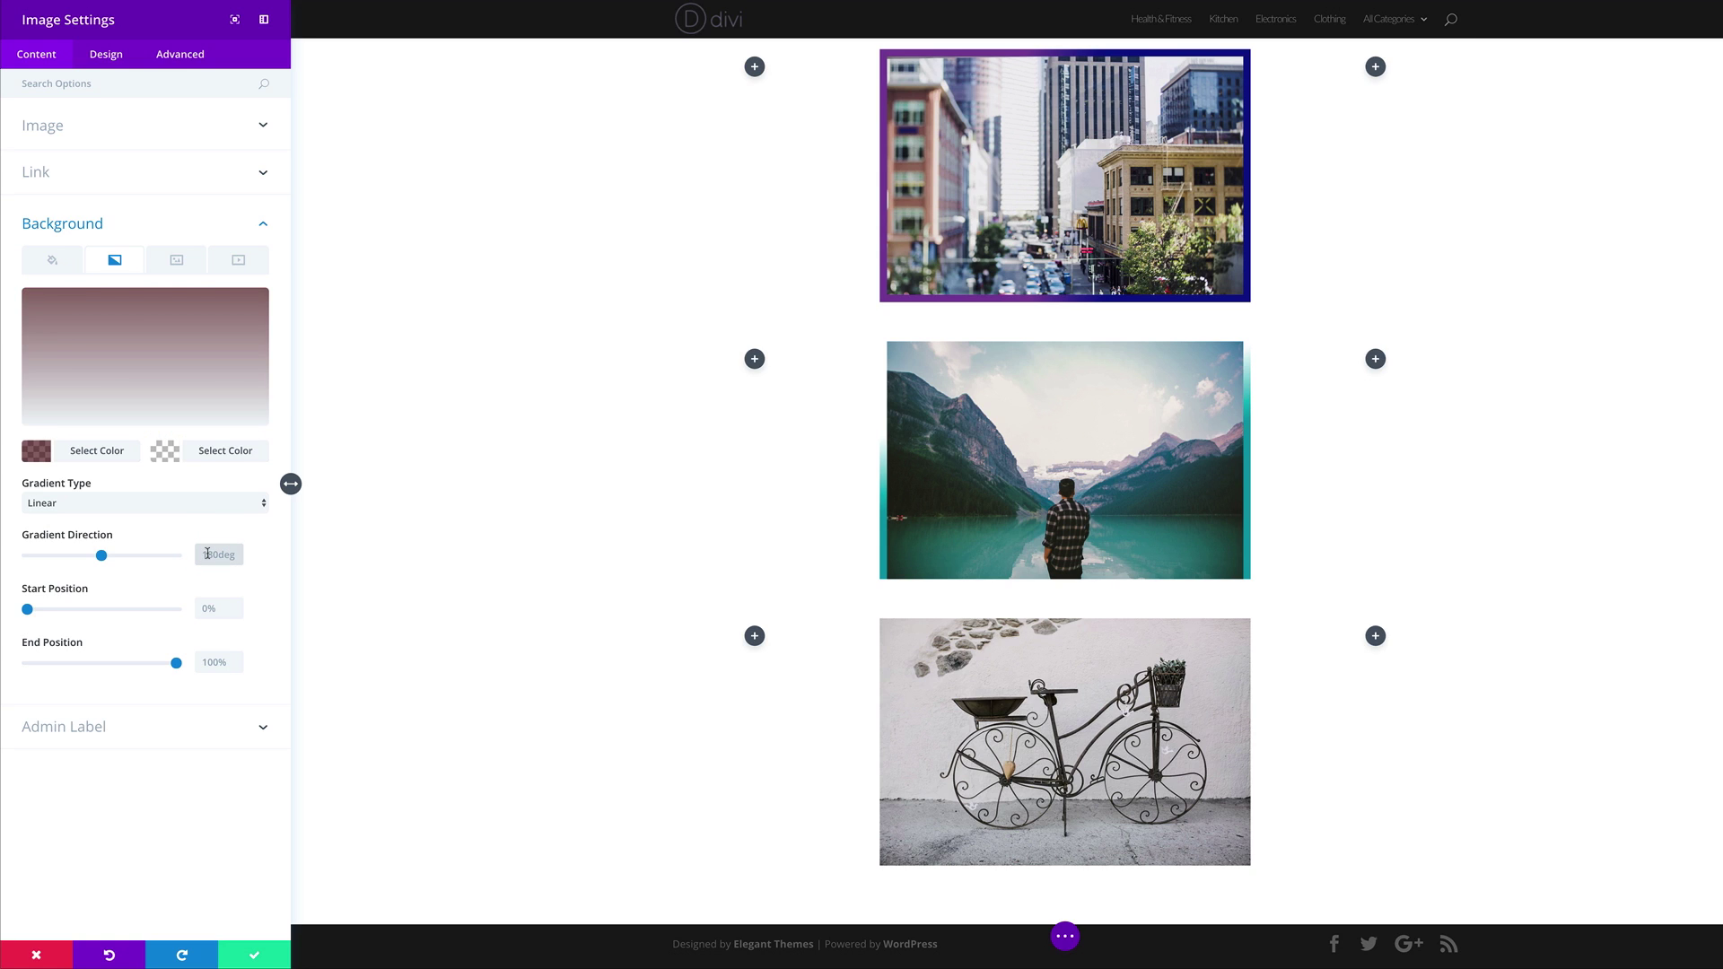
type("152deg")
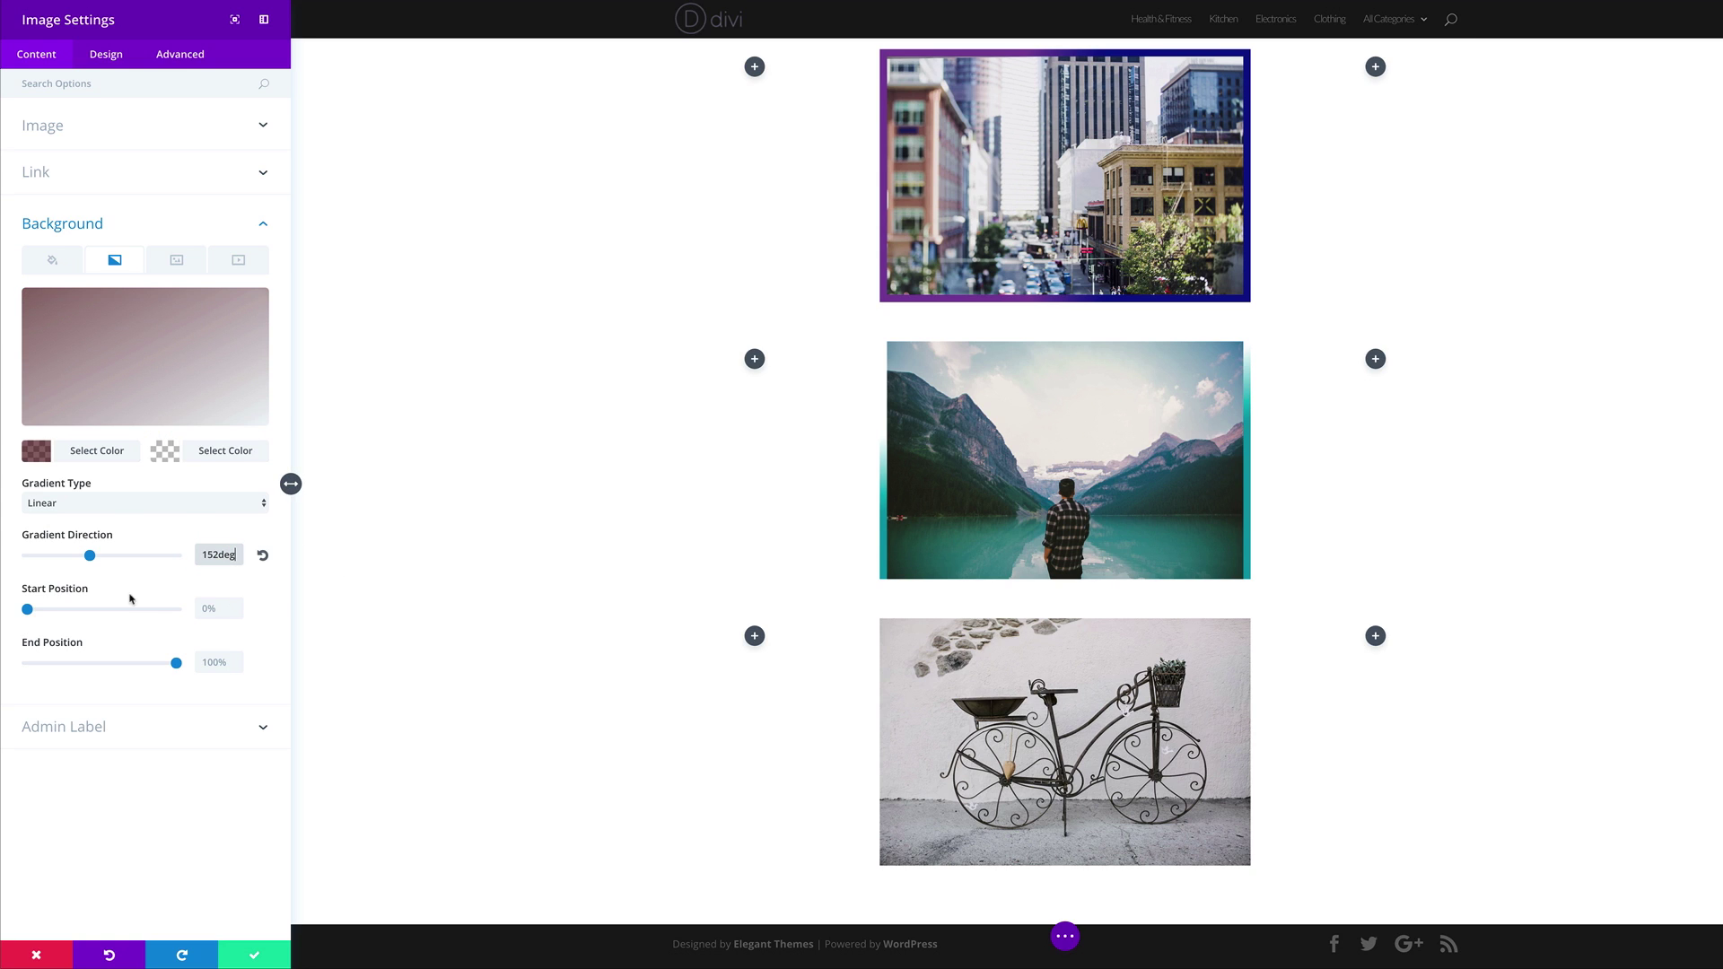
Set the bicycle image's gradient start position to 34% and its end position to 28%.
left_click(220, 609)
type("34%")
left_click(213, 668)
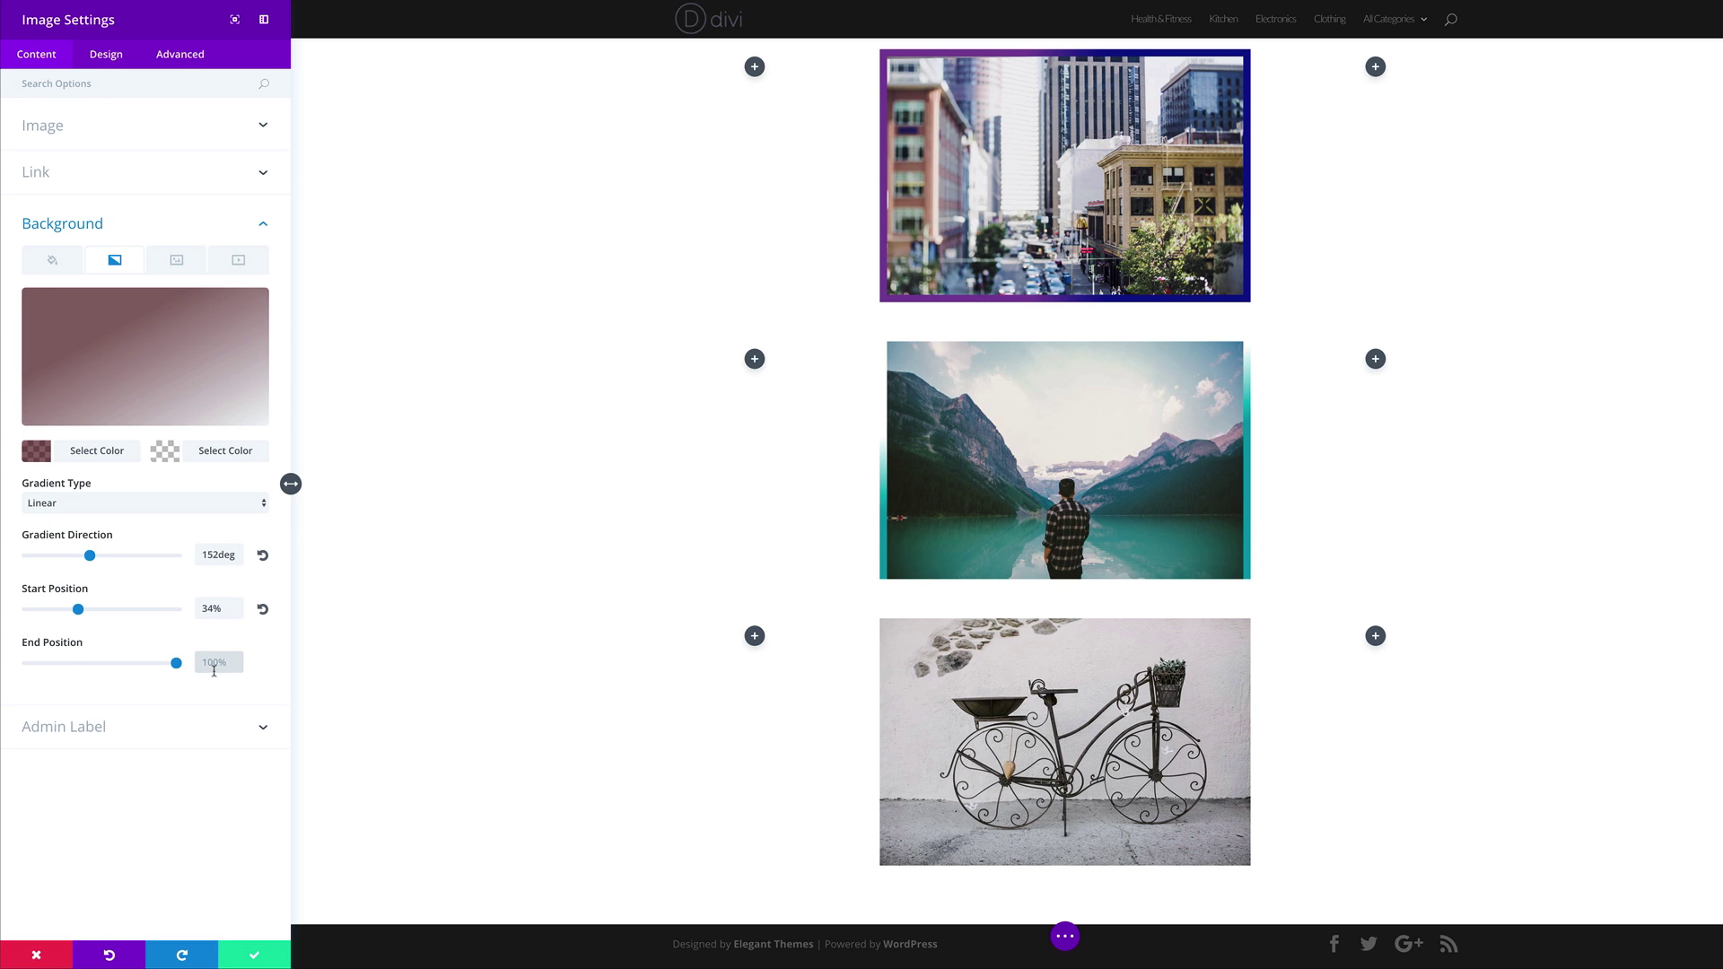
type("28%")
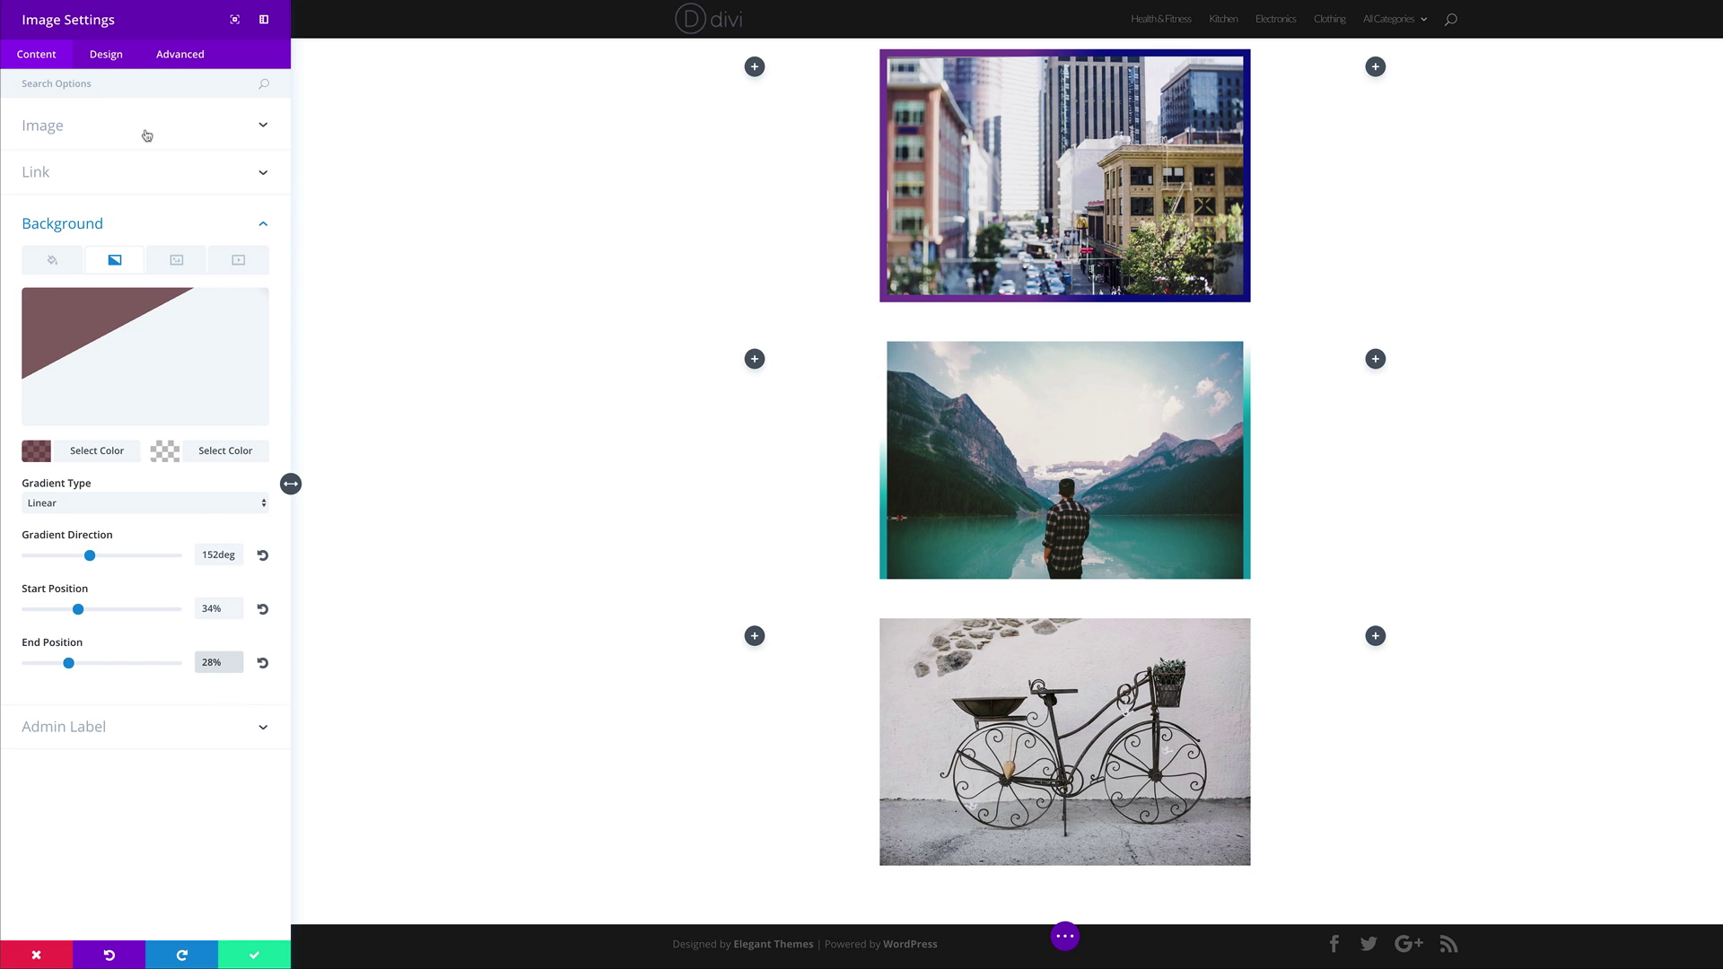
Give the bicycle image 20px of custom padding on all four sides.
left_click(108, 56)
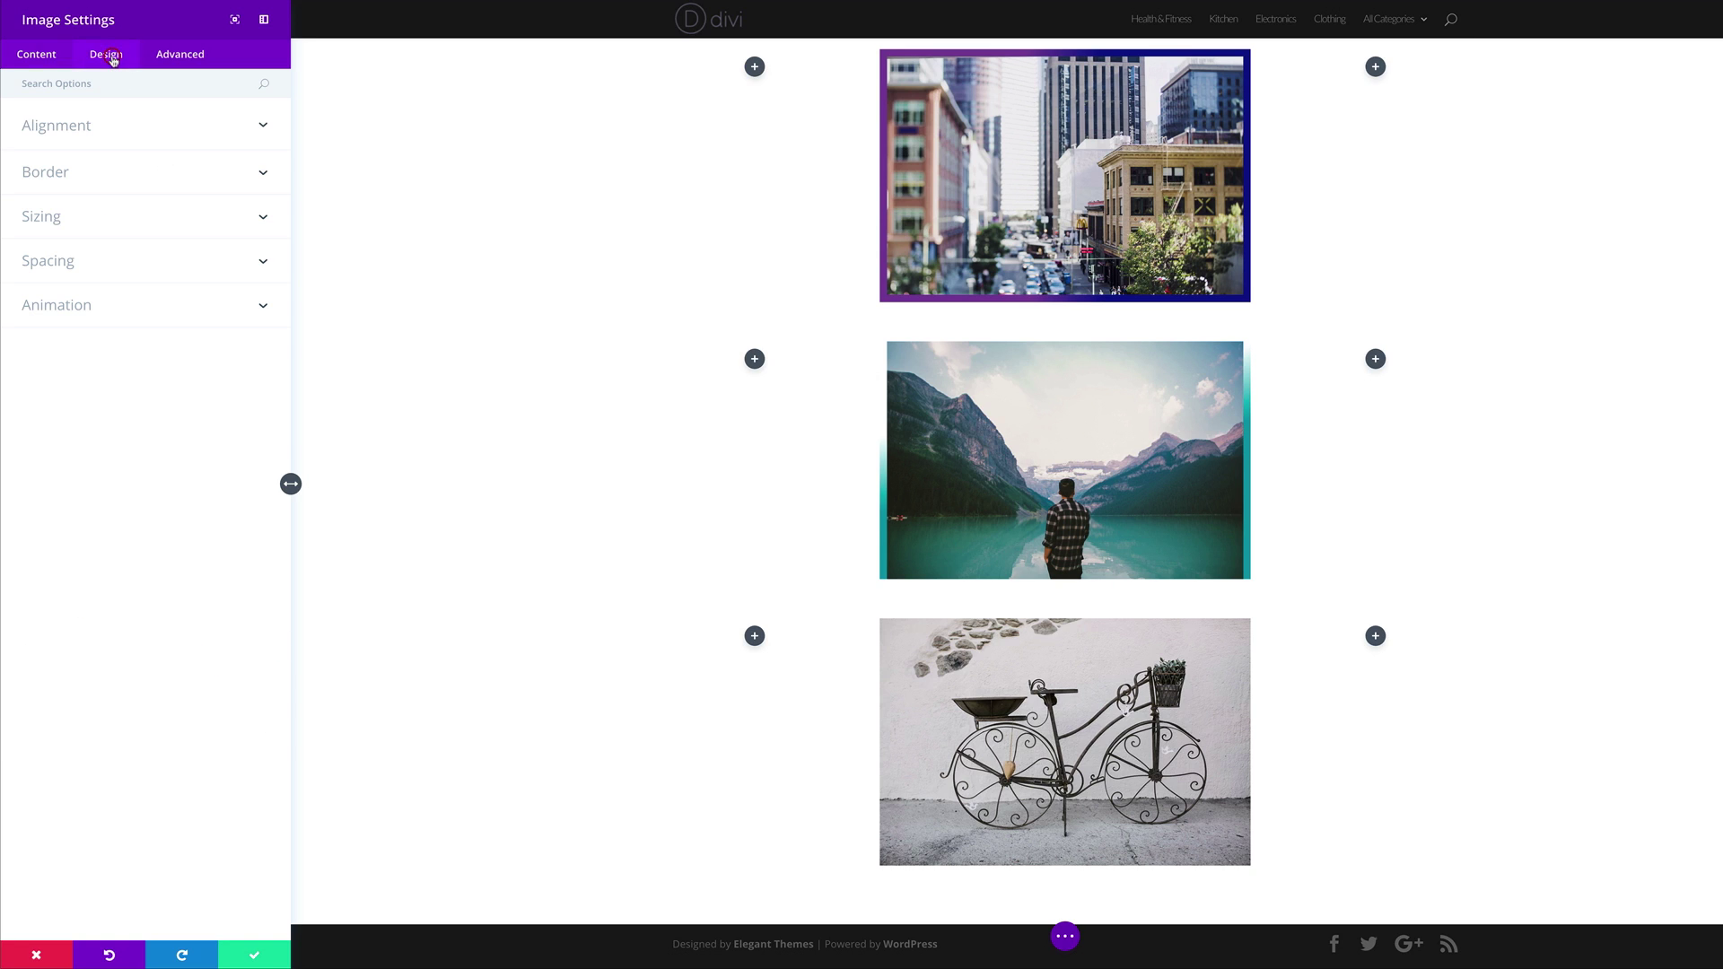
left_click(70, 261)
left_click(53, 434)
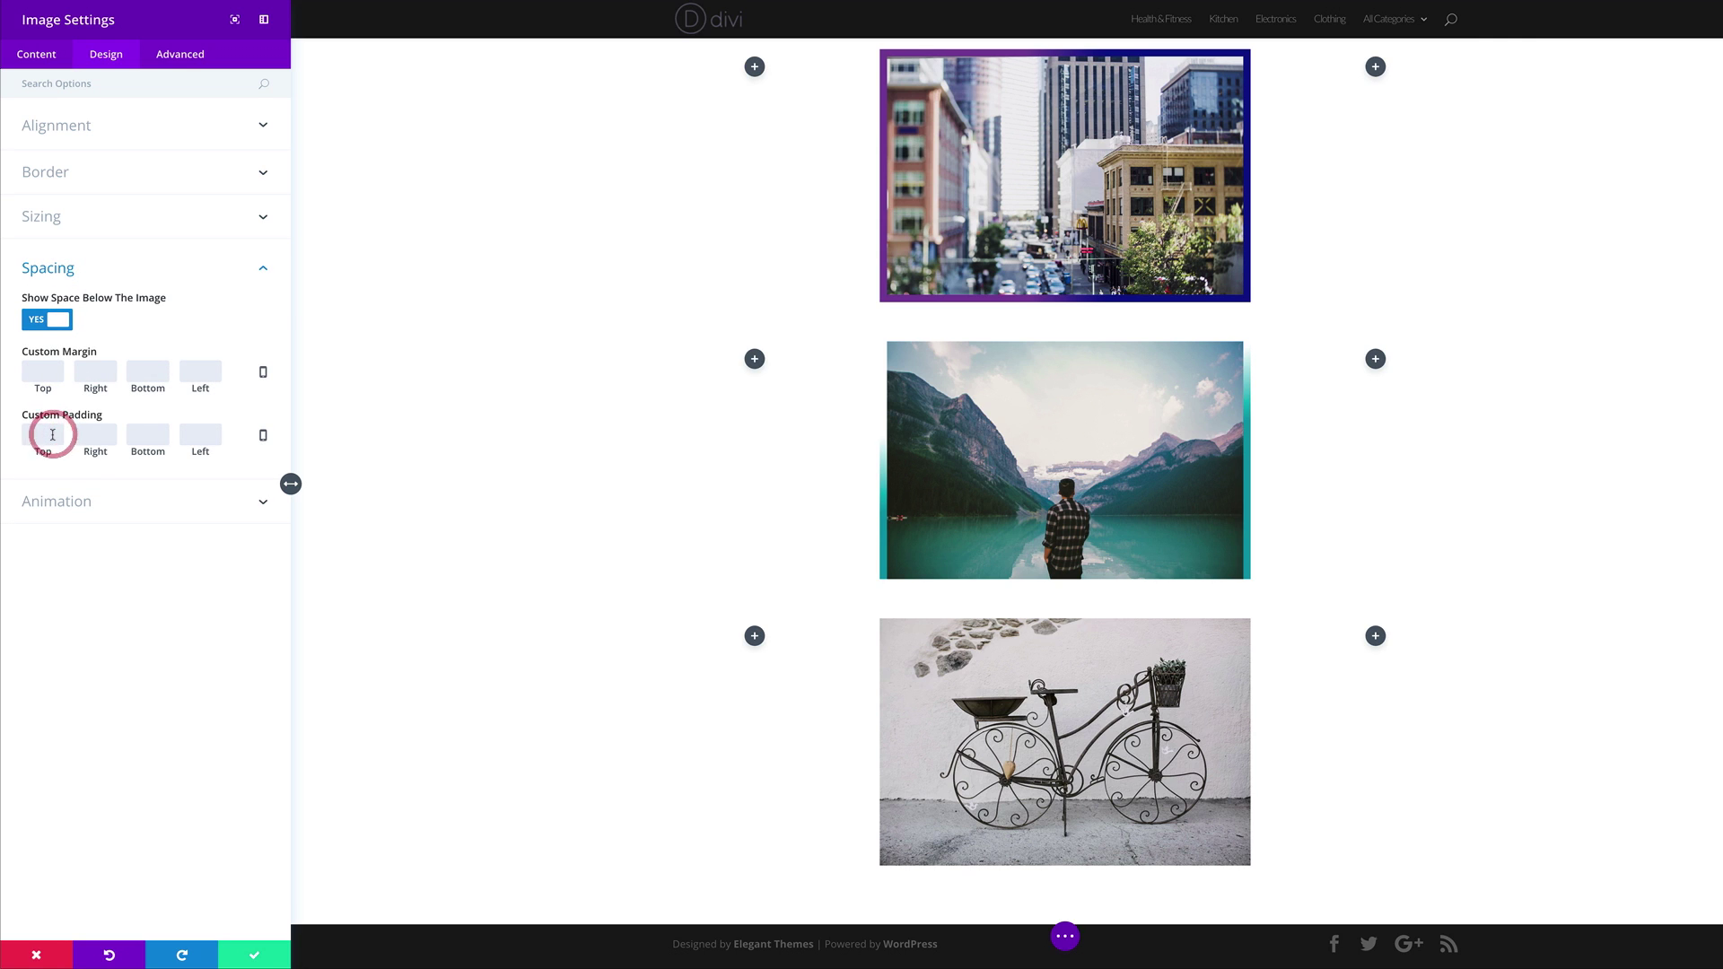
type("20")
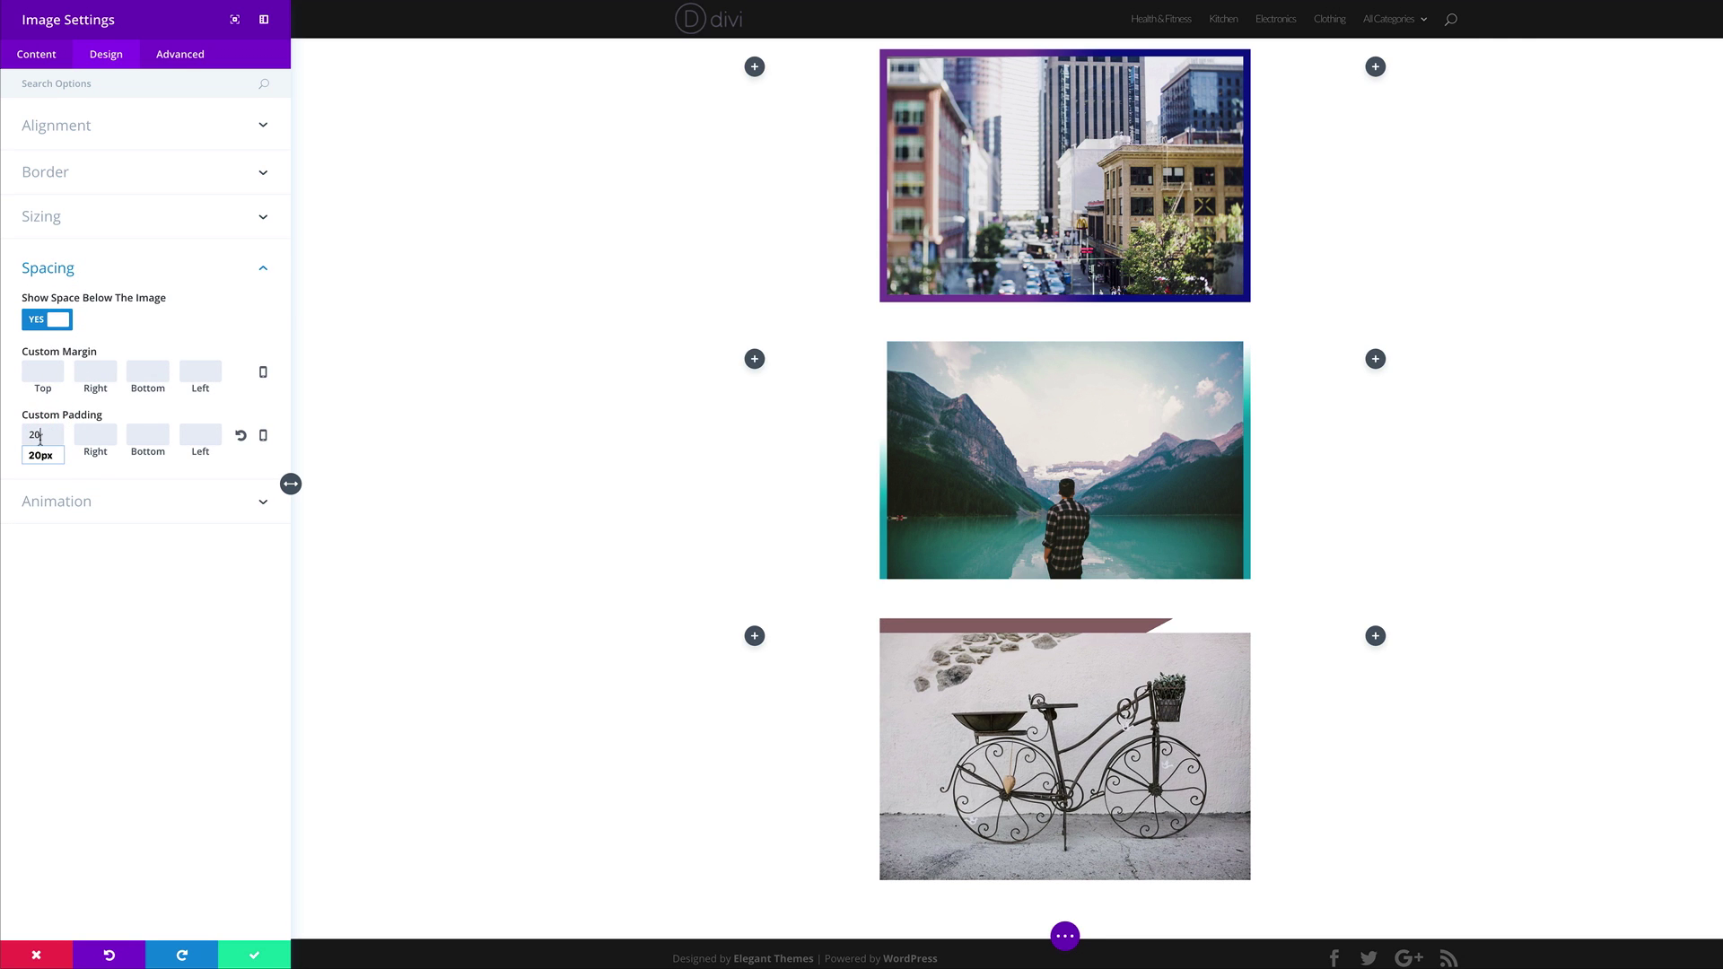
left_click(40, 455)
left_click(195, 435)
type("20")
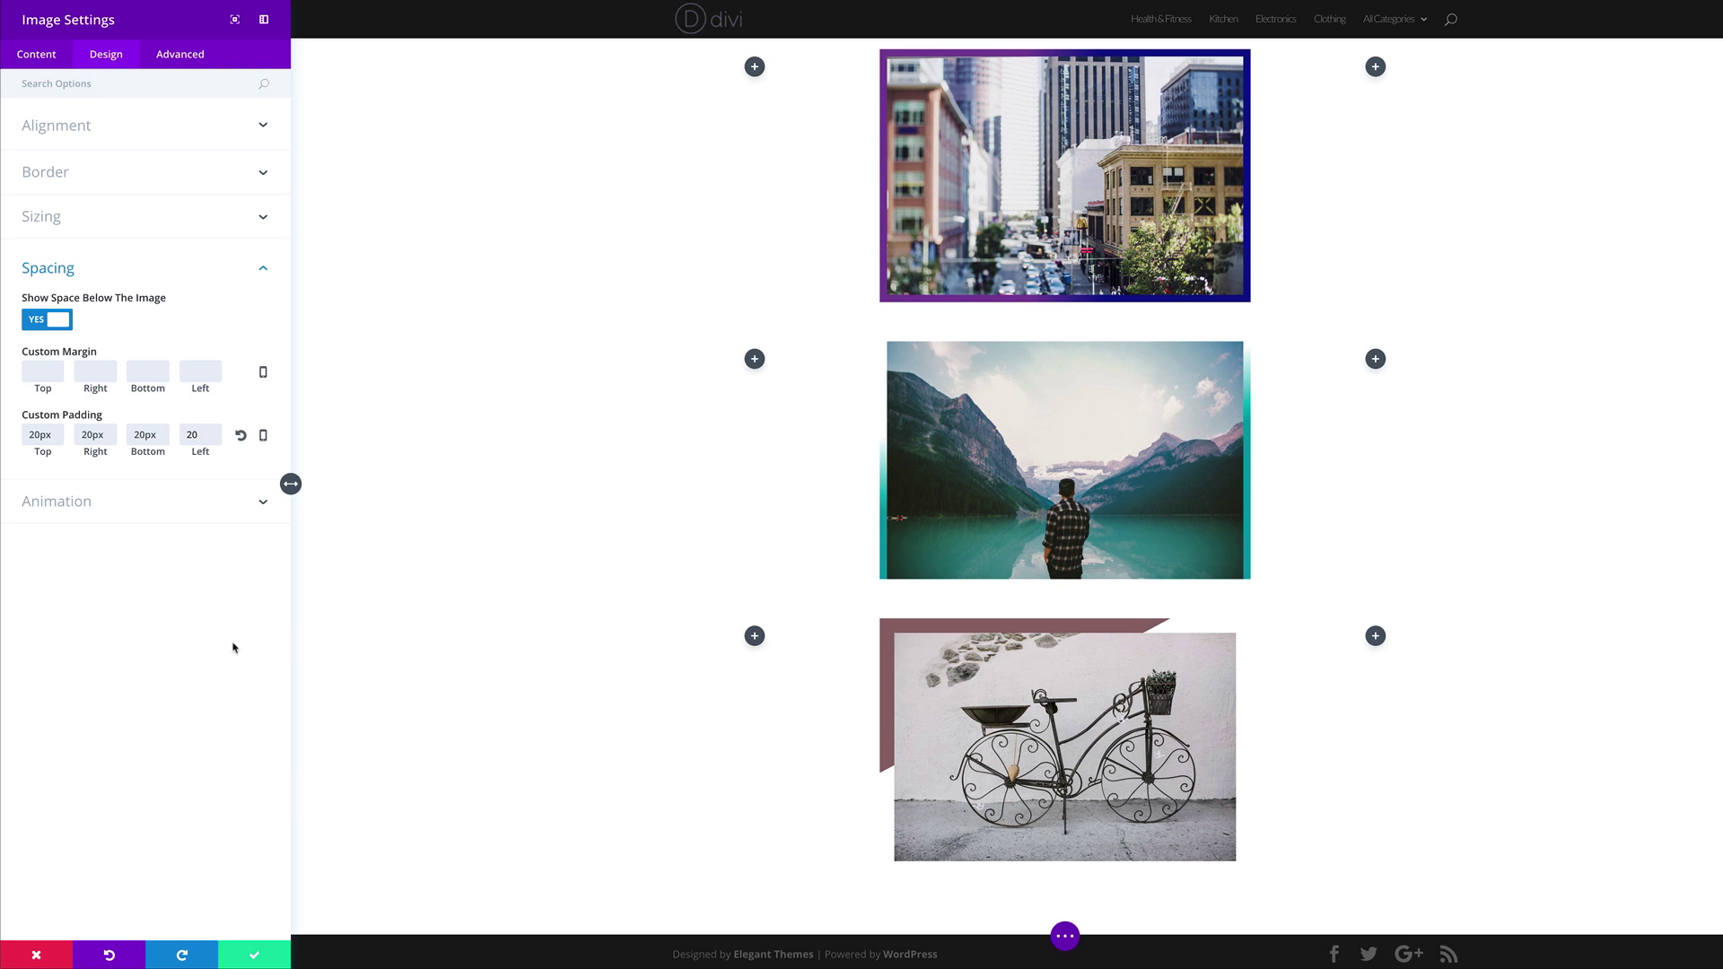
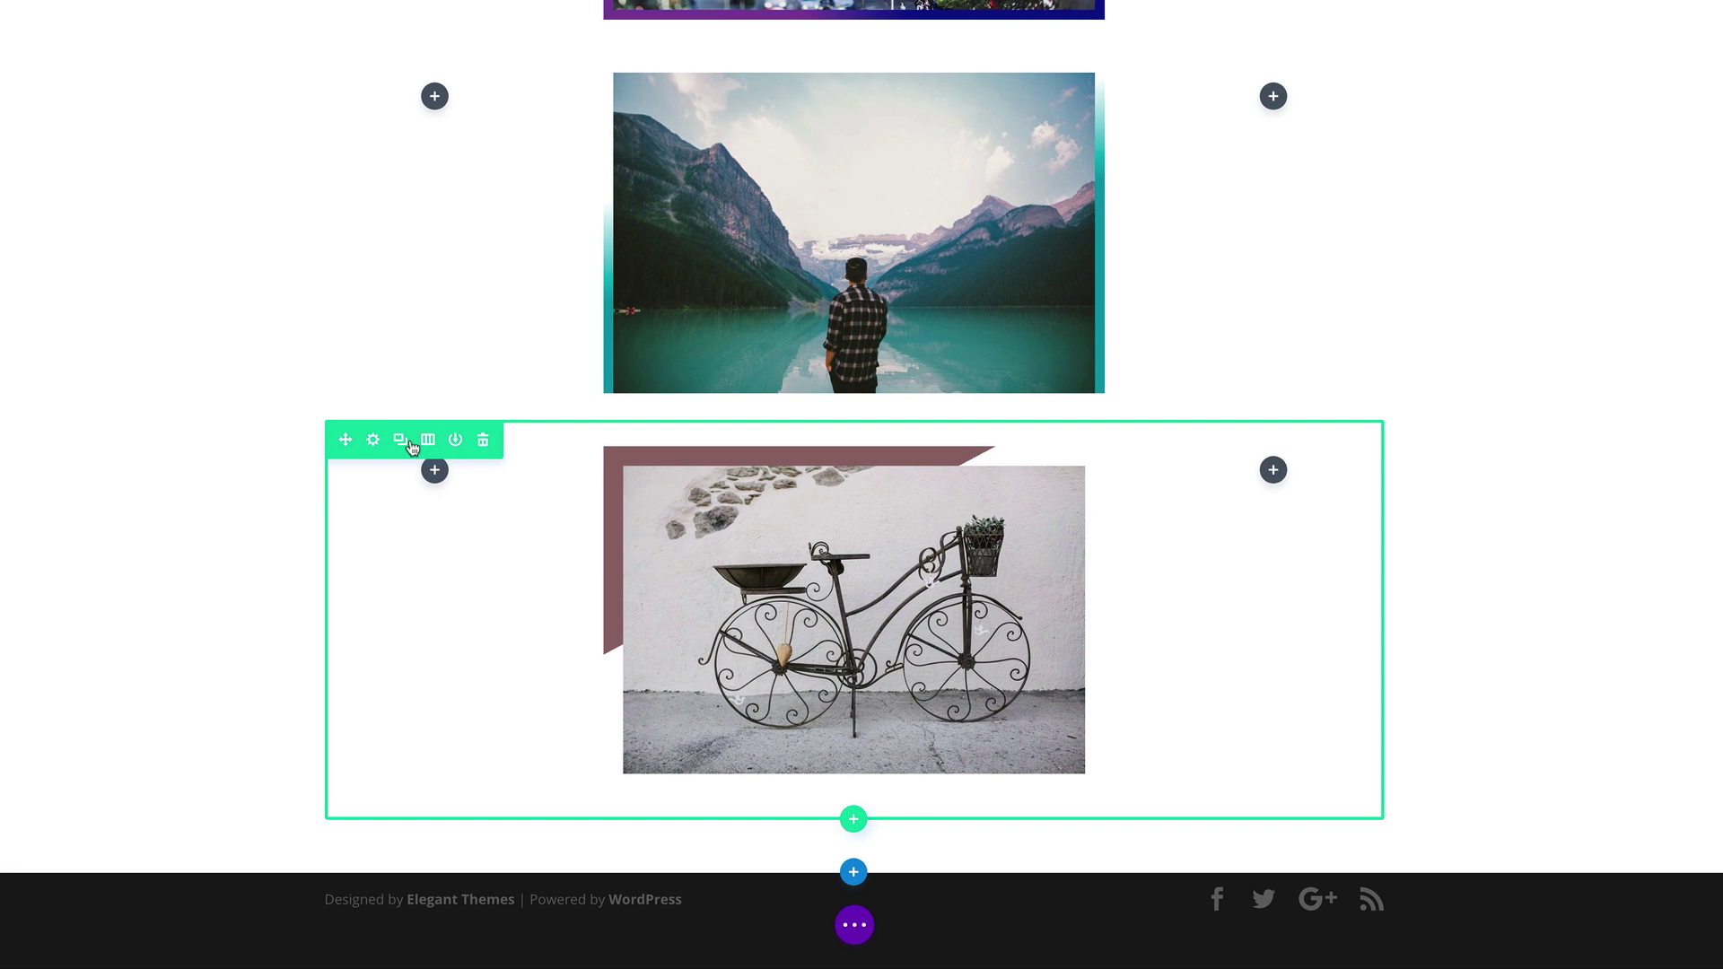
Duplicate the bicycle image's row and replace the copied image in its middle column with a new Image module.
left_click(408, 444)
scroll(508, 530, "down", 4)
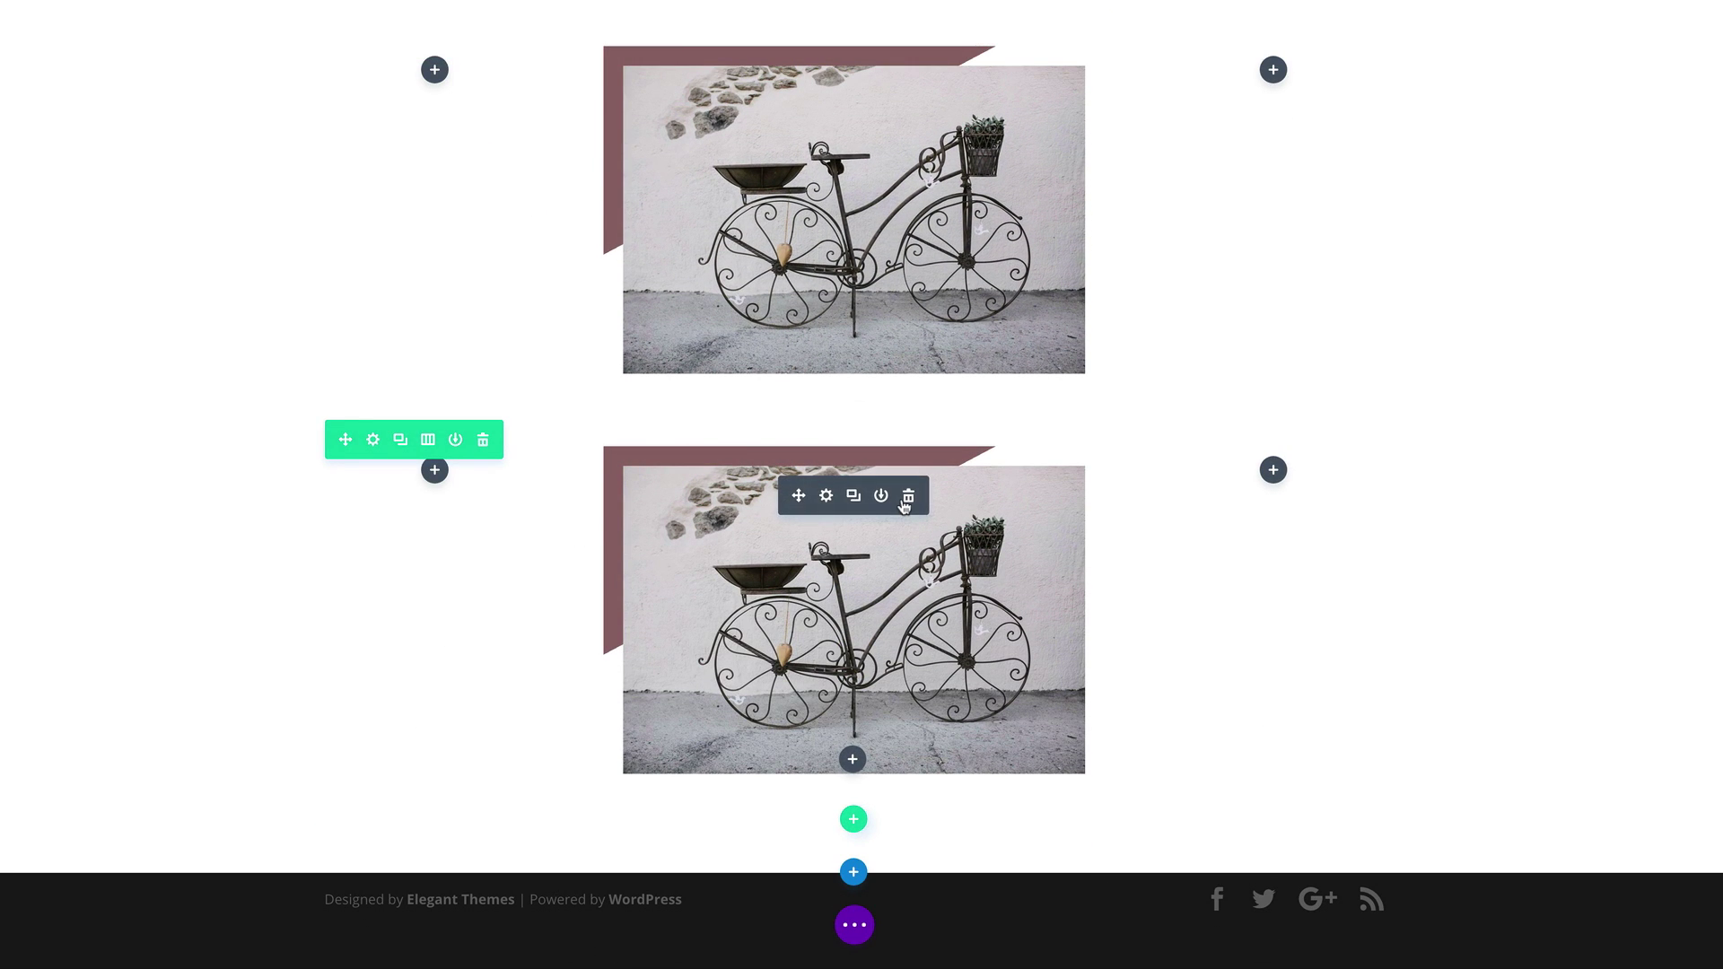
left_click(906, 503)
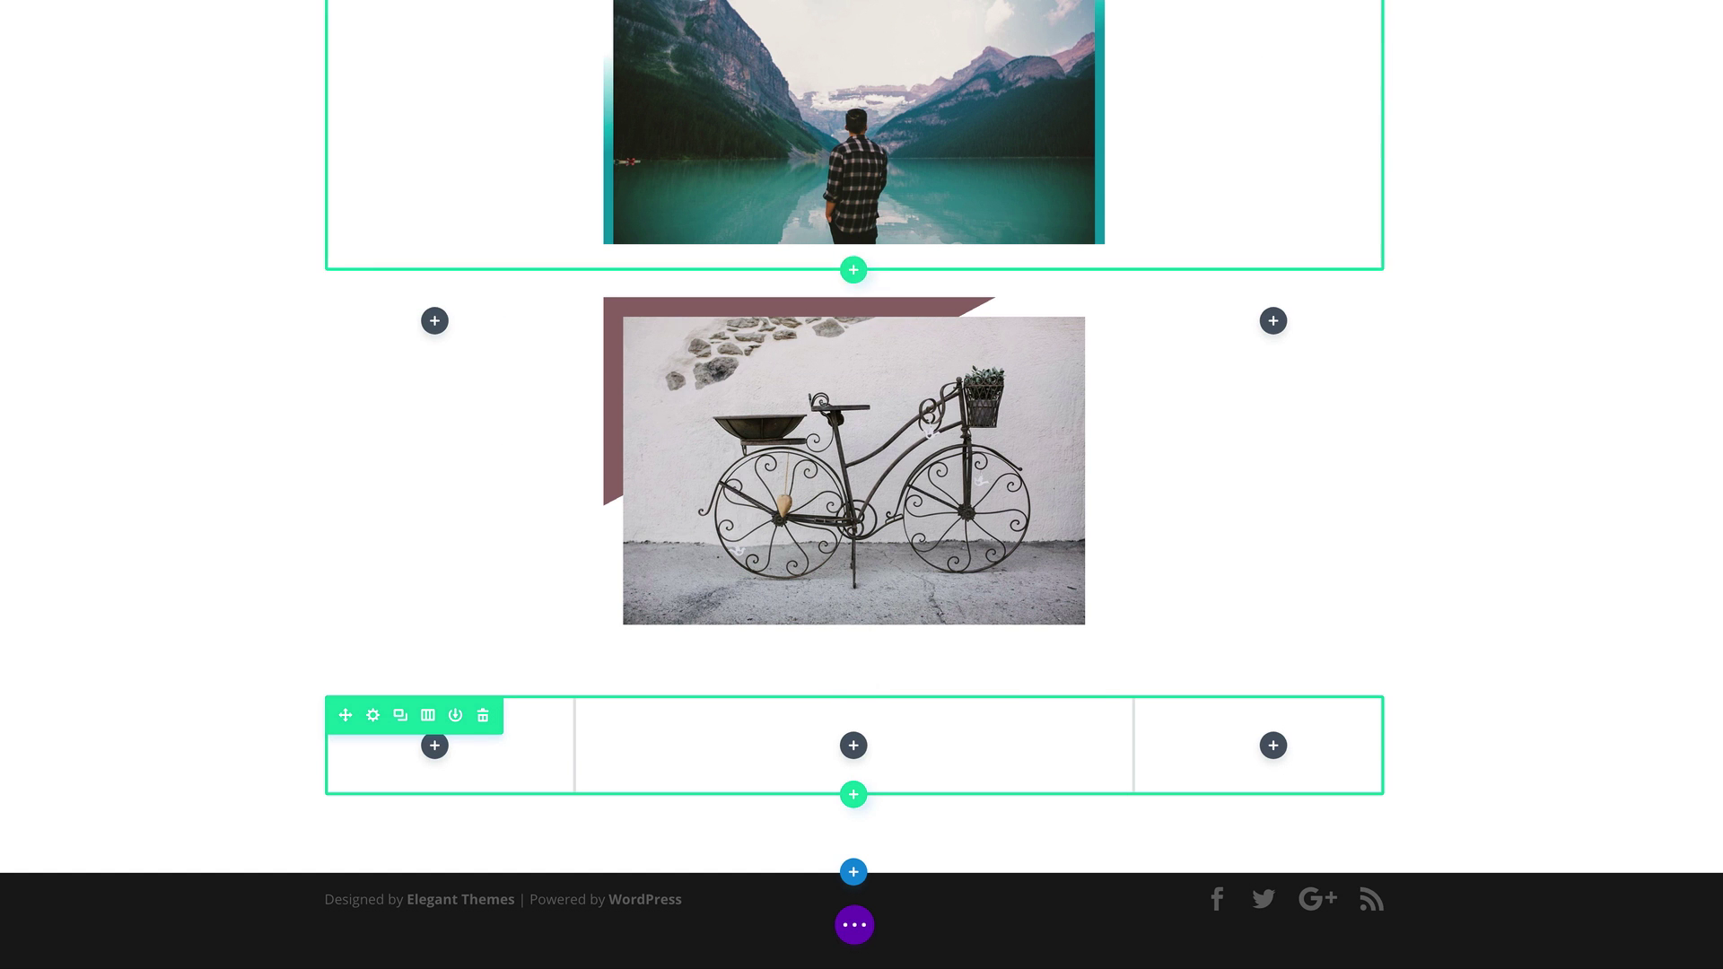
left_click(853, 744)
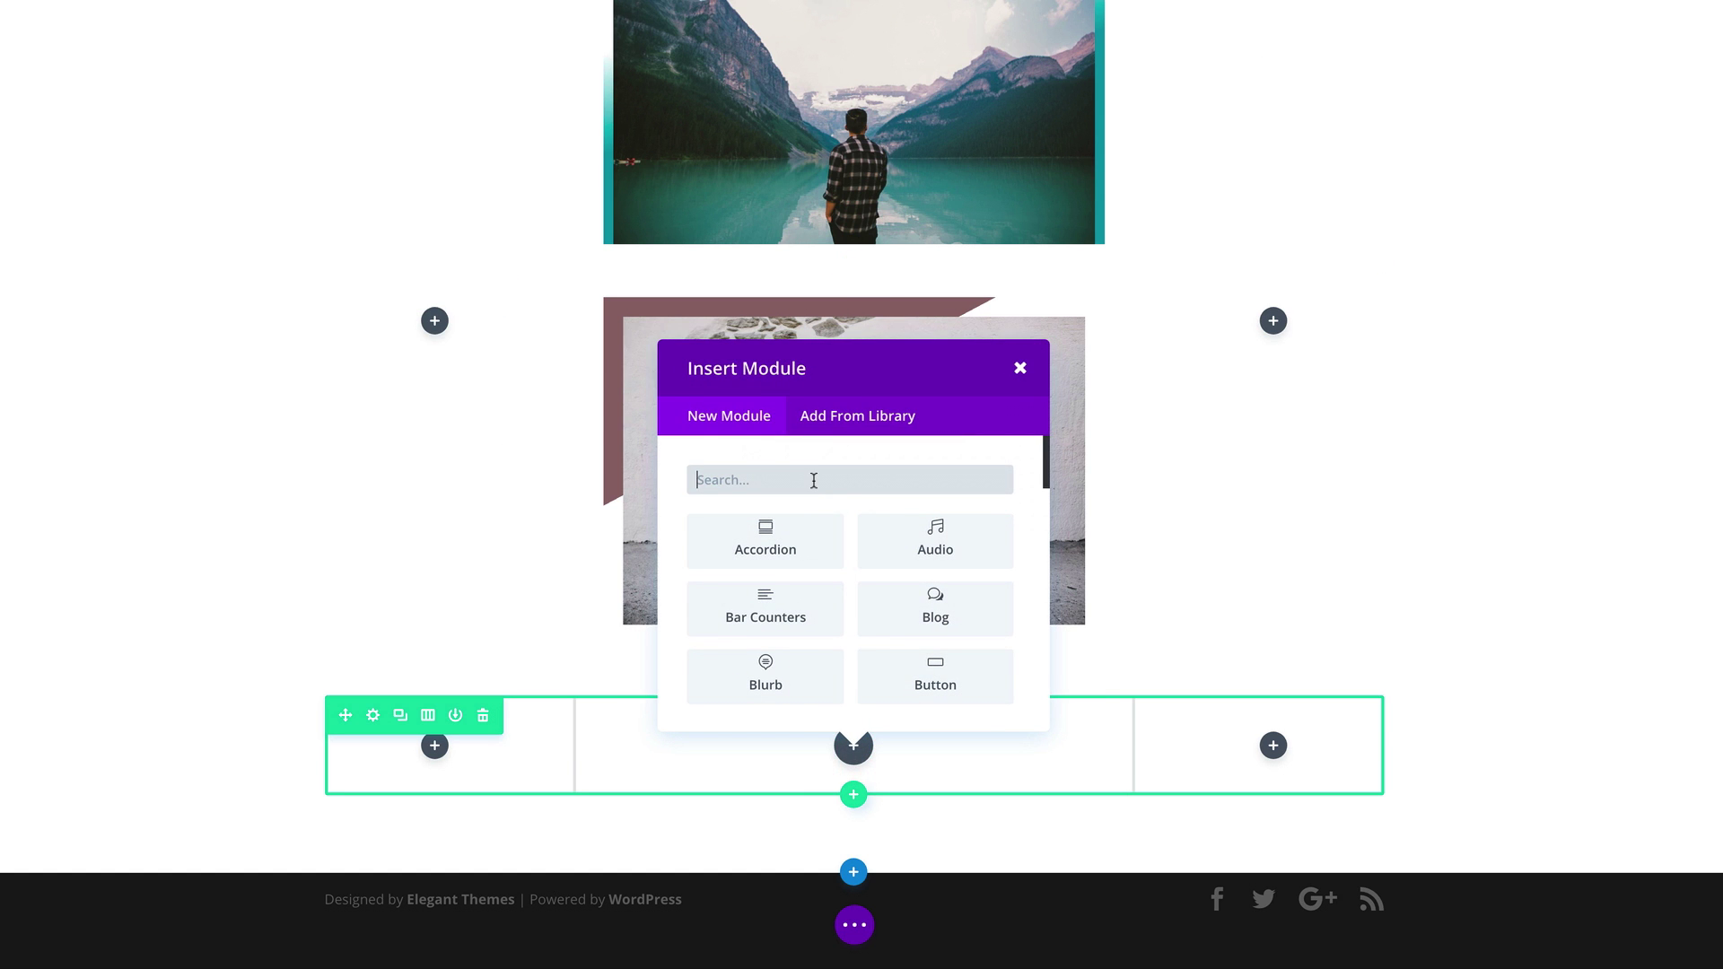
type("image")
left_click(796, 551)
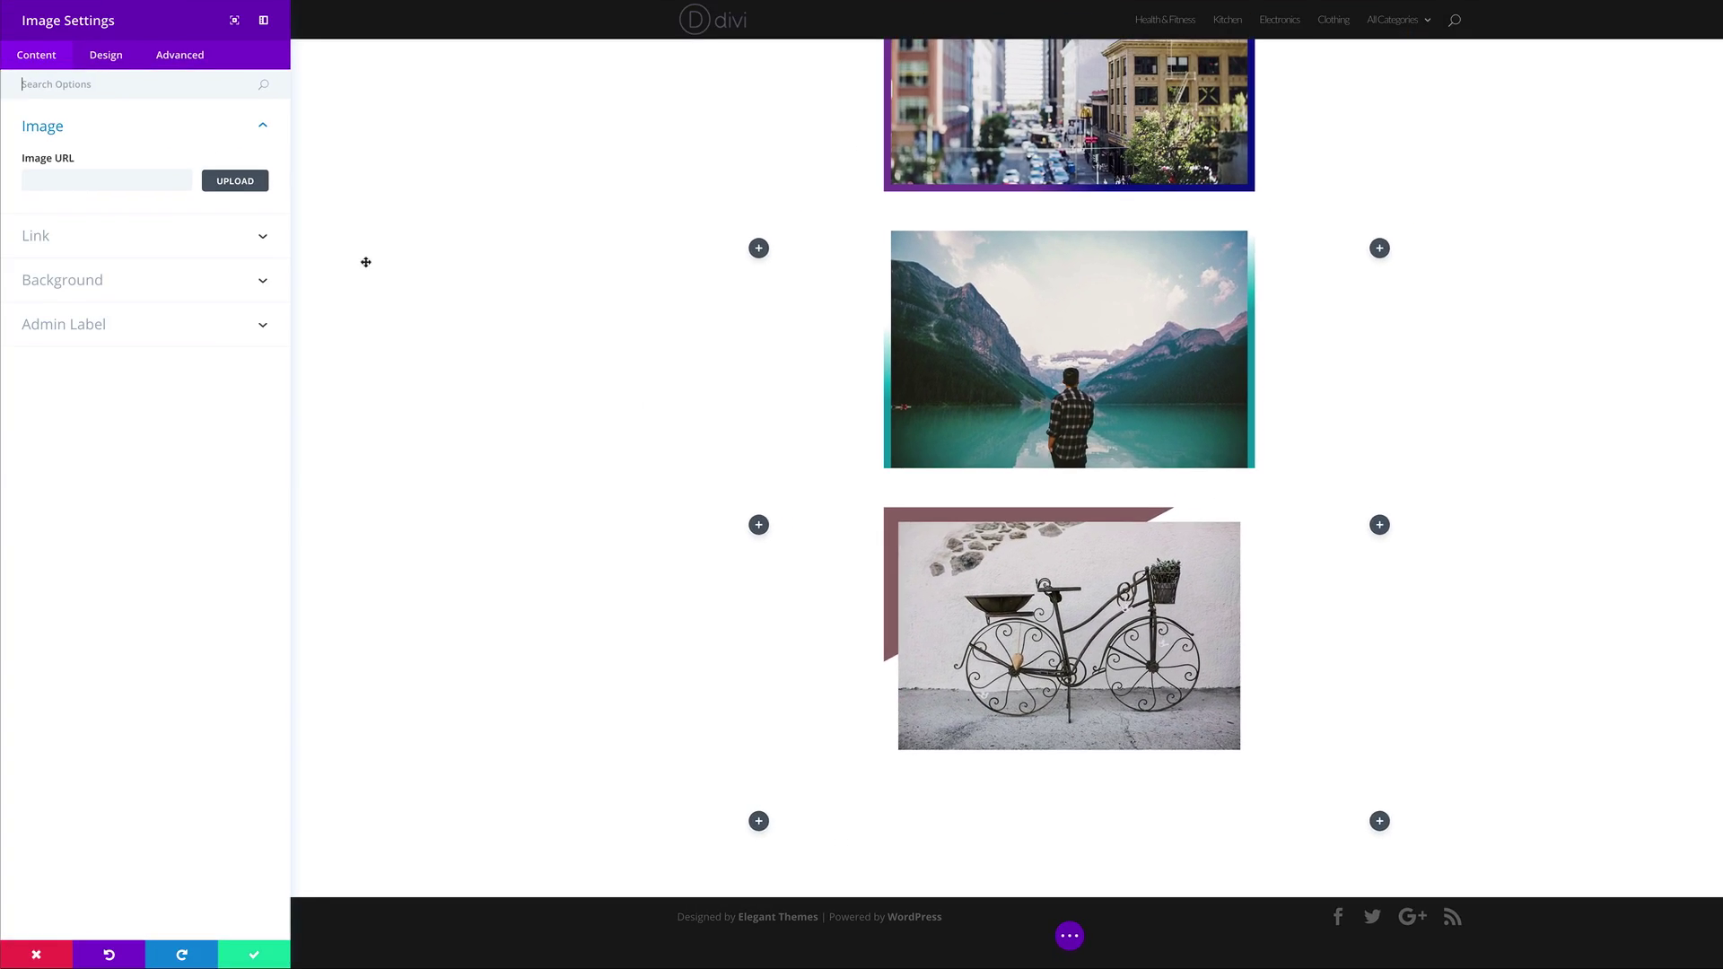
Load the picture of breadsticks in a paper bag from the media library into the new image module.
left_click(235, 180)
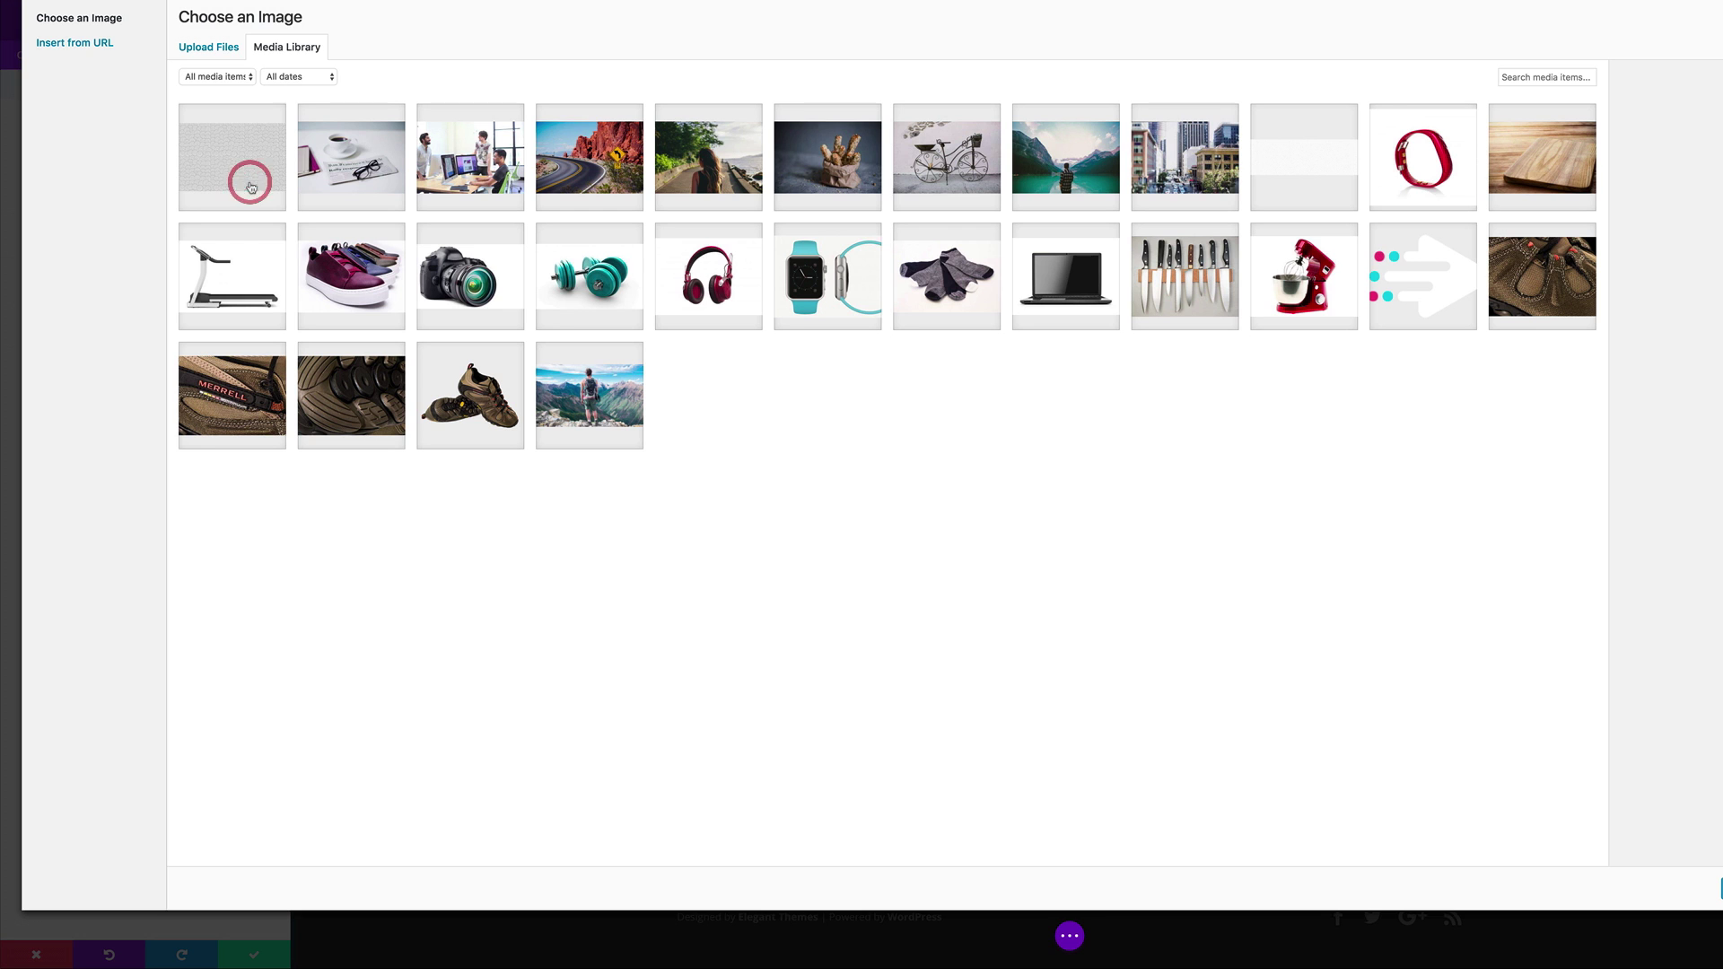
left_click(808, 162)
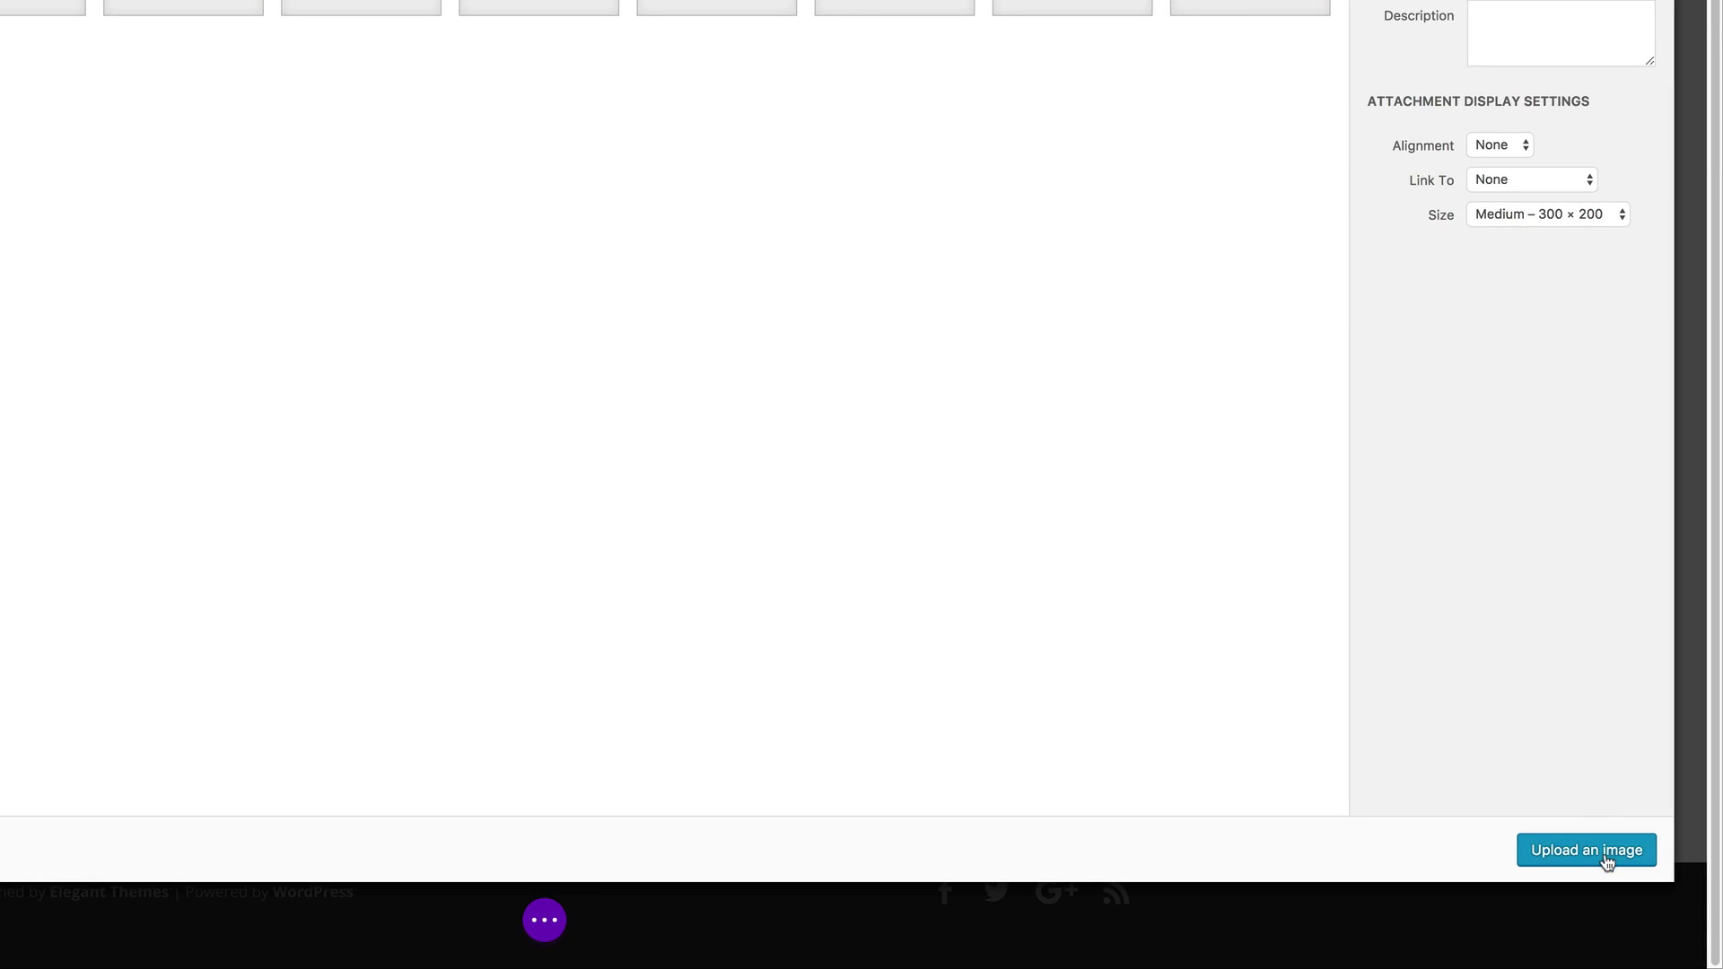
left_click(1586, 850)
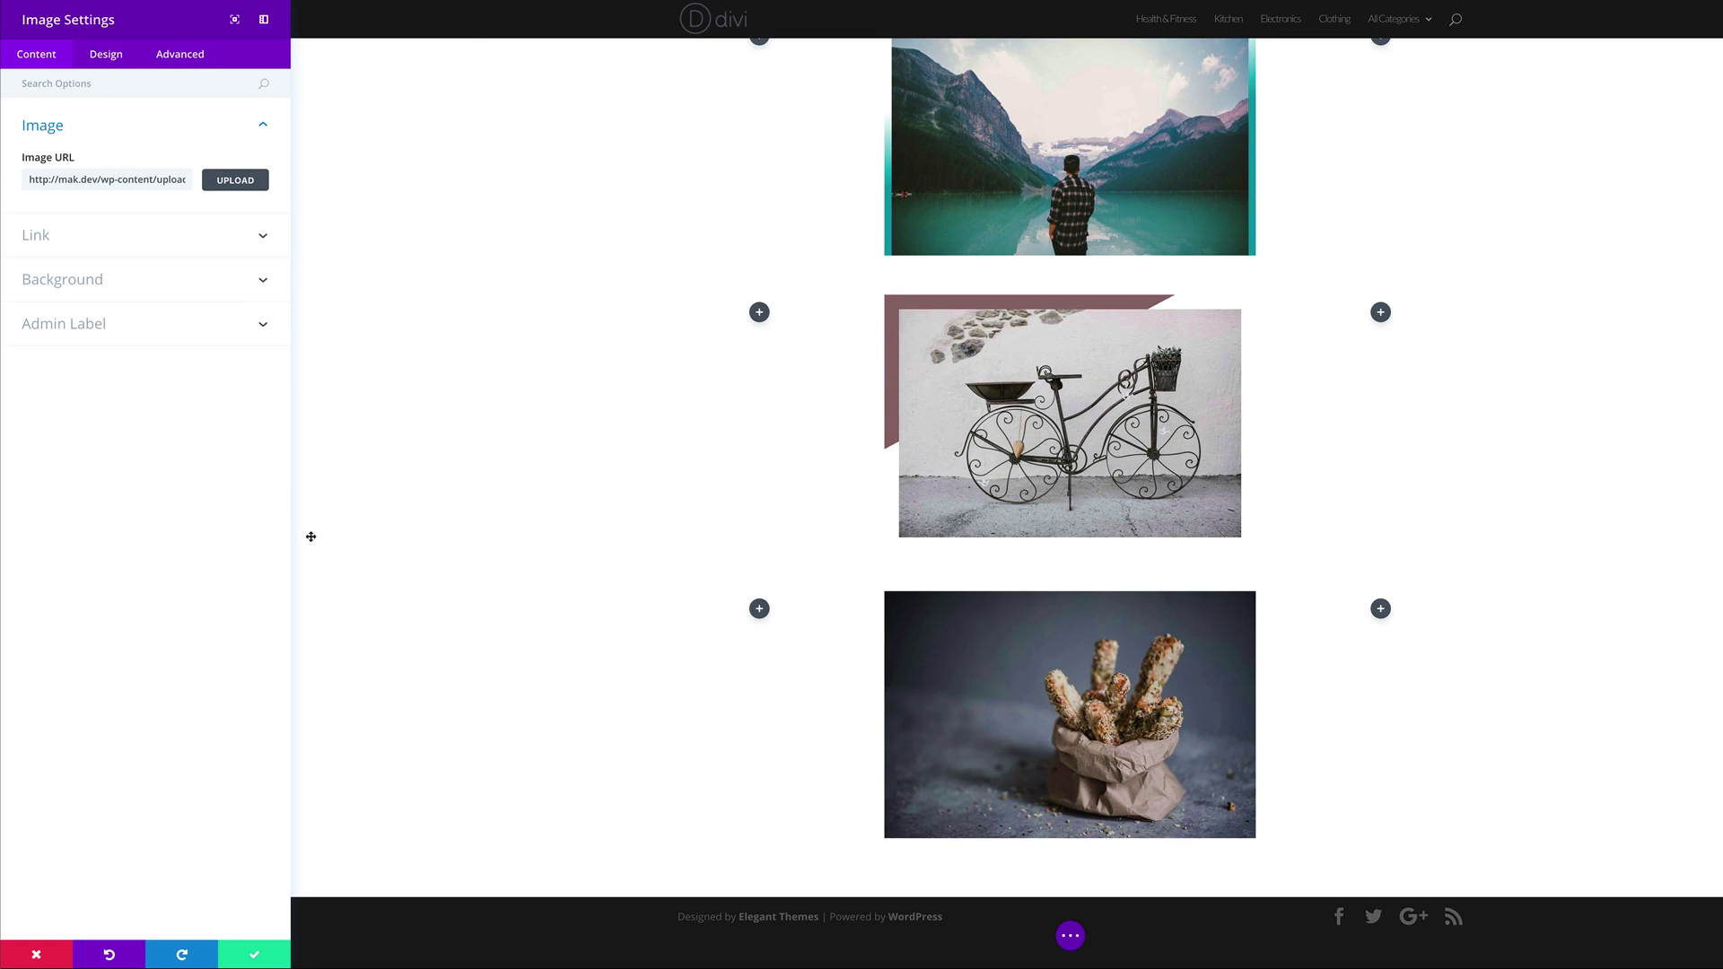
Give the breadsticks image module a gradient background from a fully transparent first colour to a dark grey second colour.
left_click(87, 286)
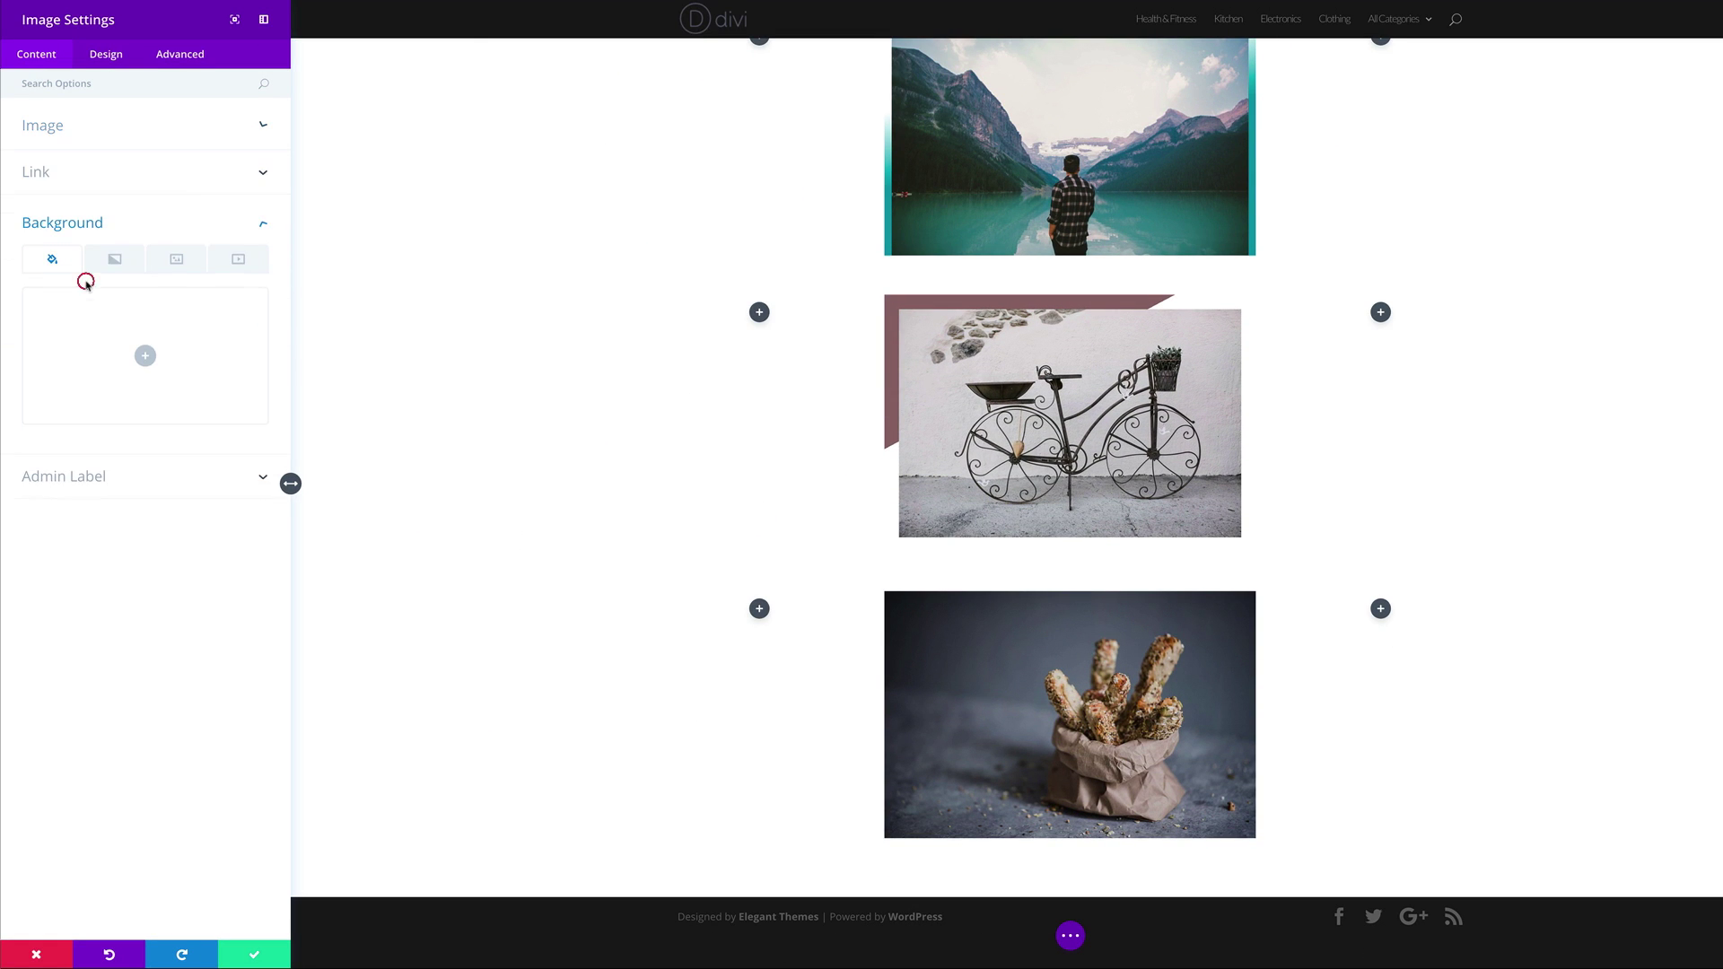
left_click(116, 265)
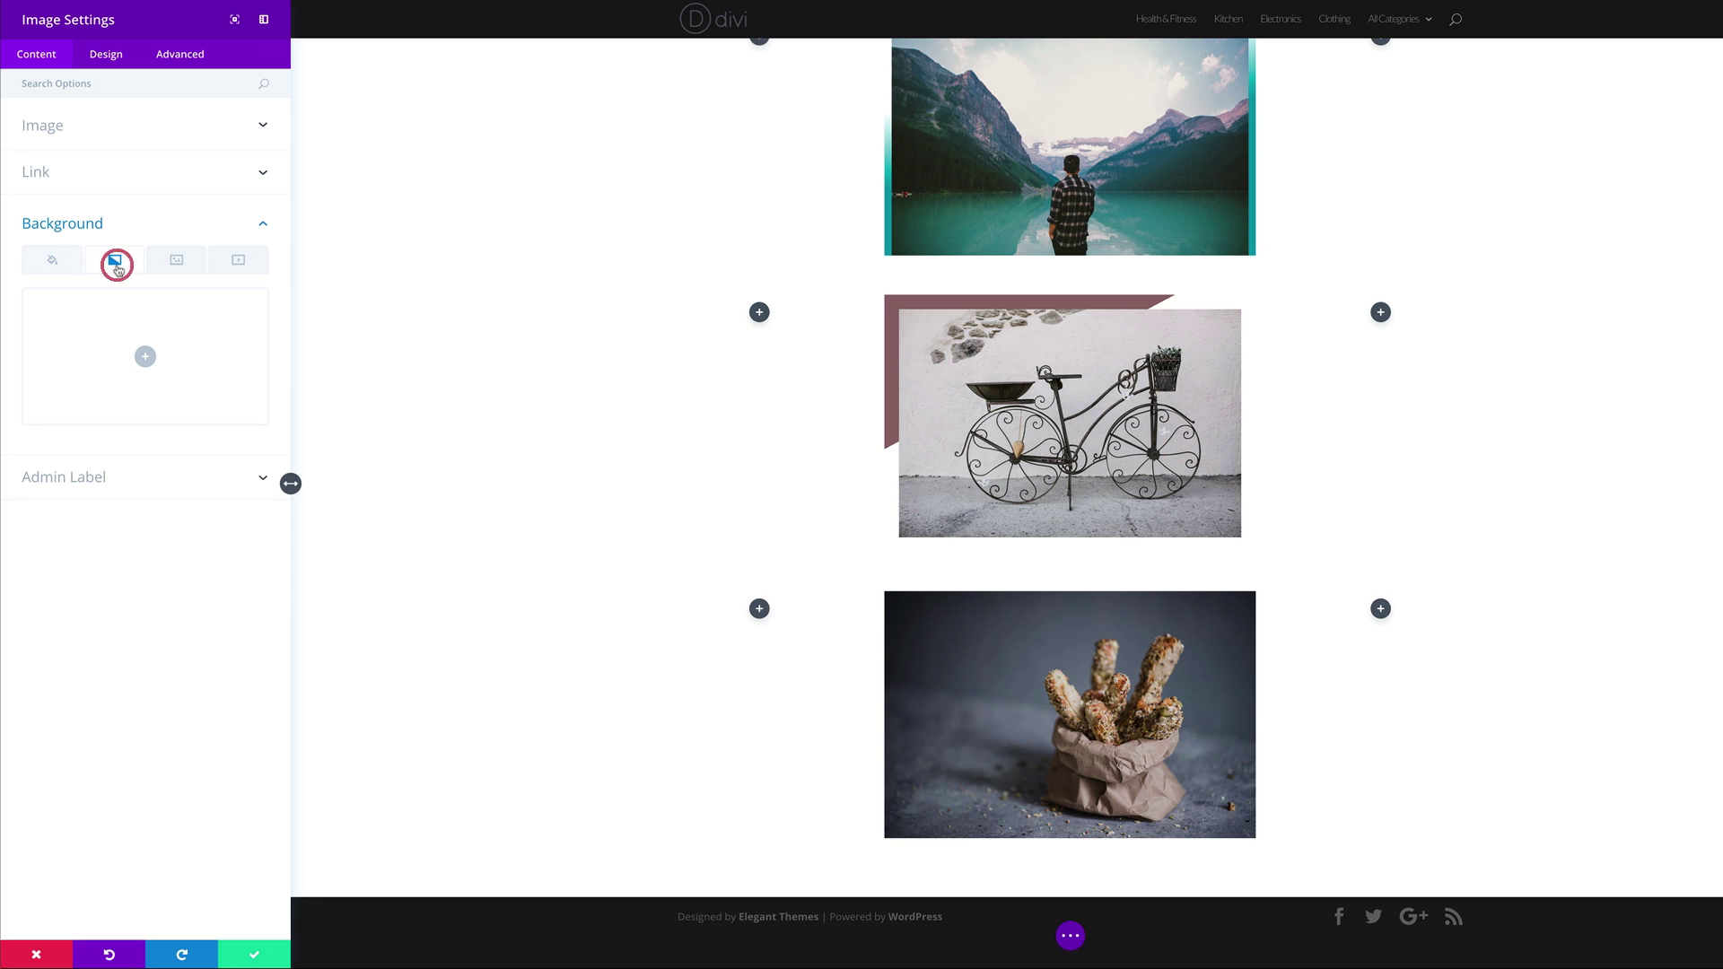
left_click(146, 360)
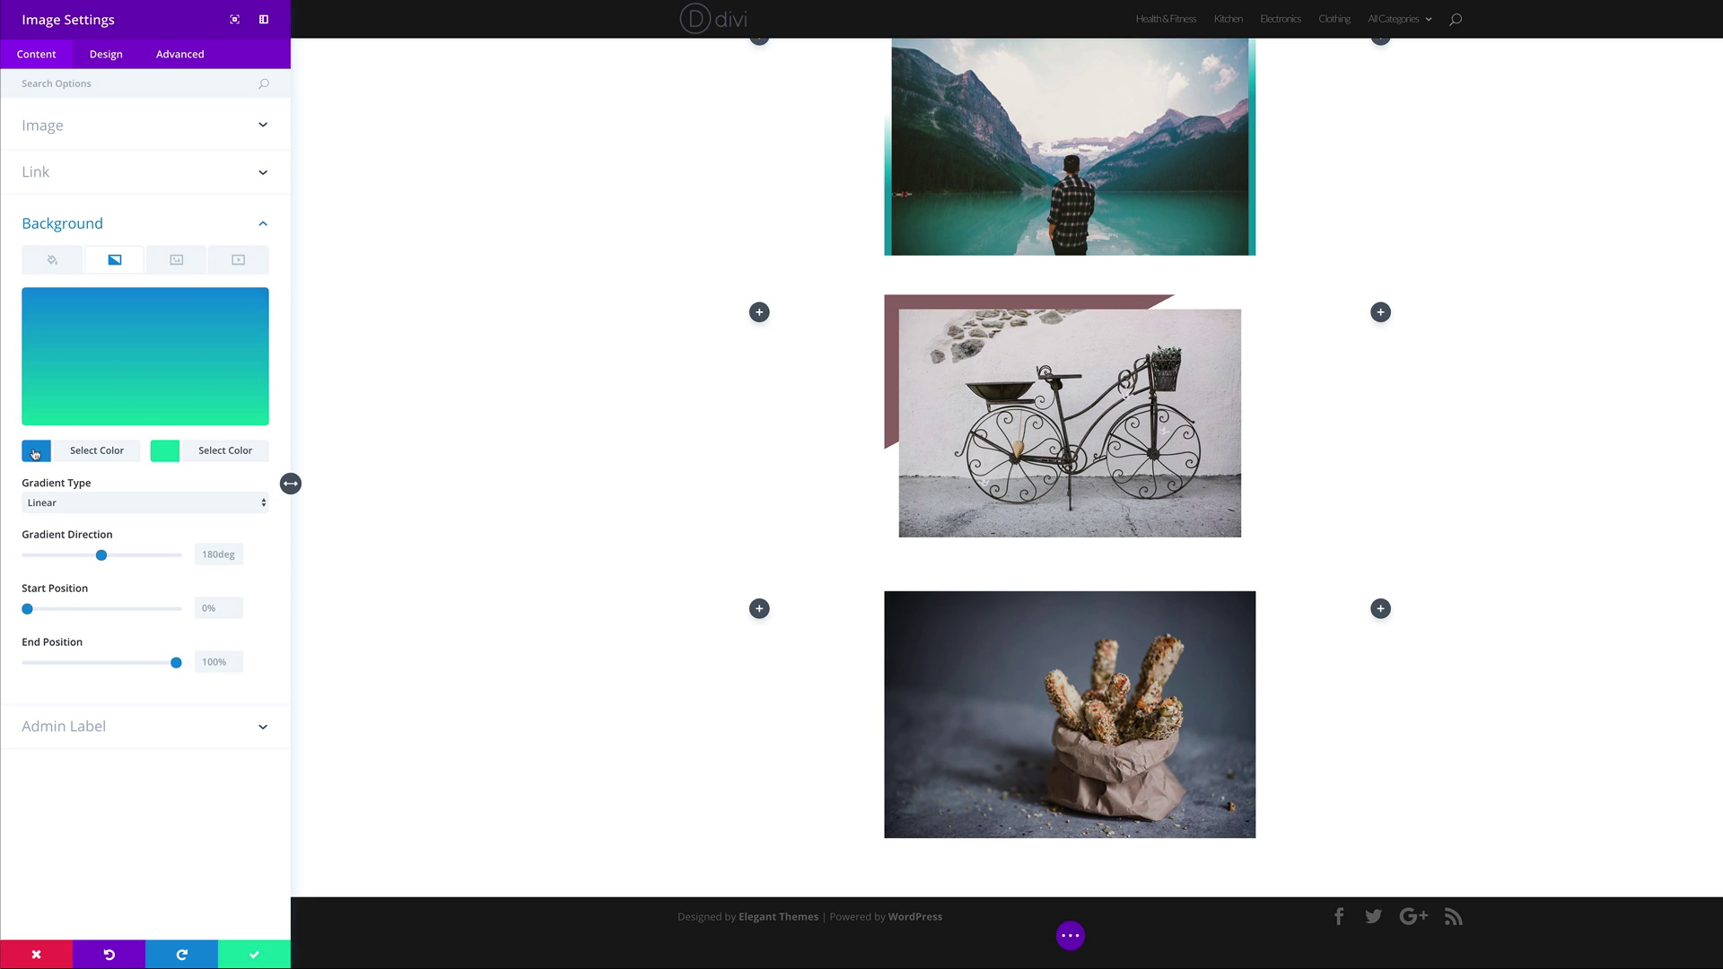
left_click(35, 452)
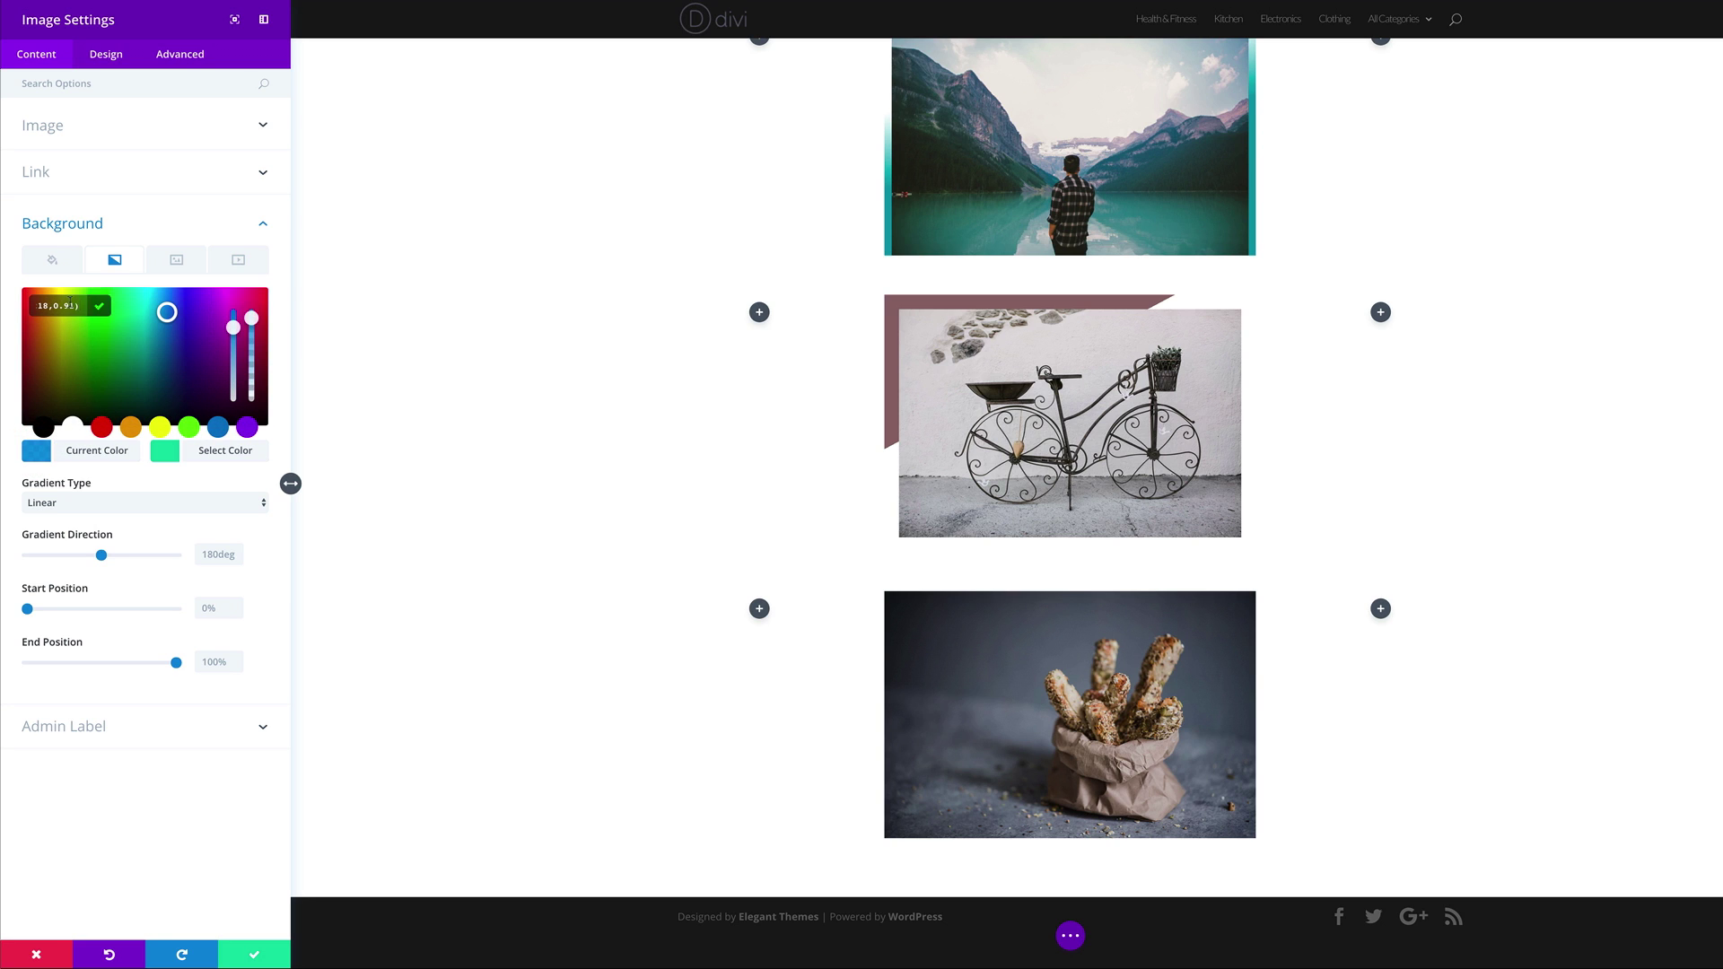
left_click_drag(59, 306, 39, 305)
key("BackSpace")
left_click(166, 453)
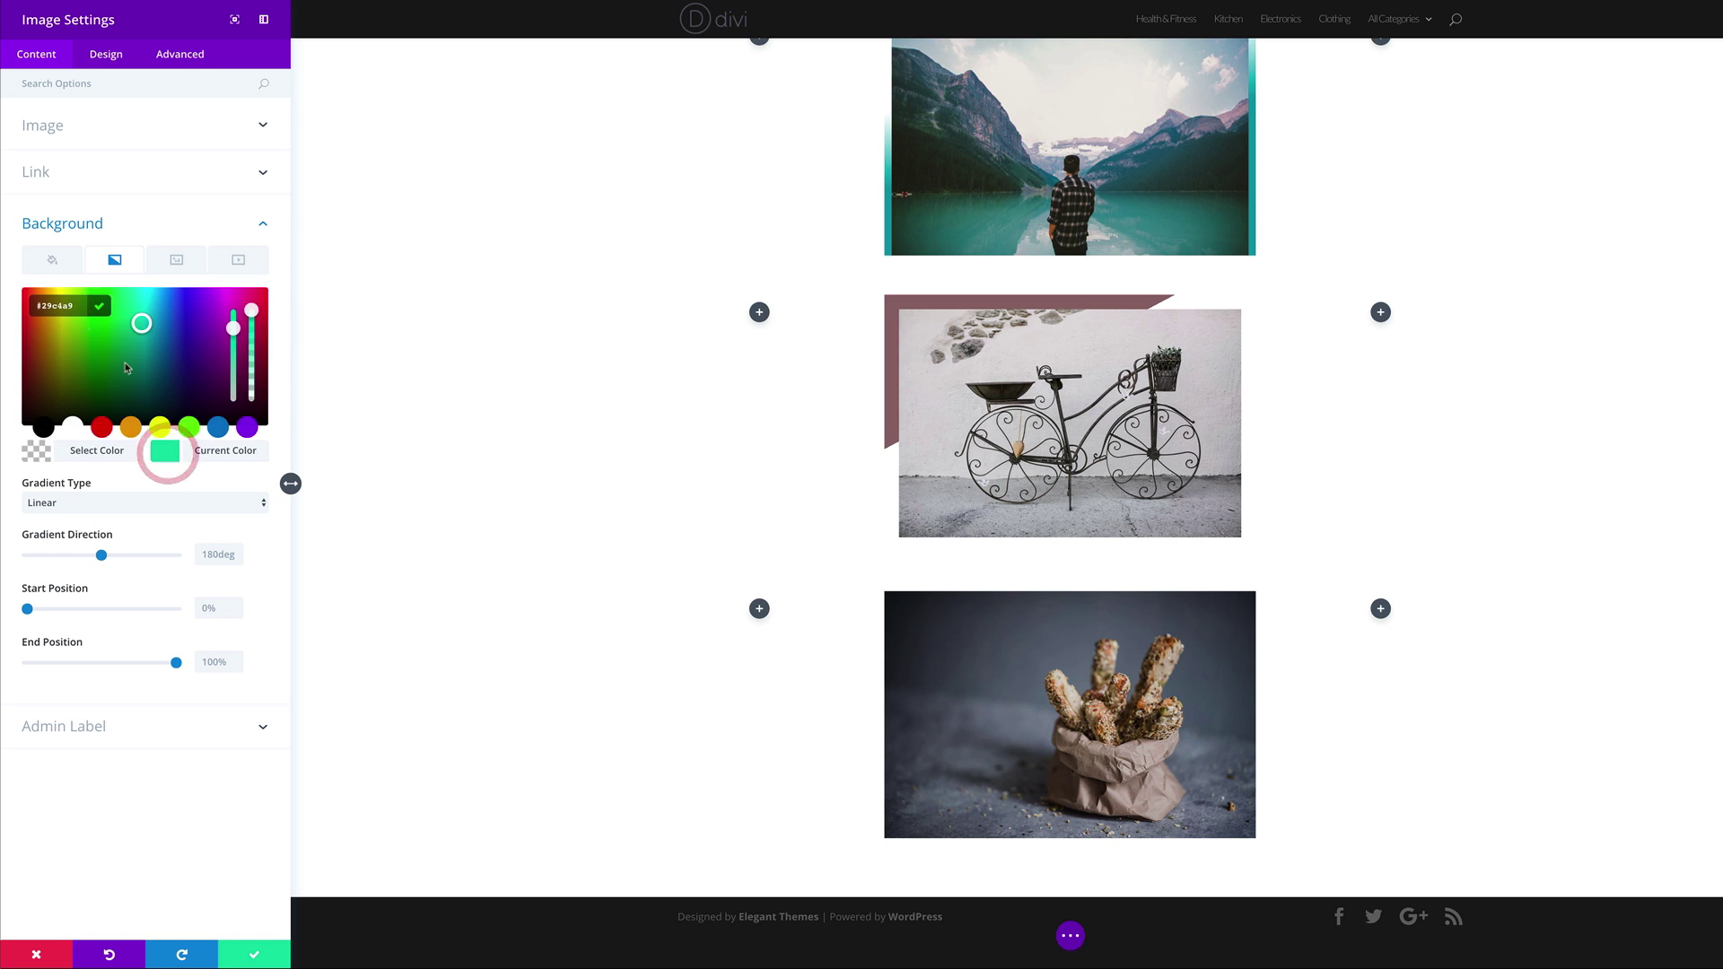
left_click_drag(233, 328, 234, 396)
left_click(283, 429)
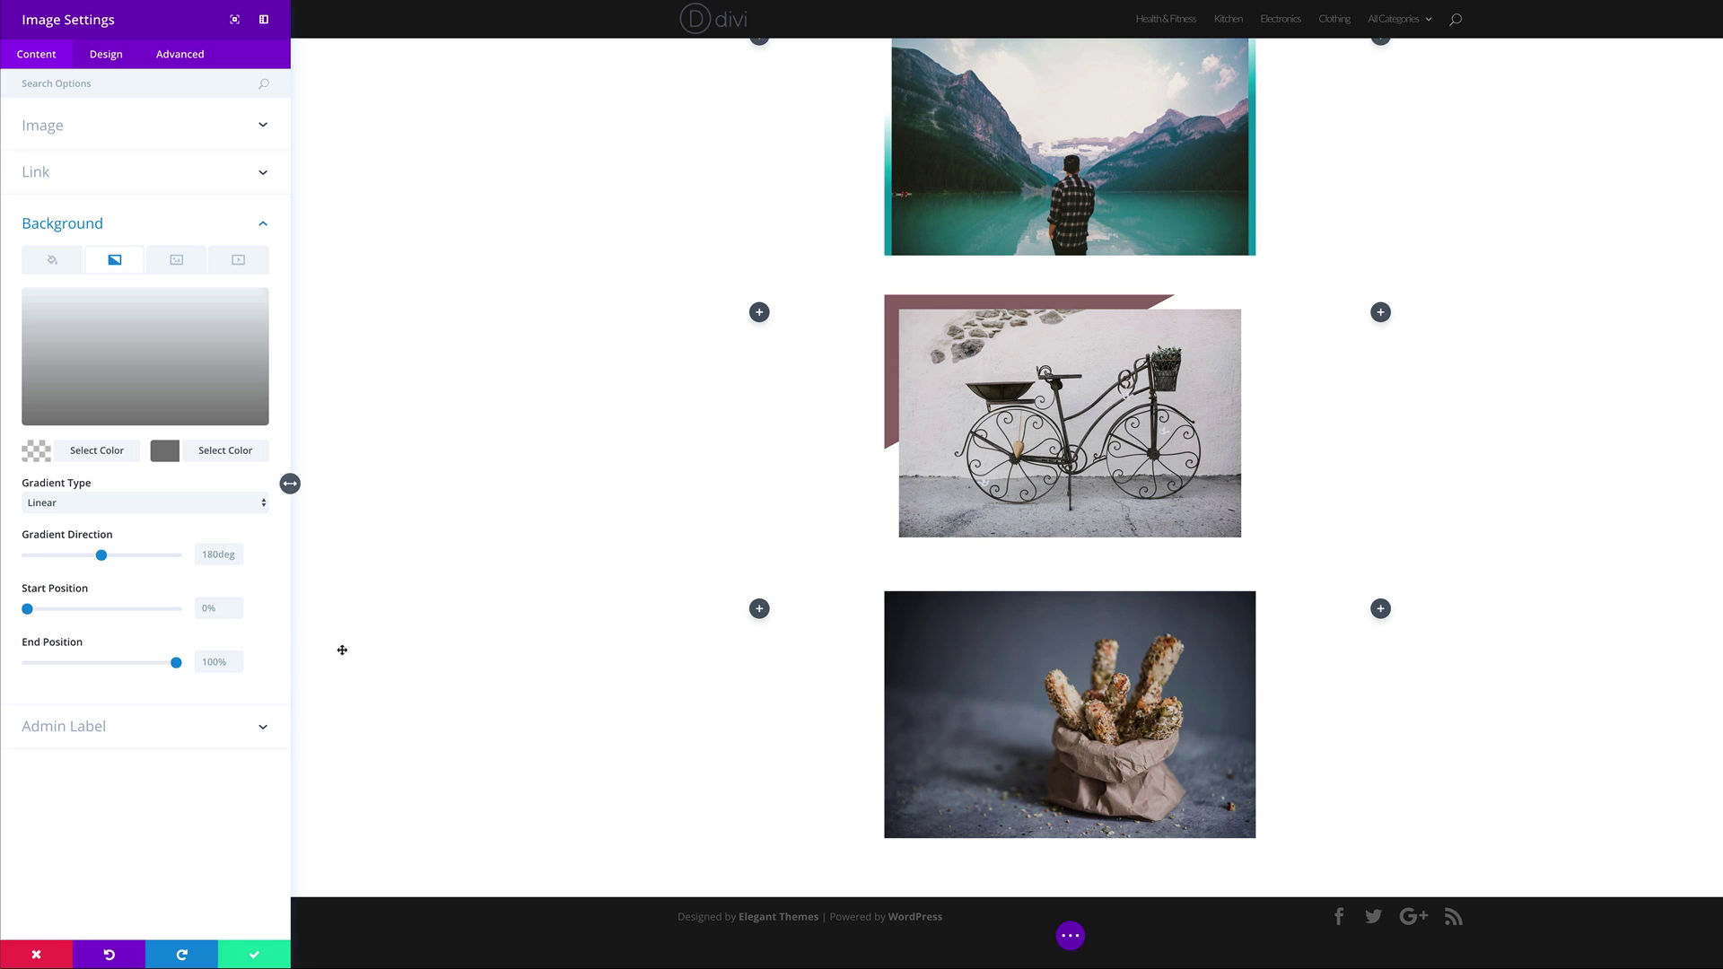
Set the breadsticks image's gradient start position to 65% and its end position to 78%.
left_click(205, 608)
type("65")
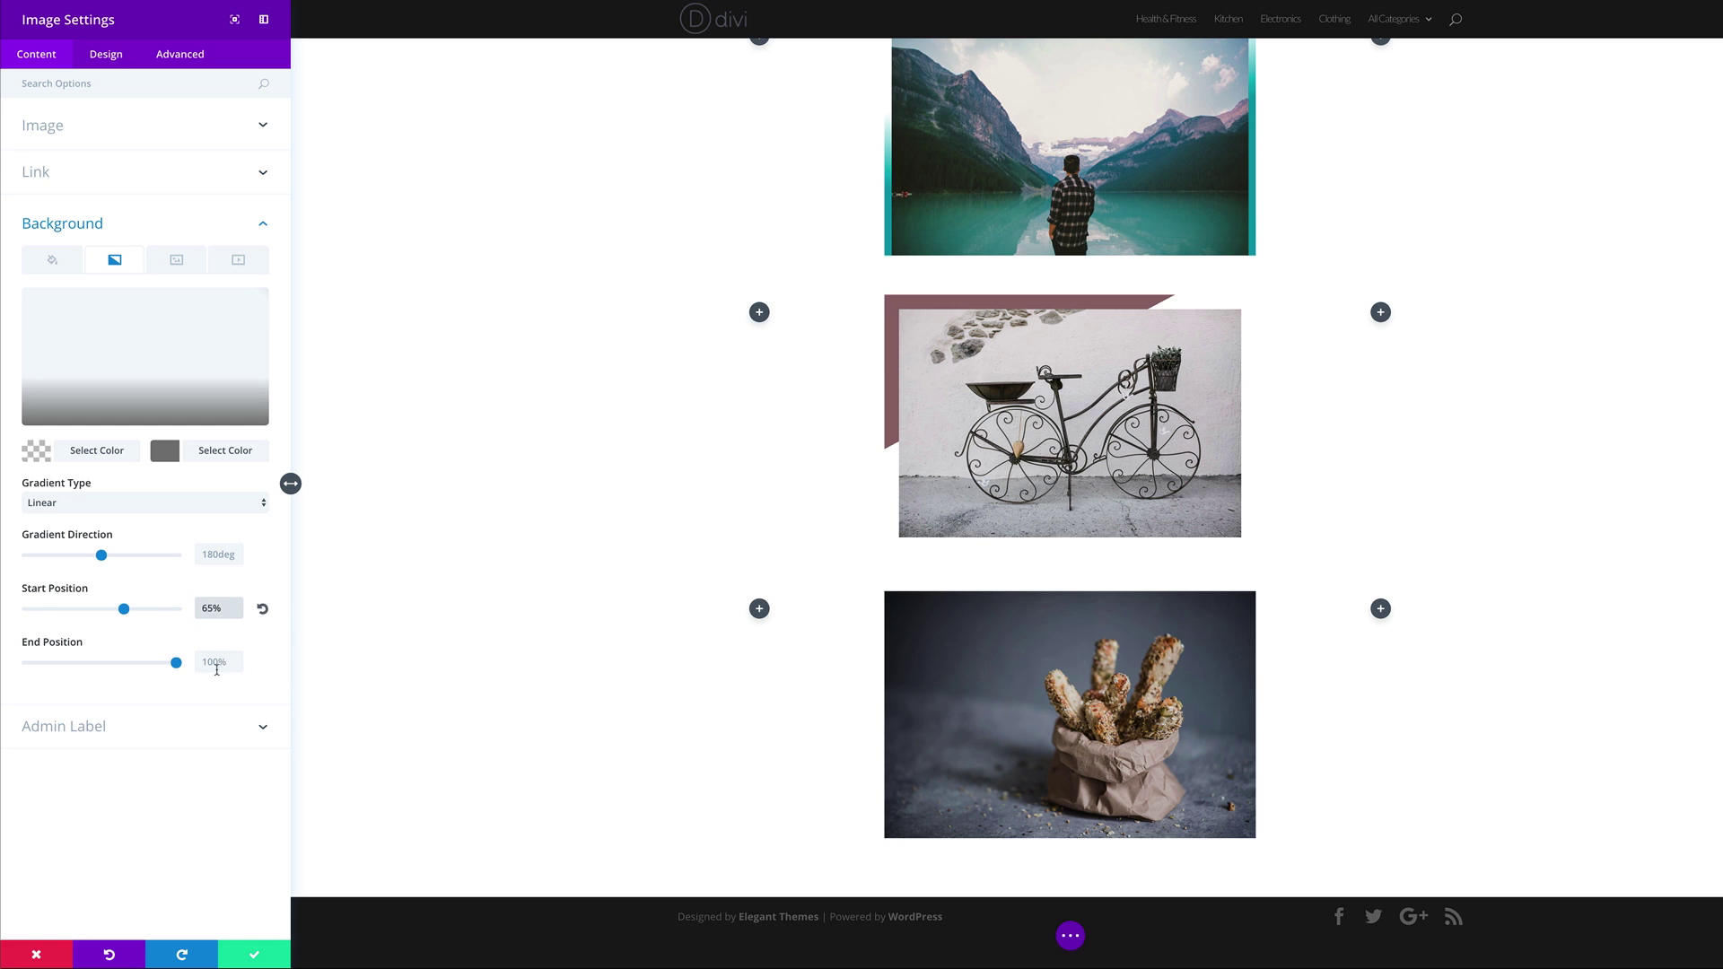
left_click(217, 664)
type("78")
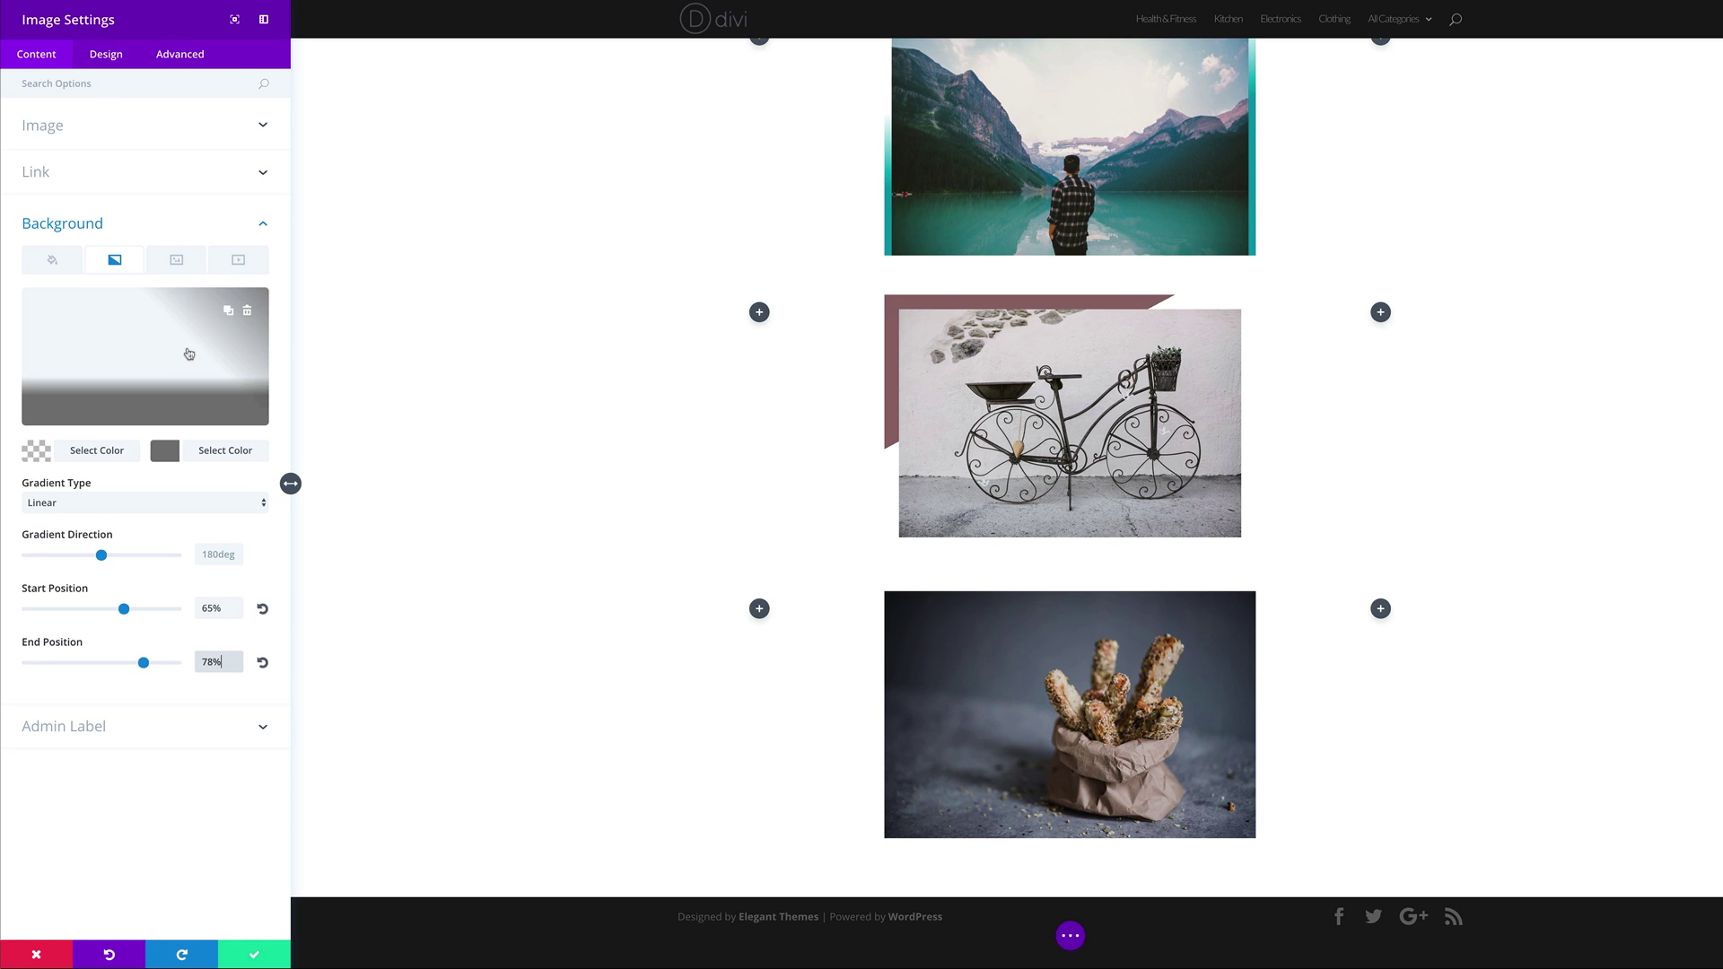
Enable a solid border on the breadsticks image in grey #777777 with a width of 3px.
left_click(163, 86)
left_click(106, 55)
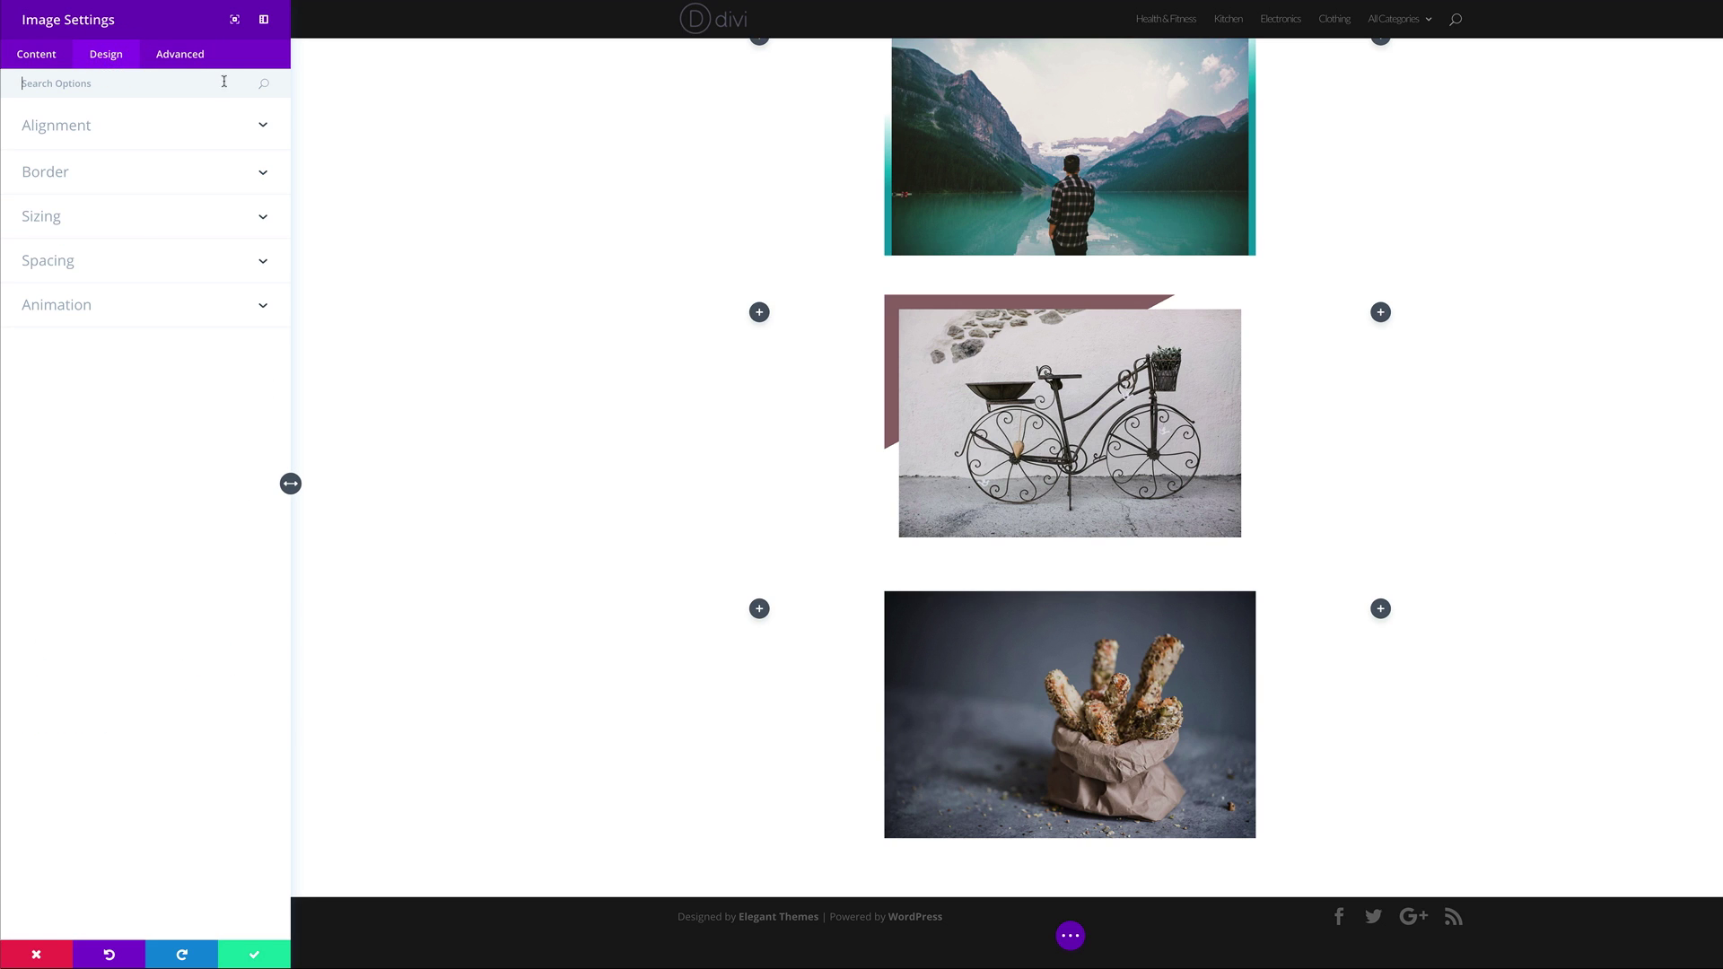
left_click(81, 176)
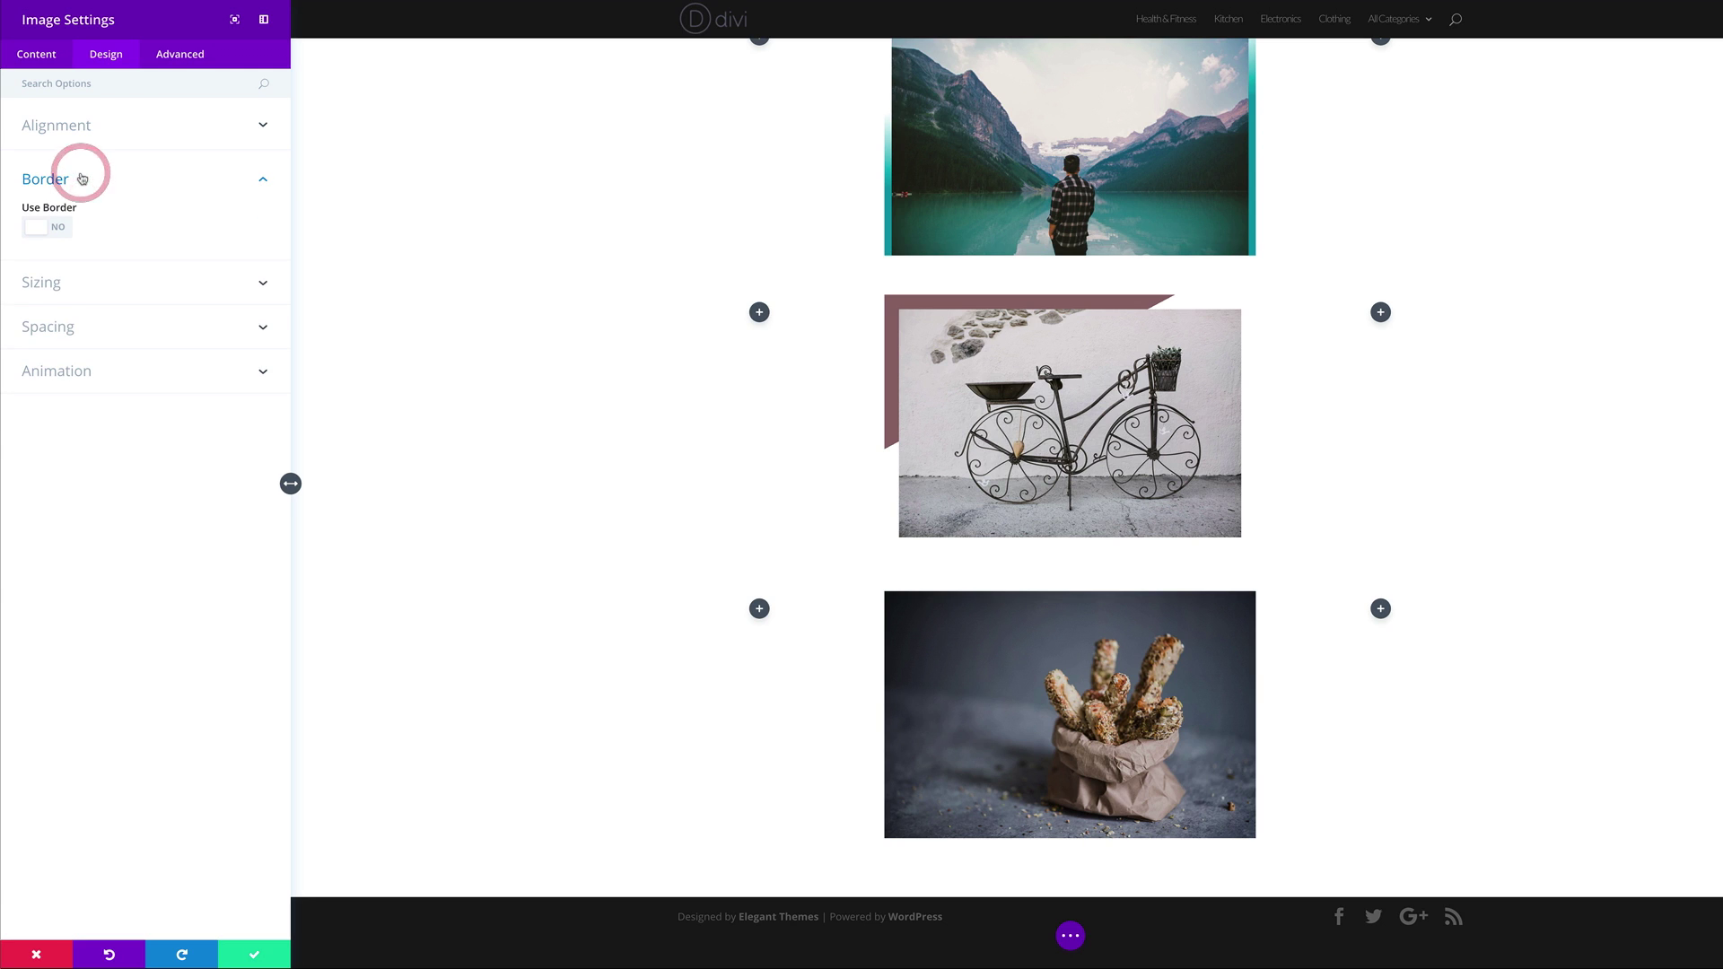
left_click(62, 229)
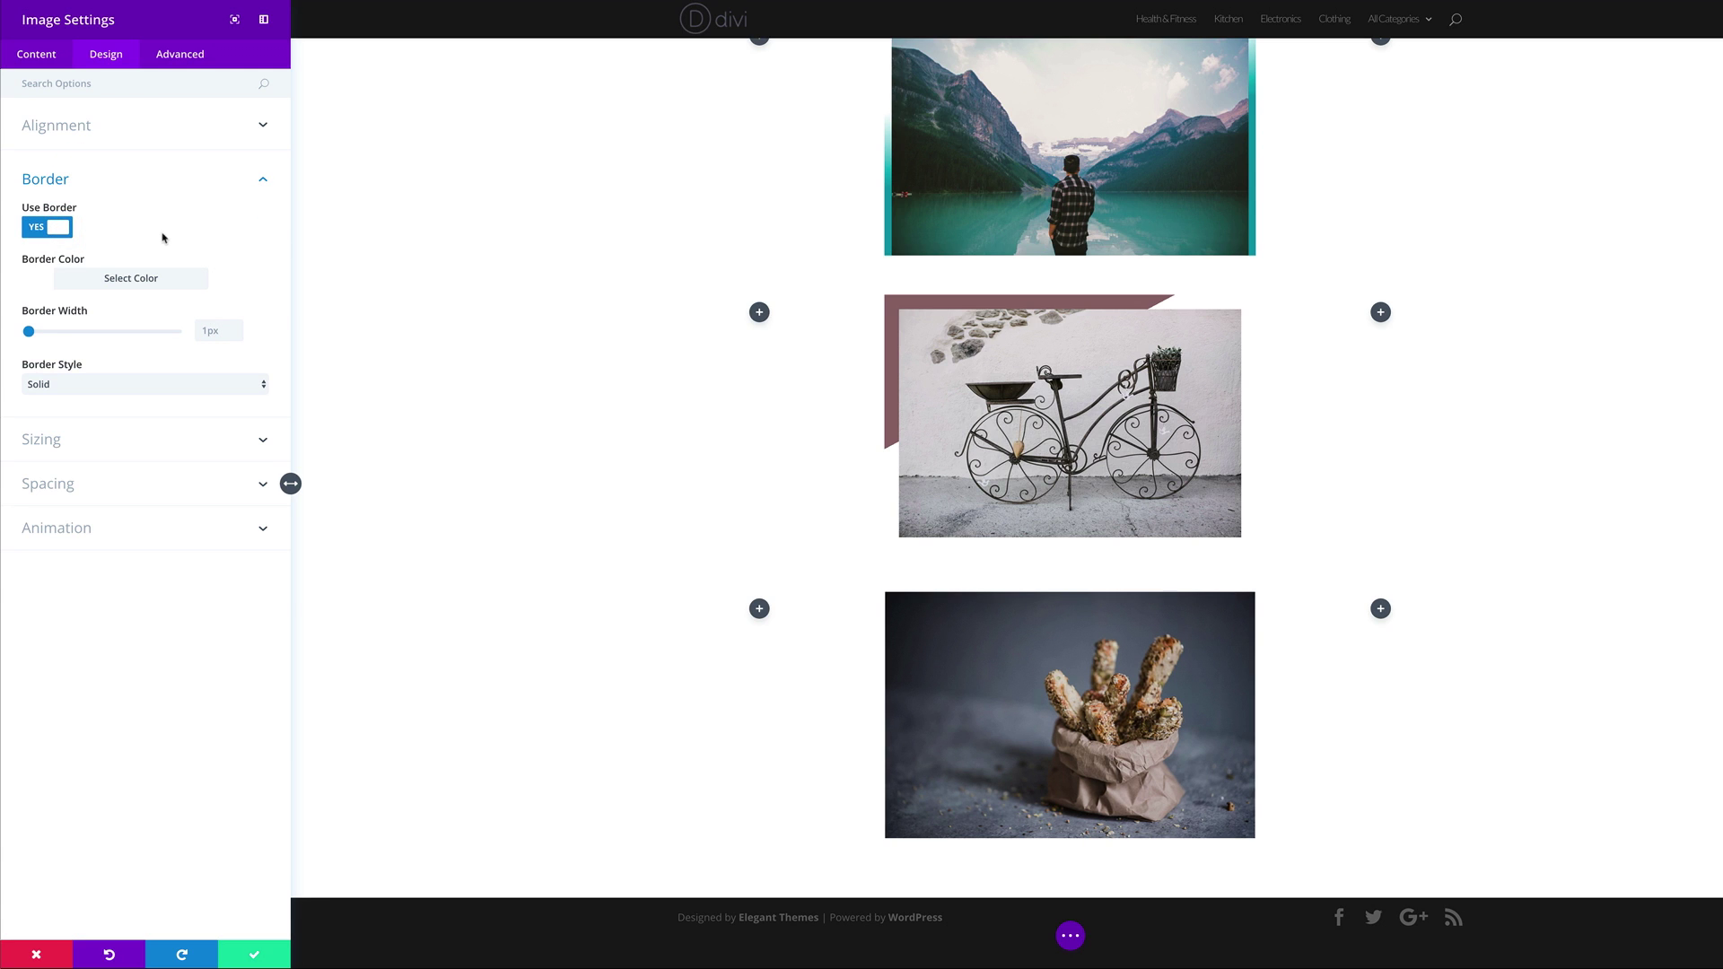
left_click(41, 282)
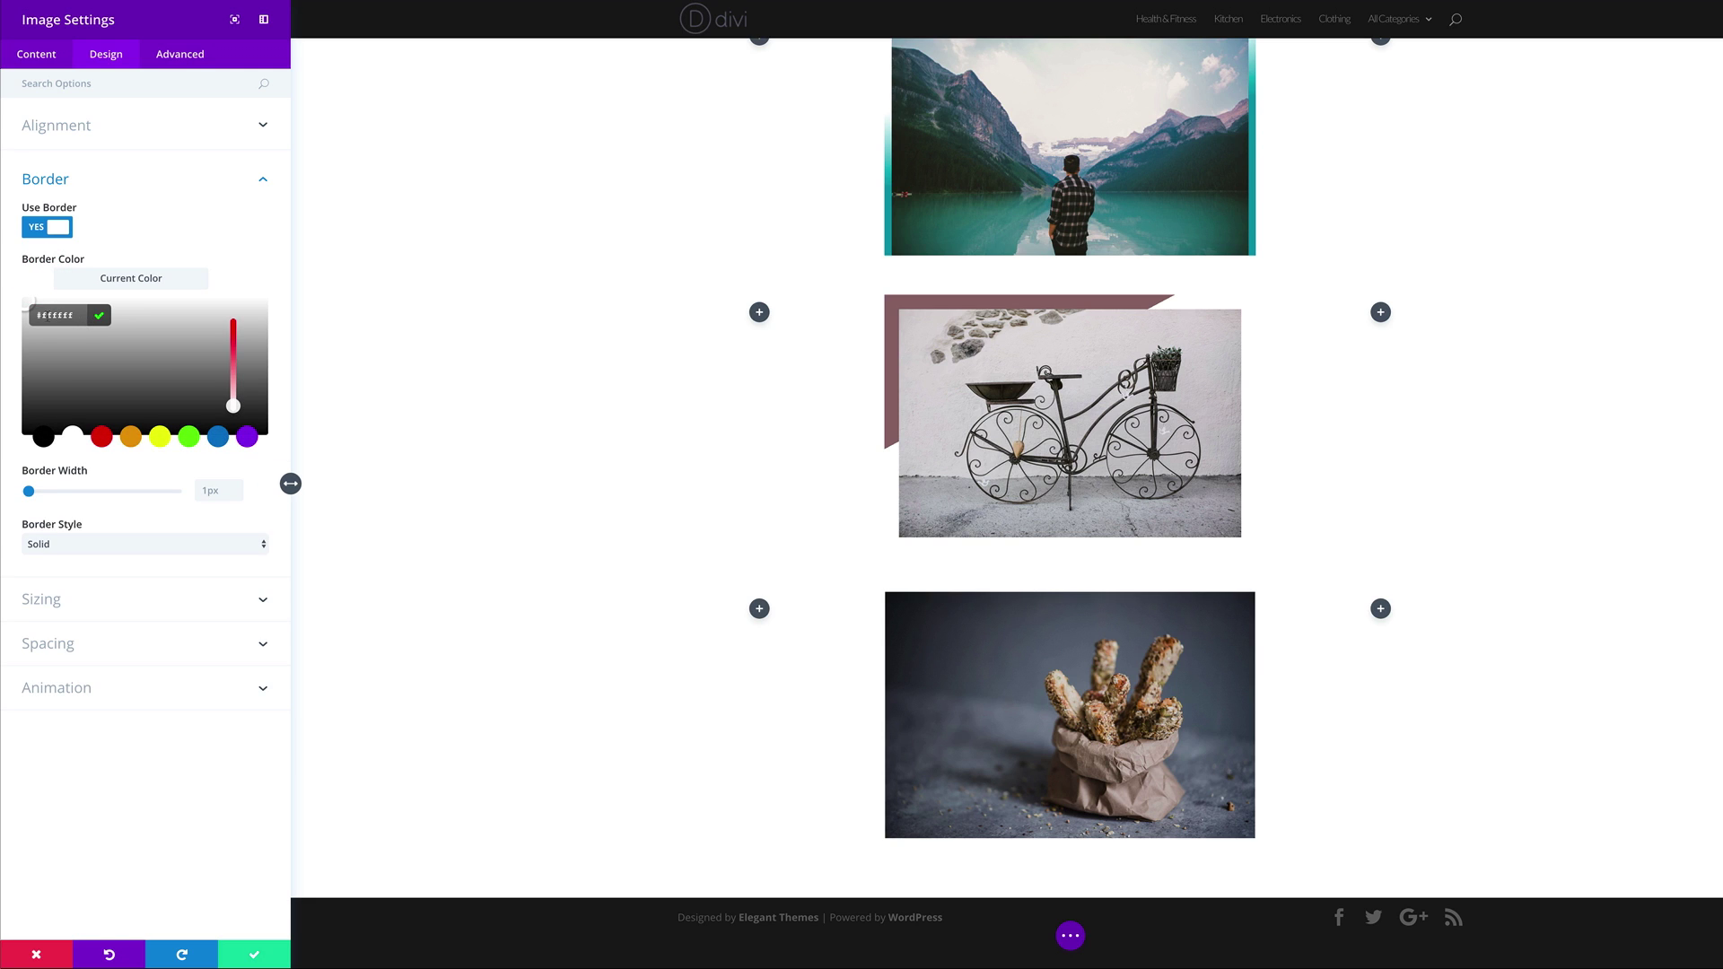
double_click(90, 317)
type("777777")
left_click(207, 491)
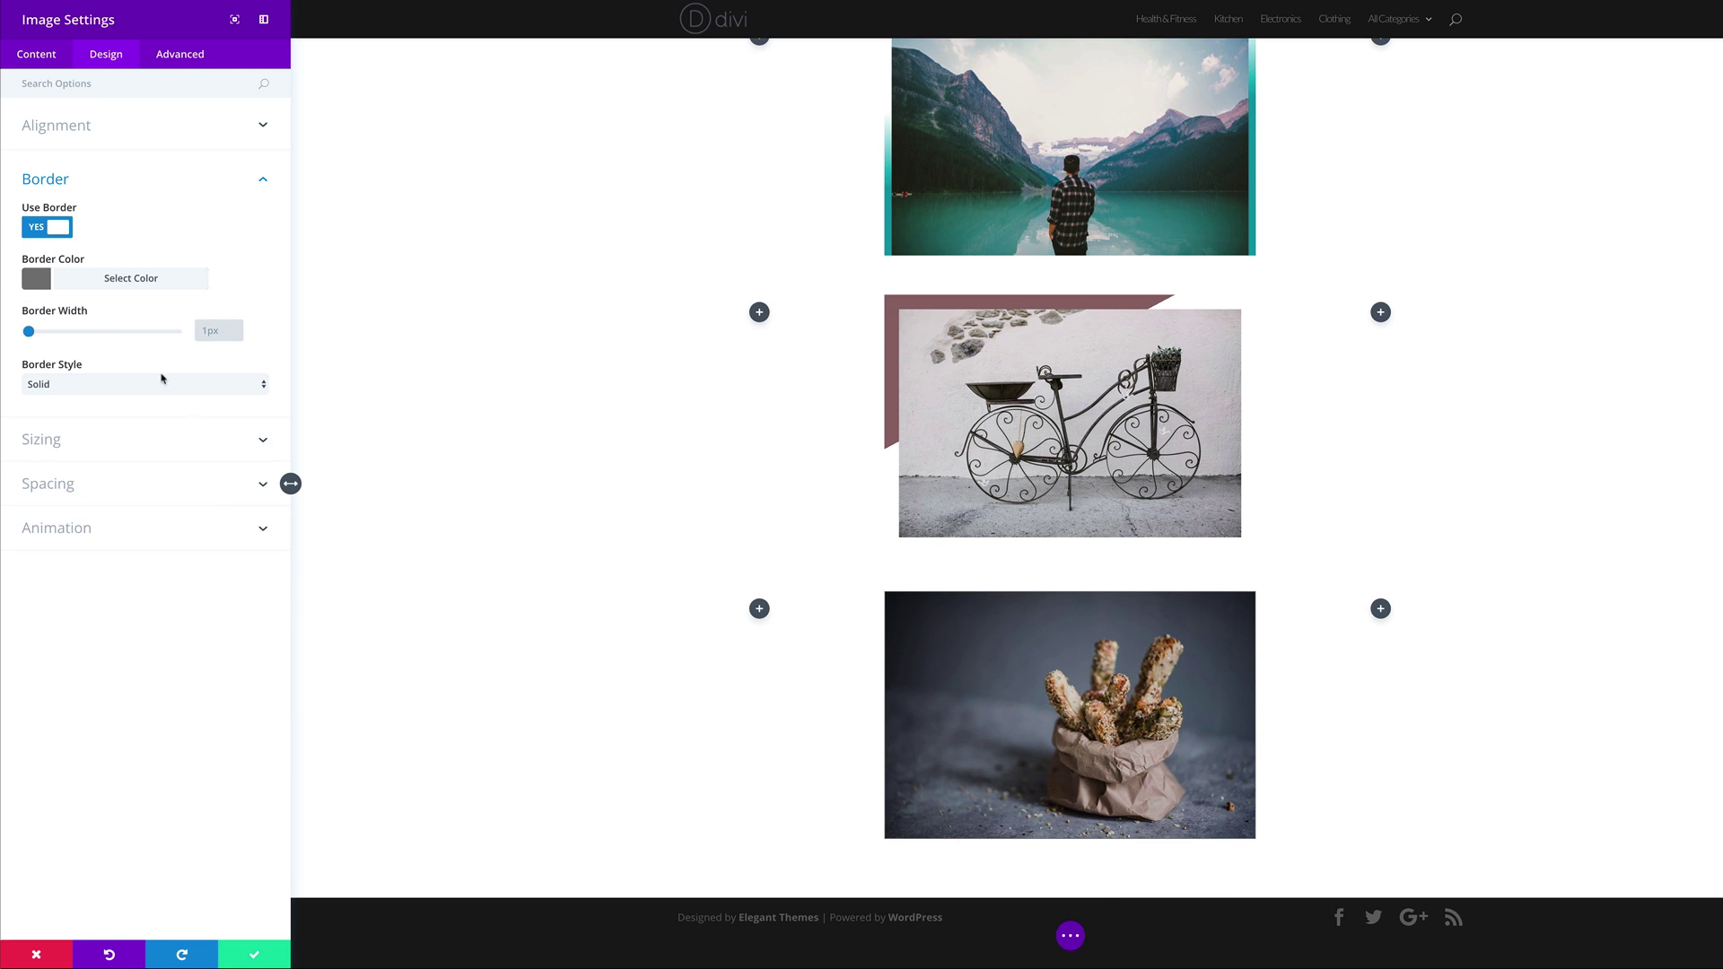
left_click(225, 327)
type("3")
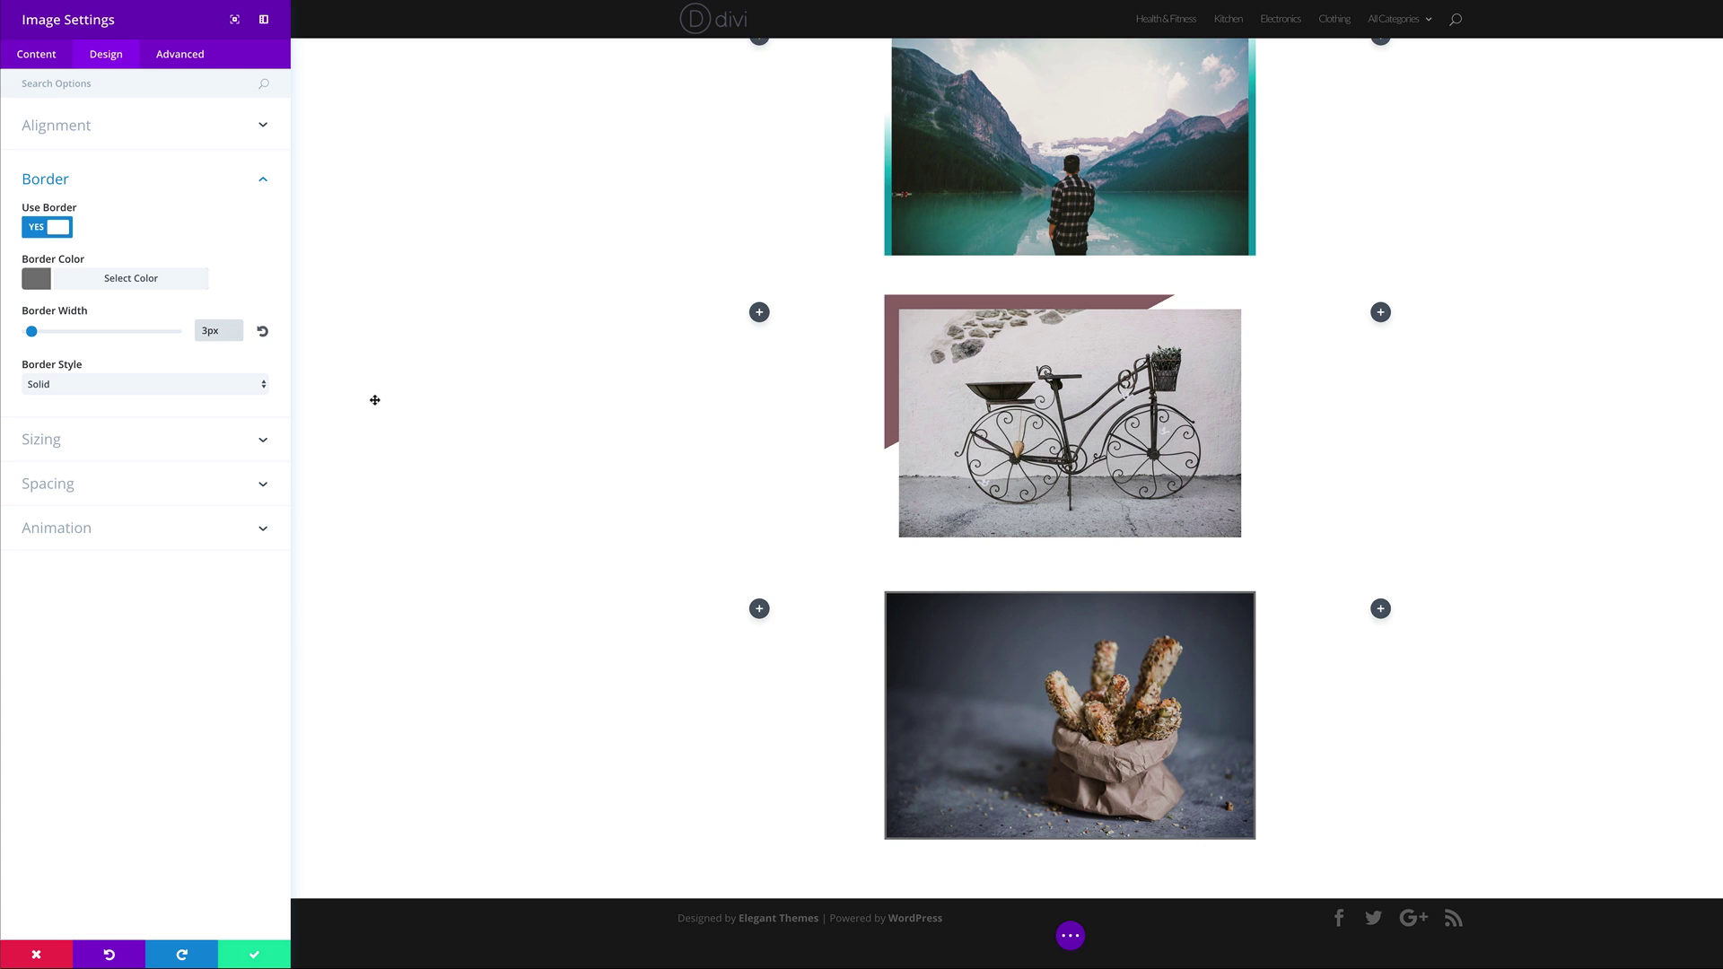
Give the breadsticks image 7px of custom padding on all four sides and save the module settings.
left_click(129, 492)
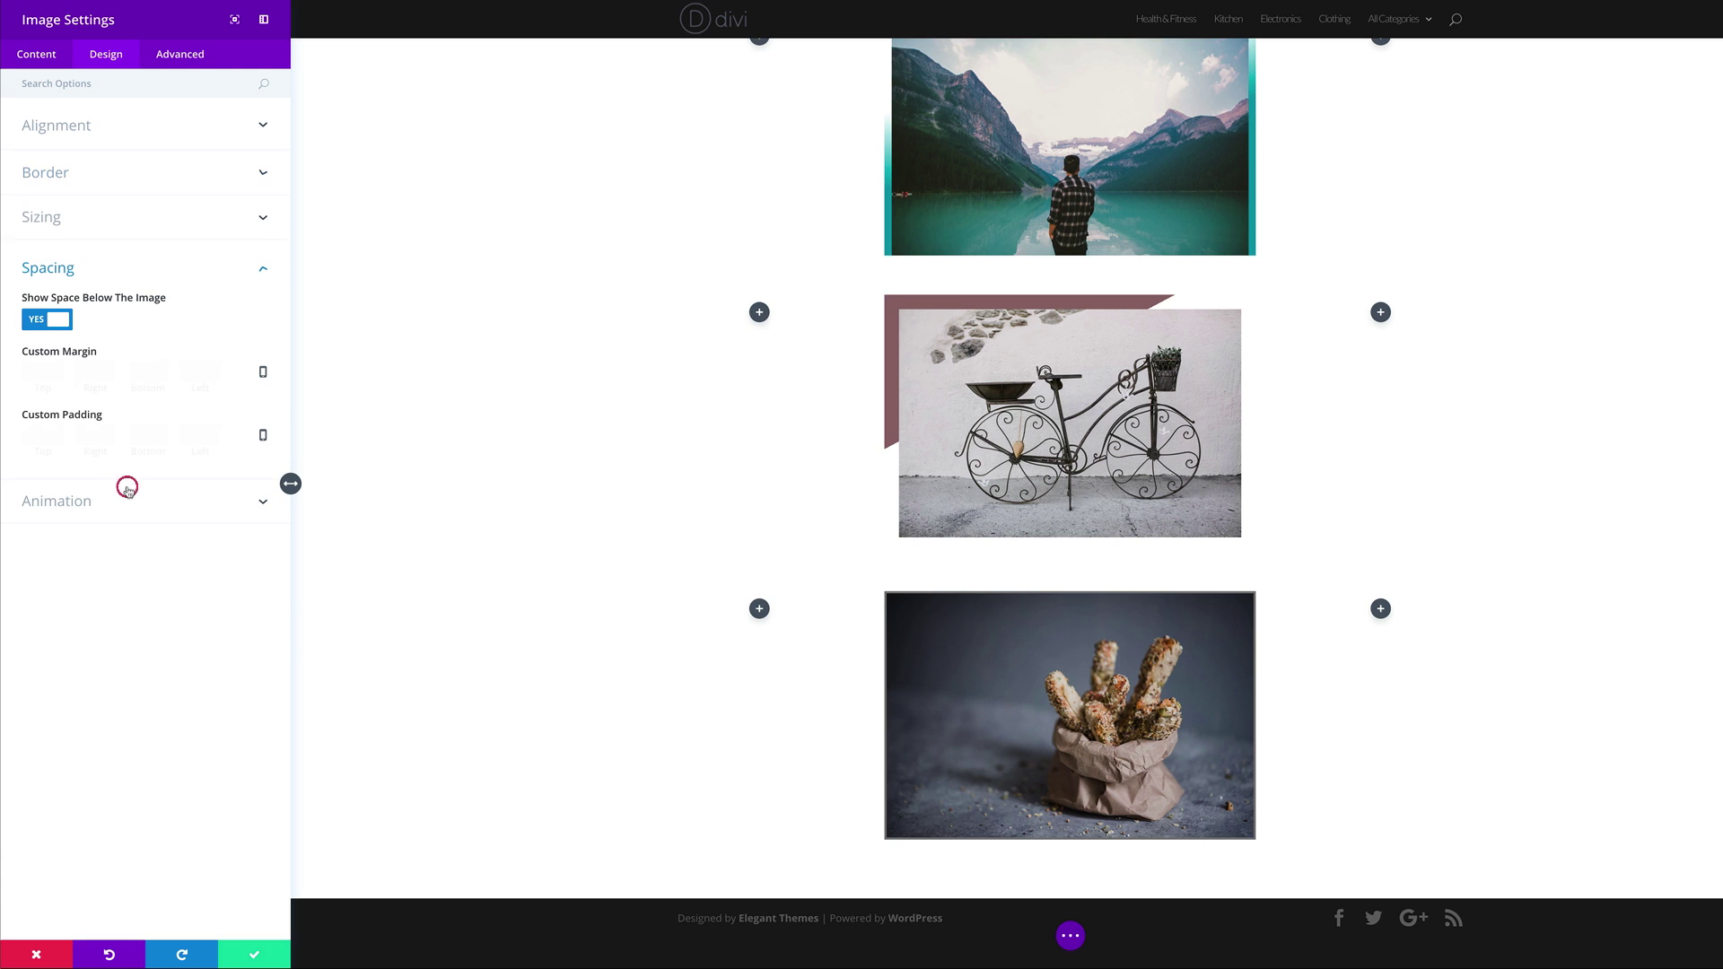
left_click(39, 436)
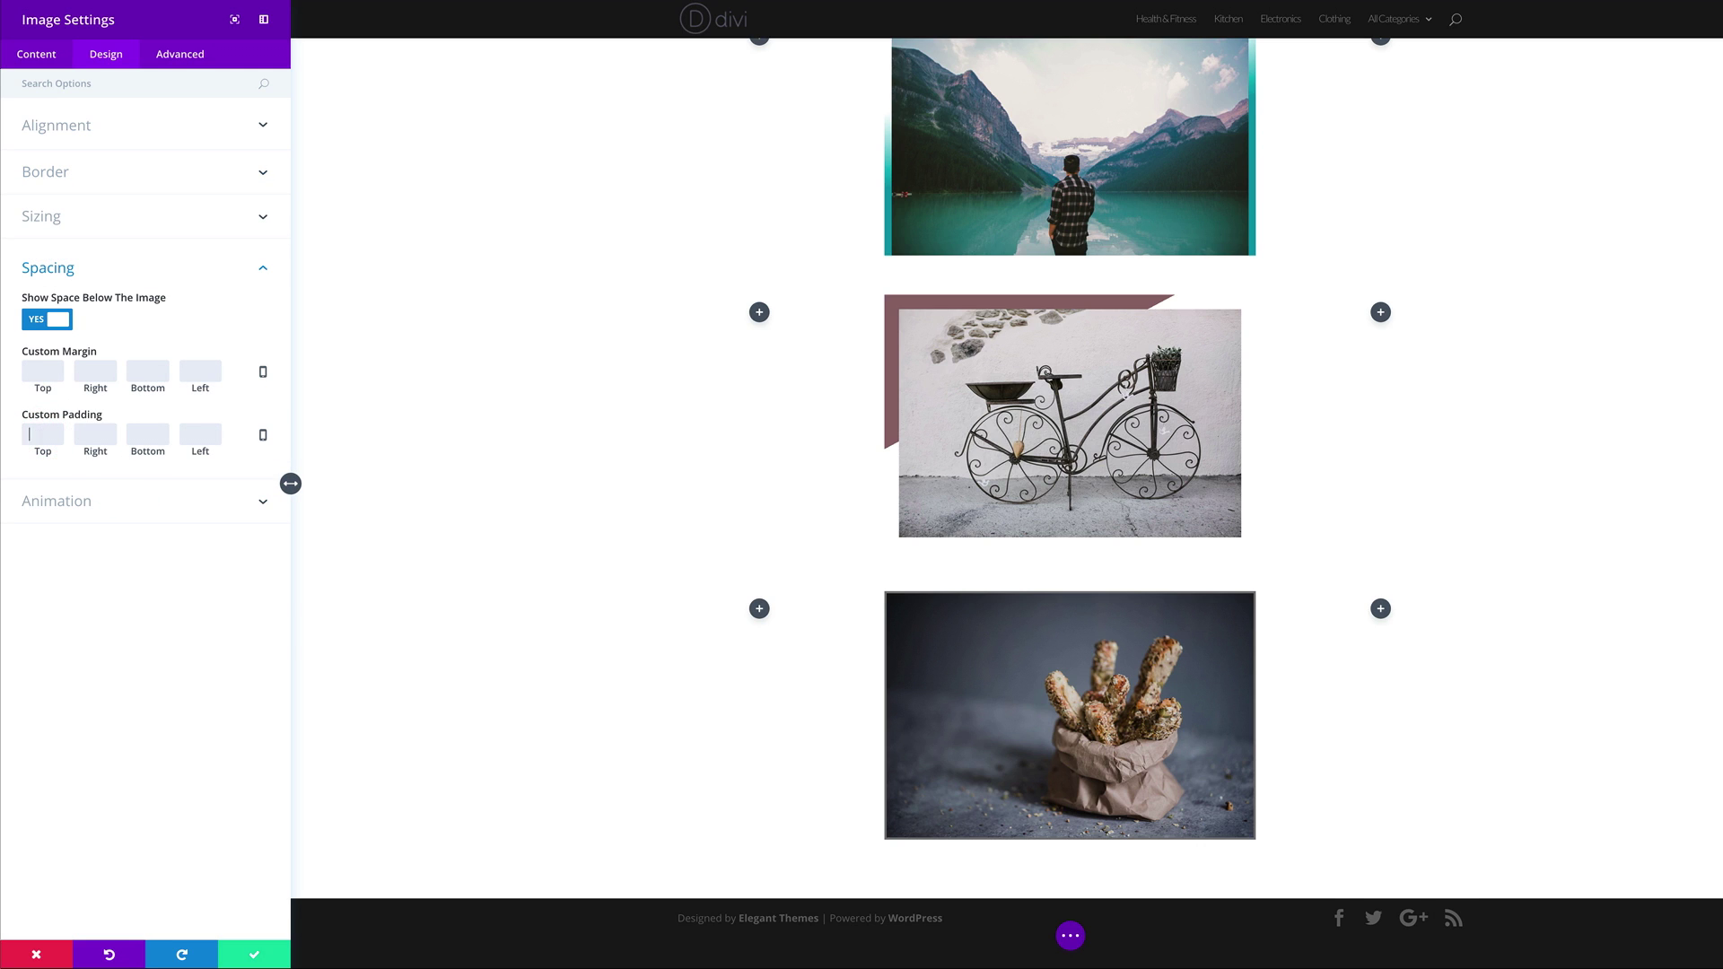
type("7")
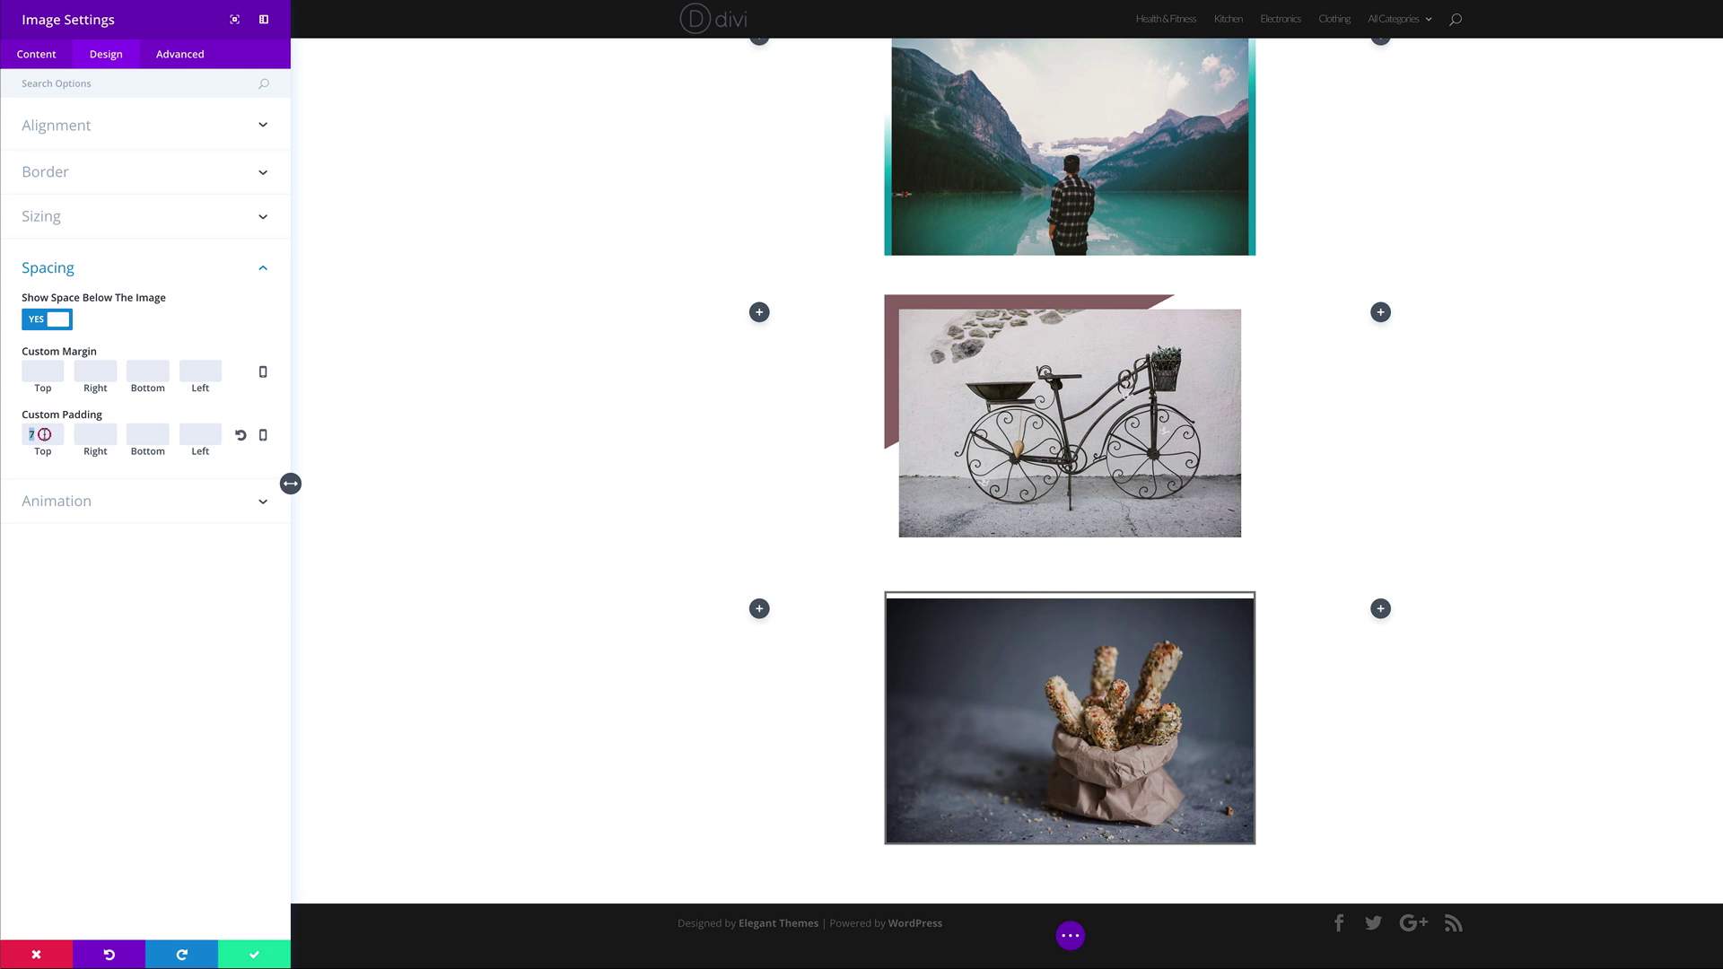
key("Tab")
type("7")
key("Tab")
type("7")
key("Tab")
type("7")
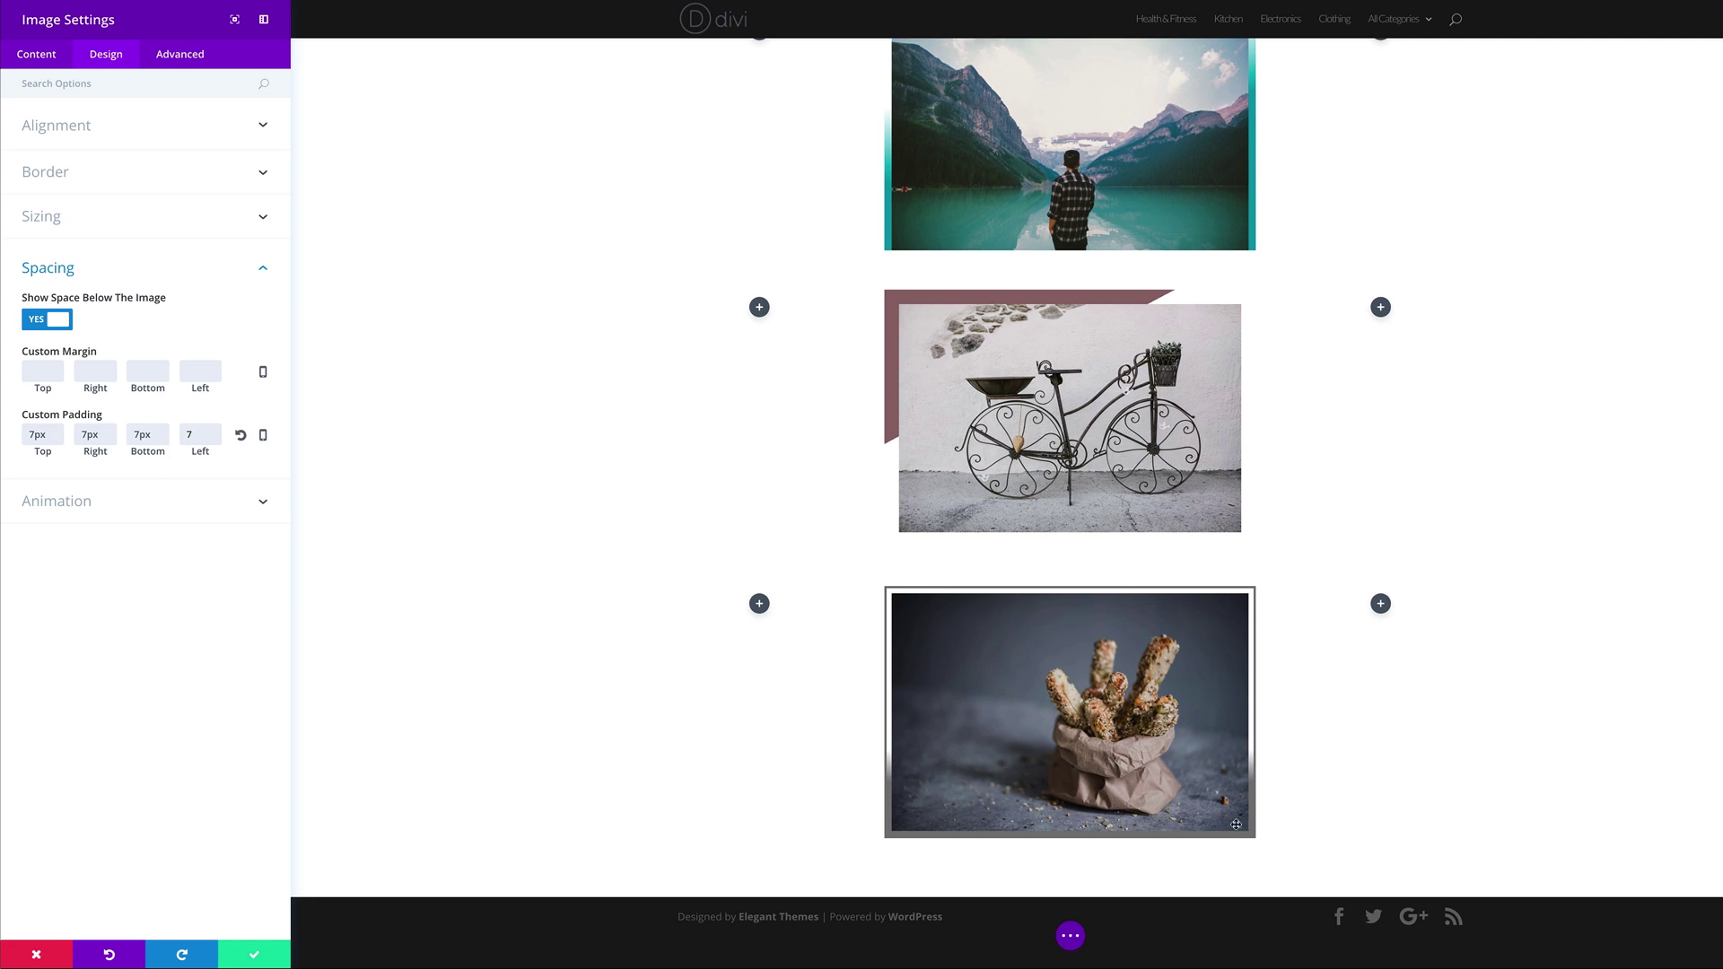
left_click(259, 953)
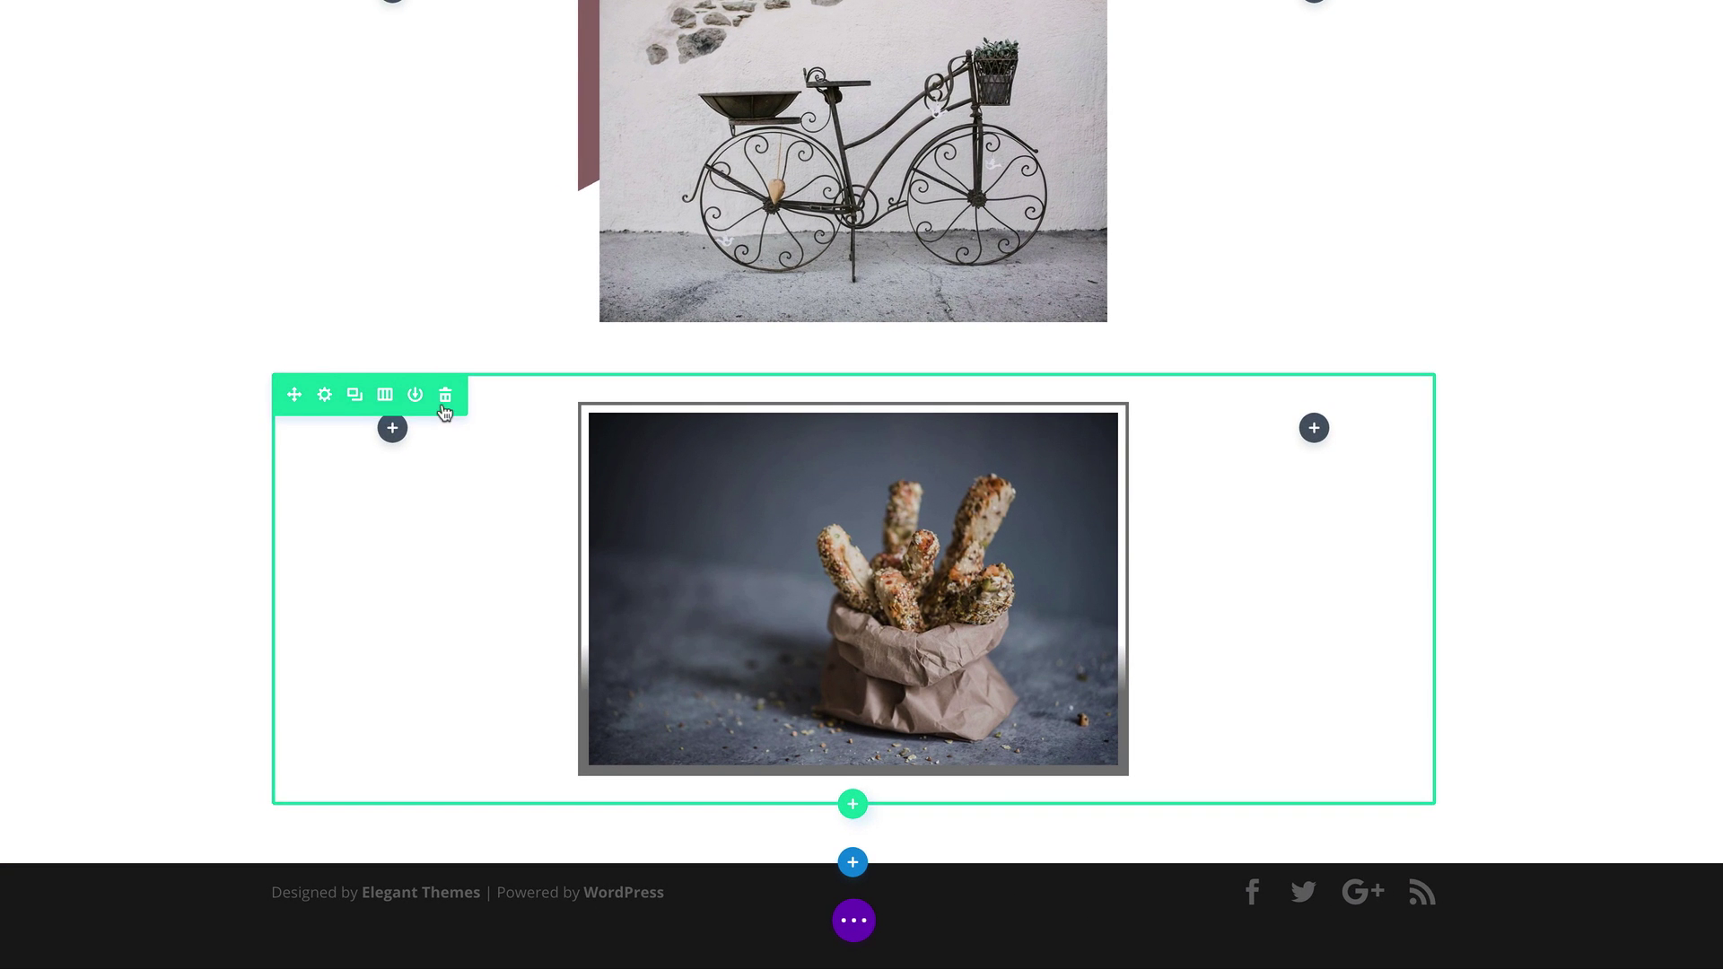
Duplicate the breadsticks image's row and delete the copied image from the new row's middle column.
left_click(355, 397)
scroll(355, 400, "down", 5)
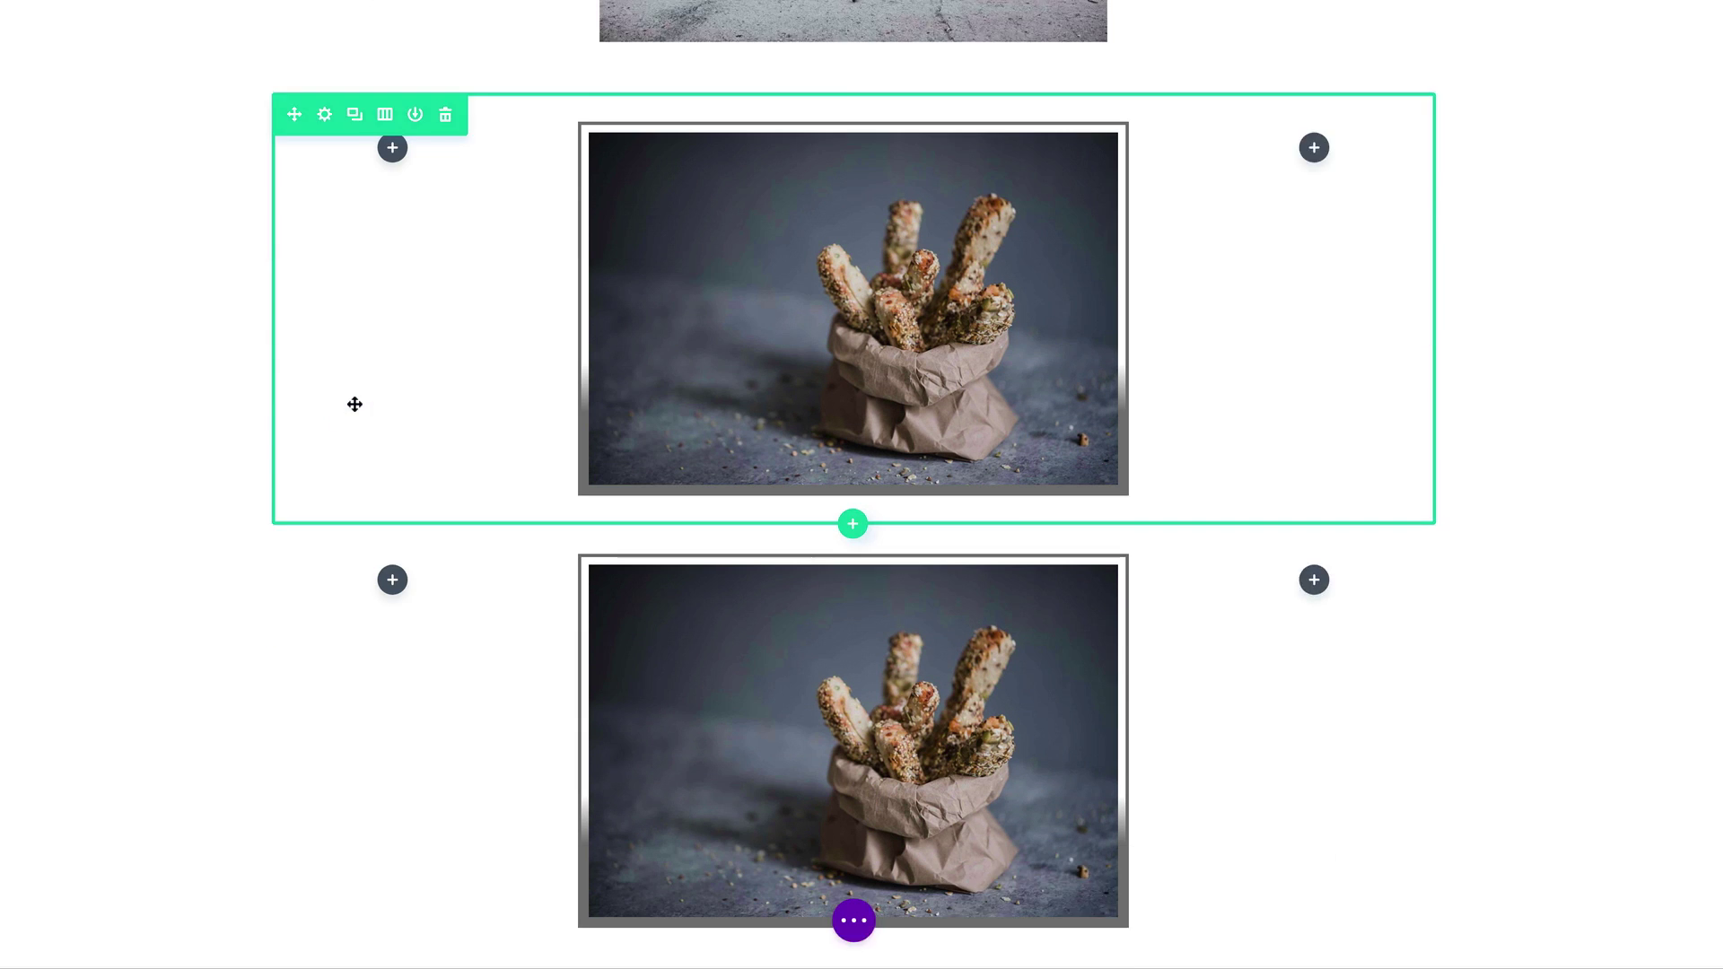
left_click(912, 493)
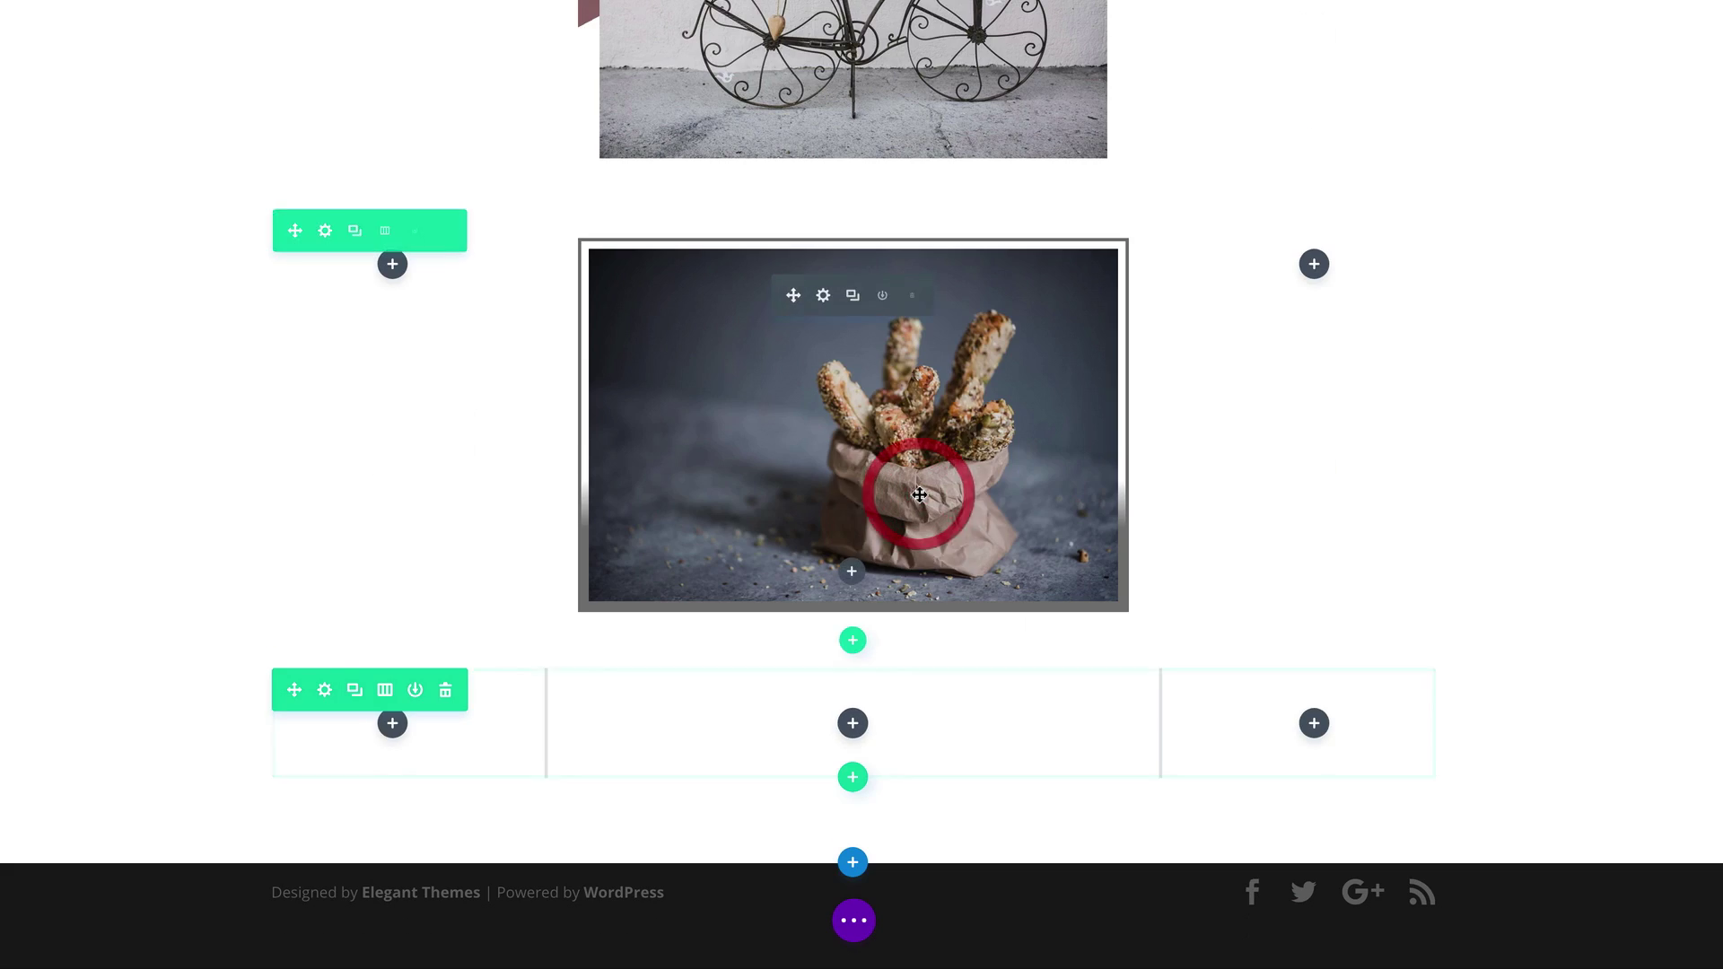
Insert an Image module in the empty row's middle column and choose the coffee cup and newspaper photo from the media library.
left_click(852, 723)
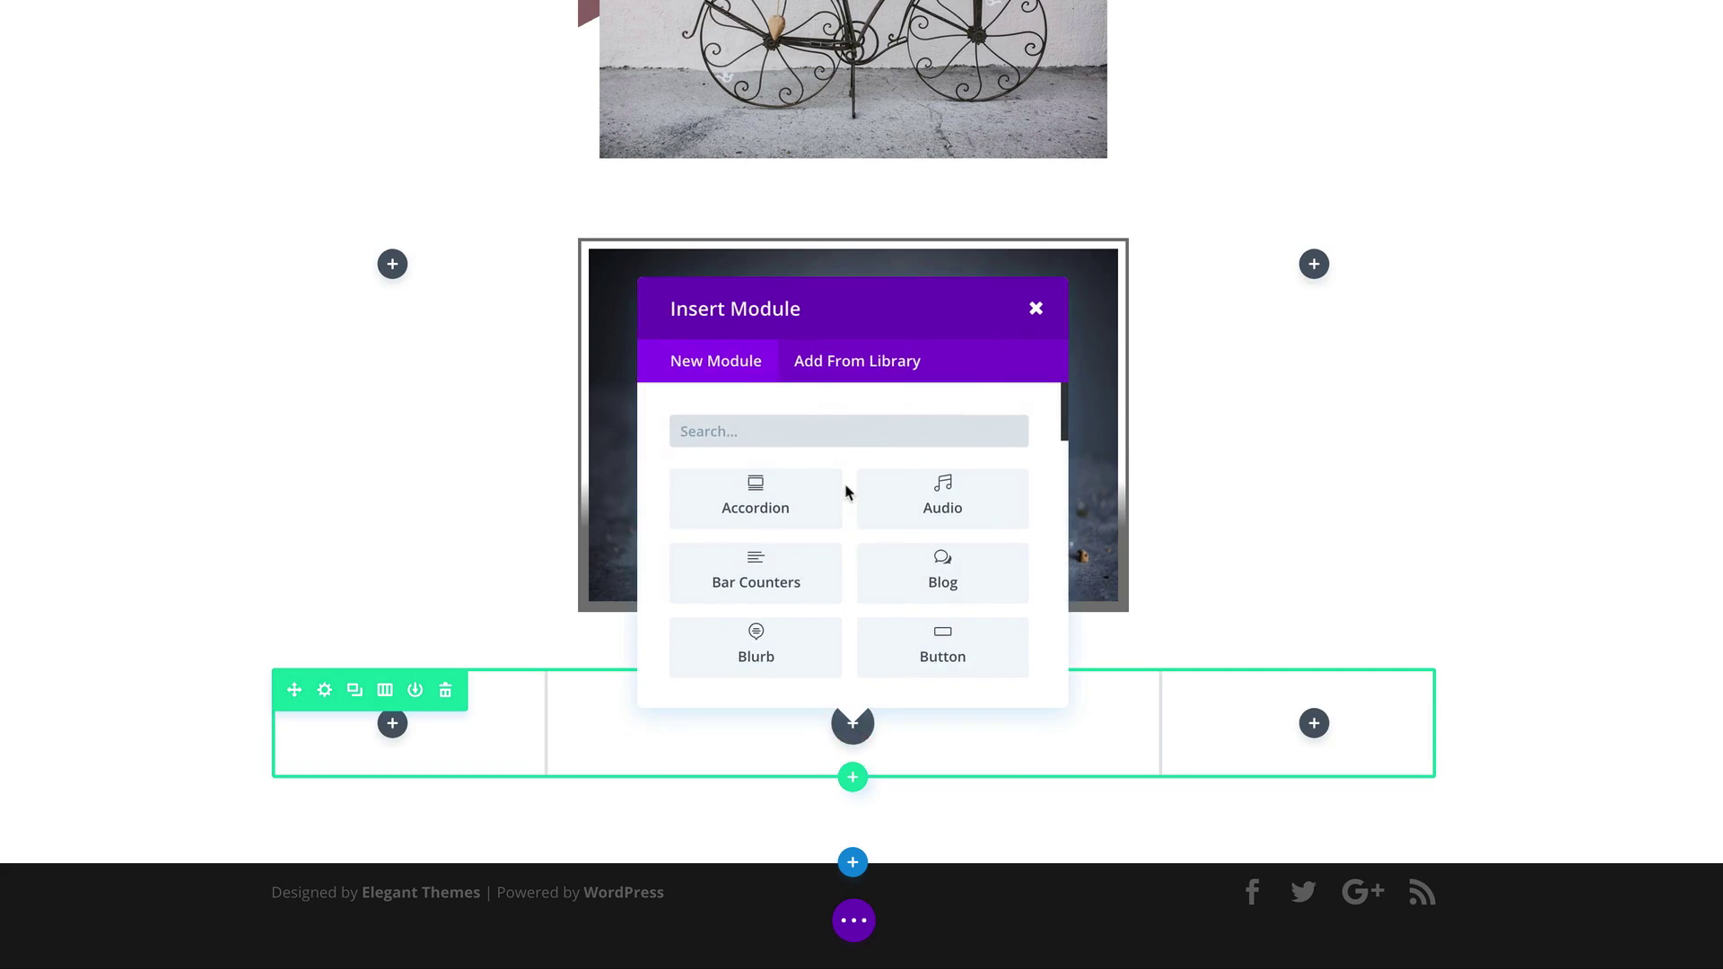
type("ima")
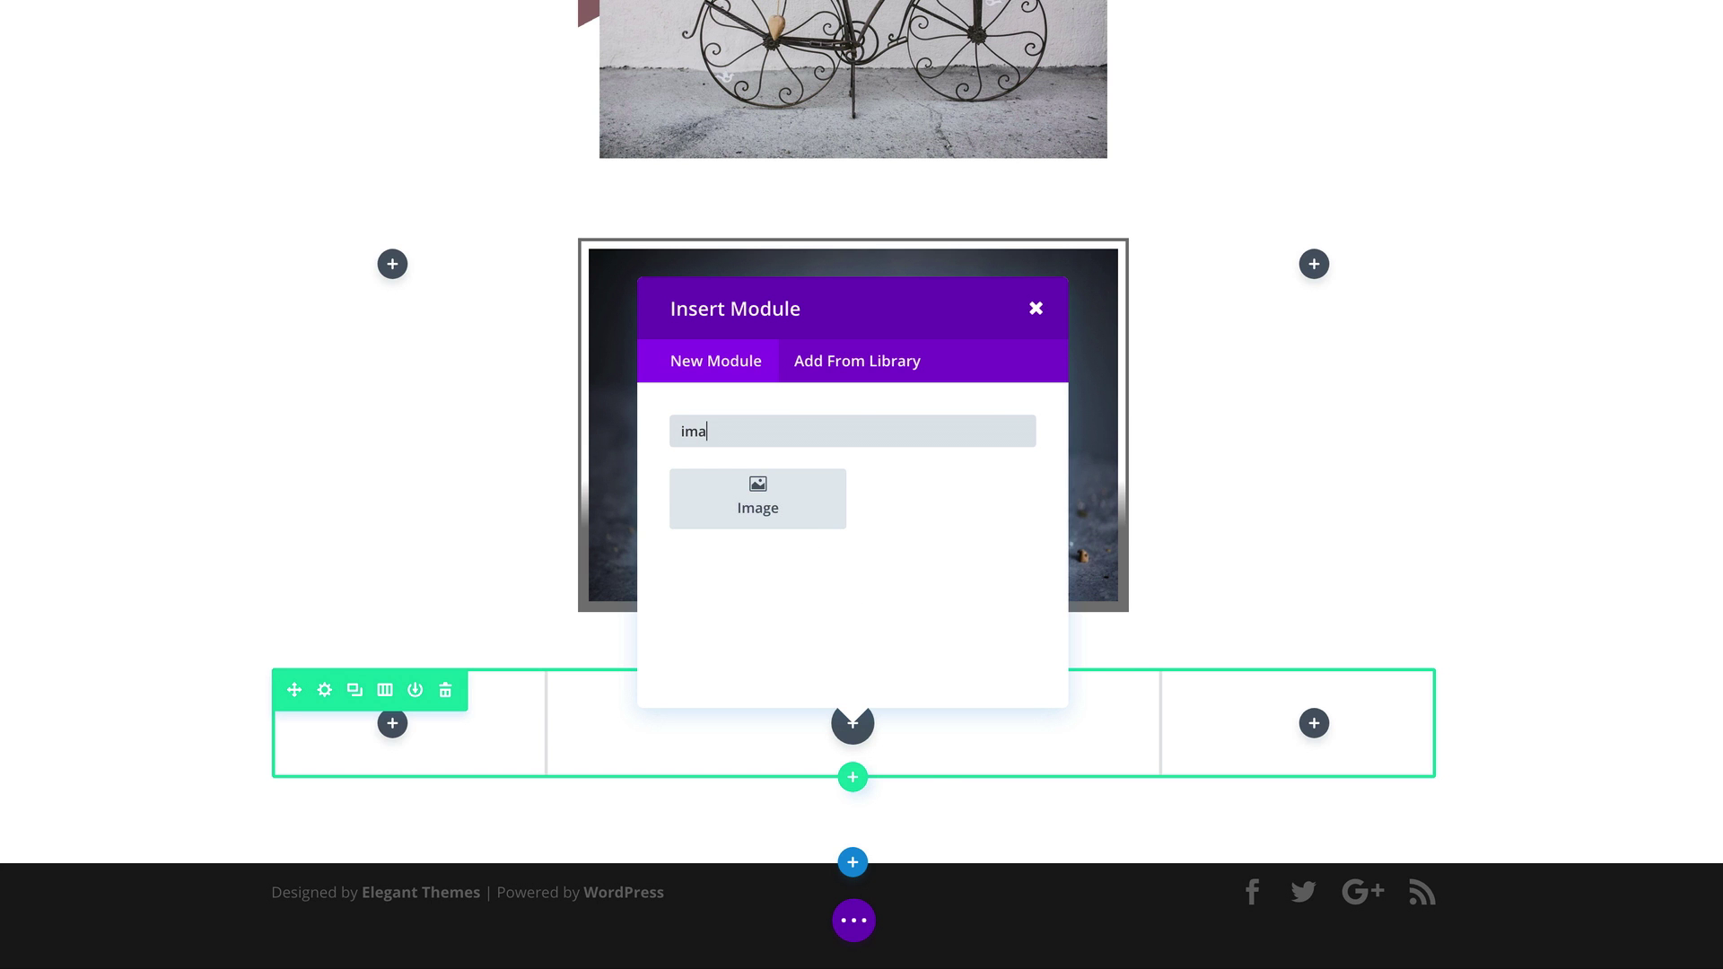
left_click(789, 503)
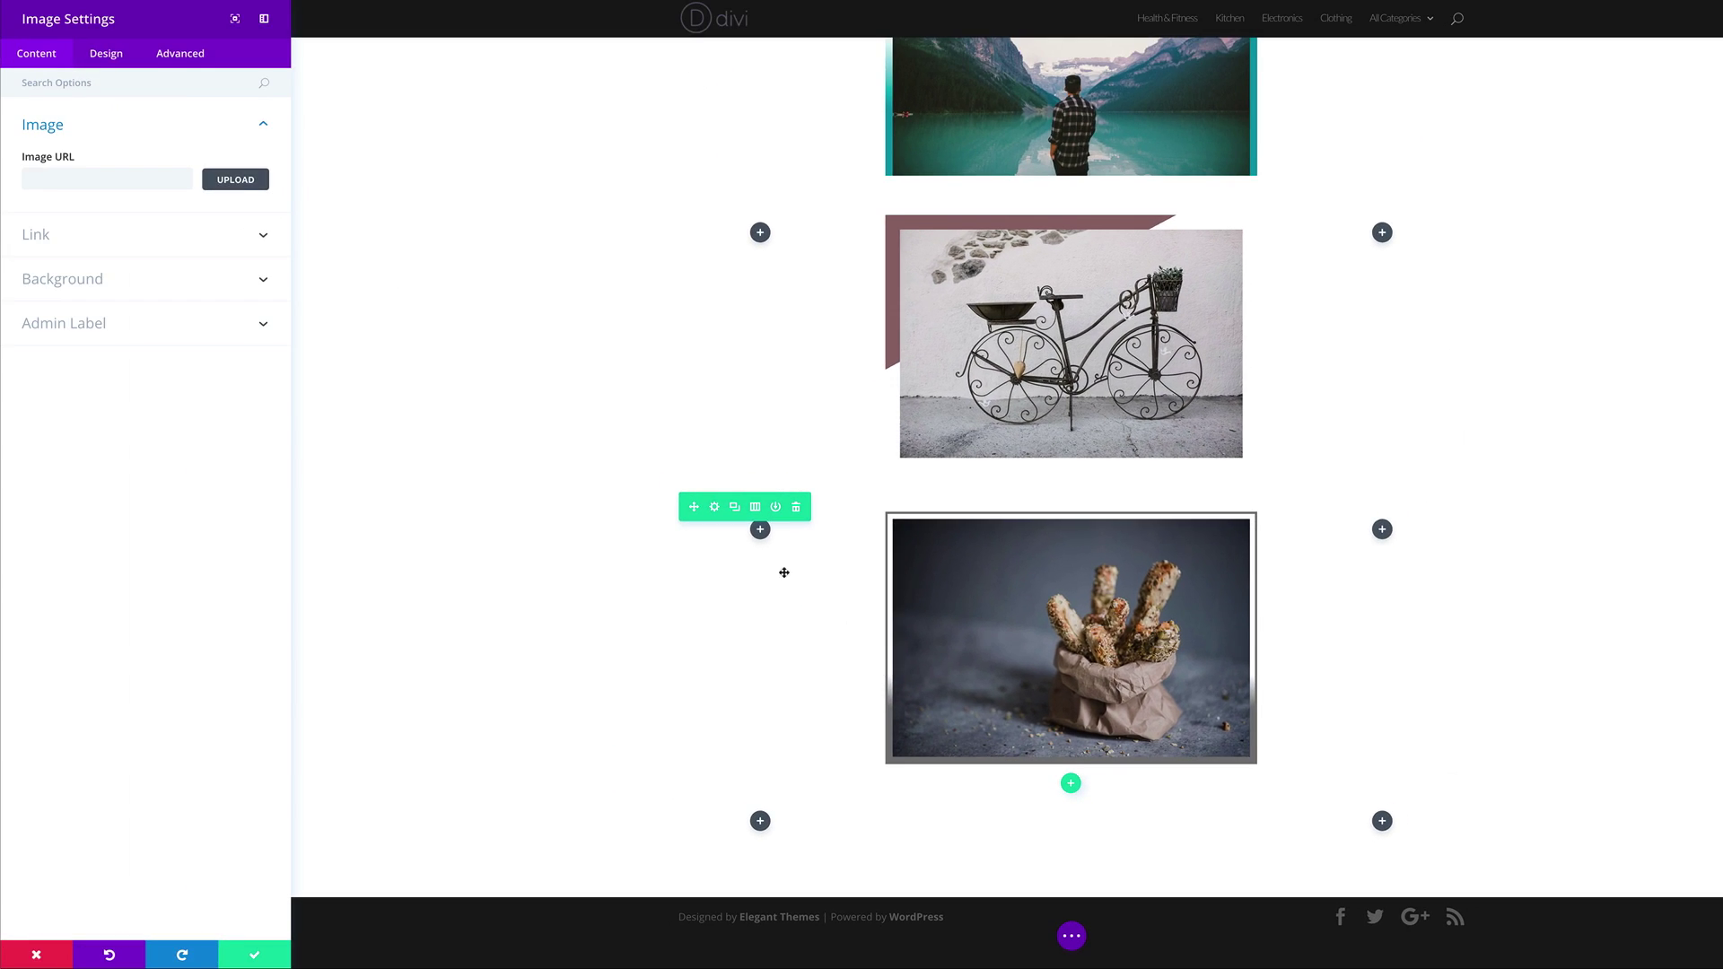
left_click(244, 179)
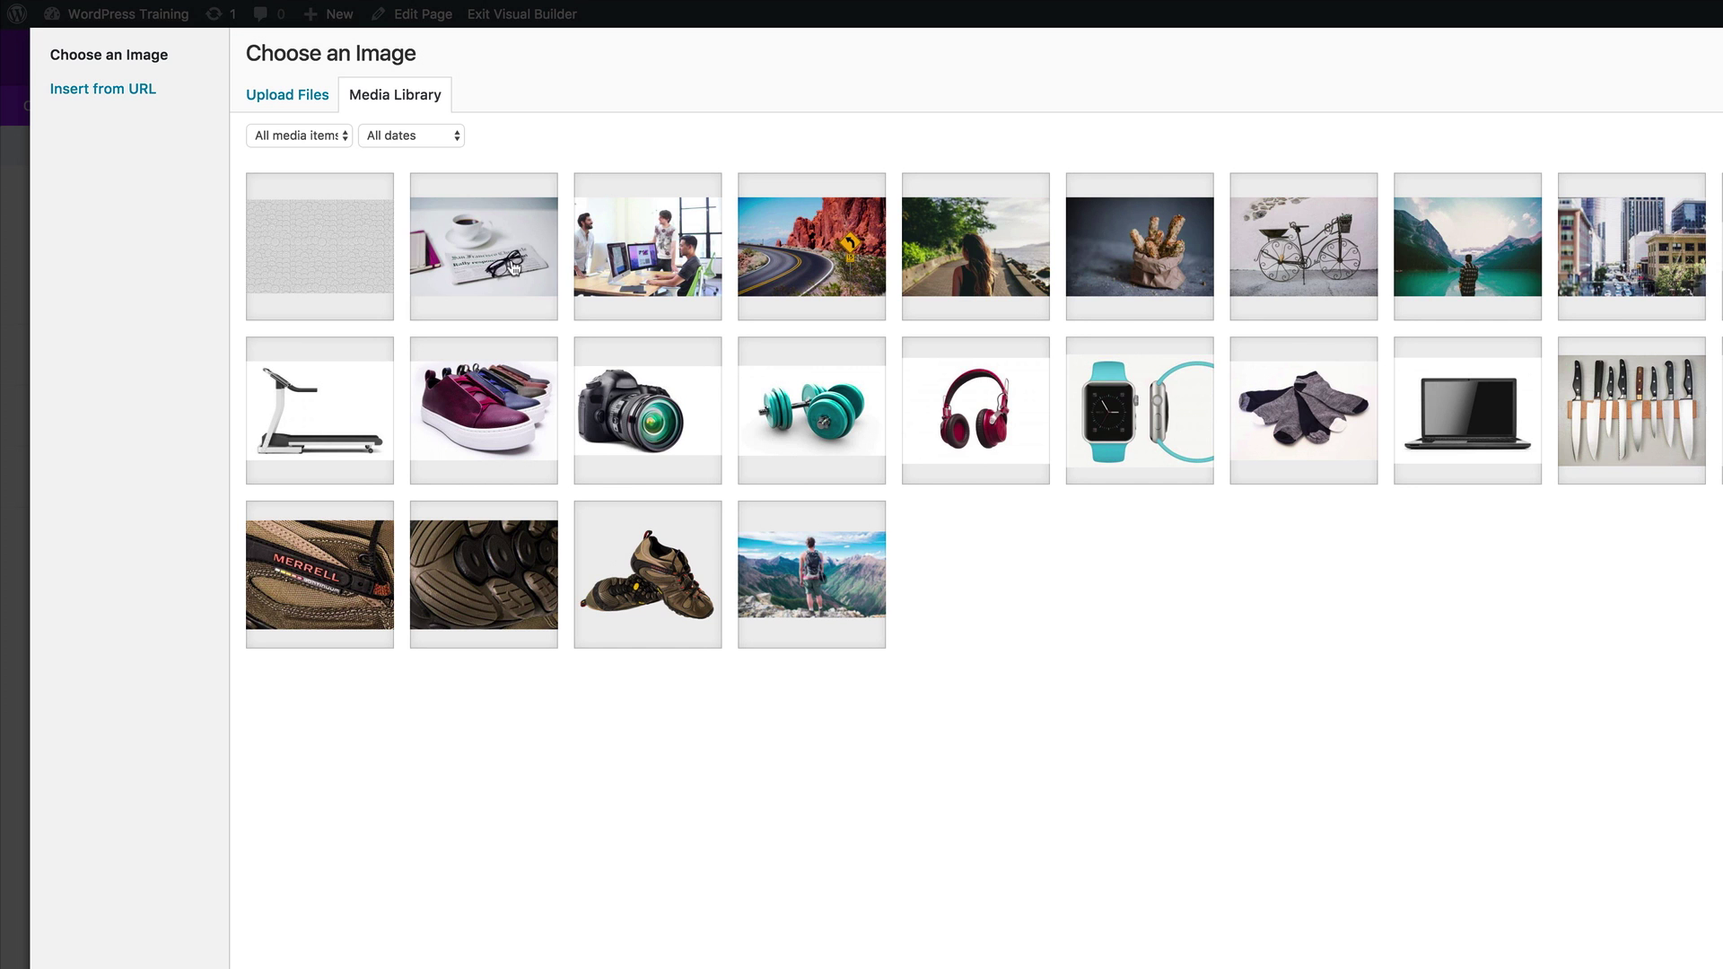
left_click(375, 164)
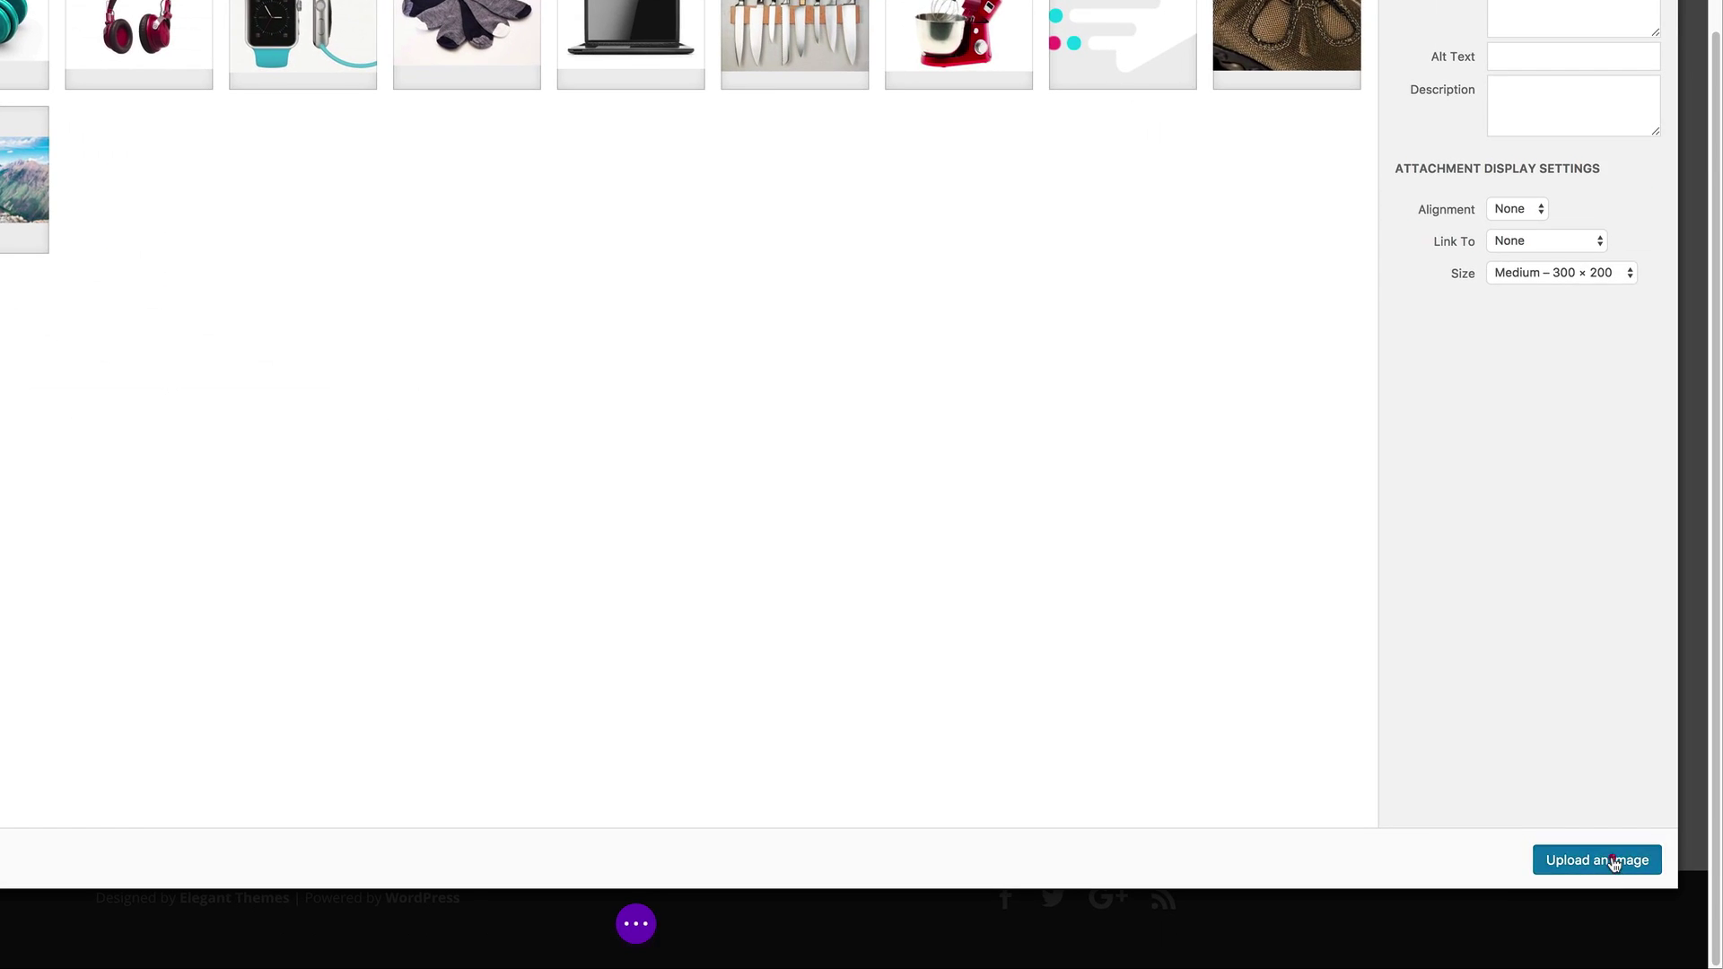
left_click(1612, 855)
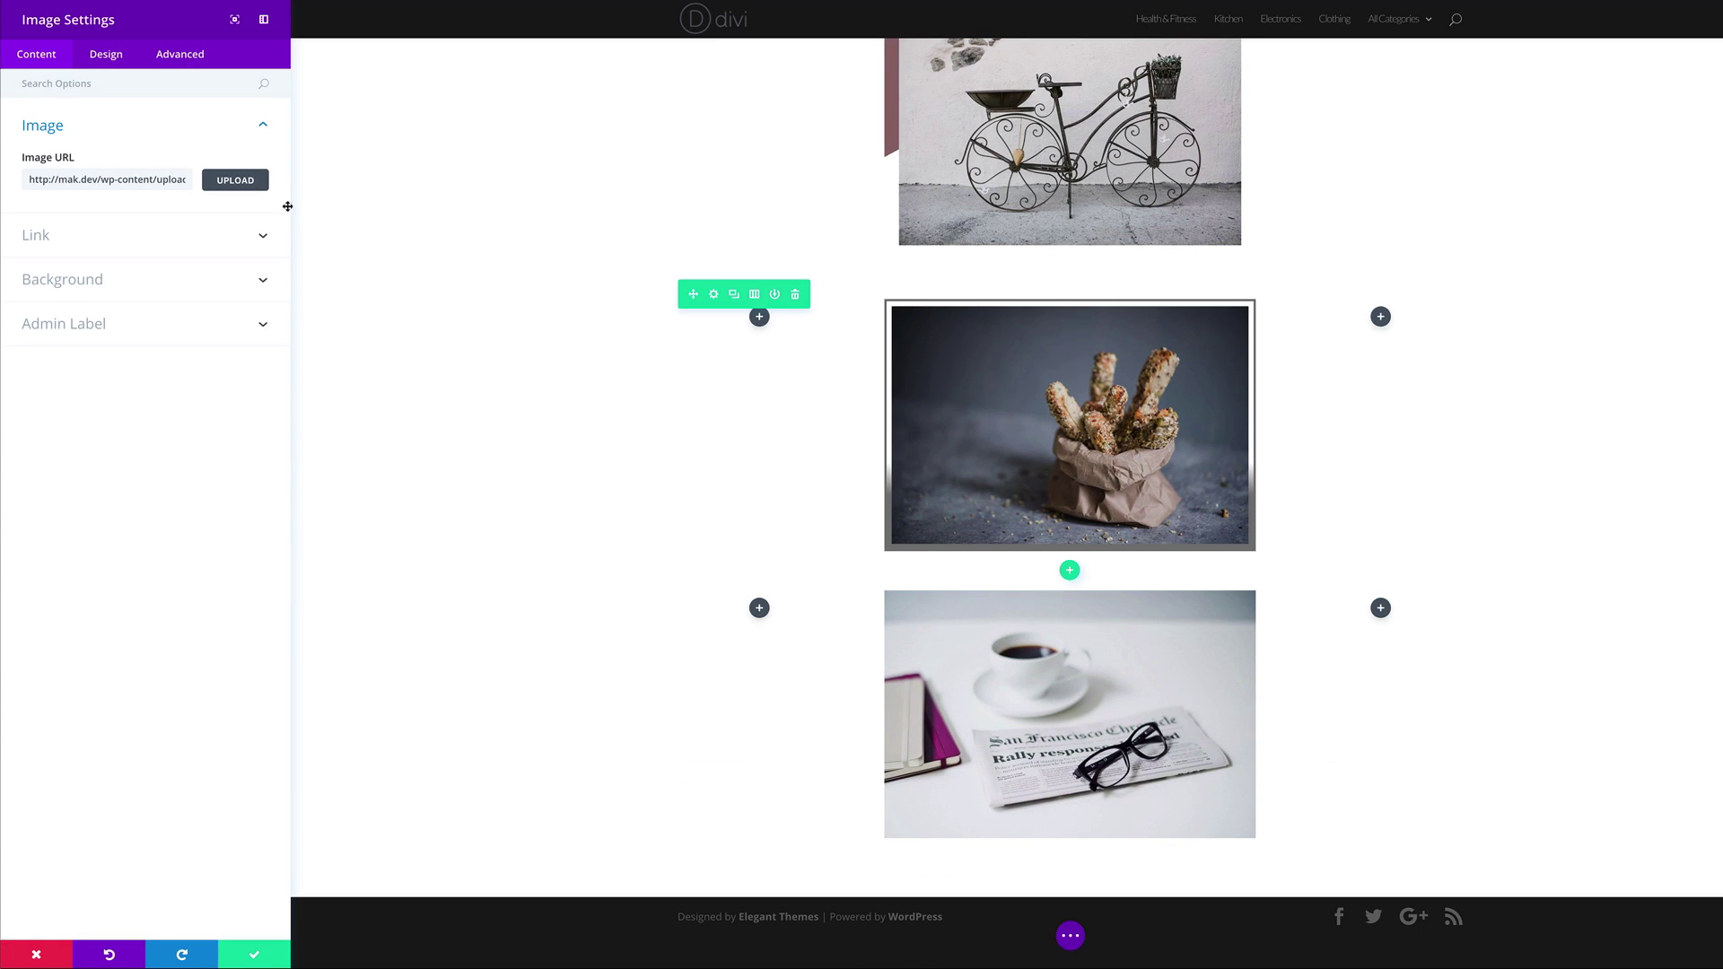
Add a gradient background to the coffee image with a partly transparent light purple first colour and #680061 as the second.
left_click(81, 282)
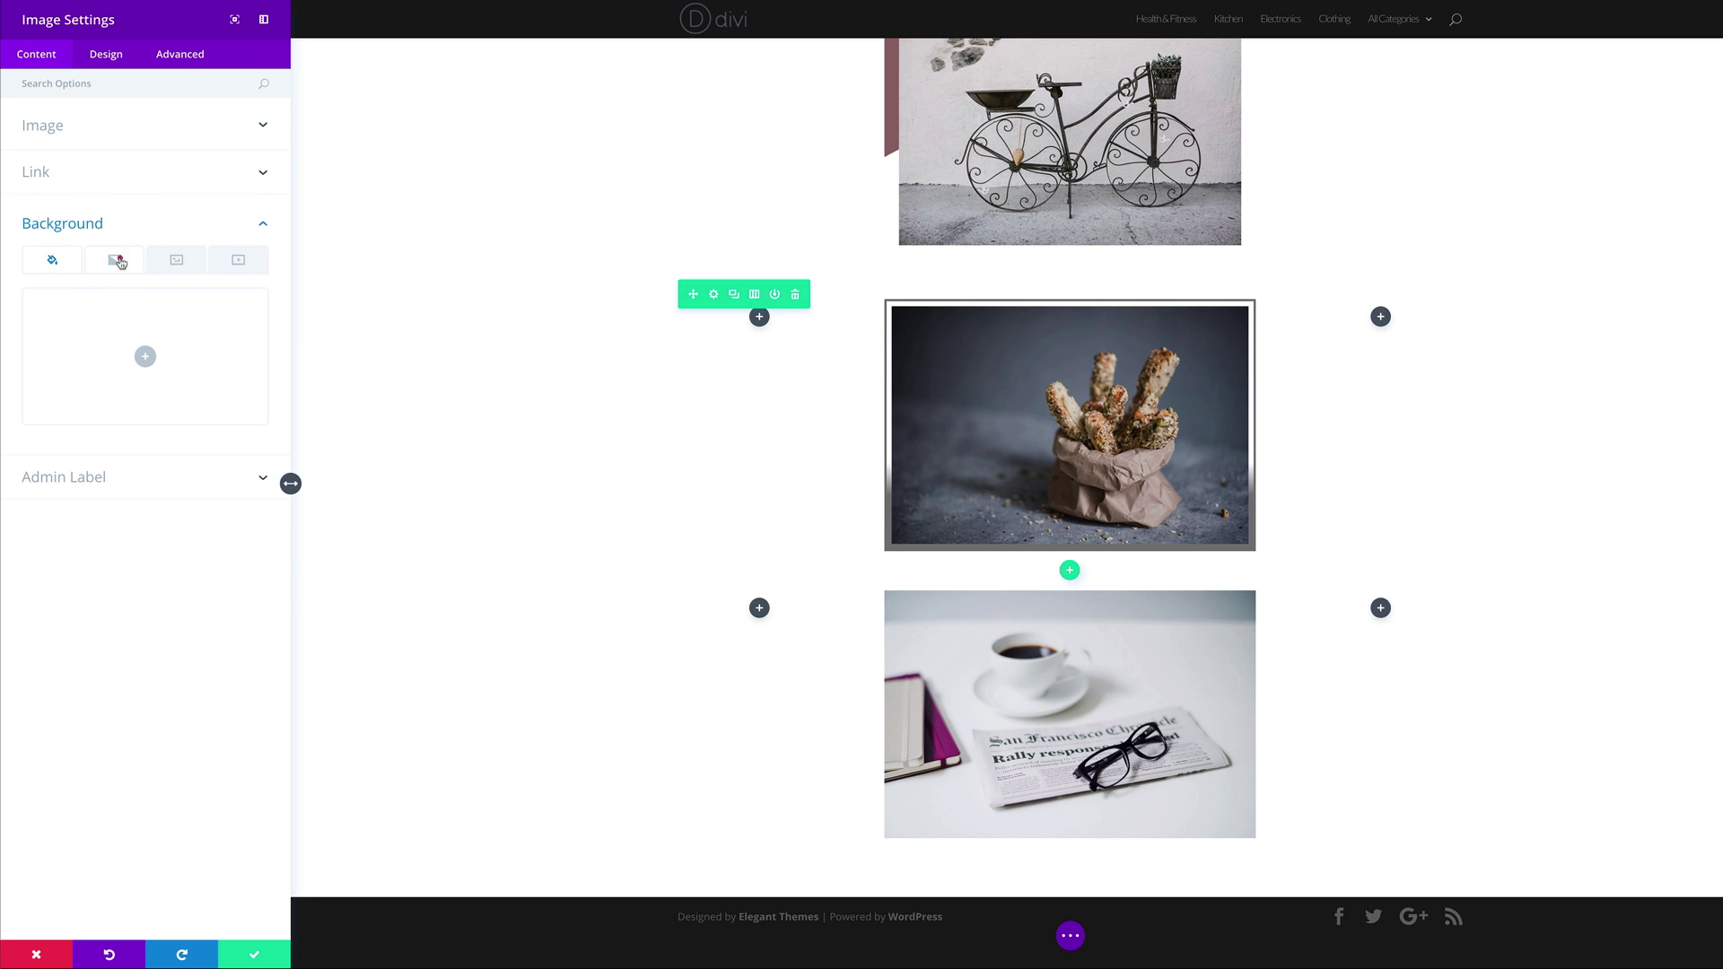
left_click(115, 260)
left_click(148, 355)
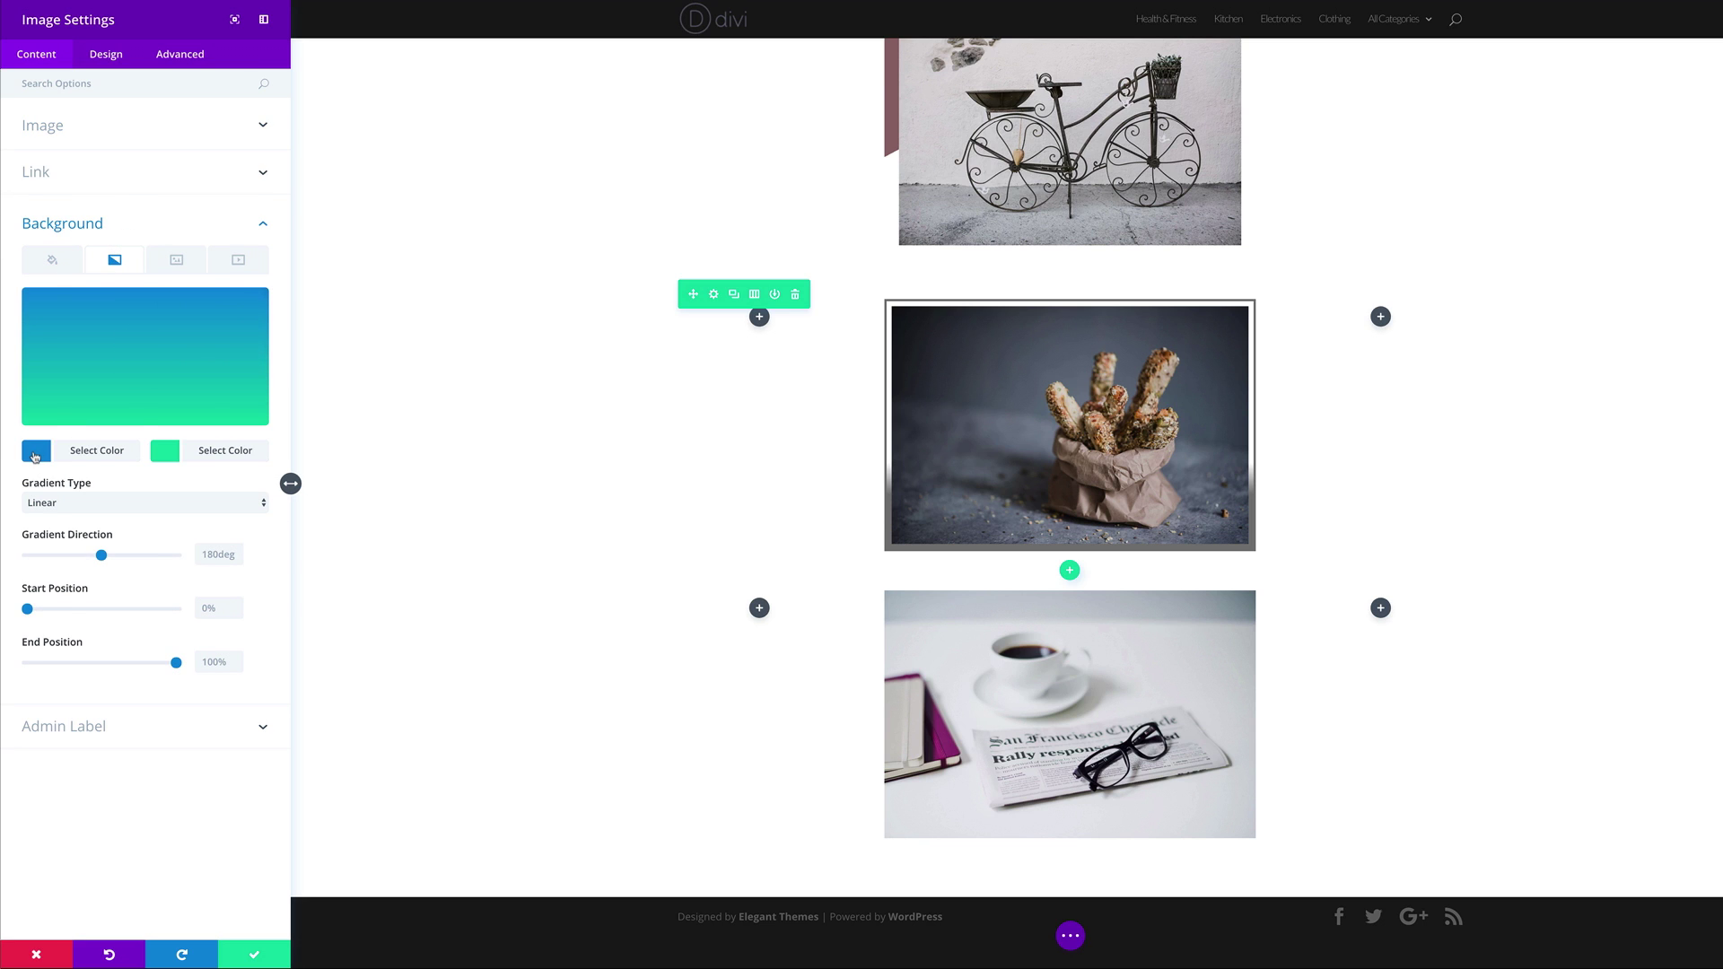
left_click(34, 451)
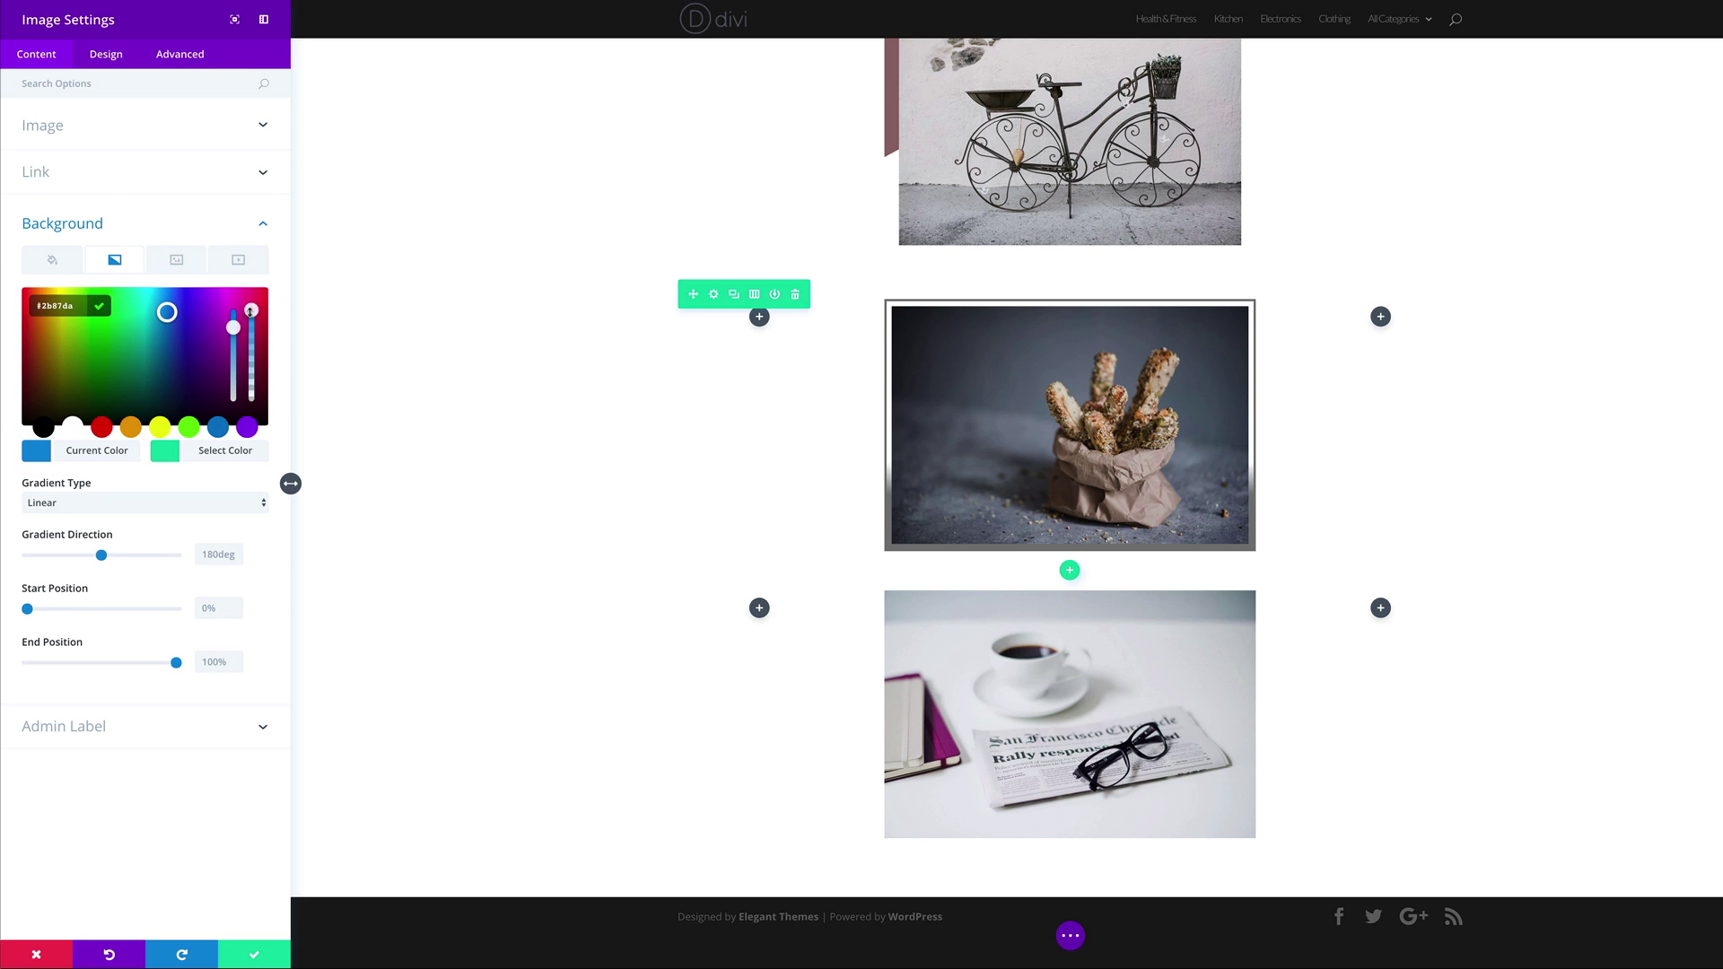
left_click_drag(251, 310, 251, 320)
left_click_drag(56, 306, 38, 306)
left_click(165, 450)
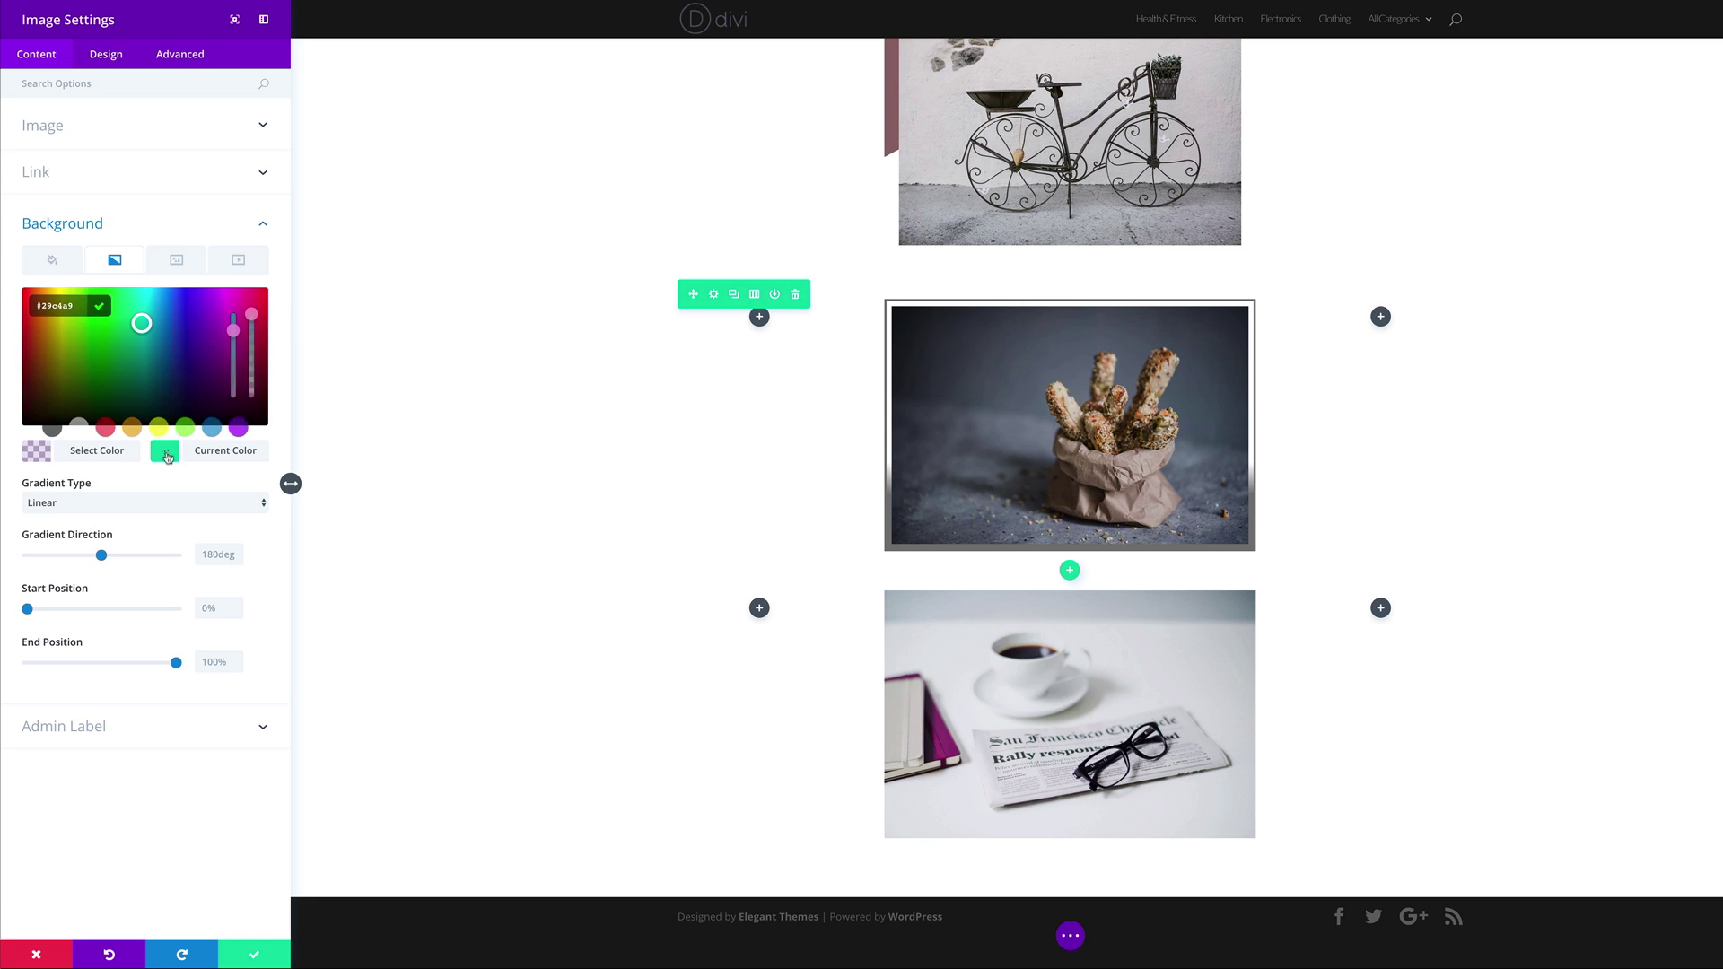
type("680061")
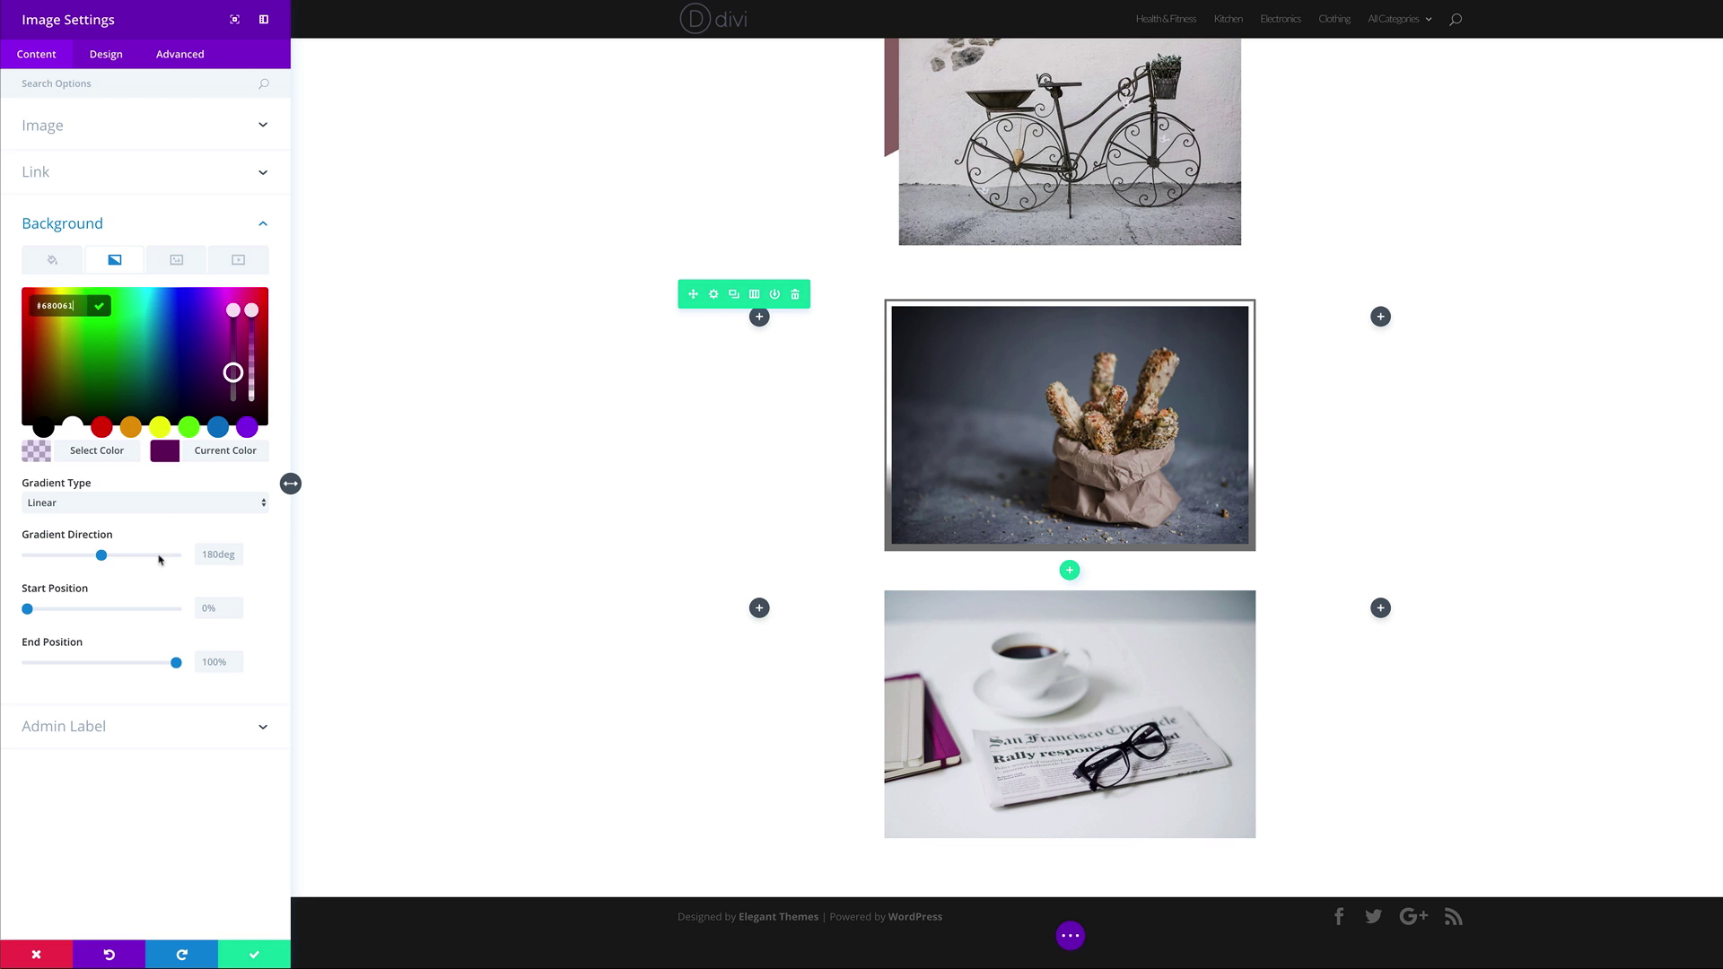
Make the coffee image's gradient radial with both the start and end positions at 80%.
left_click(156, 508)
left_click(151, 521)
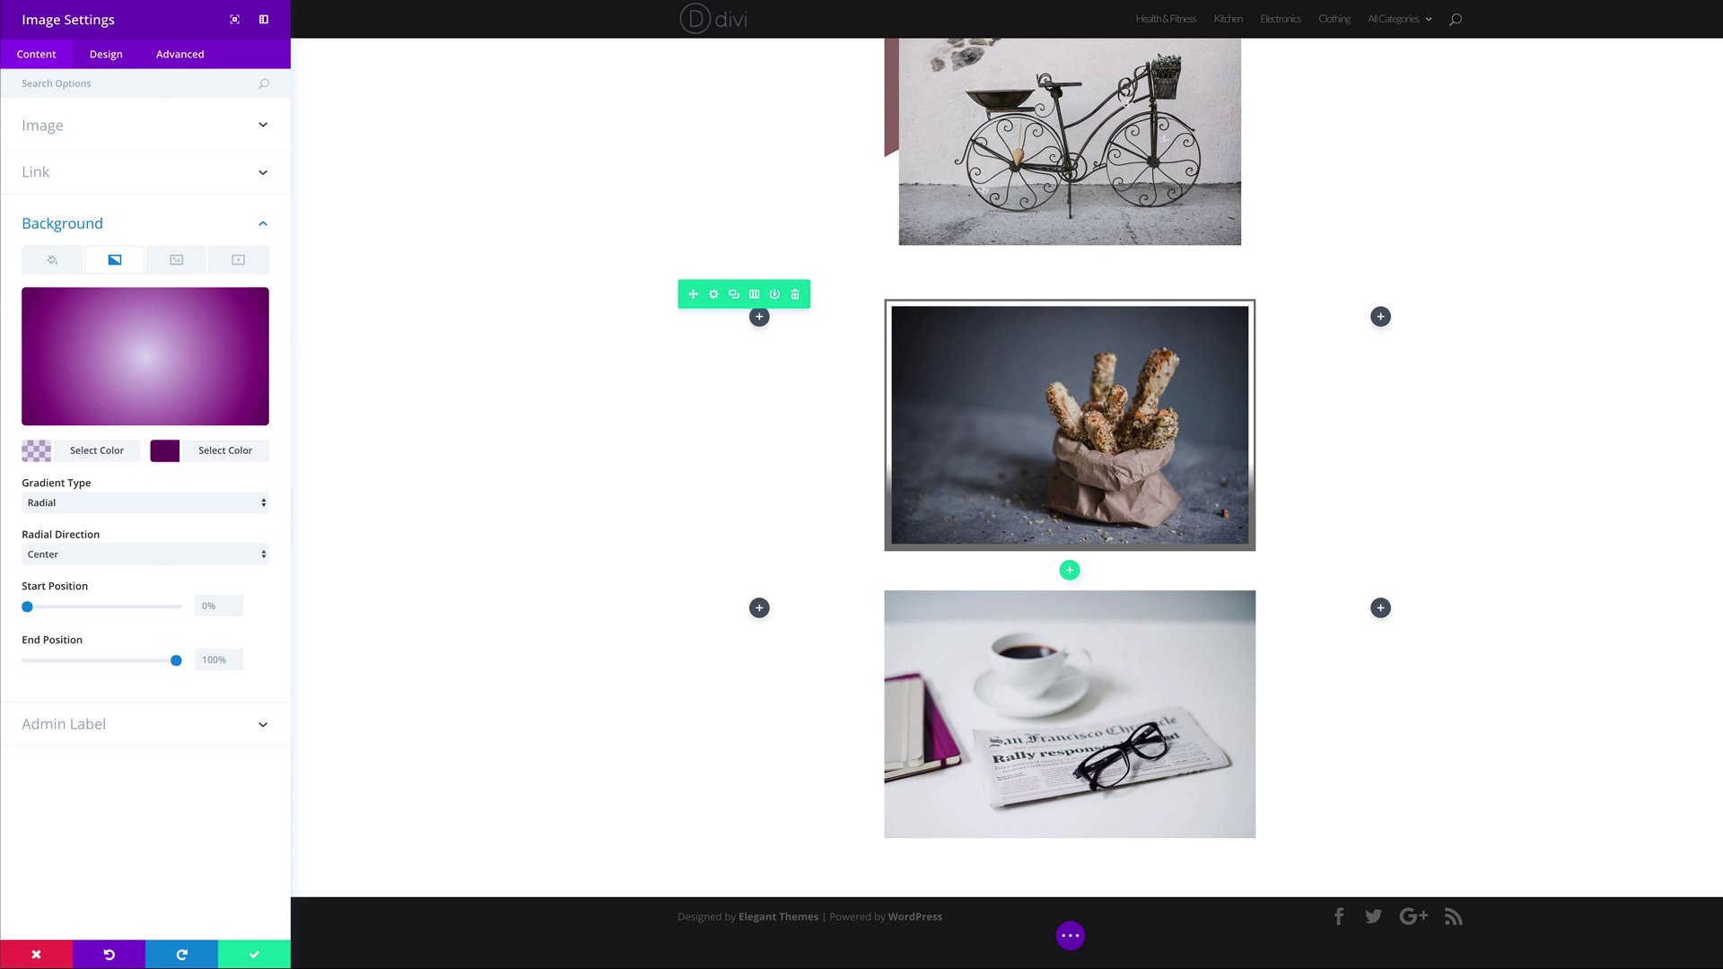
left_click(207, 607)
type("80")
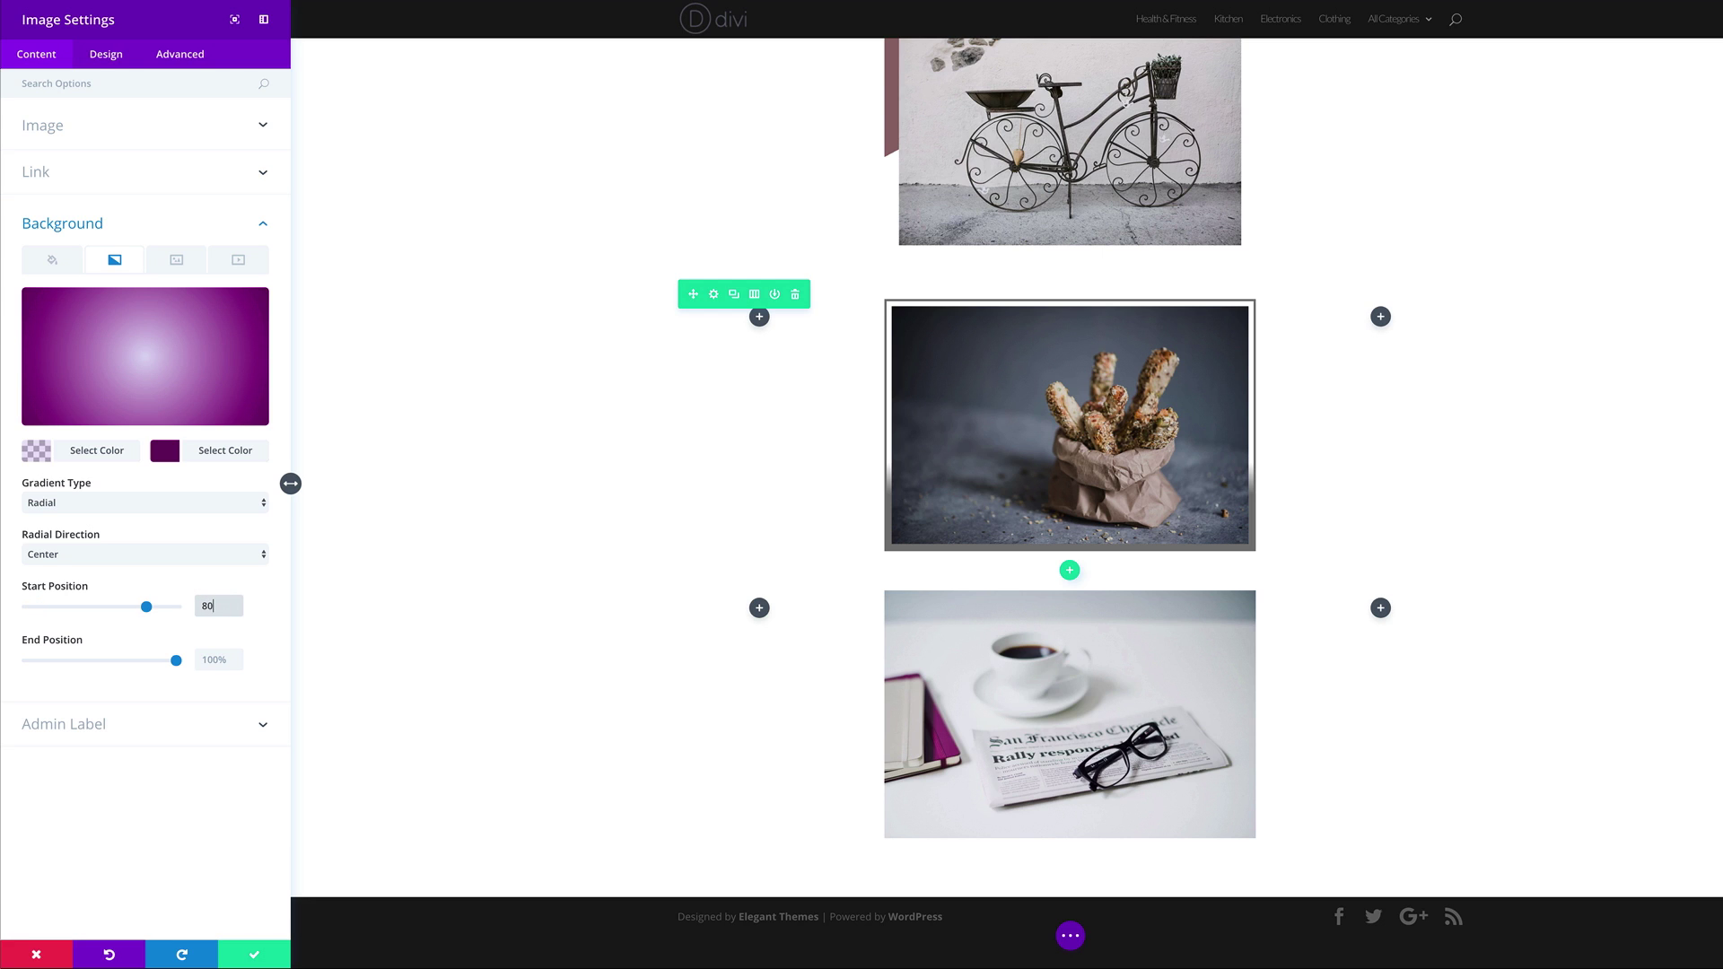
left_click(215, 659)
type("80")
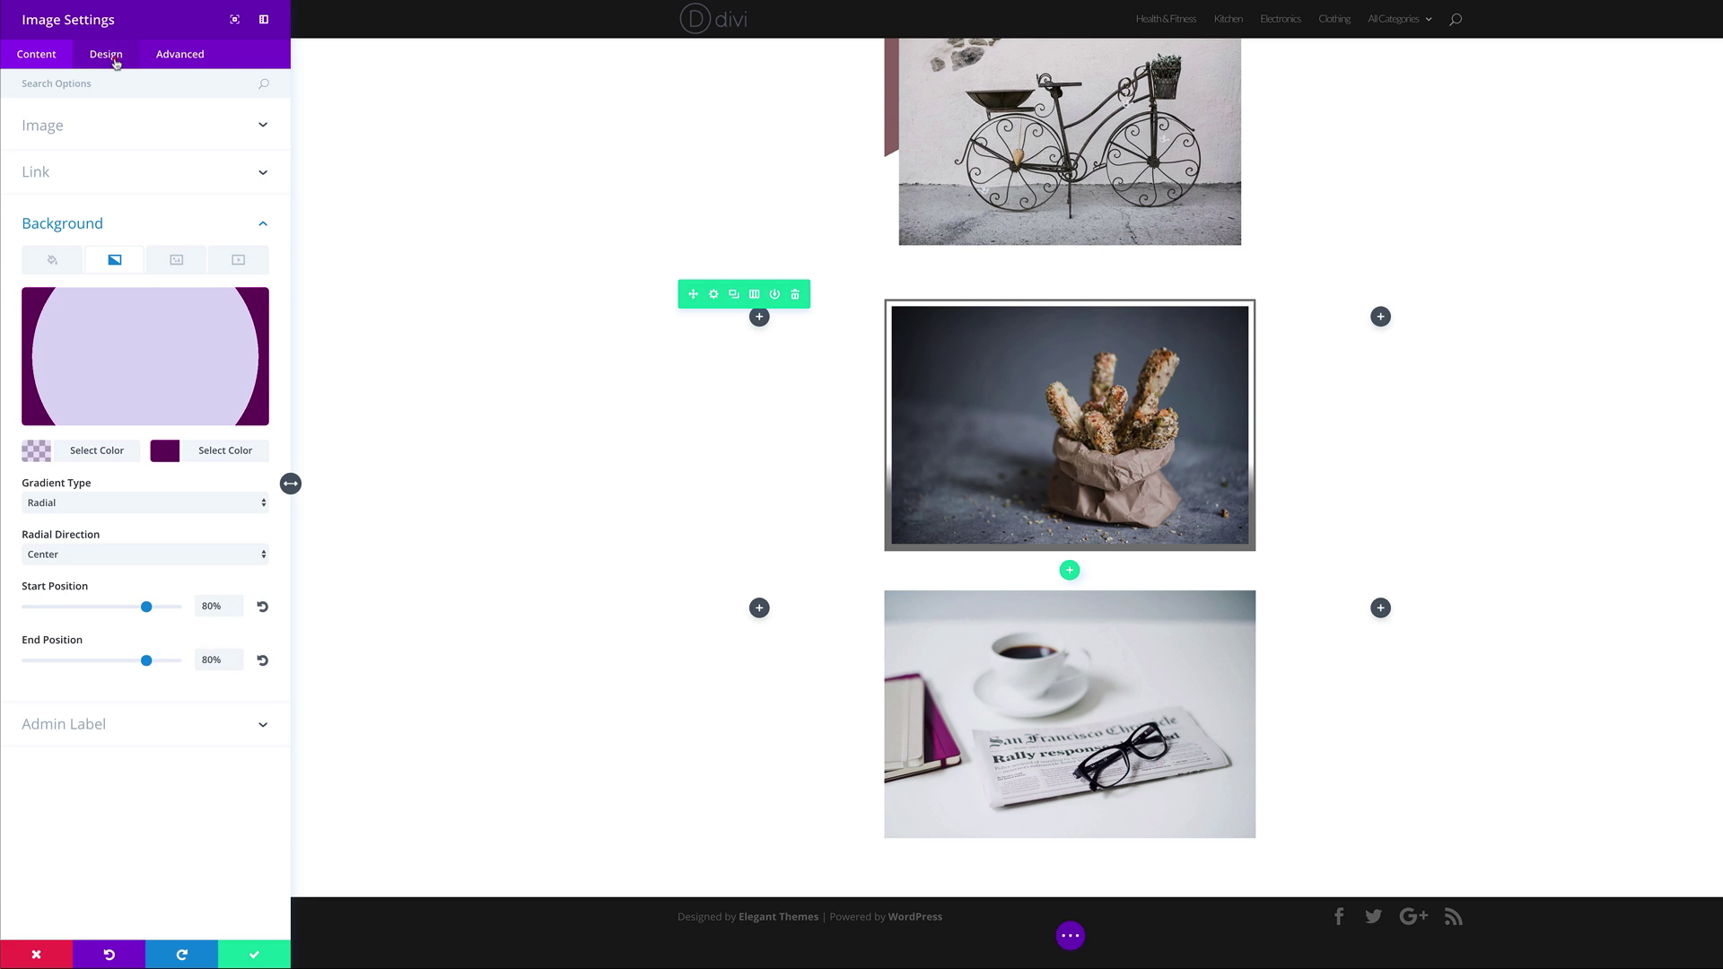
Enable a border on the coffee image in purple #9a00bc.
left_click(115, 59)
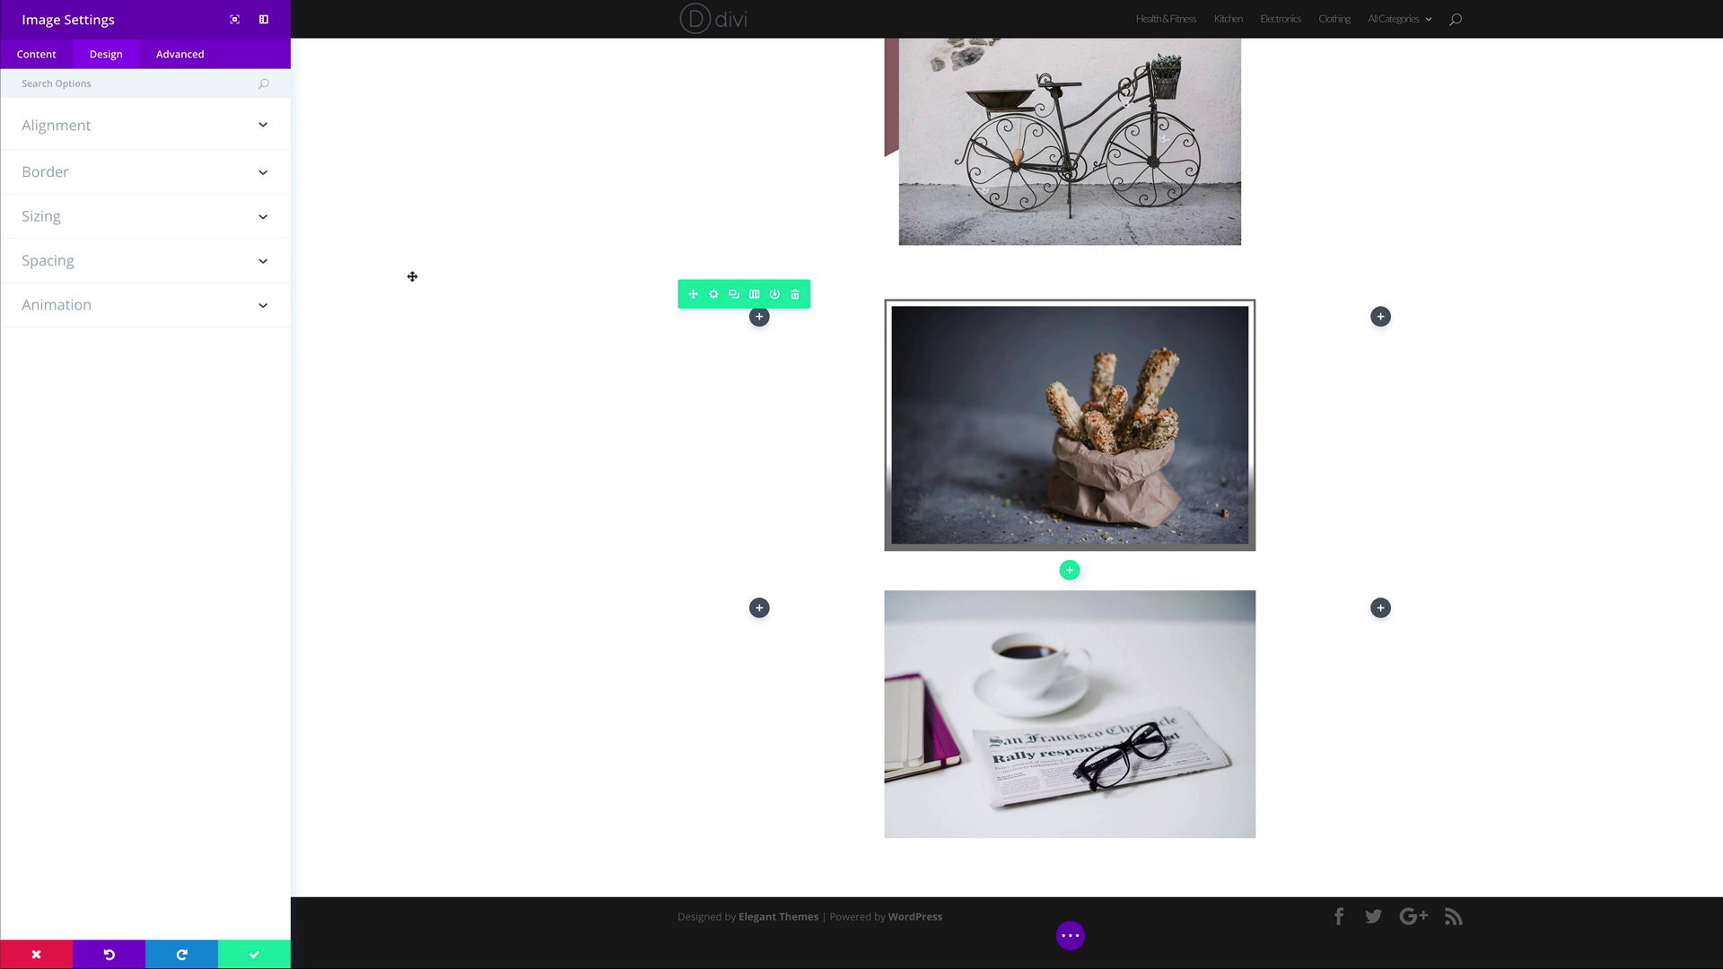
left_click(115, 178)
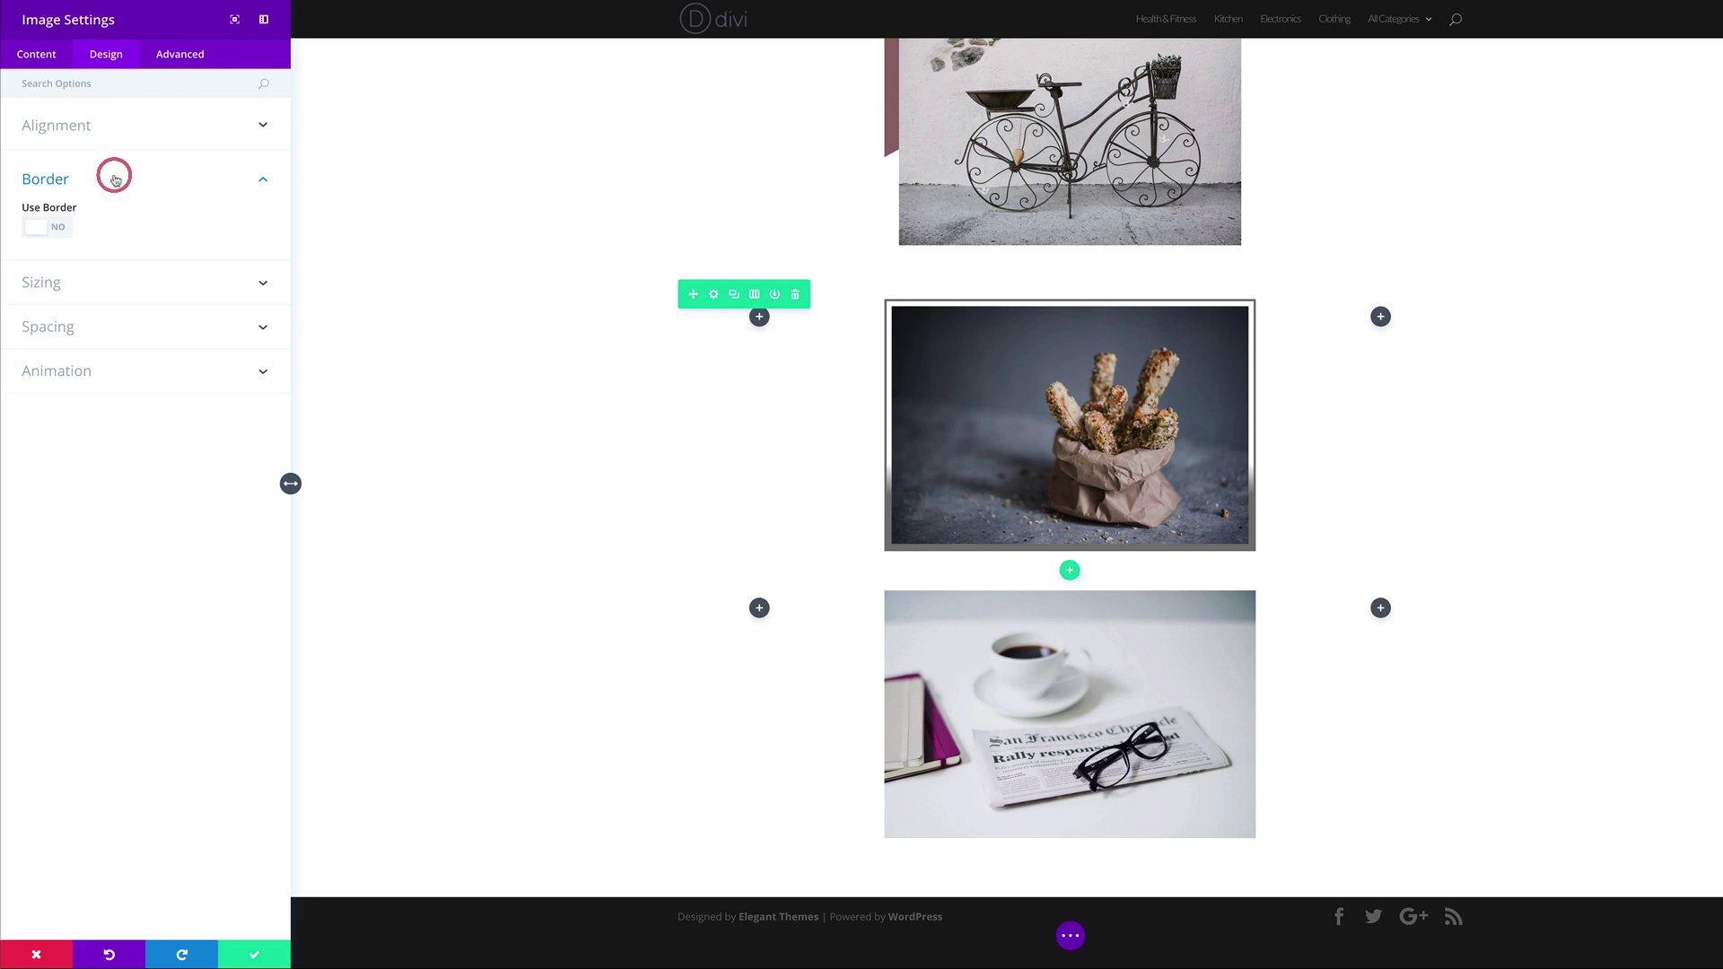
left_click(58, 230)
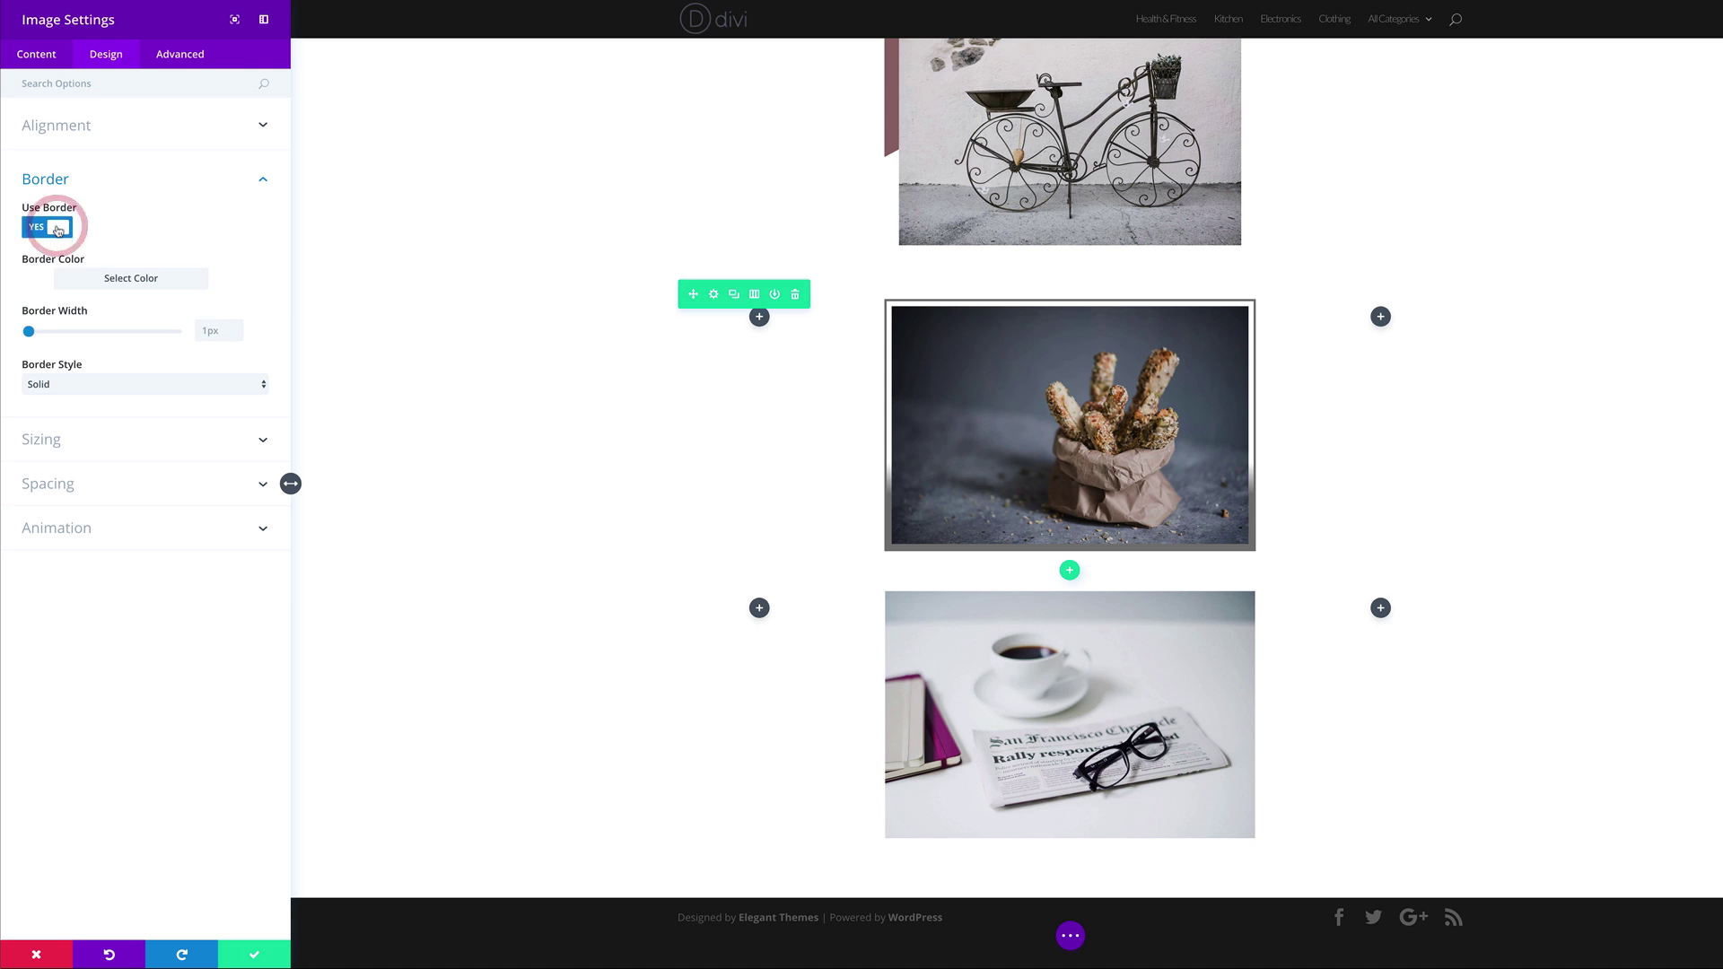
left_click(46, 284)
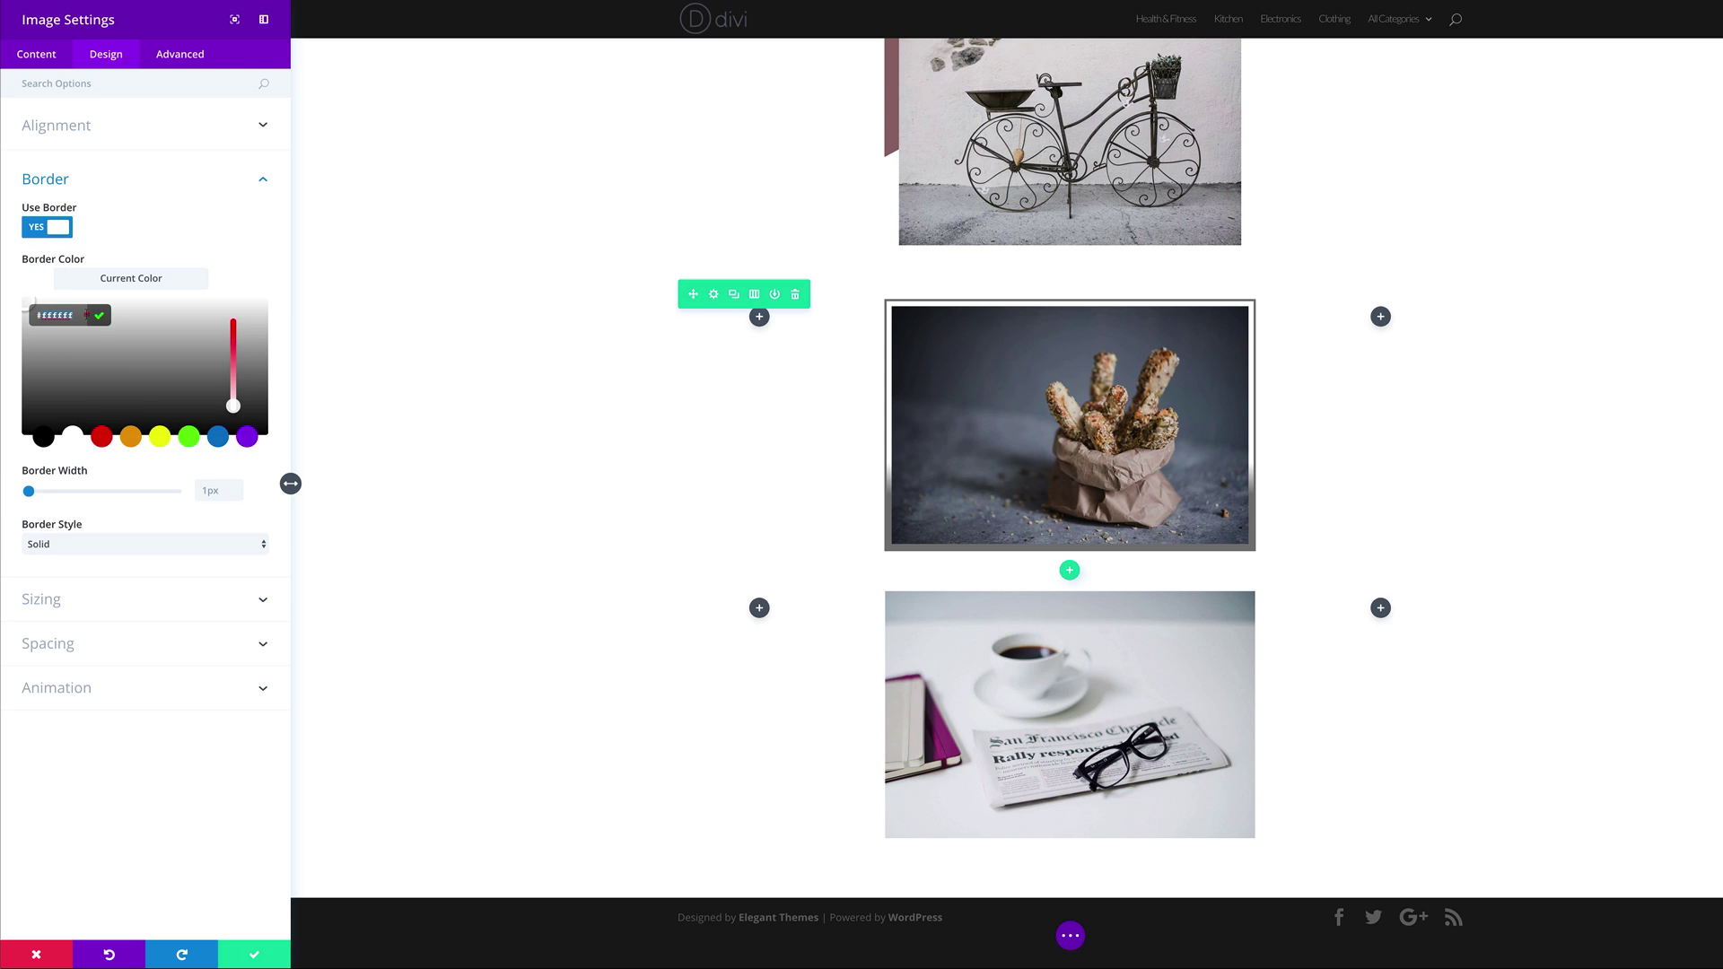
left_click(87, 314)
type("#9a00bc")
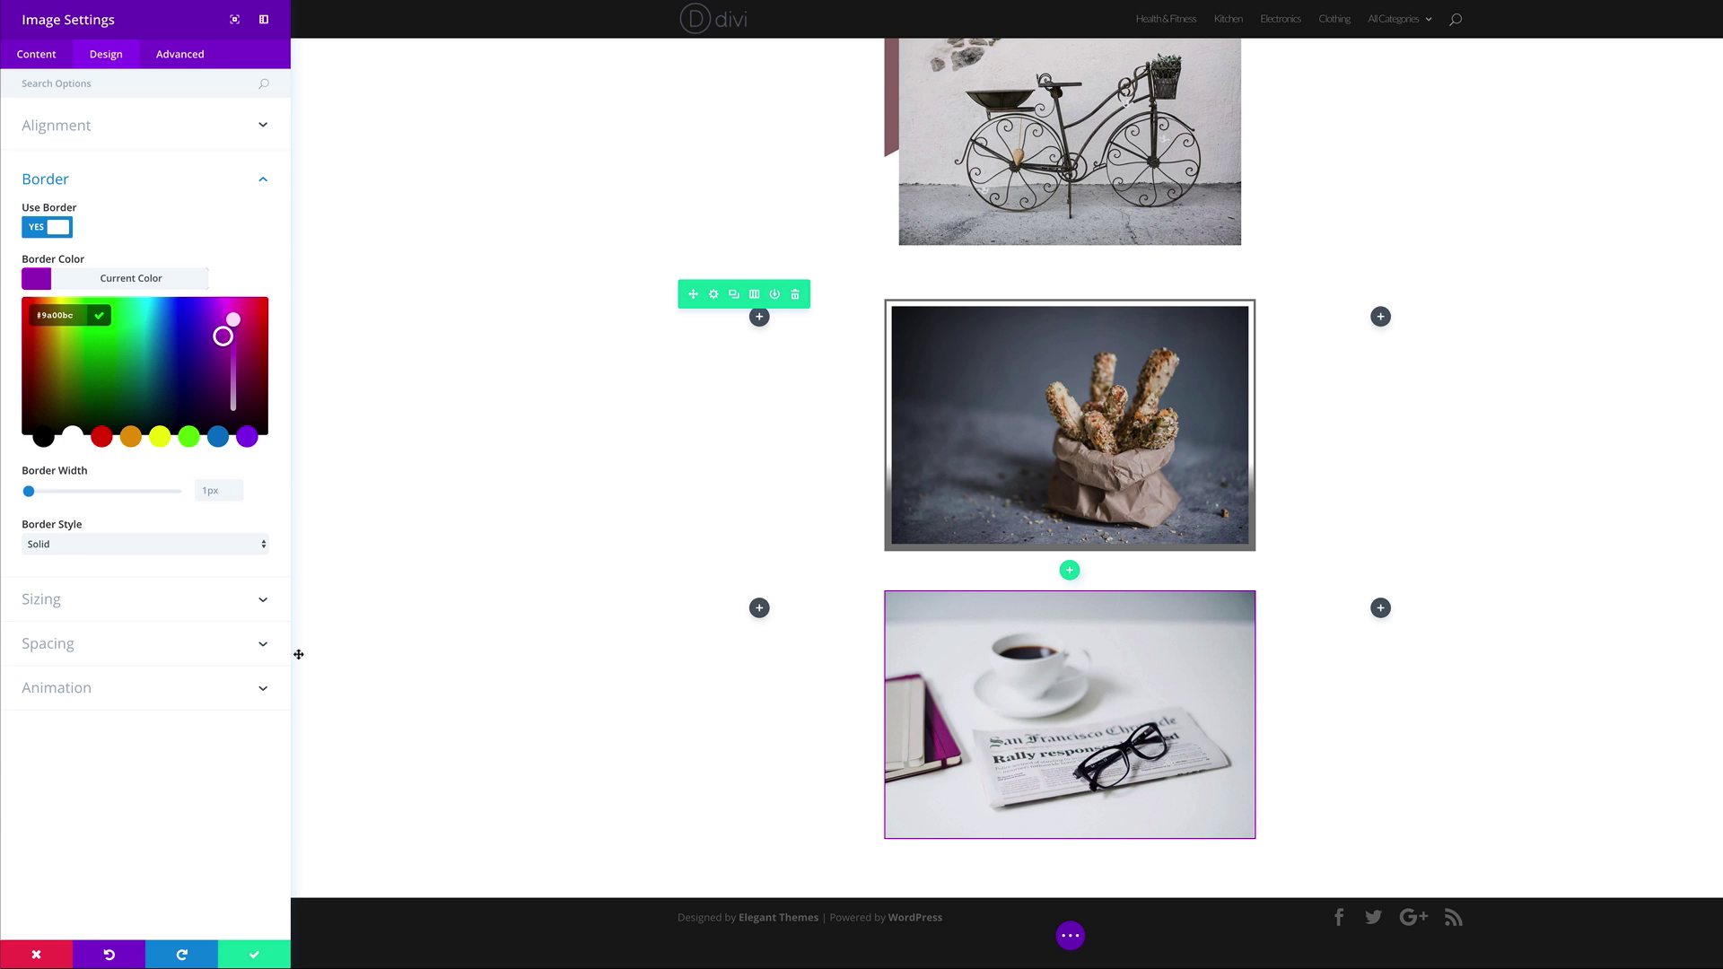
Give the coffee image custom padding of 7px top and bottom and 5px right and left, and save the module settings.
left_click(84, 646)
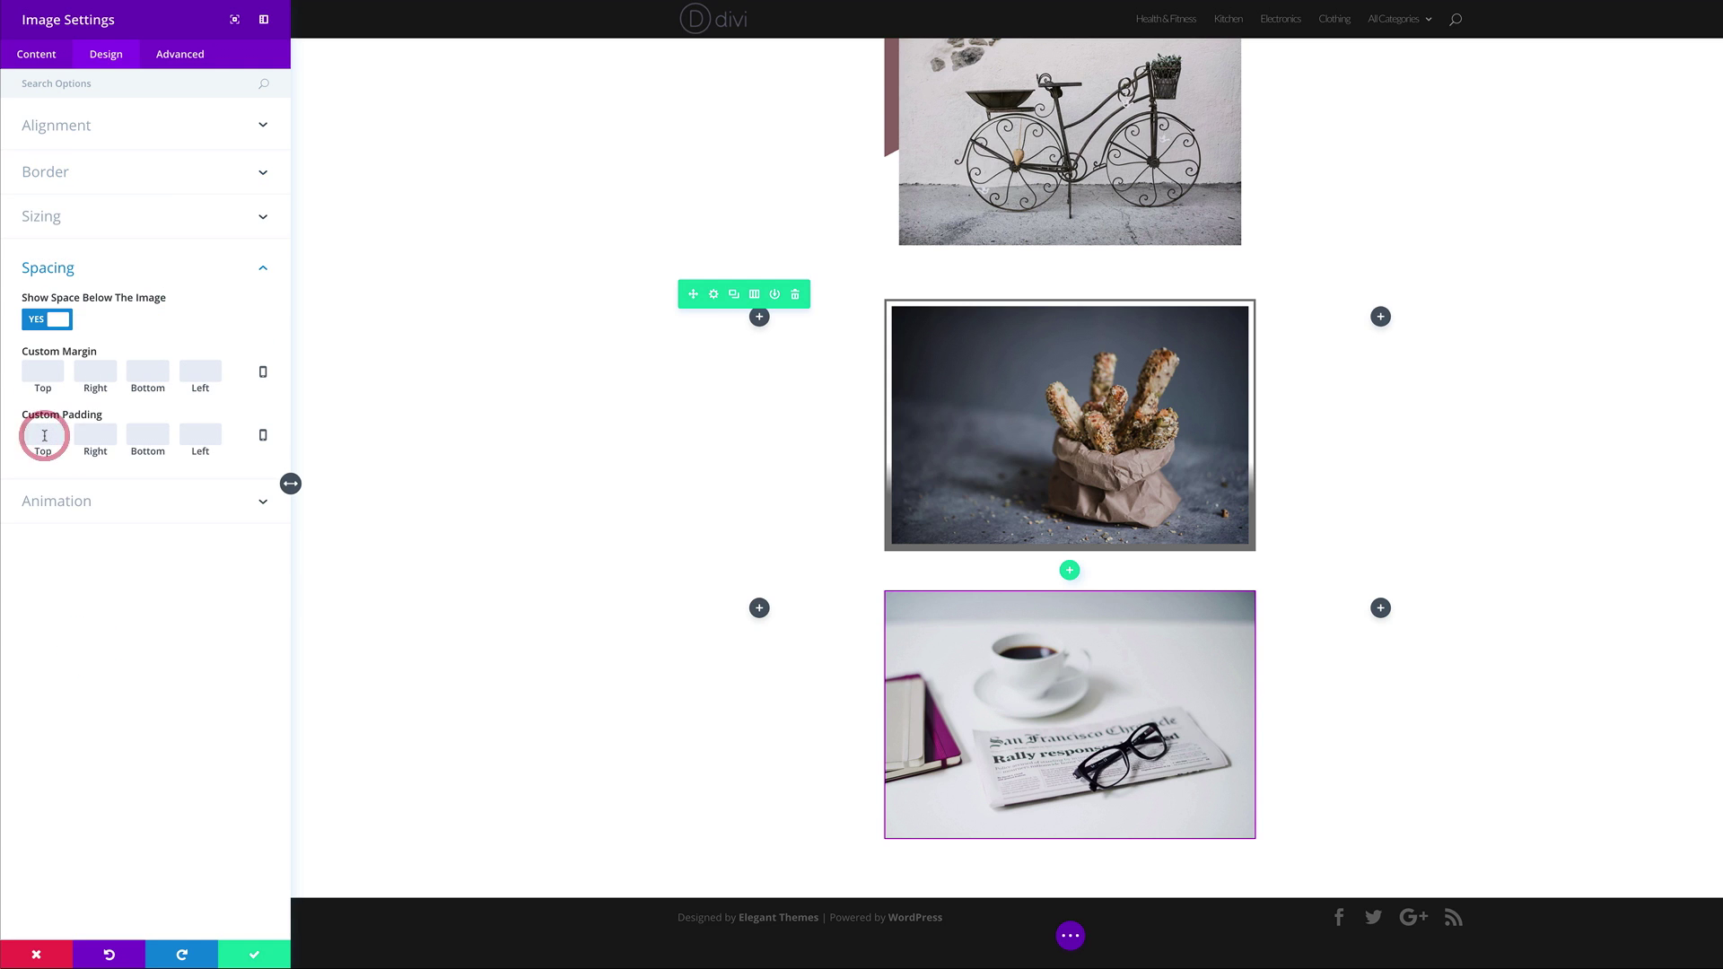
type("7")
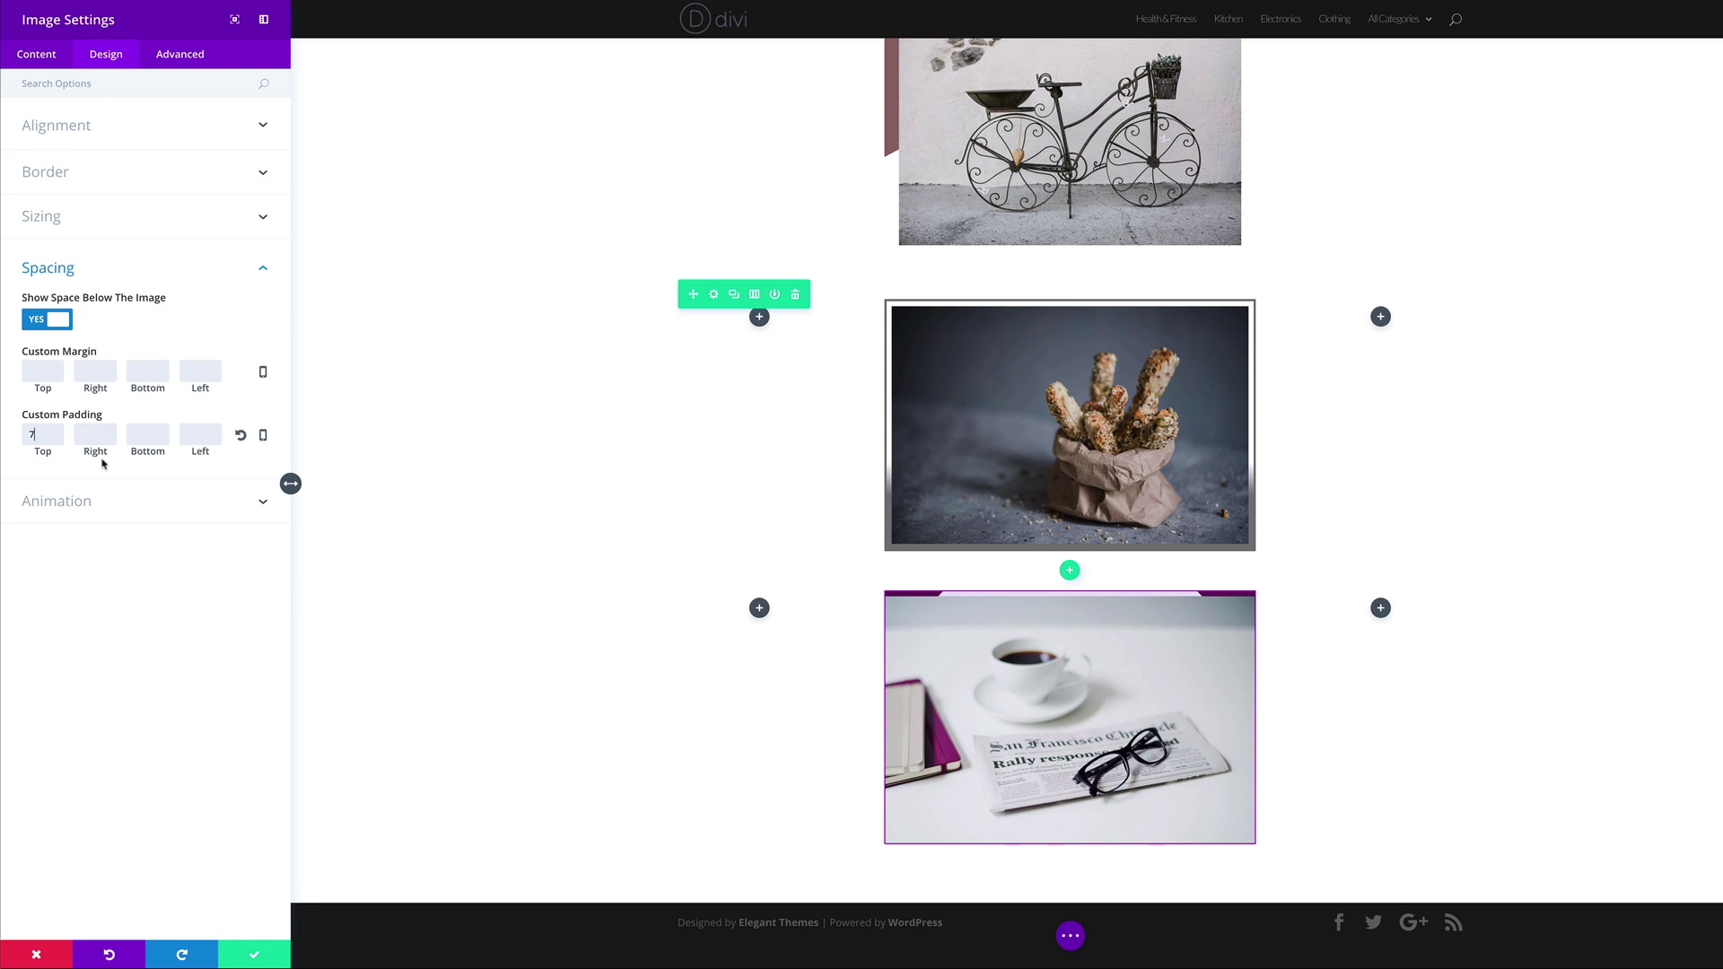
type("5")
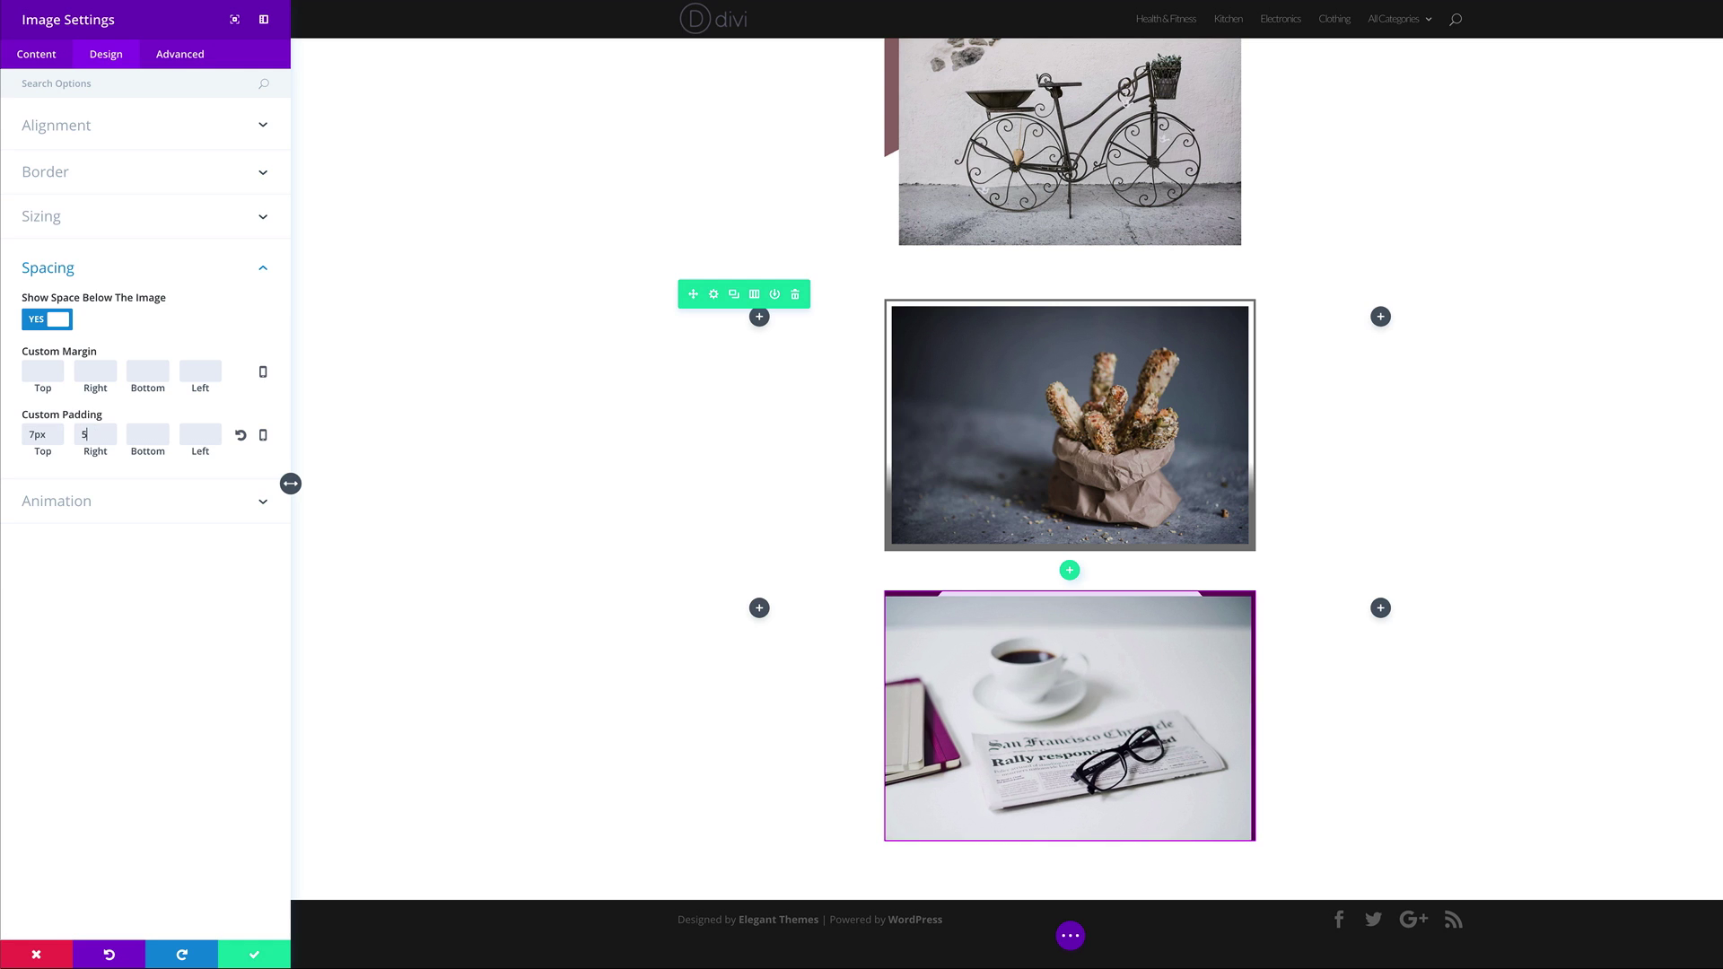
left_click(147, 436)
type("7")
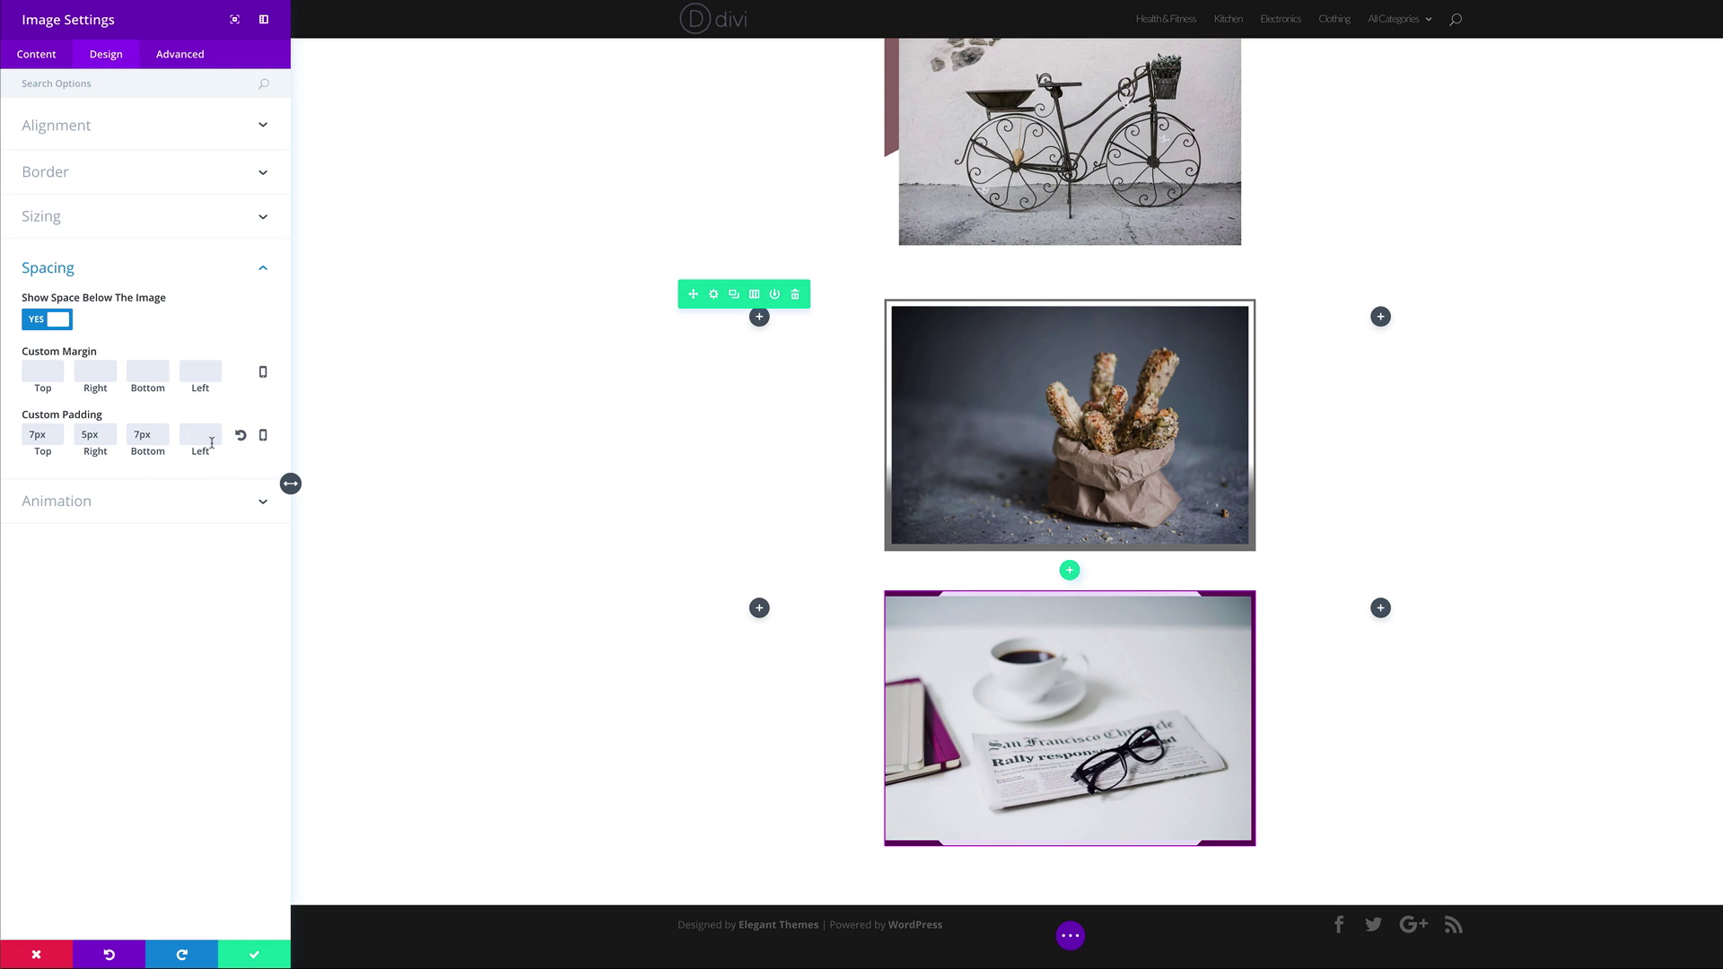
type("5")
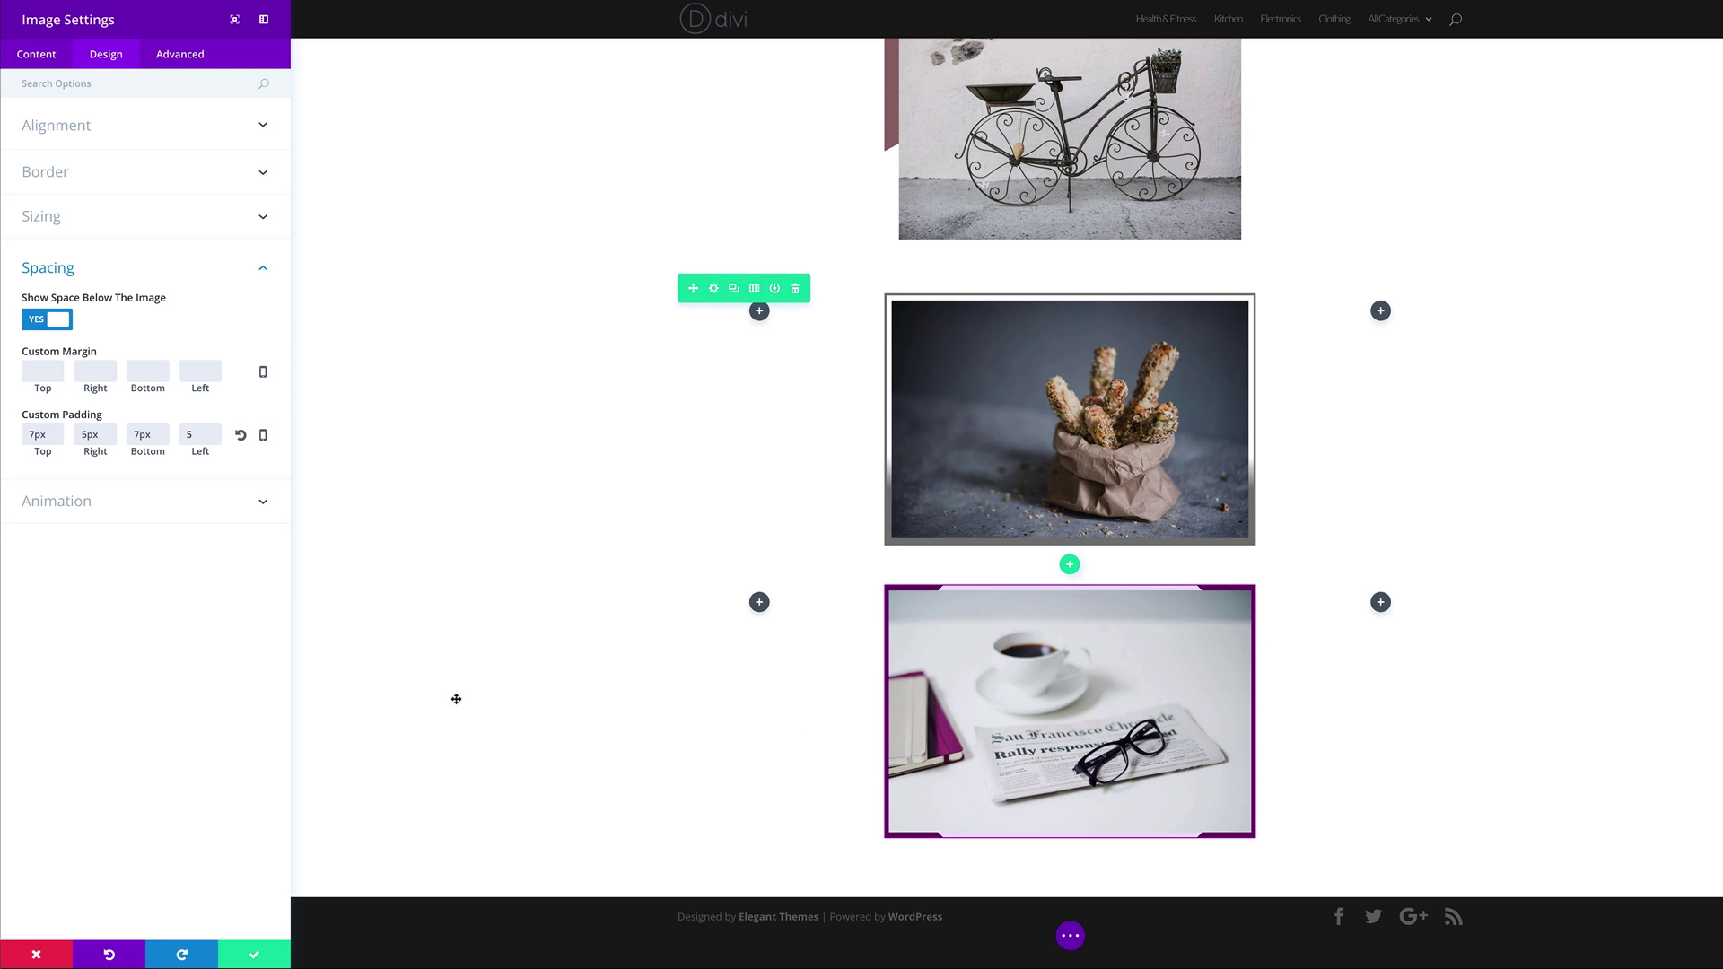
left_click(256, 958)
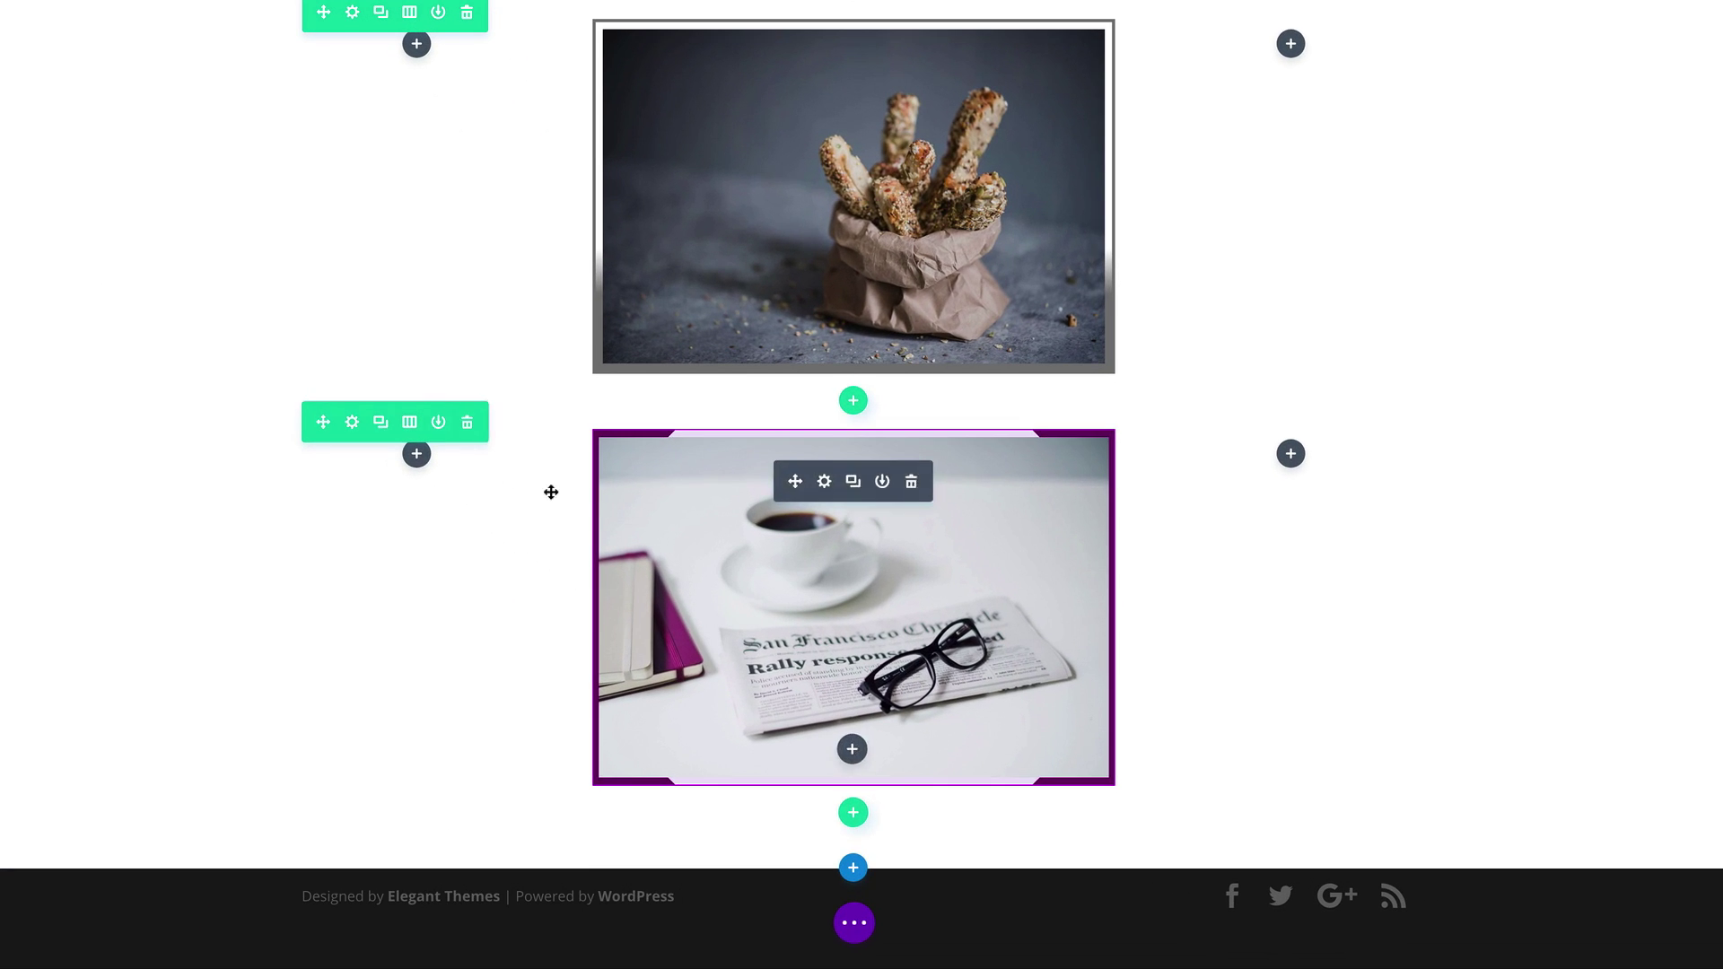
Duplicate the coffee image's row and delete the copied image from the new row's middle column.
left_click(380, 422)
scroll(473, 601, "down", 5)
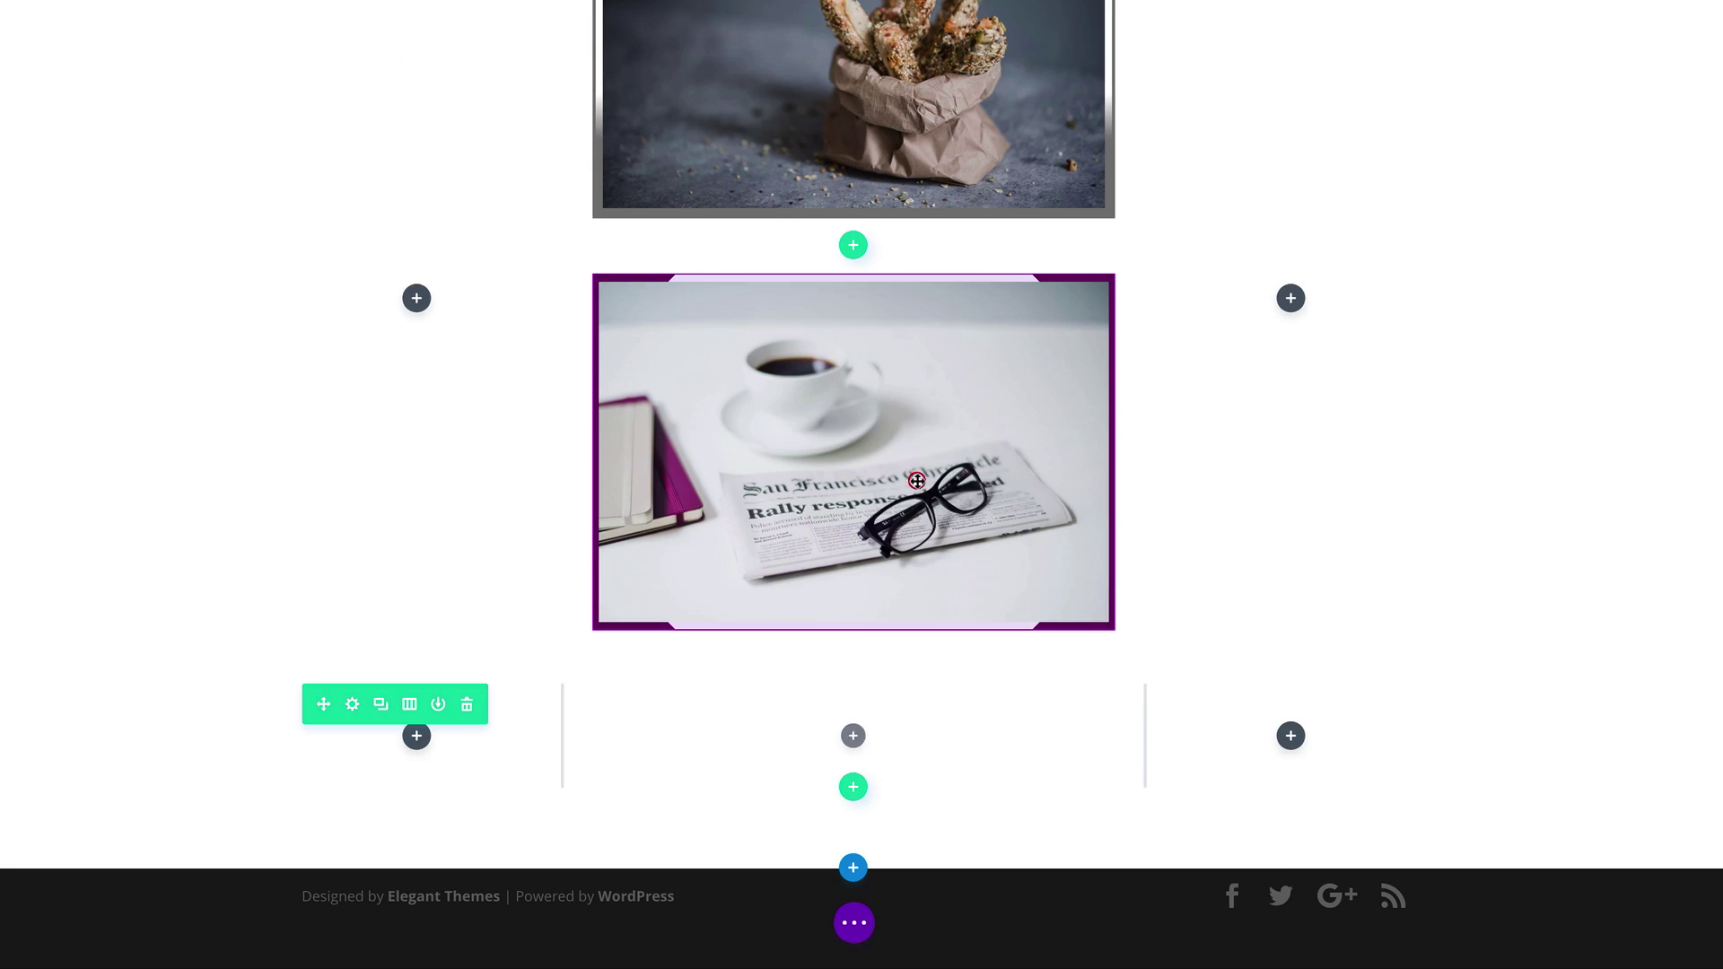
left_click(910, 481)
Insert an Image module in the new row's middle column using the photo of three people at office computers.
left_click(852, 735)
type("image")
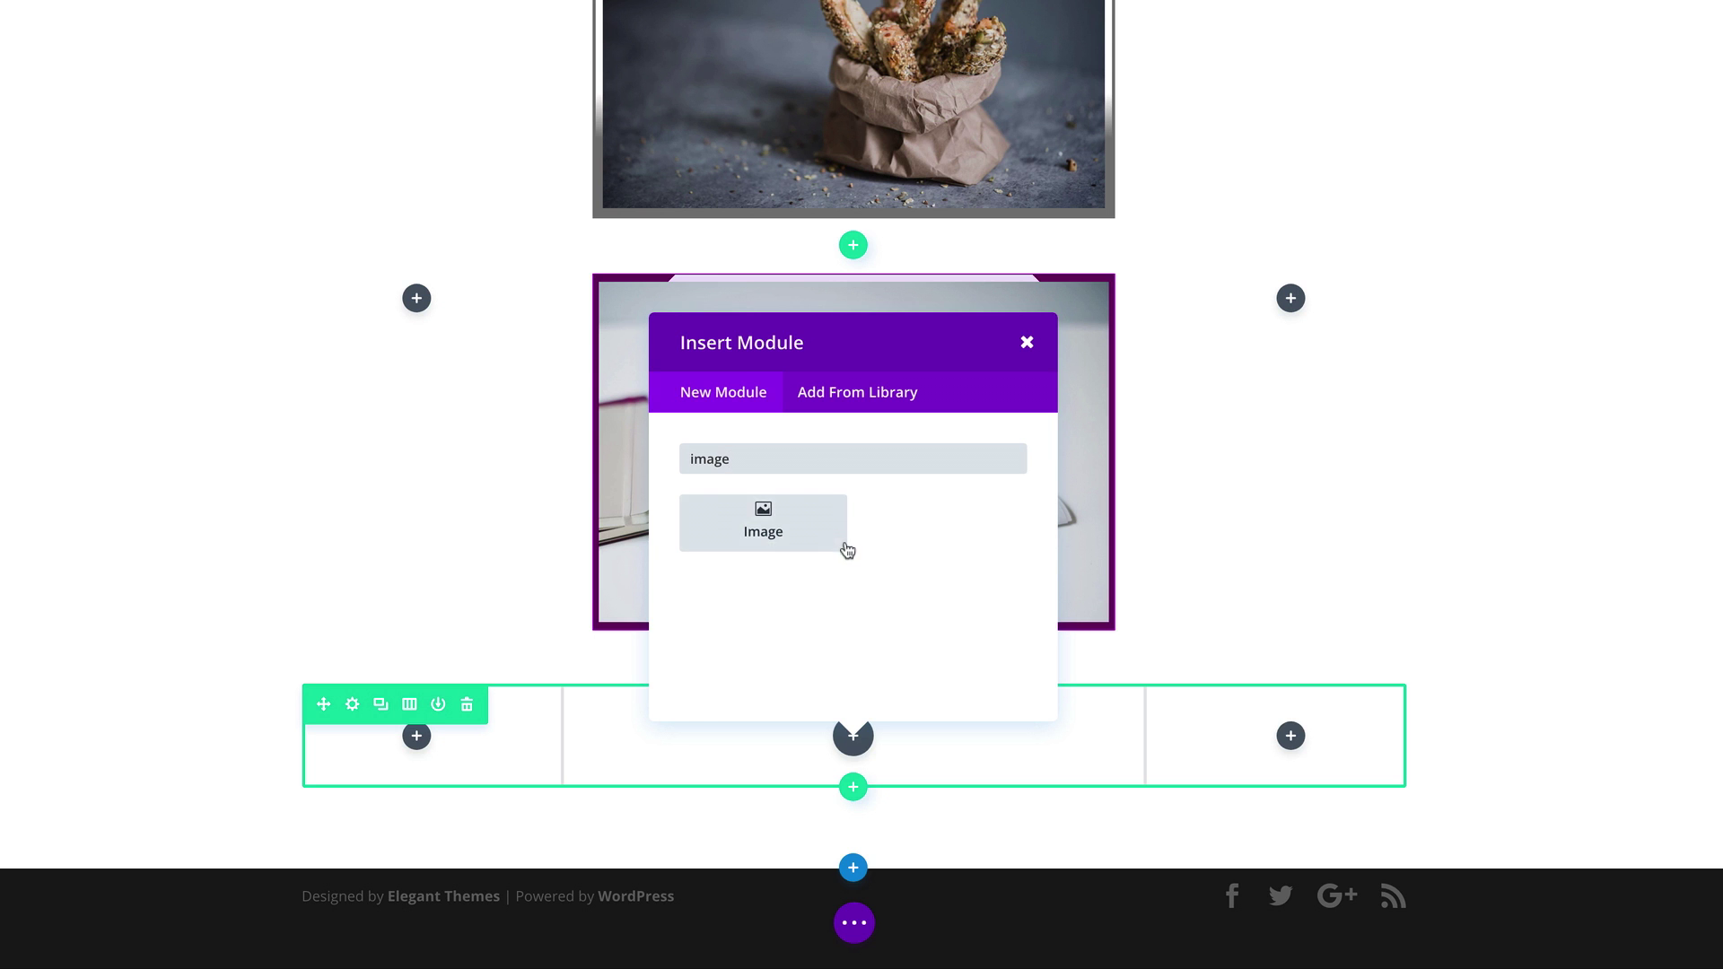
left_click(770, 529)
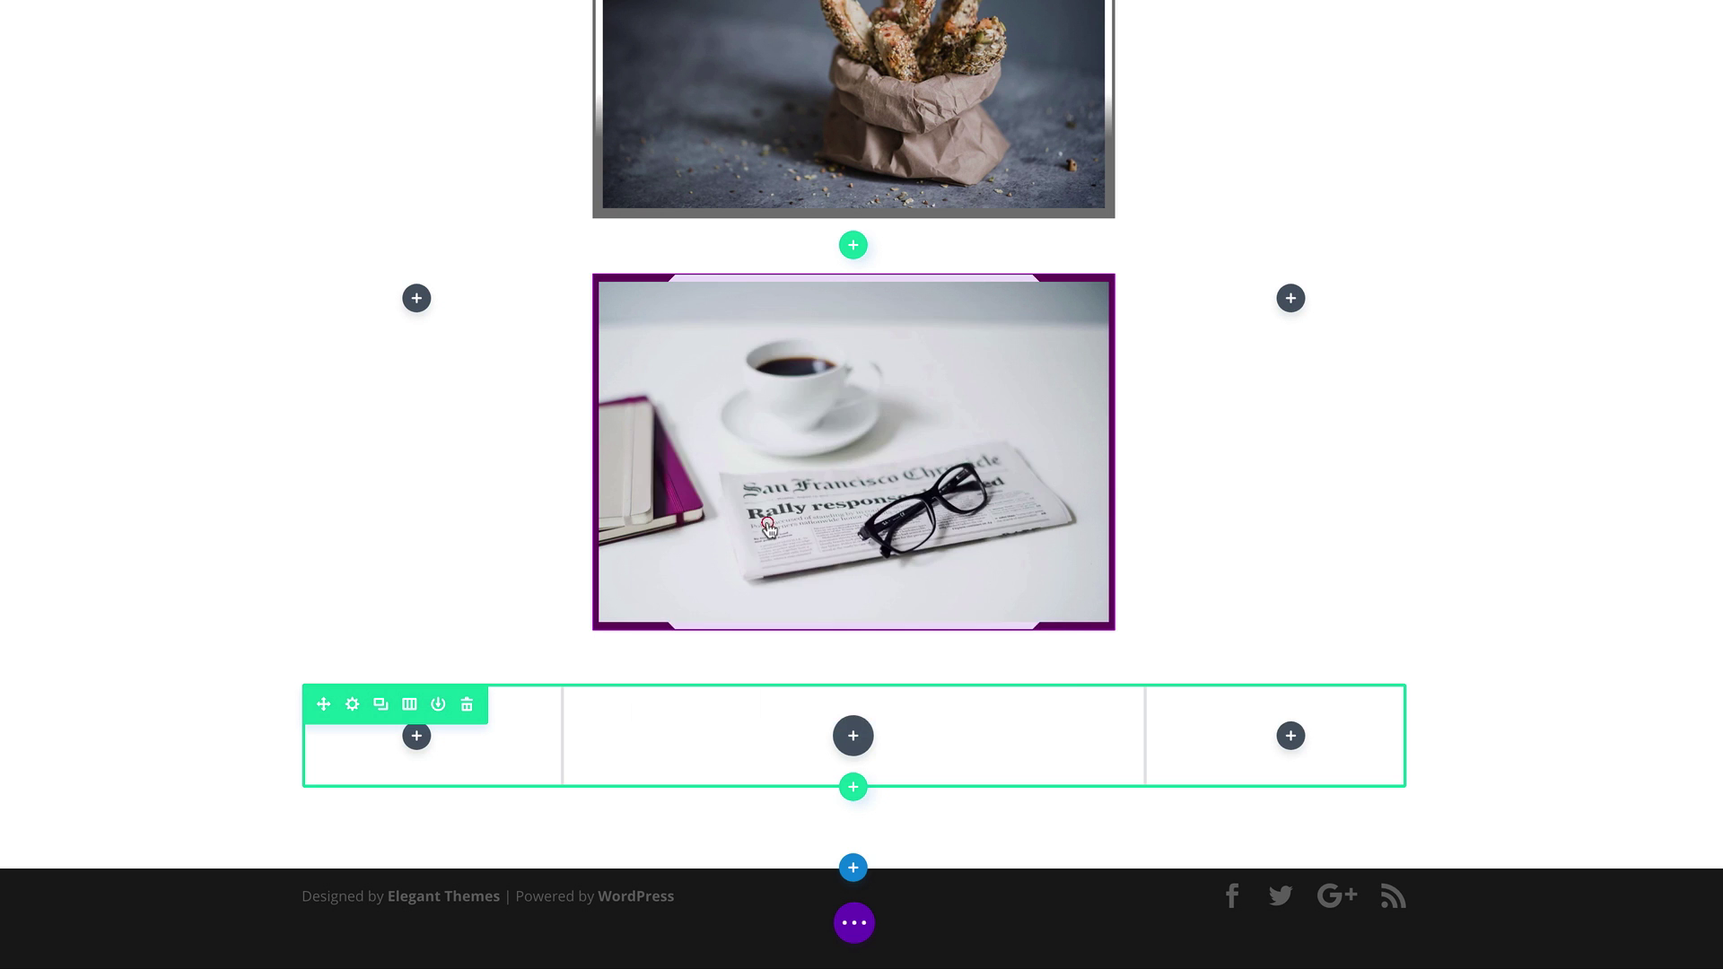
left_click(235, 180)
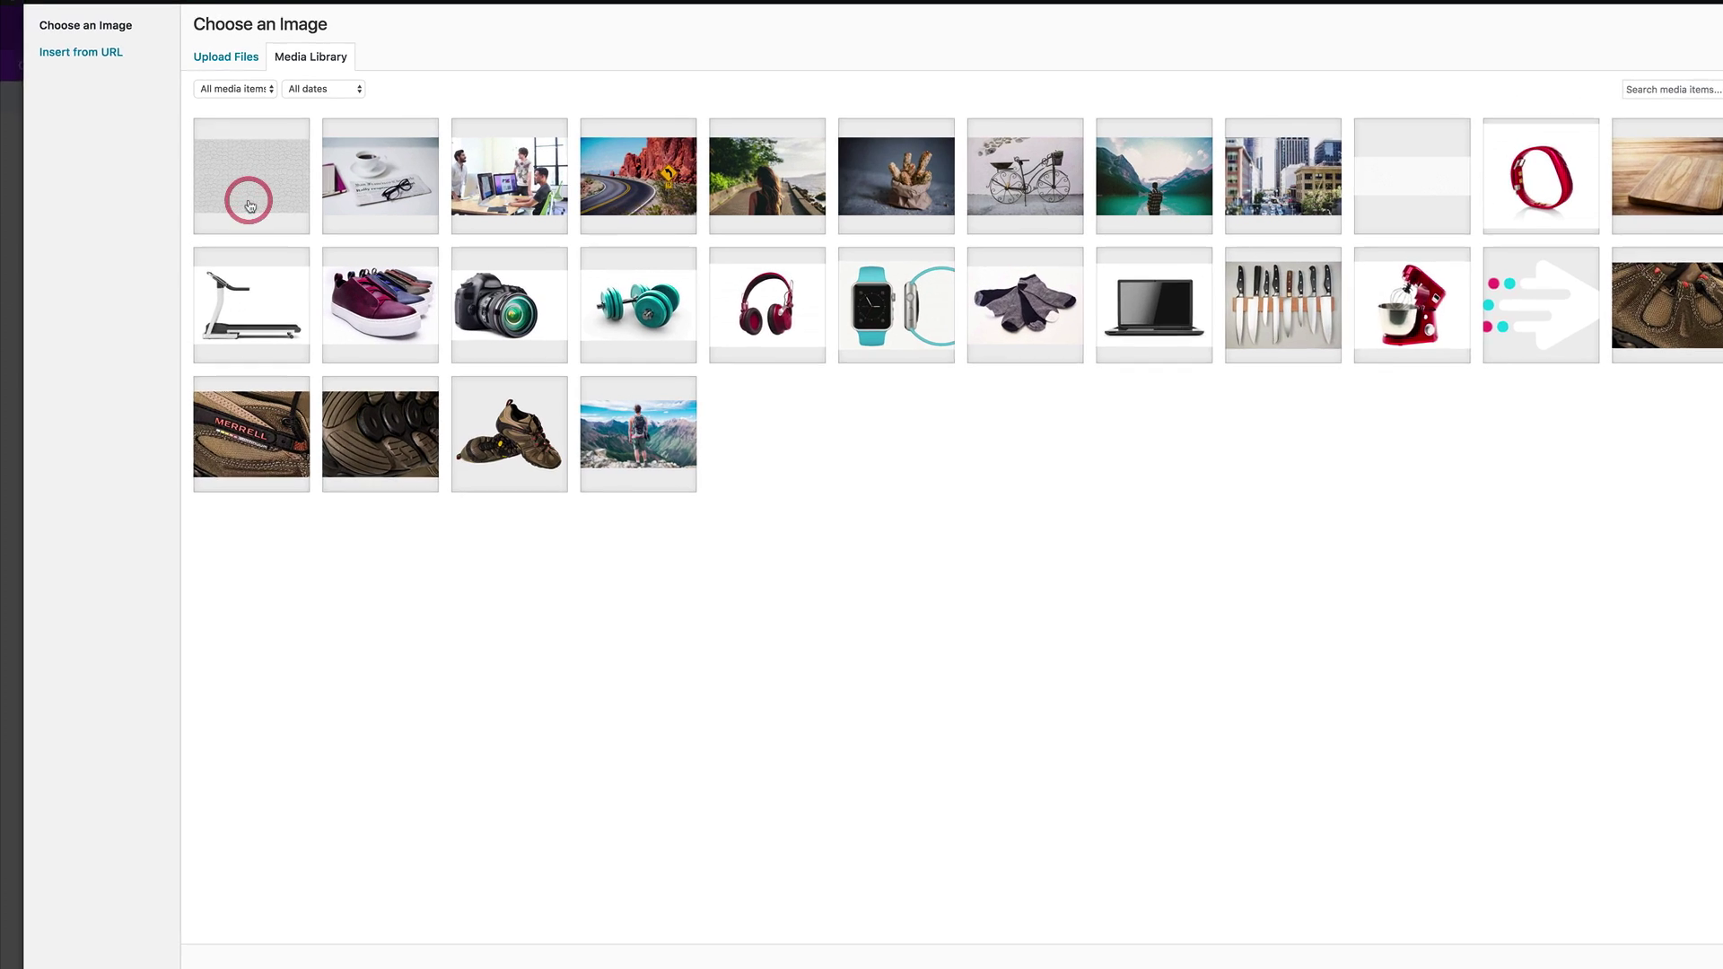
left_click(633, 261)
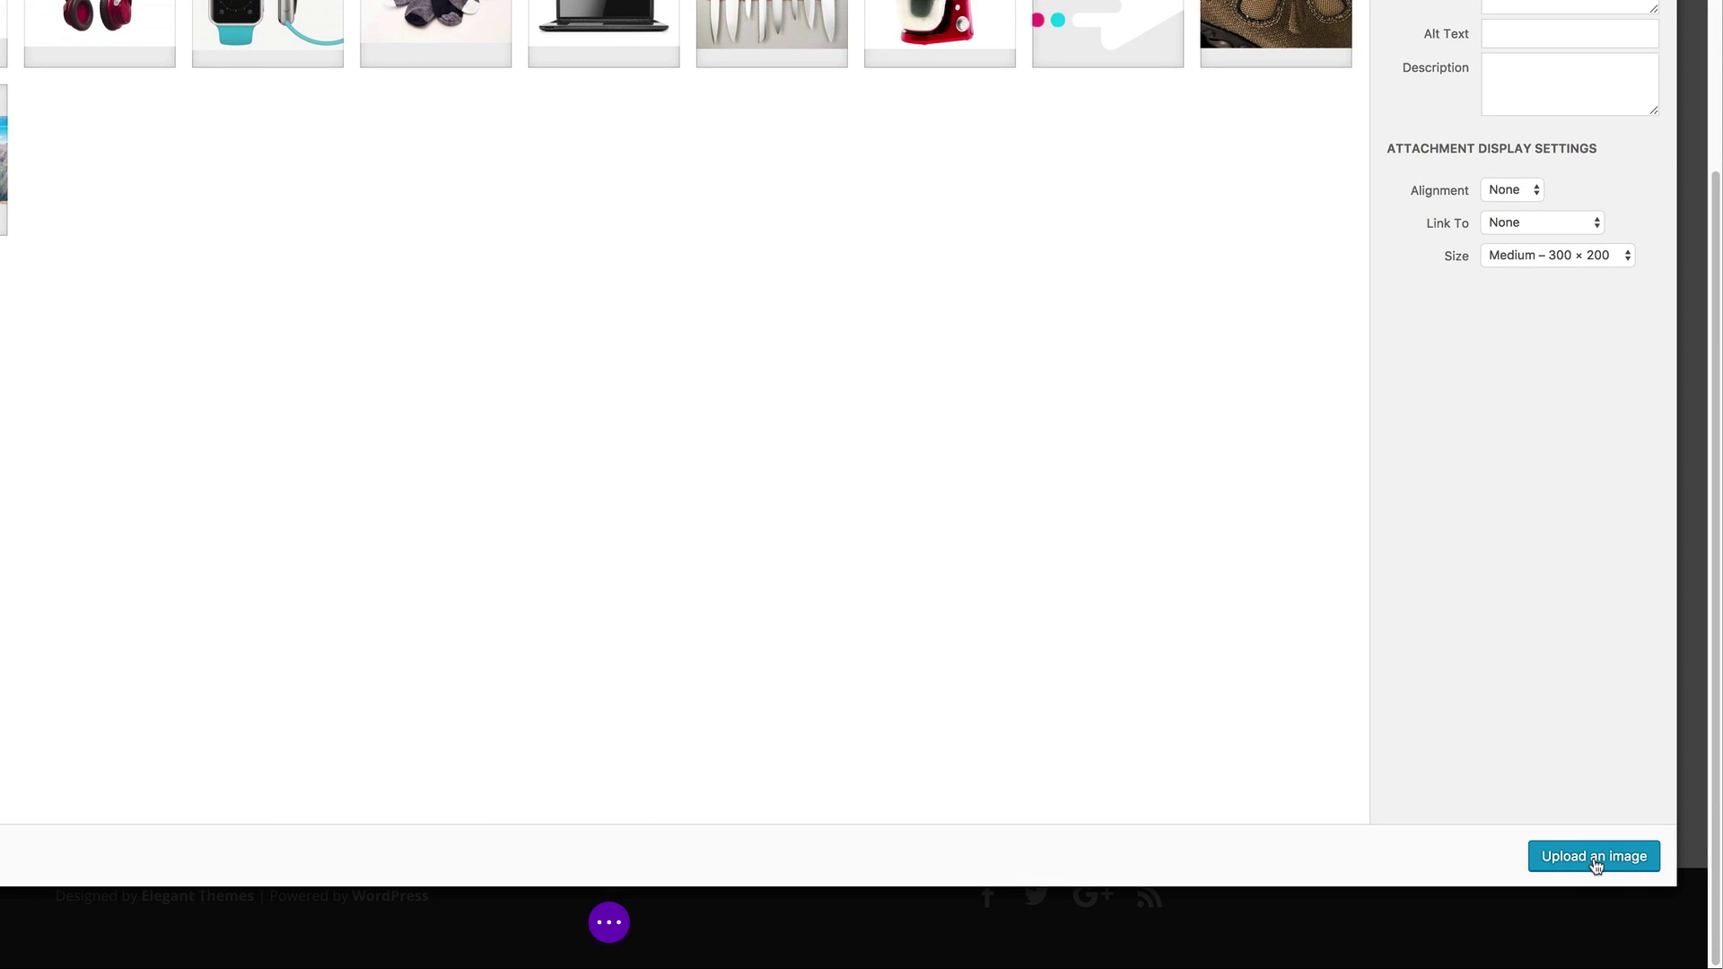
left_click(1594, 864)
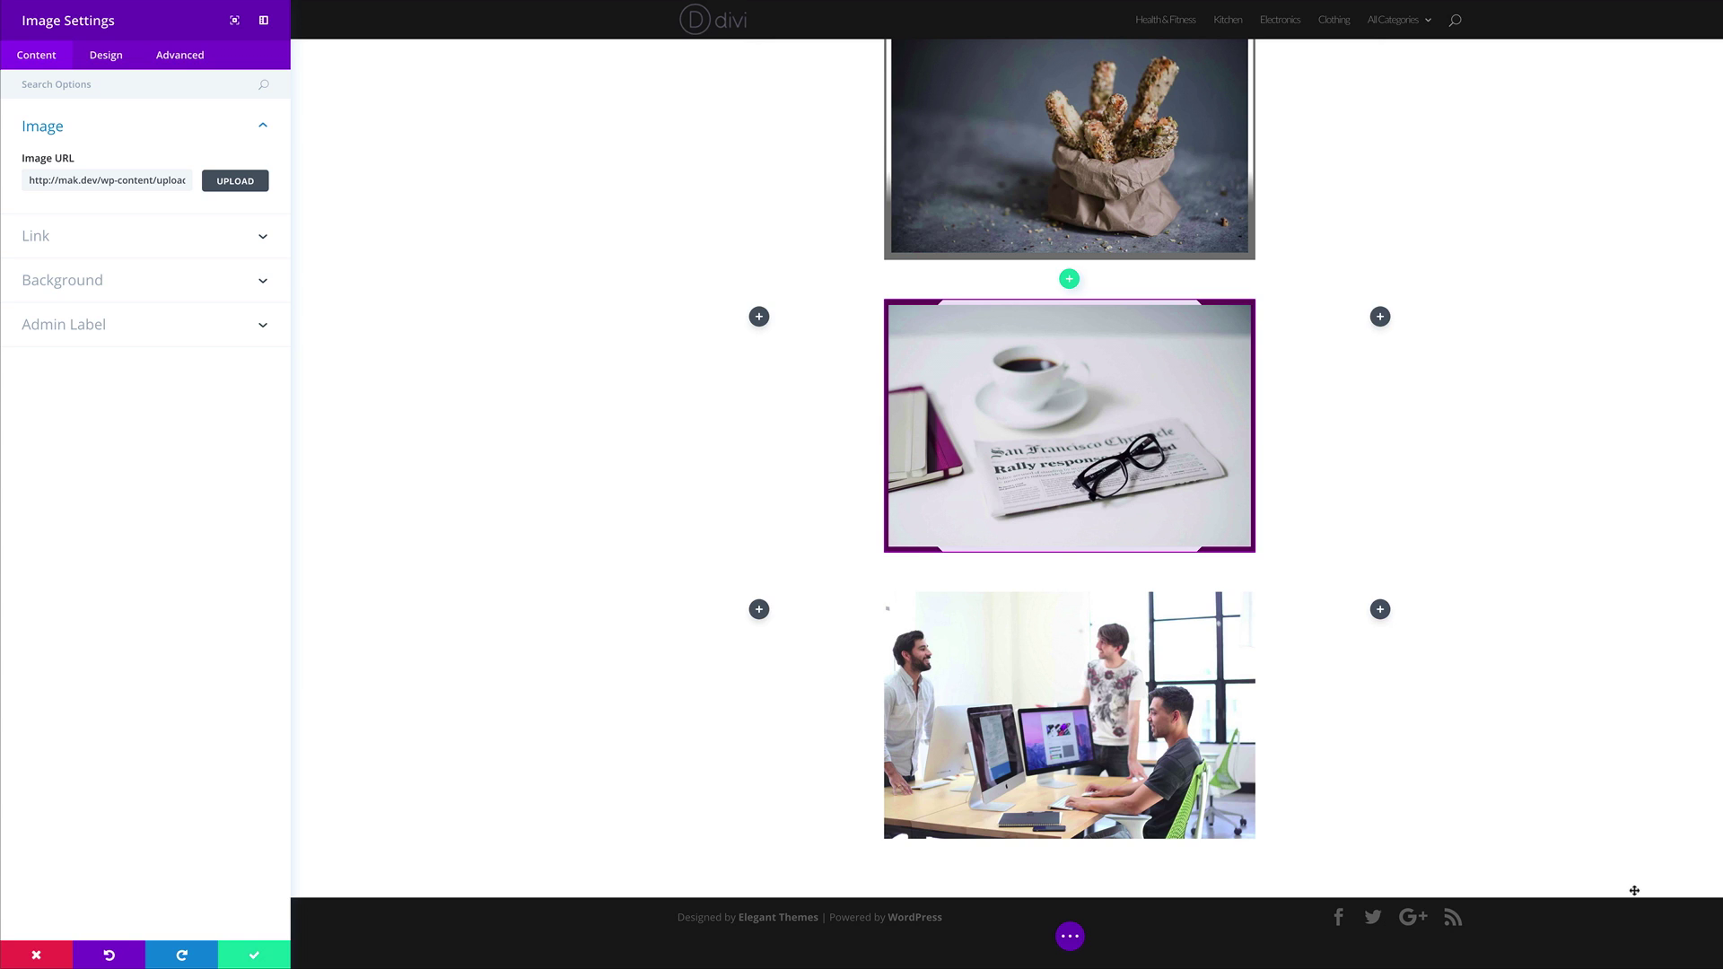
Add a gradient background to the office image and set its first colour to a partly transparent pinkish red.
left_click(92, 280)
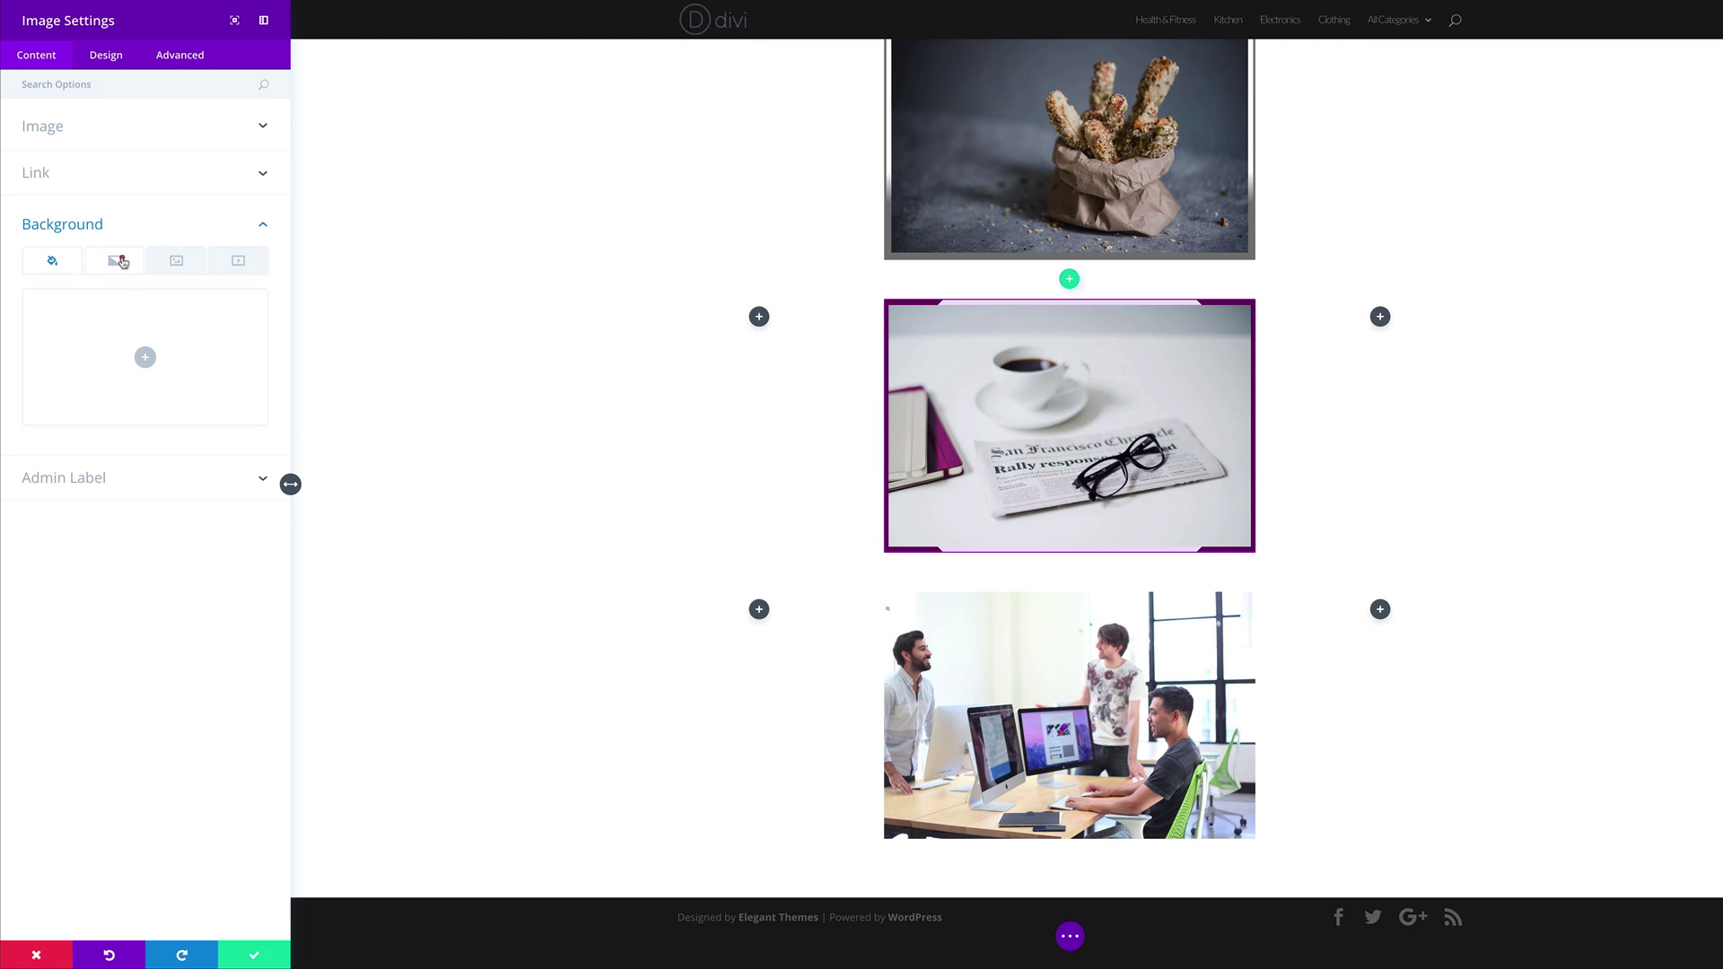
left_click(123, 262)
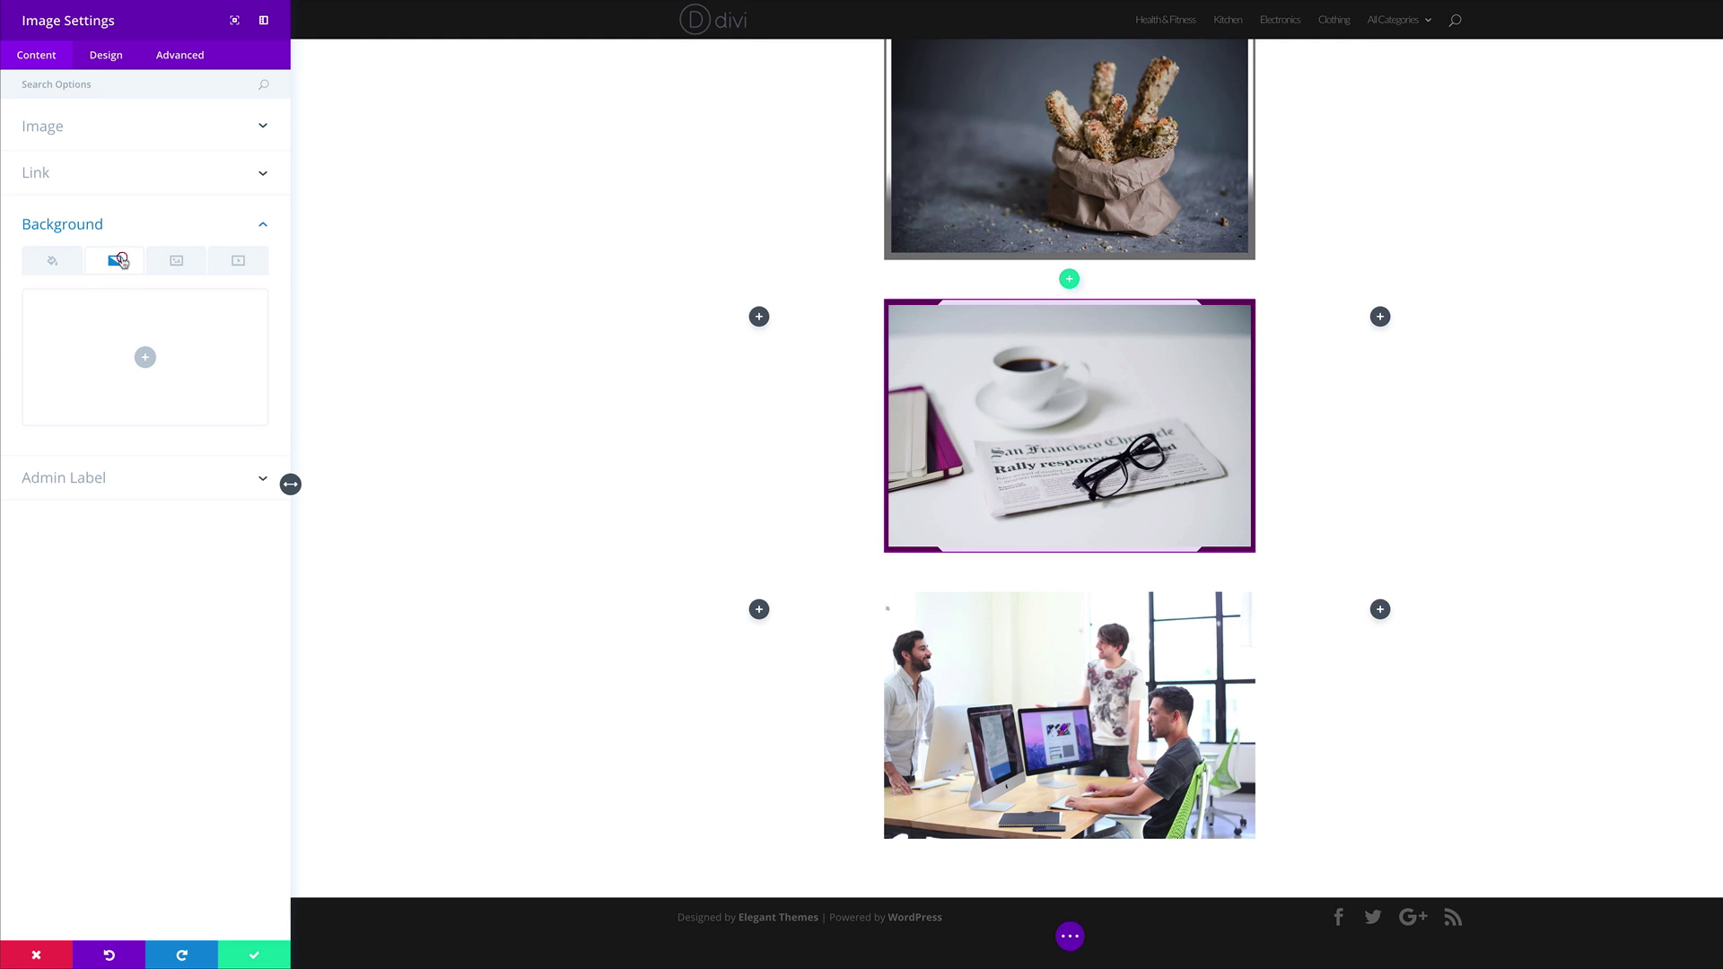
left_click(148, 359)
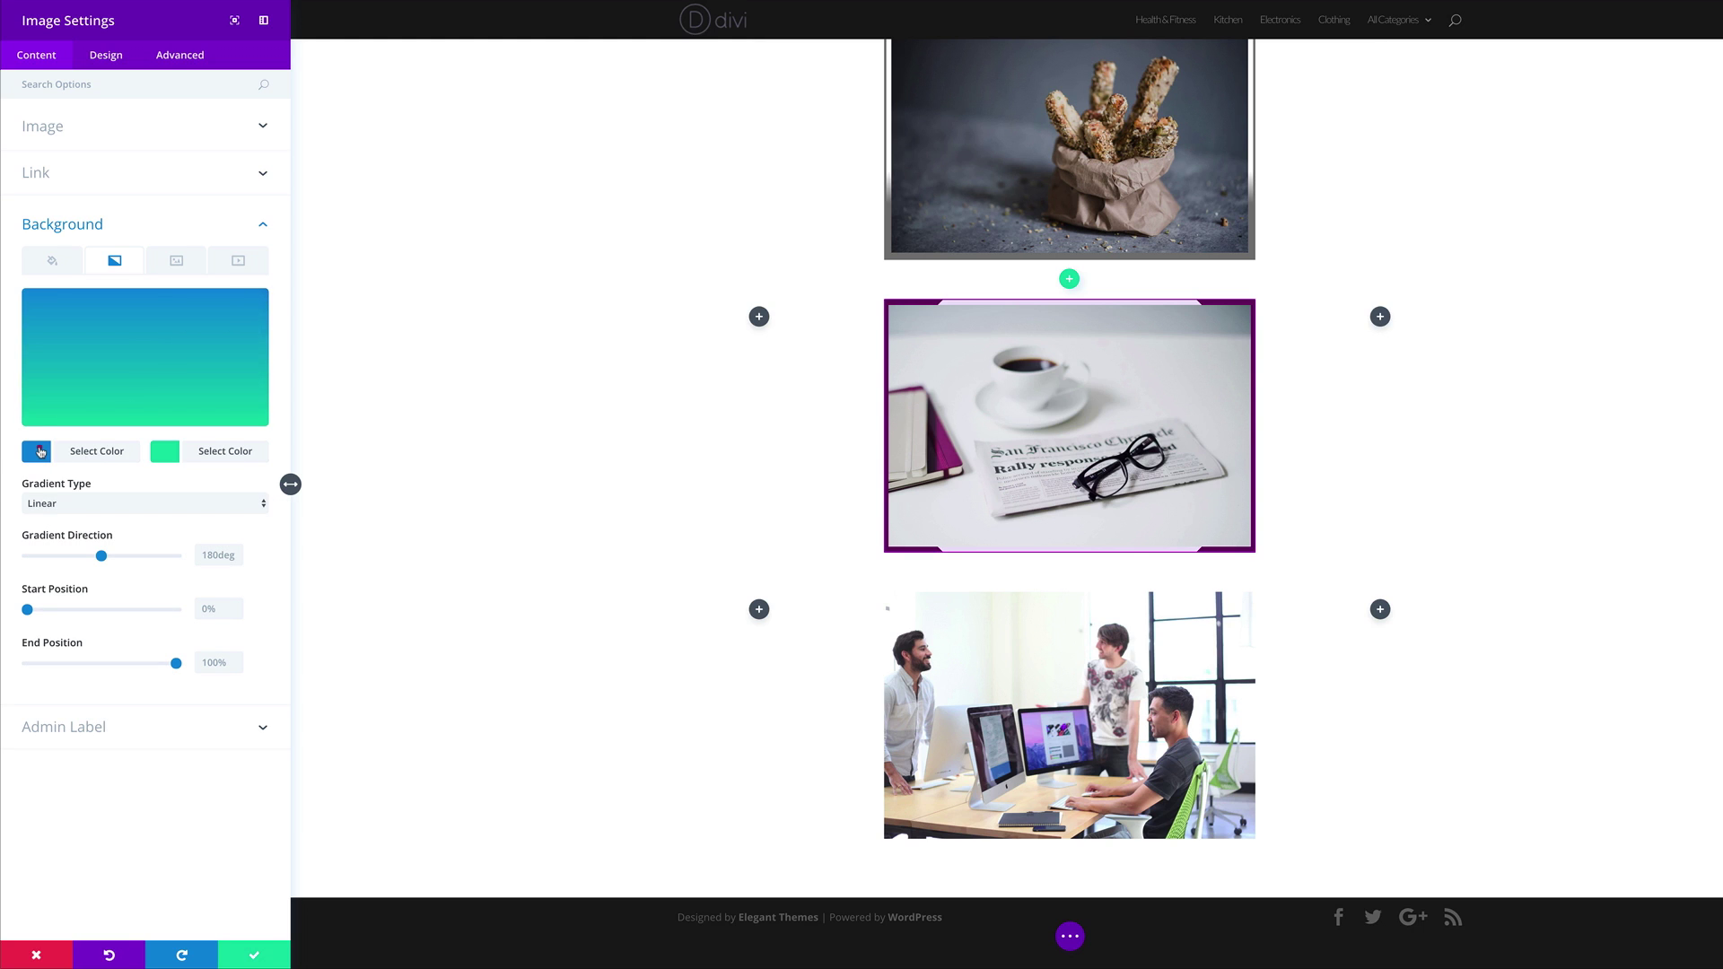
left_click(38, 451)
left_click(253, 320)
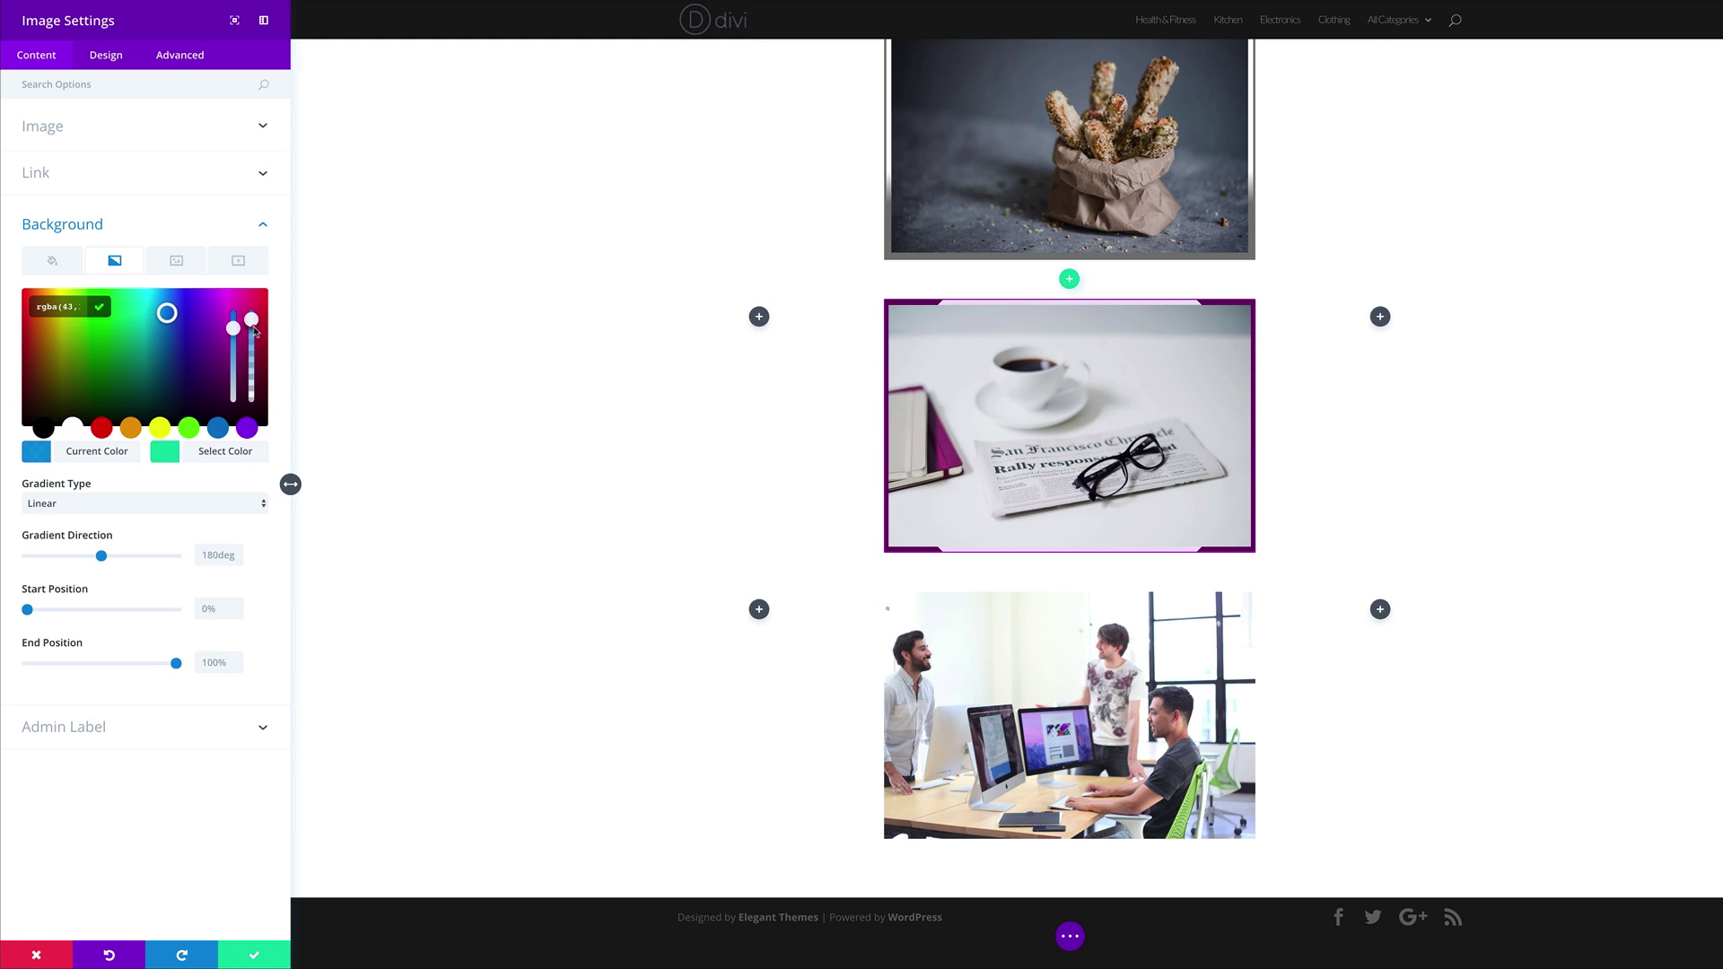
key("BackSpace")
key("BackSpace")
key("BackSpace")
key("ctrl+v")
Set the second colour of the office image's background gradient to a partly transparent blue.
left_click(165, 454)
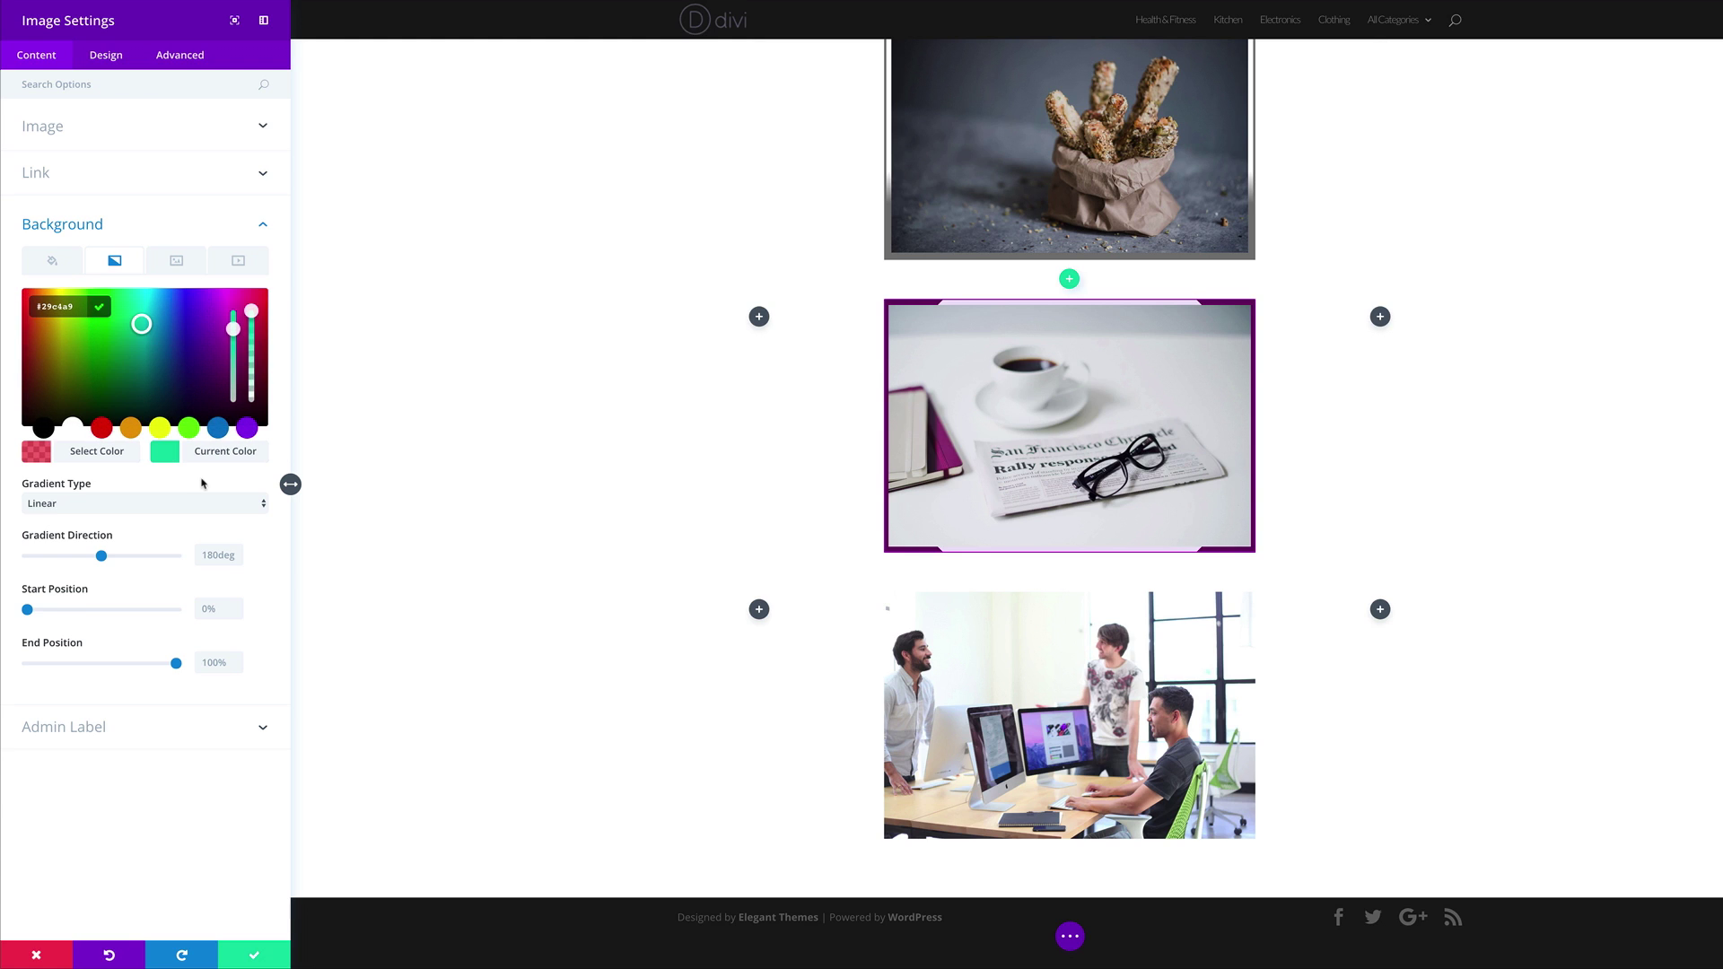
left_click(251, 318)
key("ctrl+a")
key("ctrl+v")
Make the office image's gradient radial, with a start position of 71% and an end position of 93%.
left_click(164, 505)
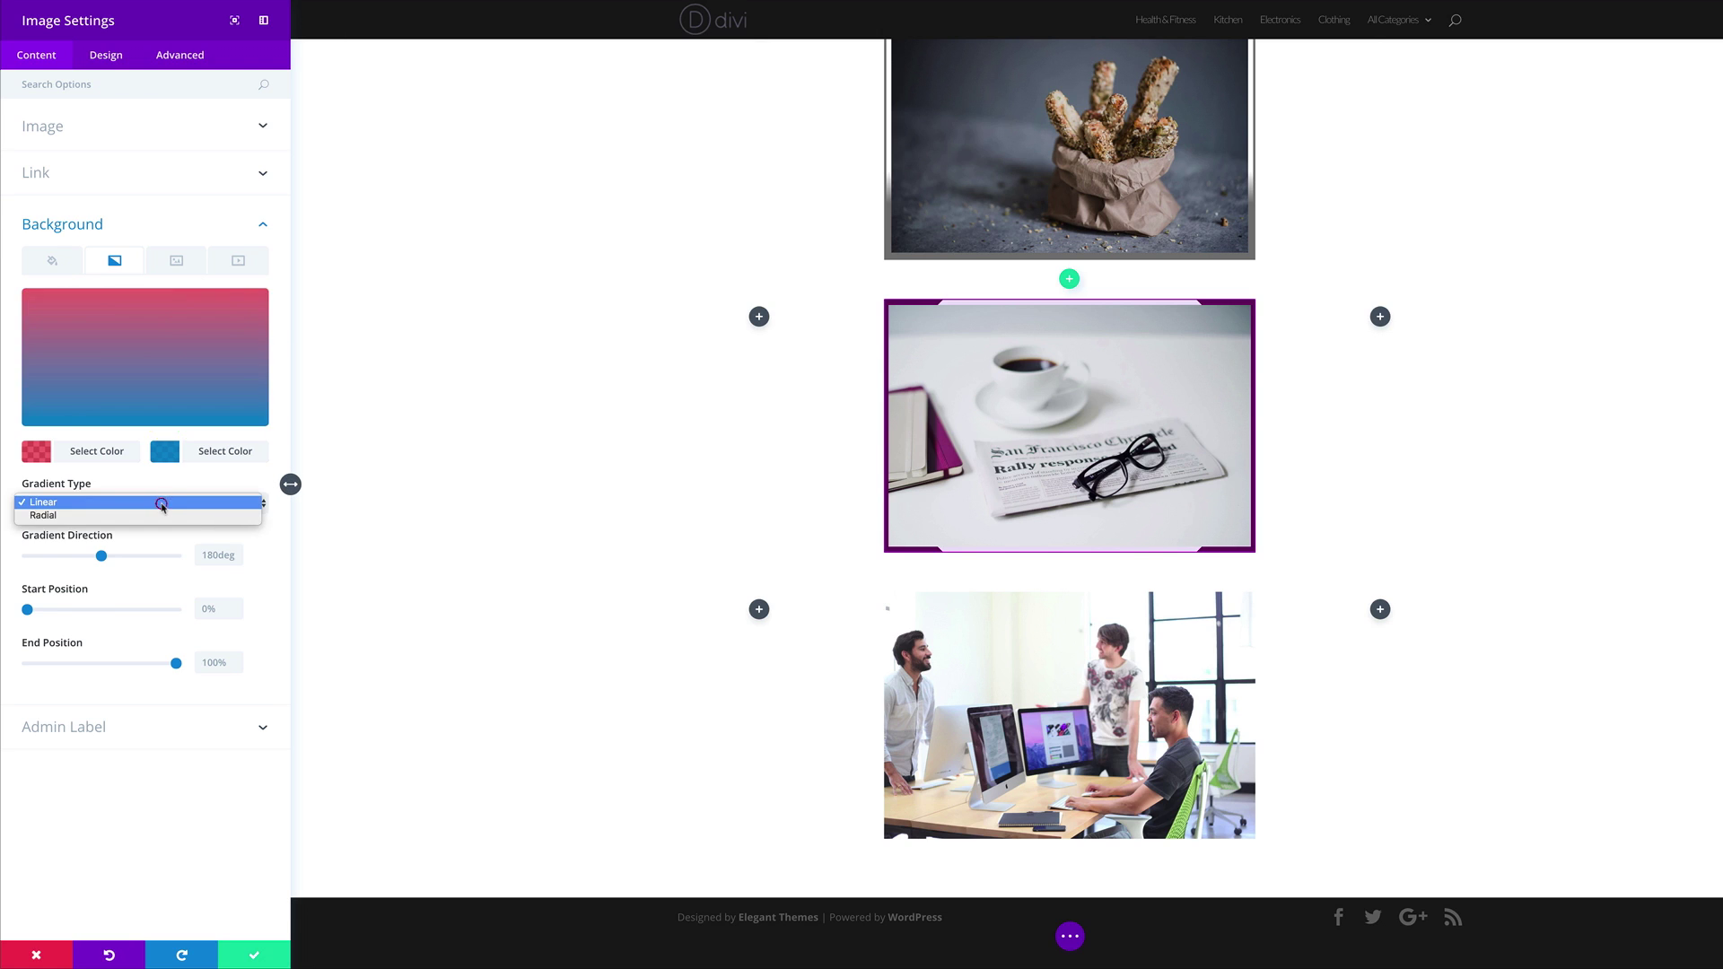
left_click(162, 517)
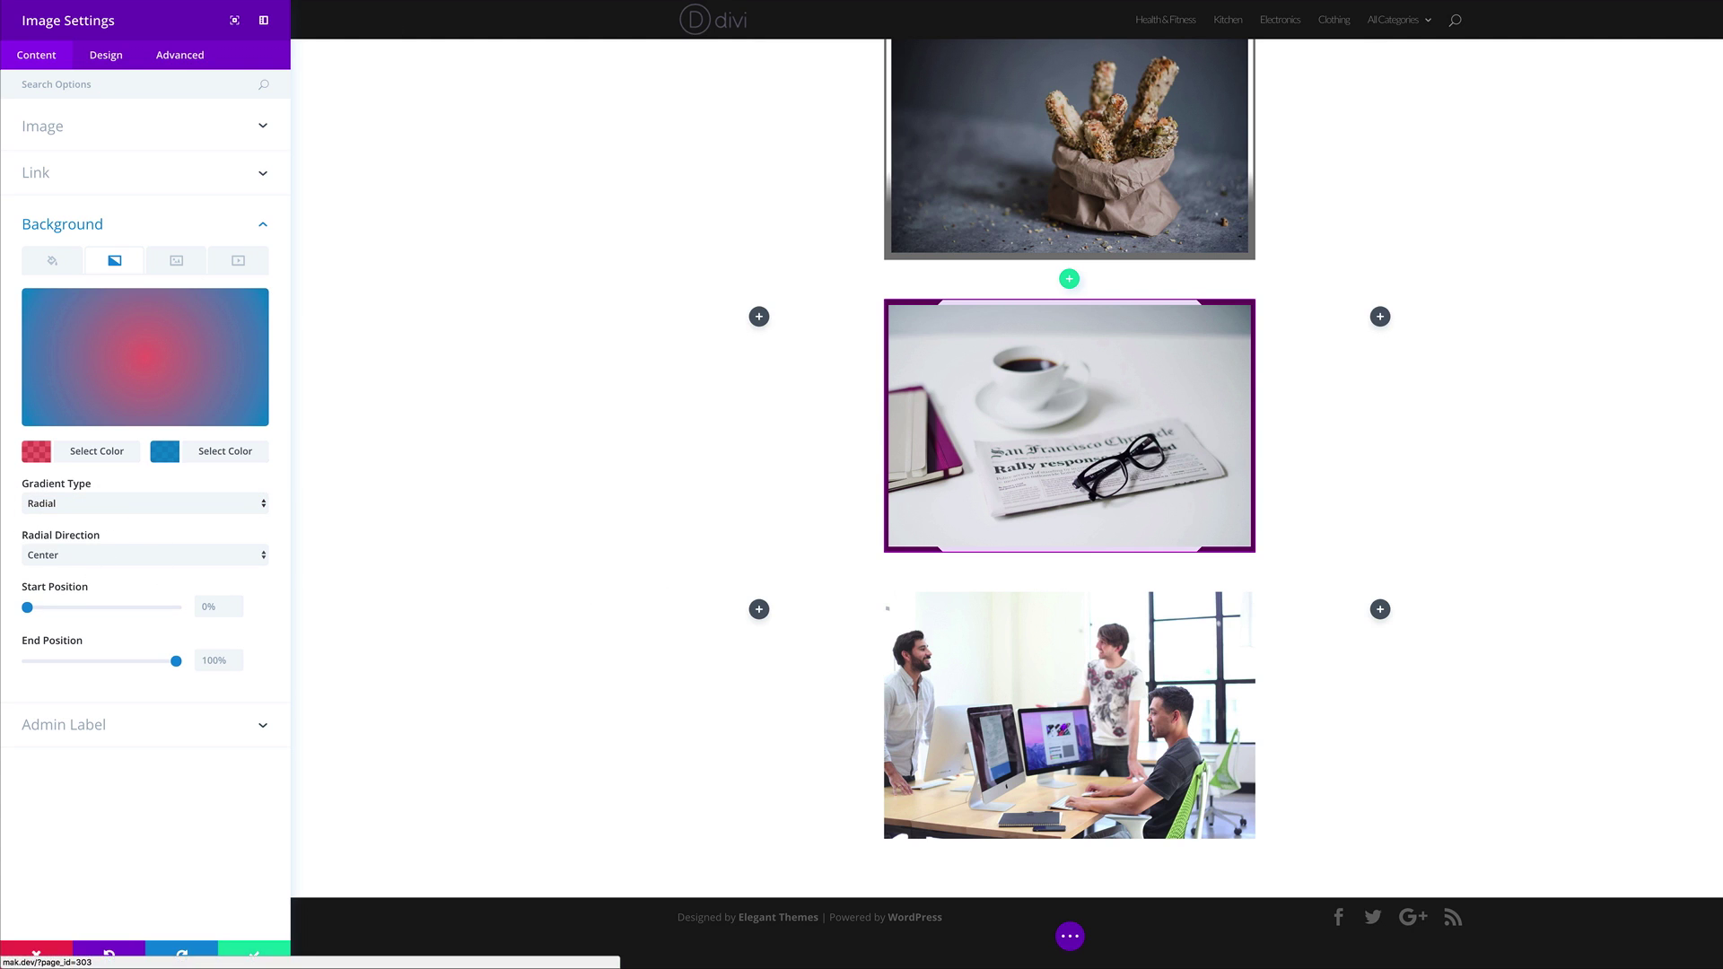
left_click(202, 606)
left_click(202, 606)
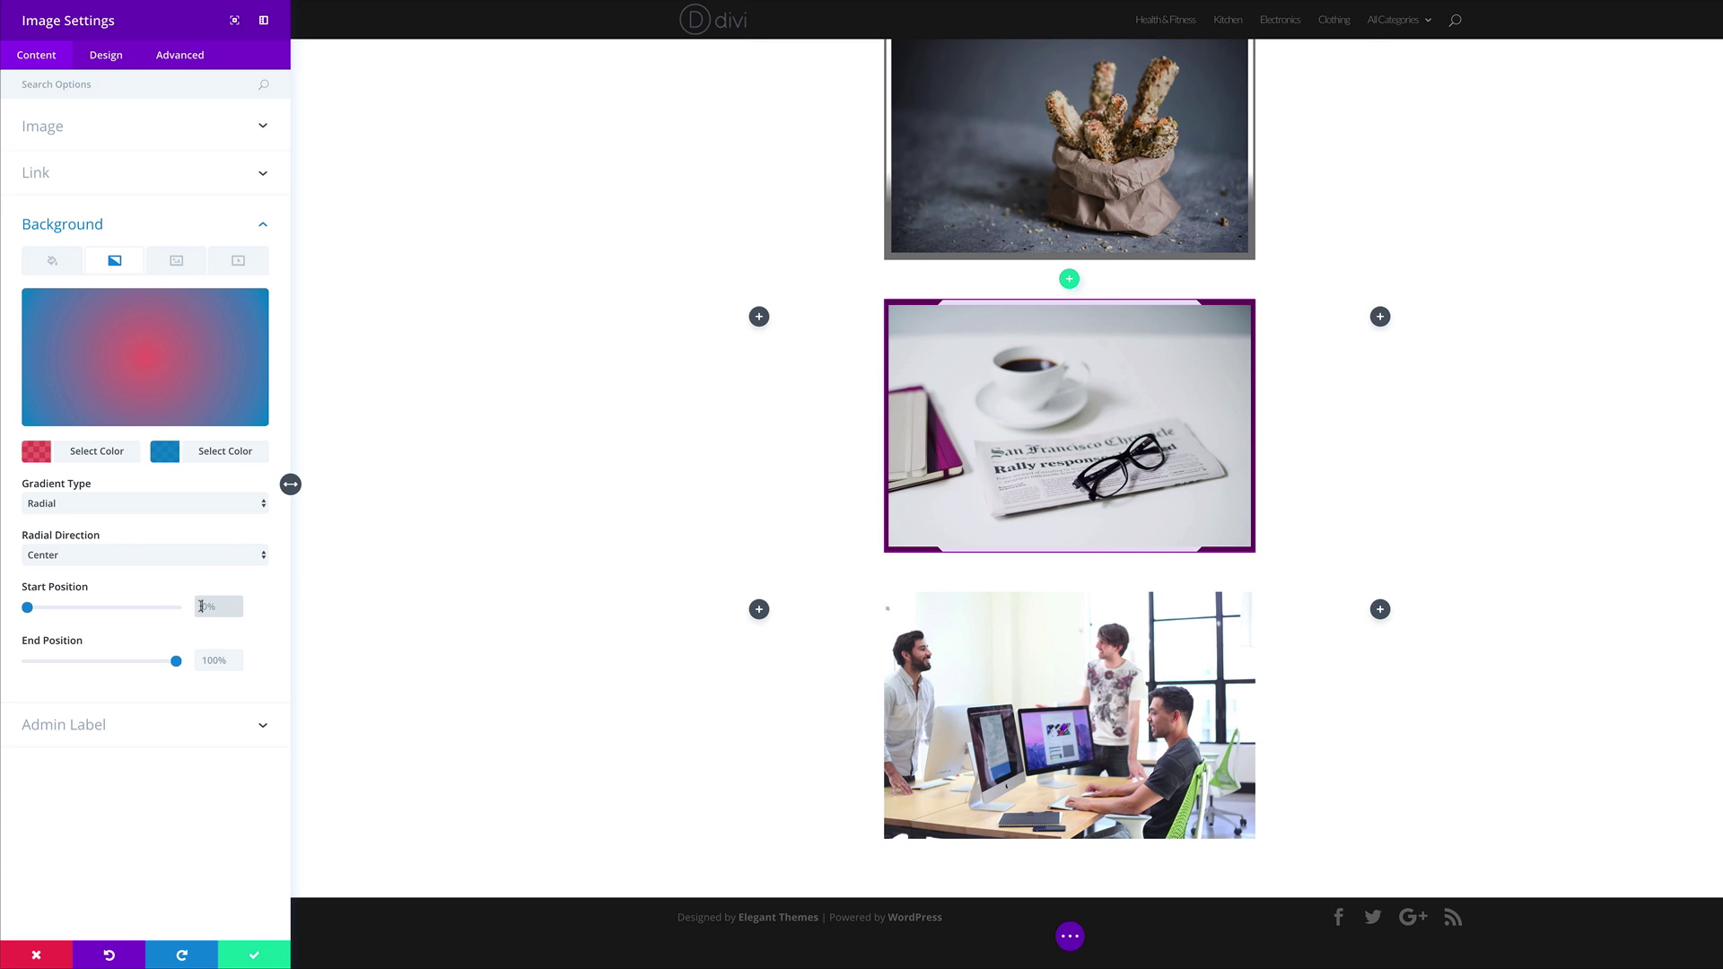
type("71")
left_click(195, 661)
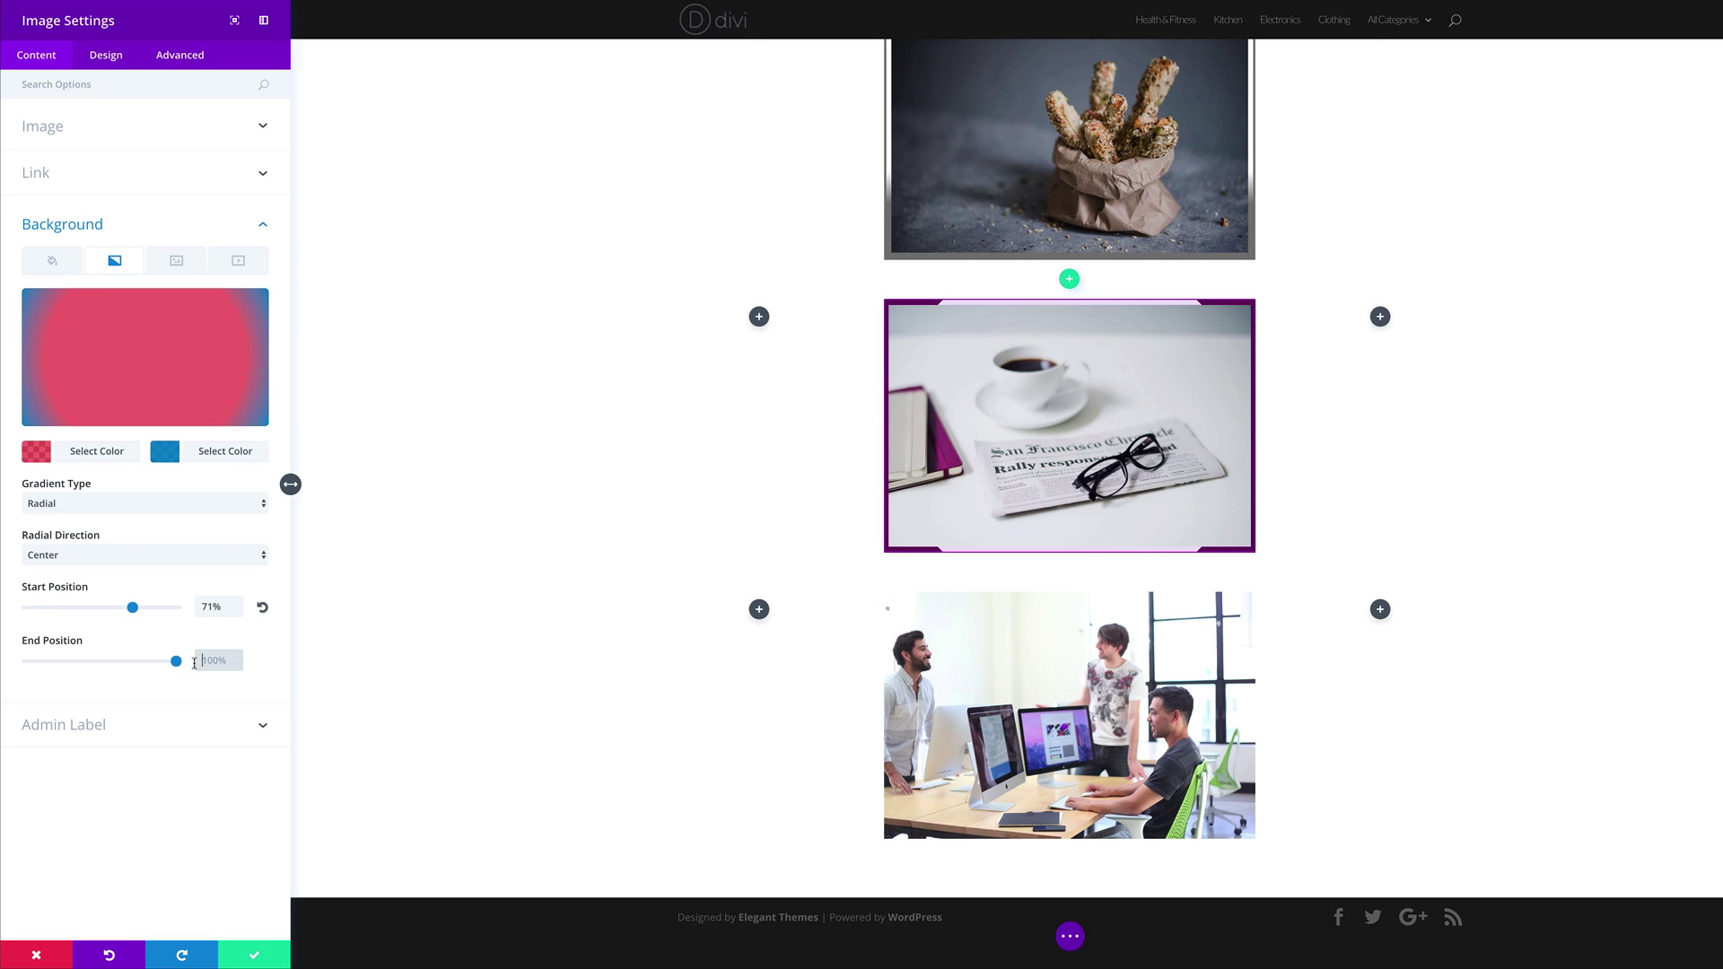
type("93")
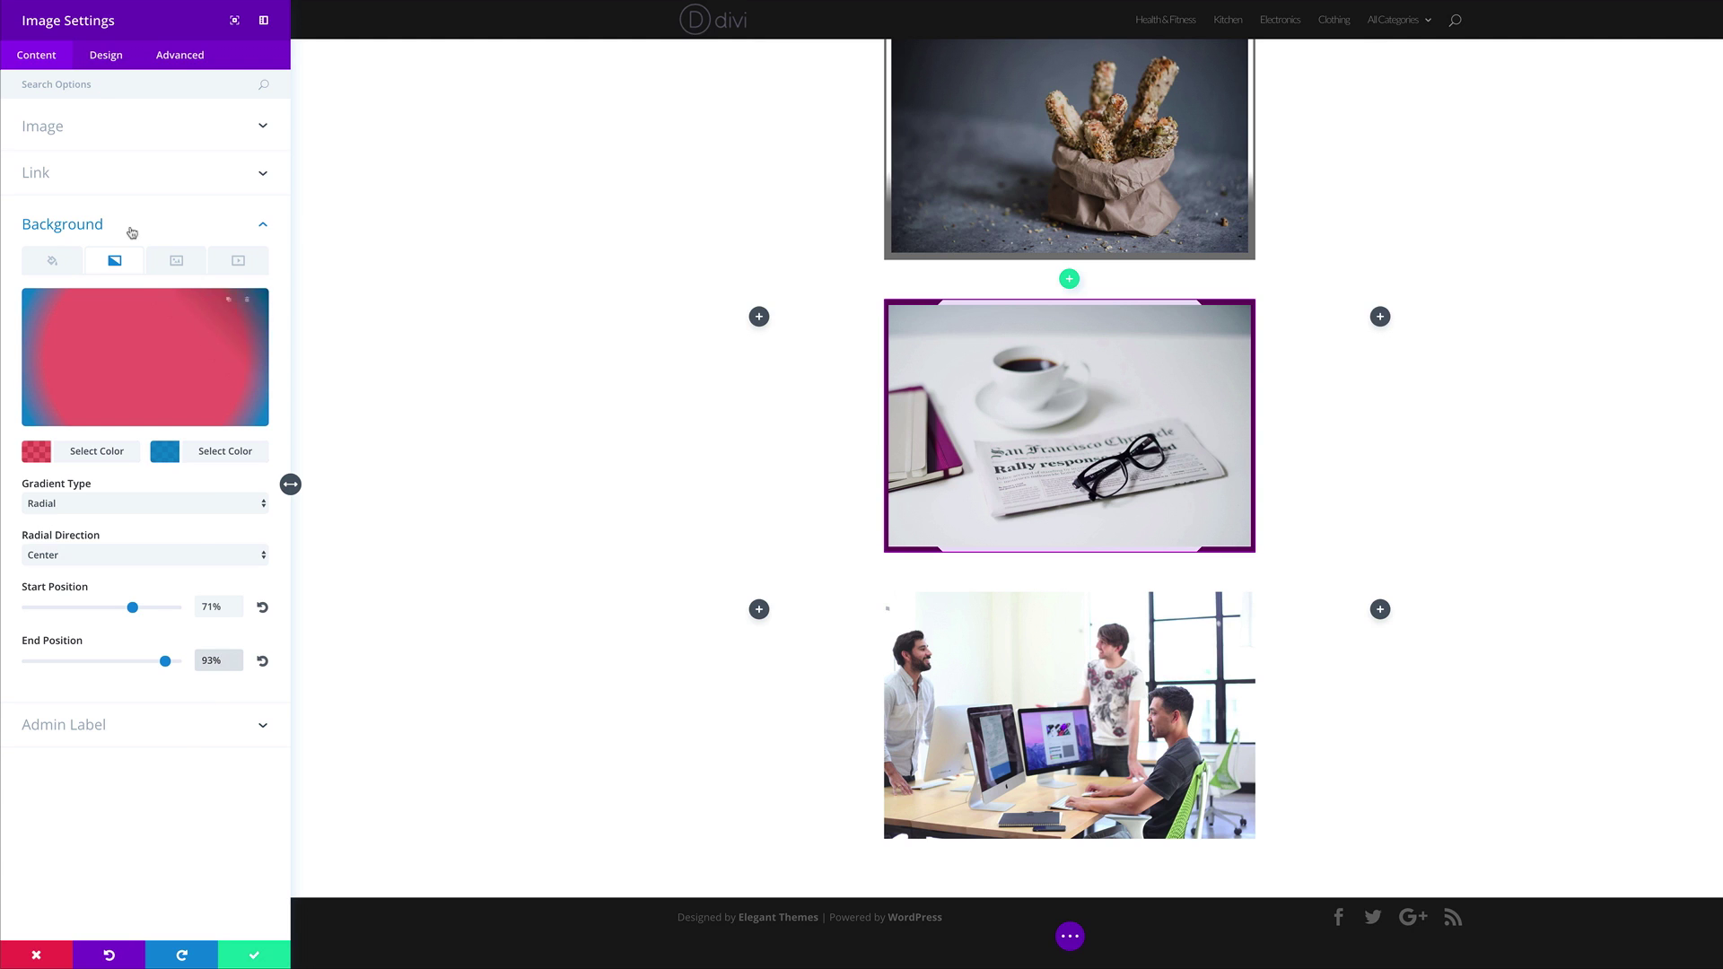
Enable a very light grey border on the office image, 8px wide with the Double style.
left_click(107, 56)
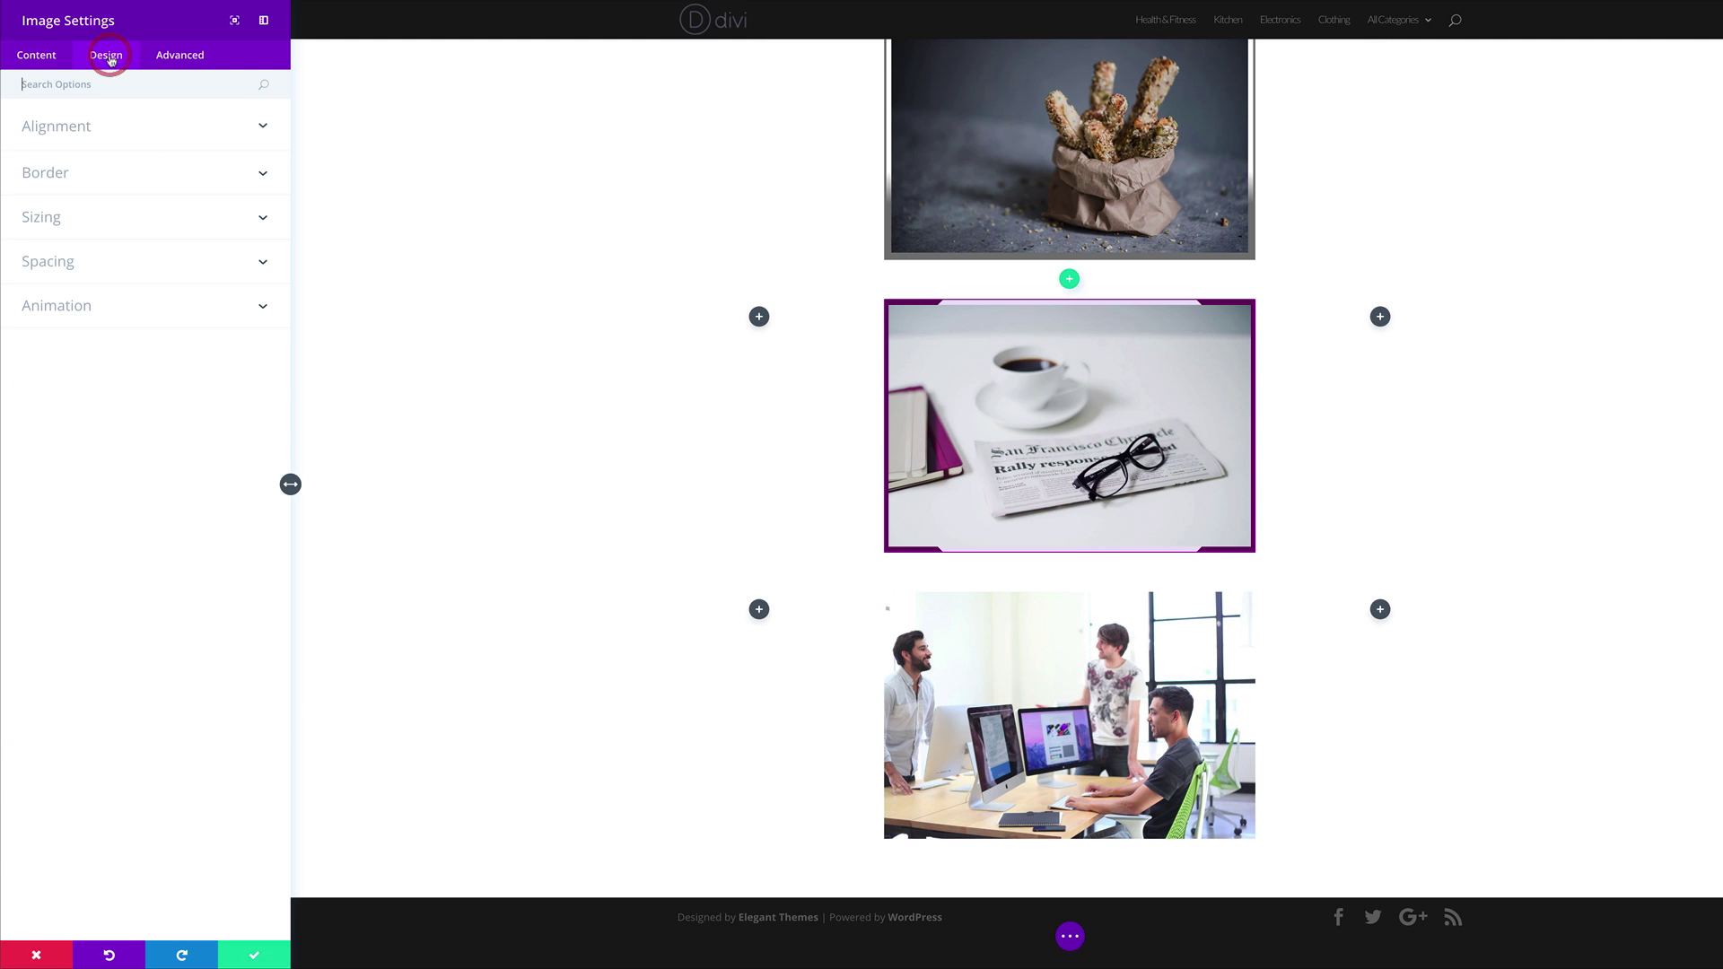
left_click(101, 173)
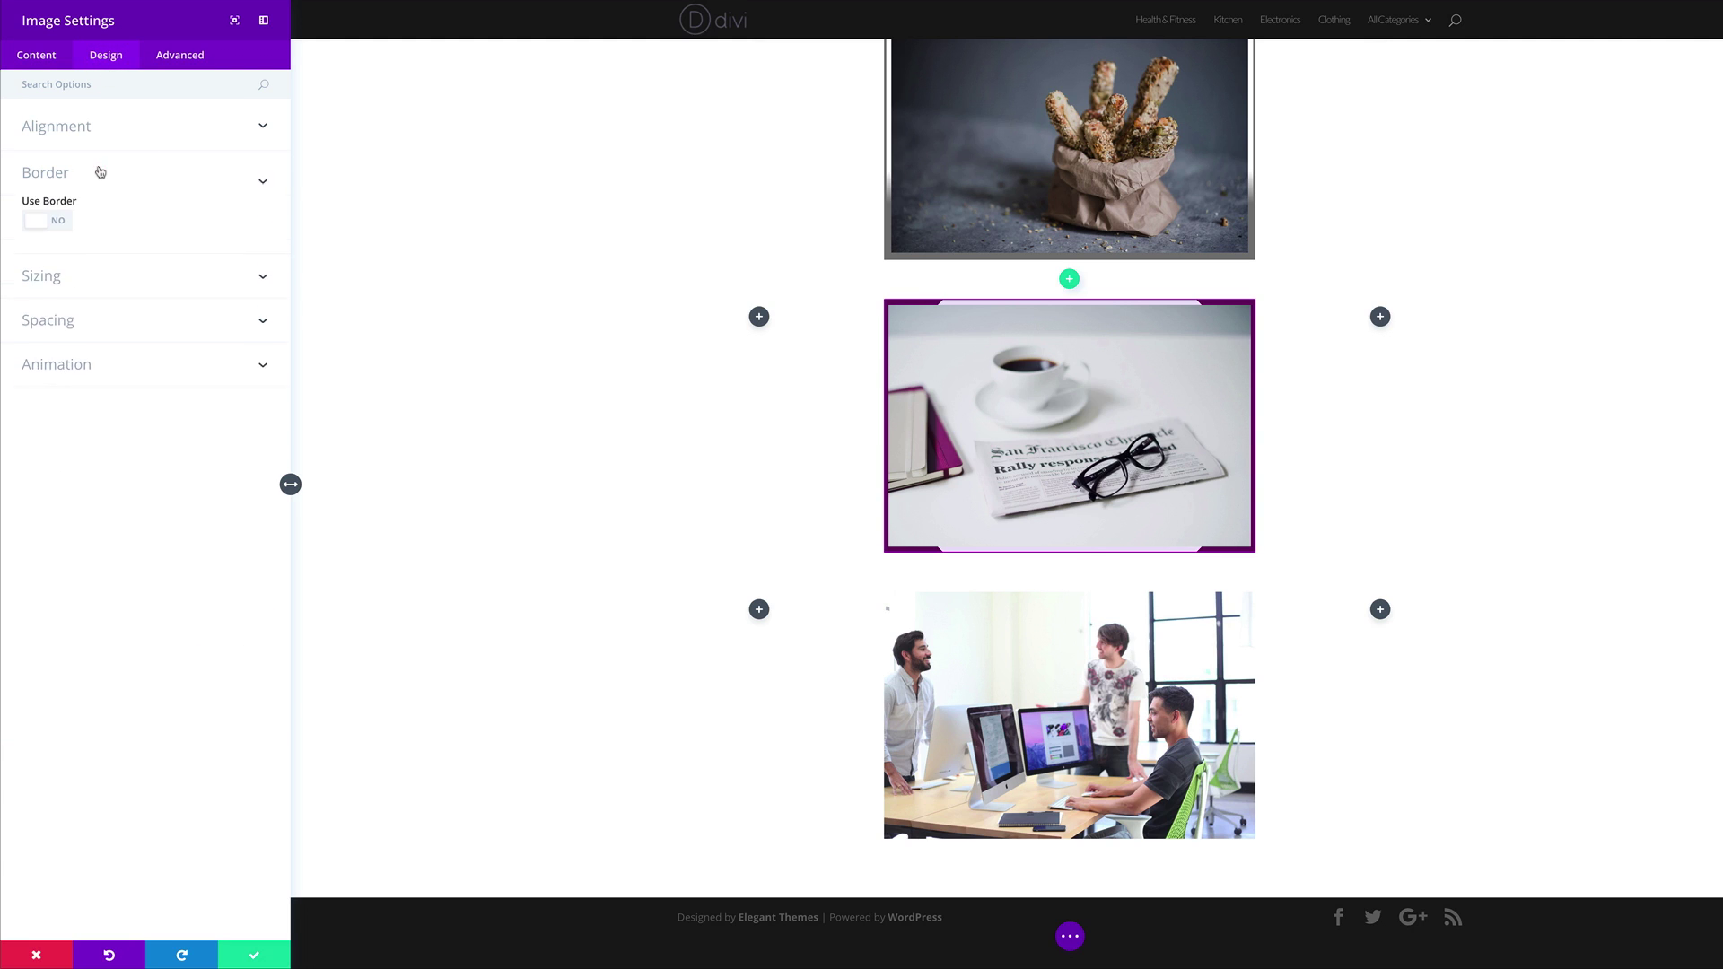
left_click(57, 222)
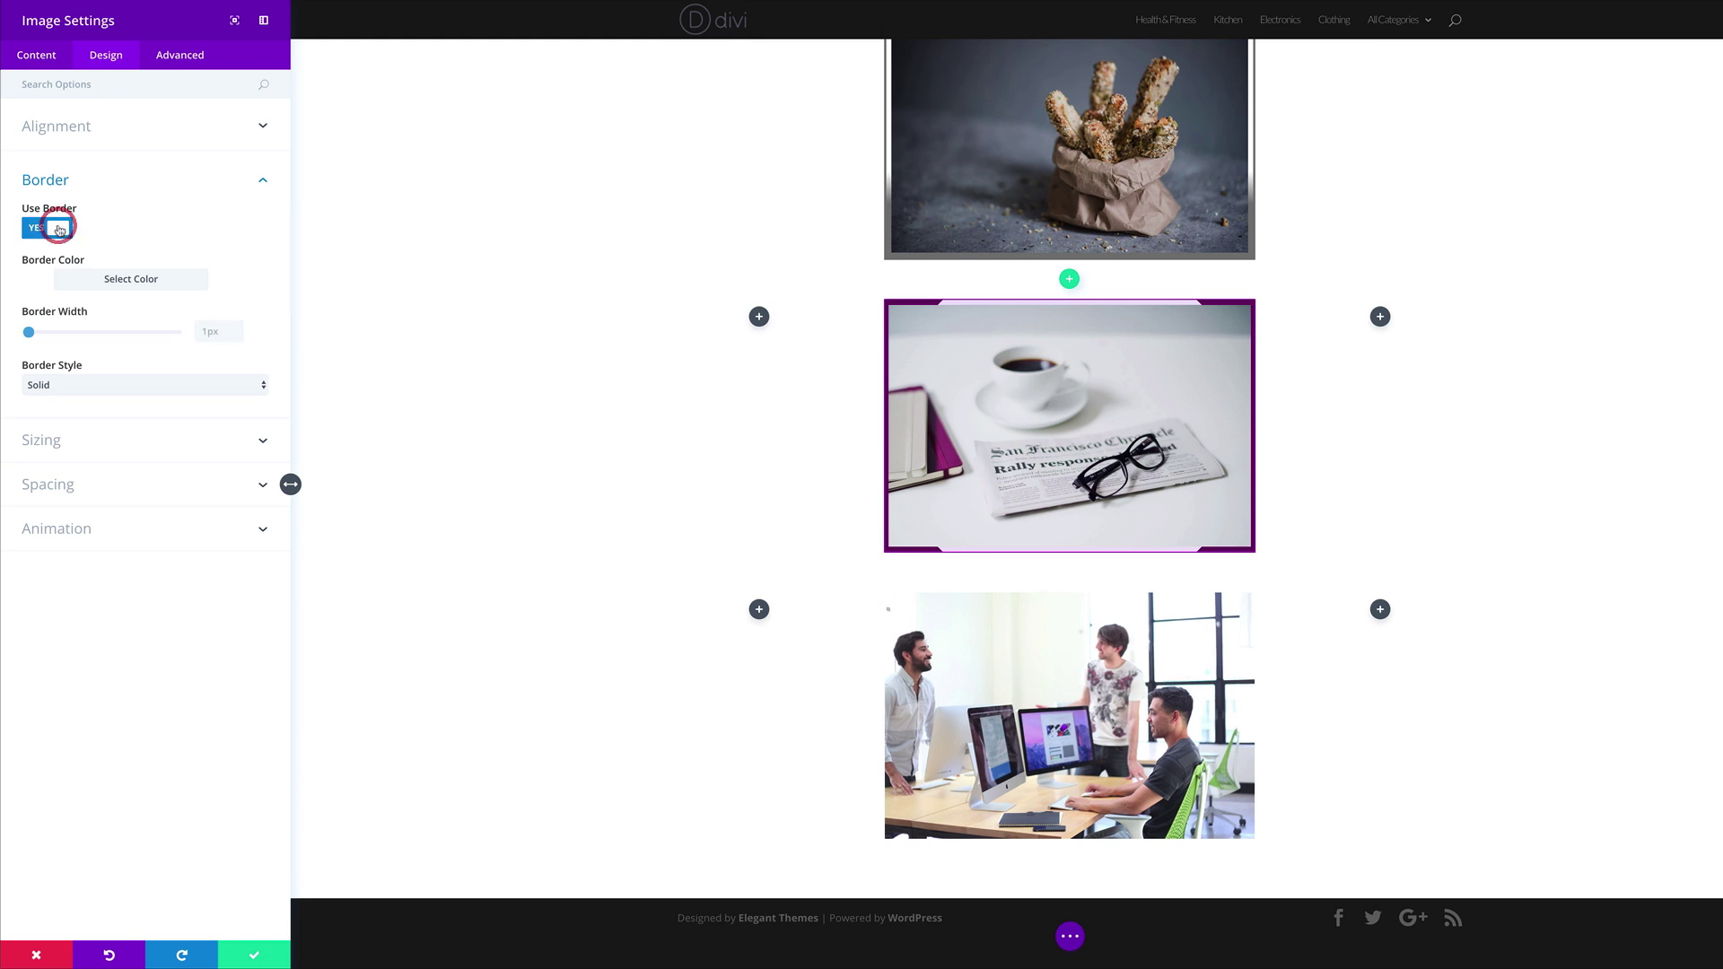
left_click(40, 279)
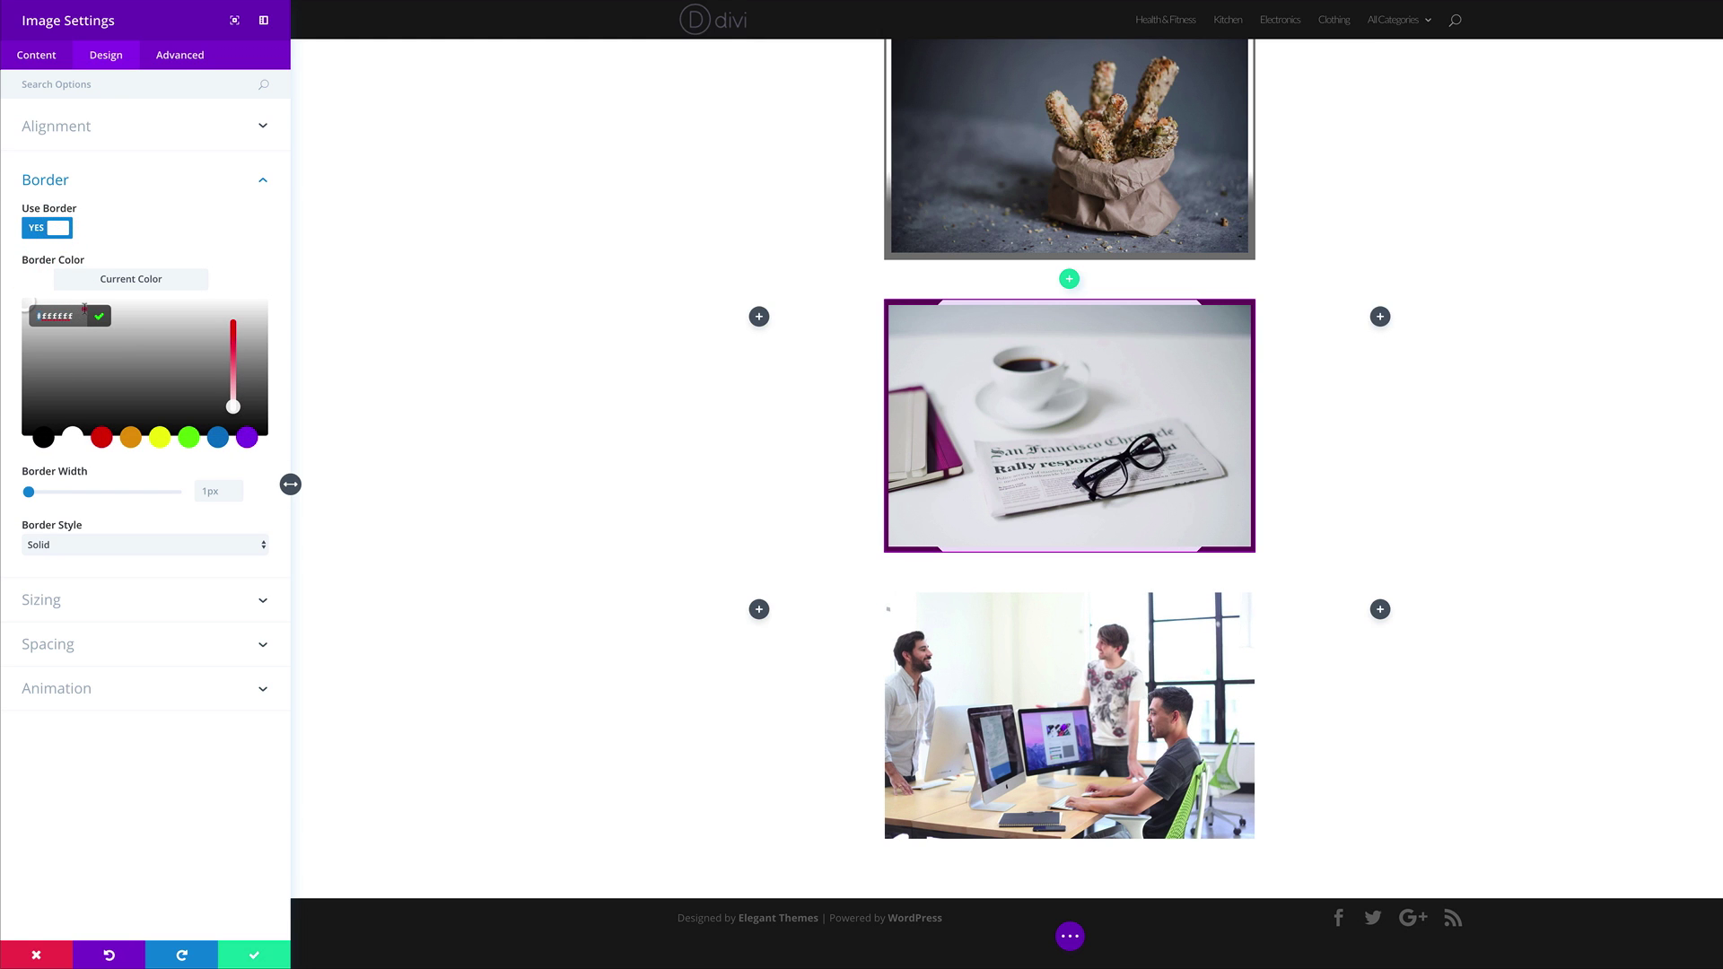
left_click(25, 310)
left_click(203, 490)
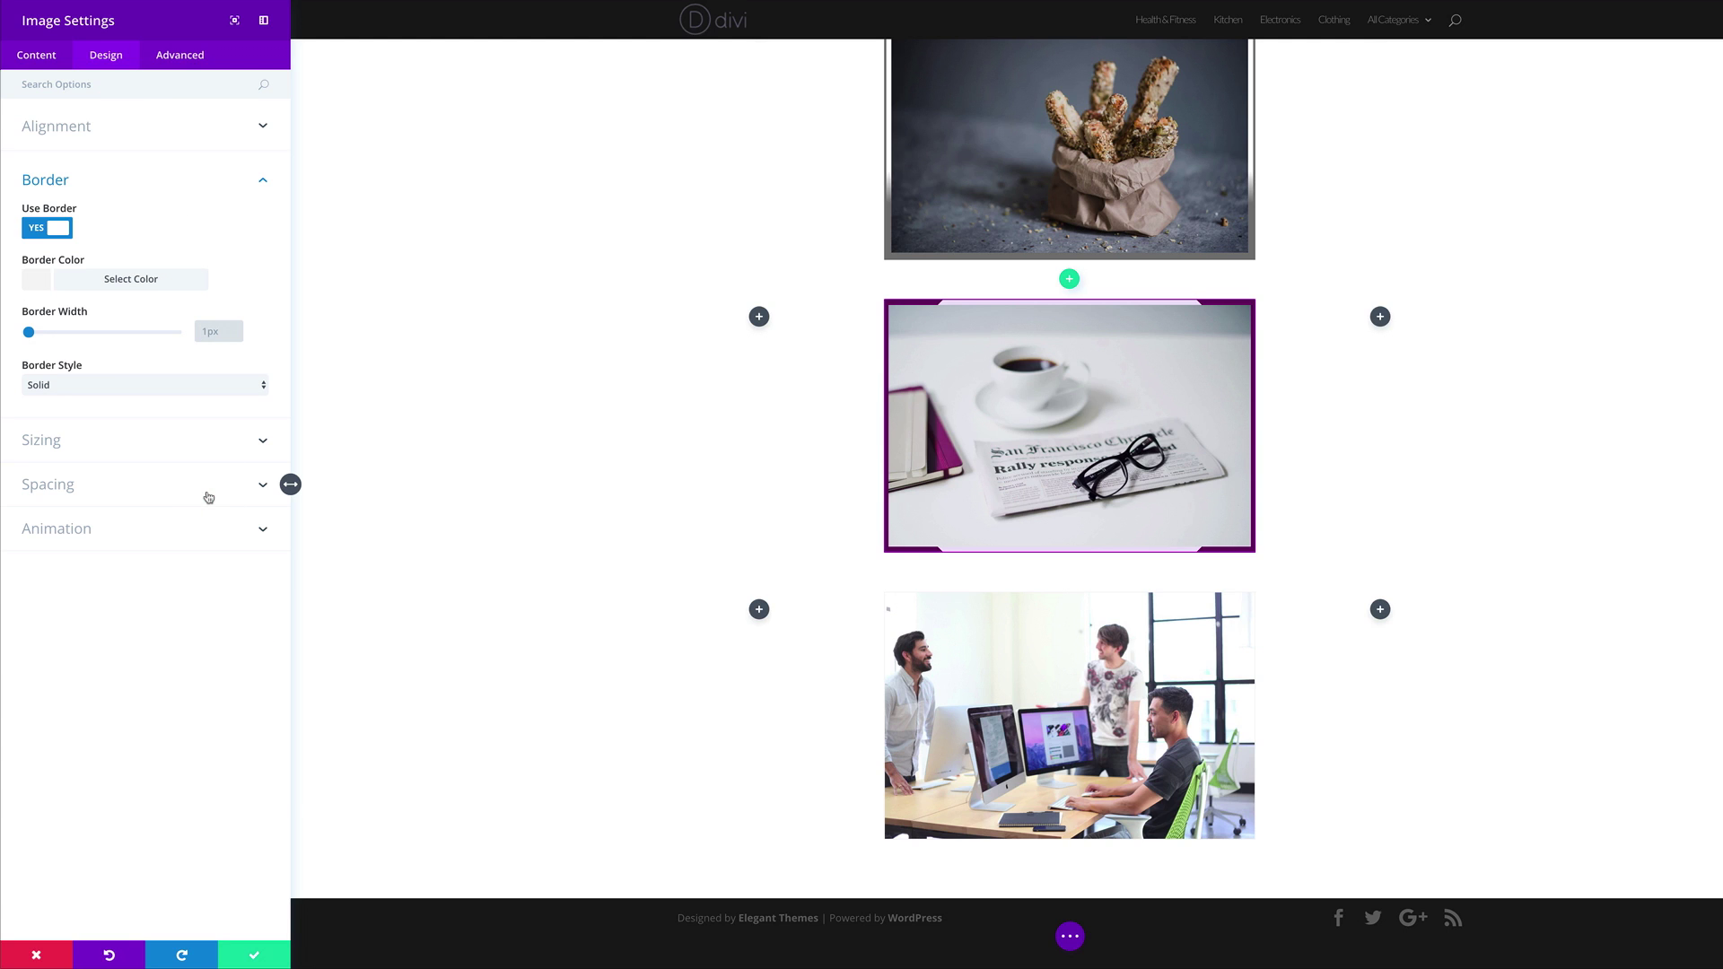
type("8")
left_click(127, 384)
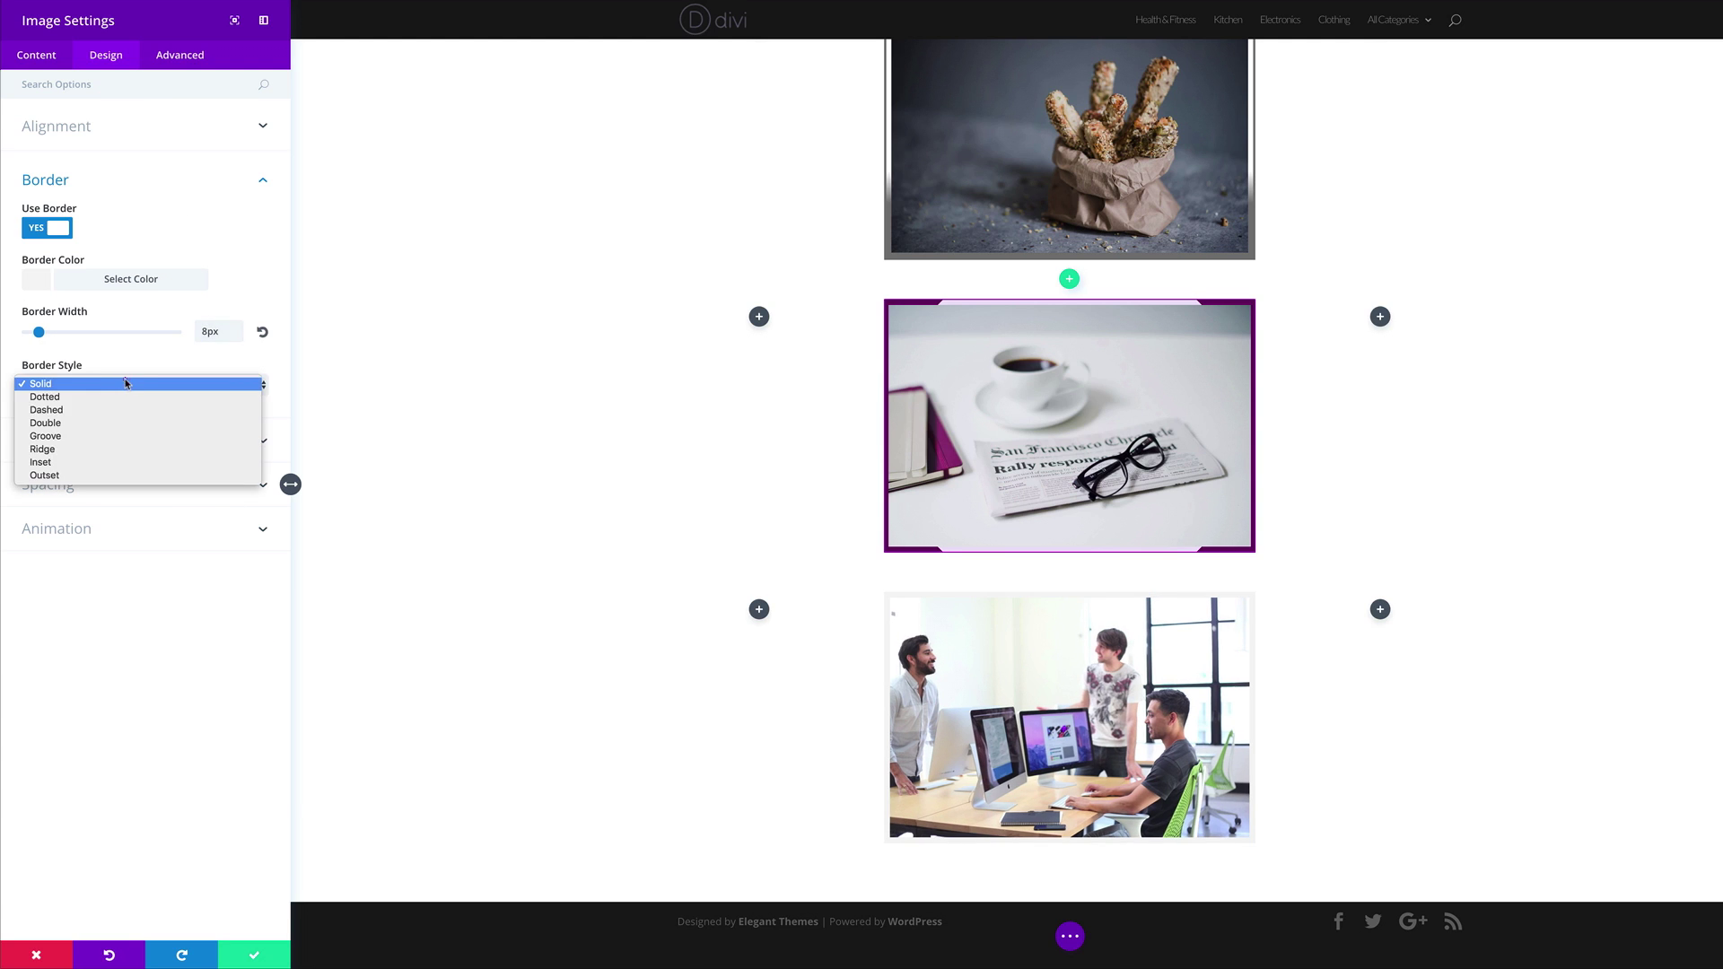
left_click(84, 423)
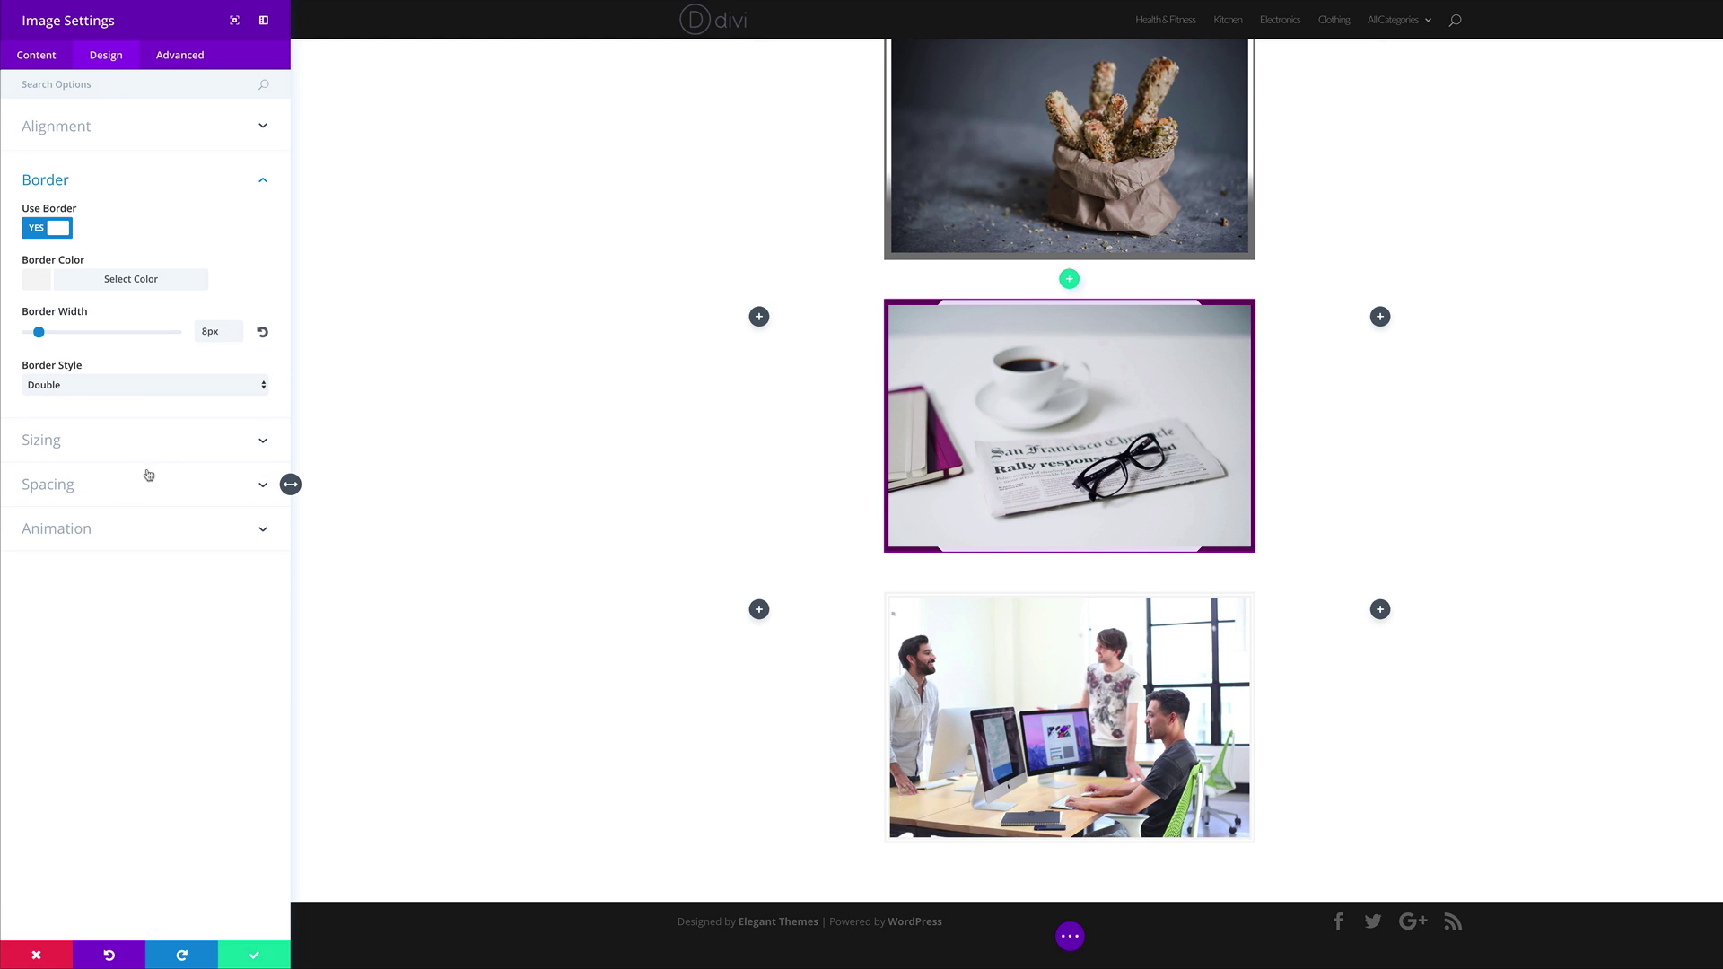
Give the office image custom padding of 10px on the top, right, bottom and left.
left_click(54, 487)
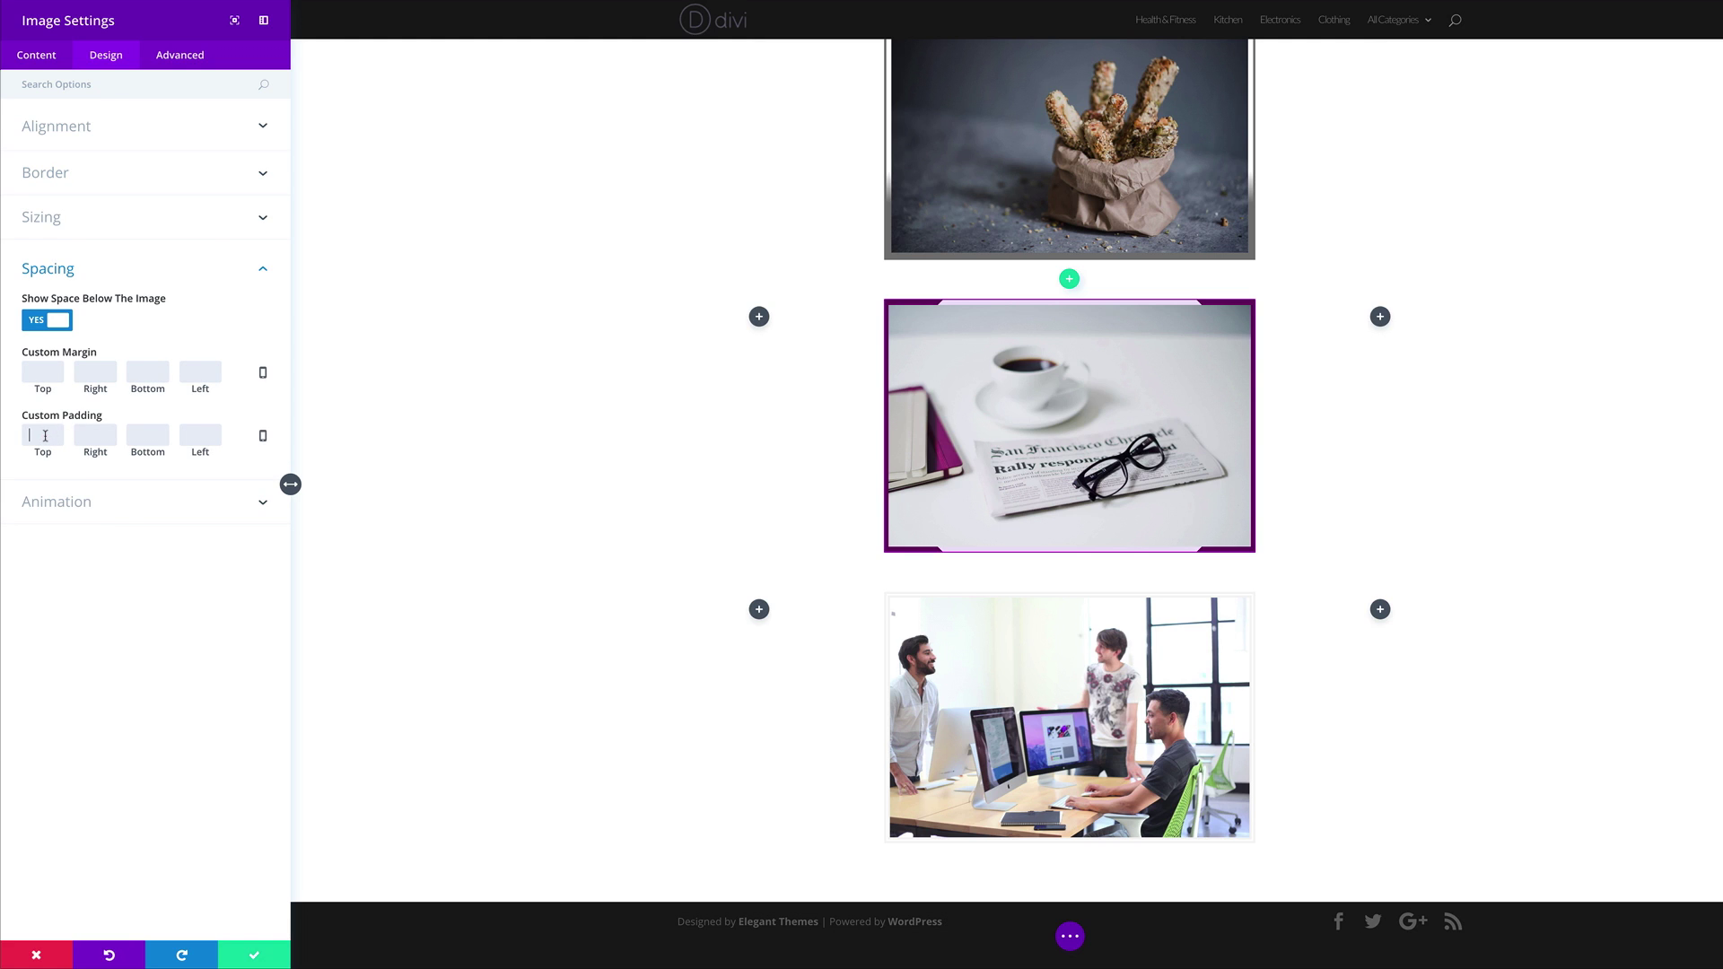
type("10")
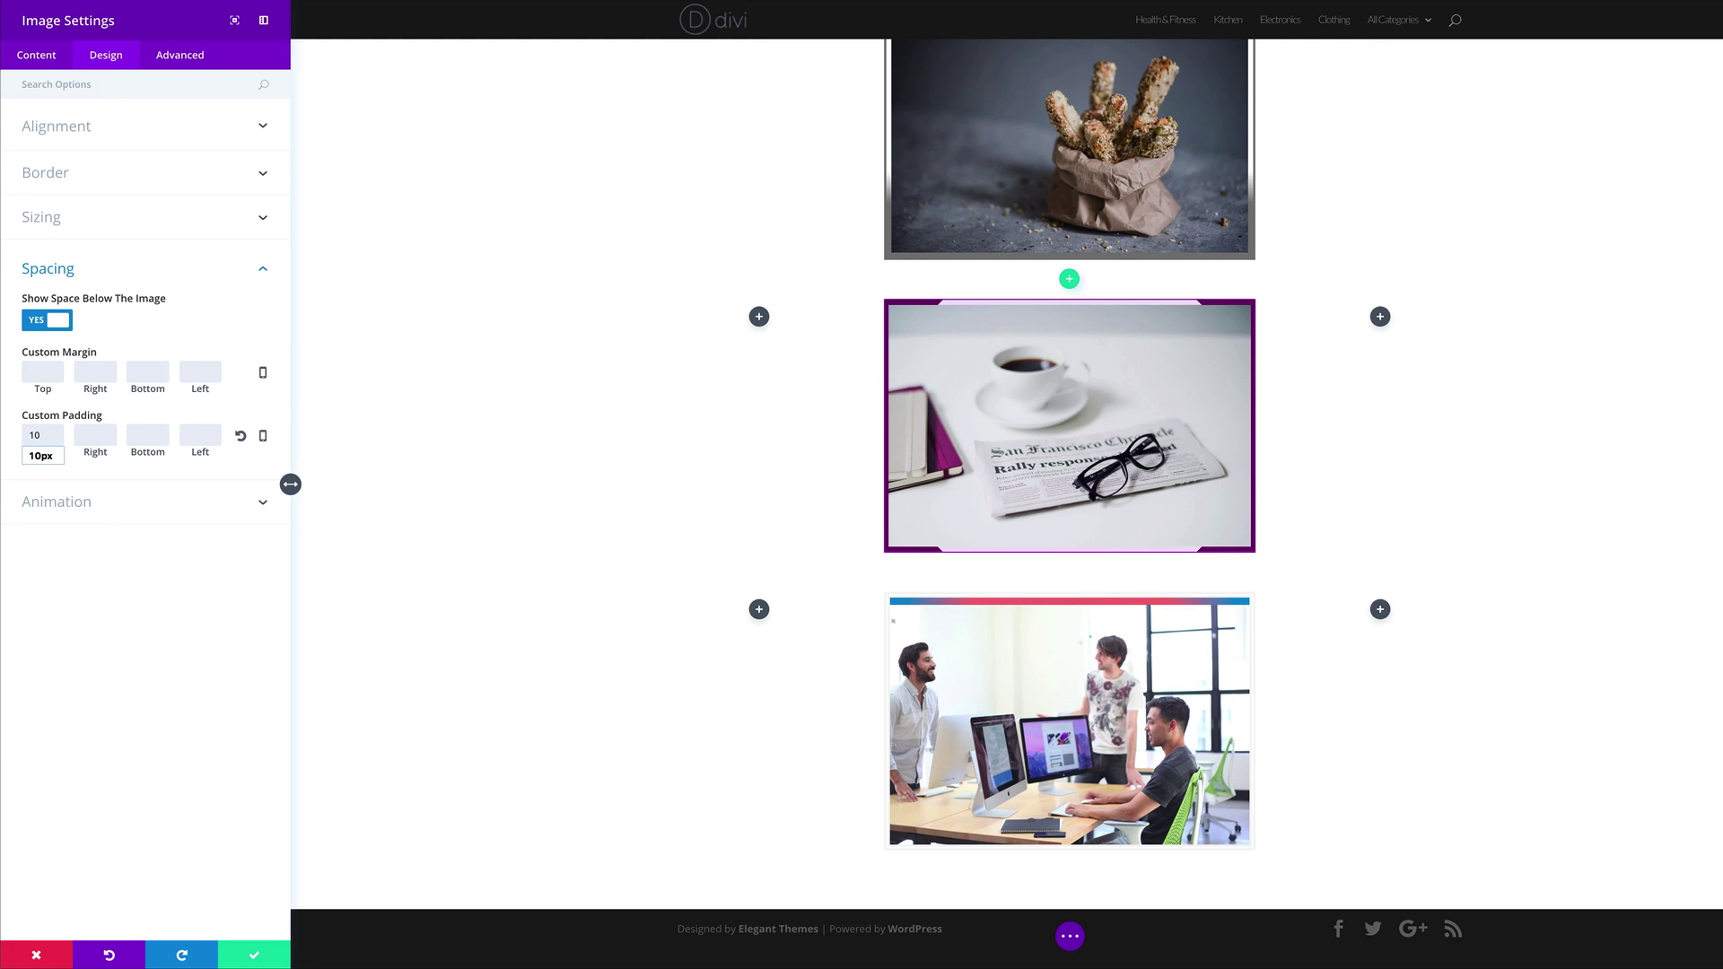
left_click(95, 435)
type("10")
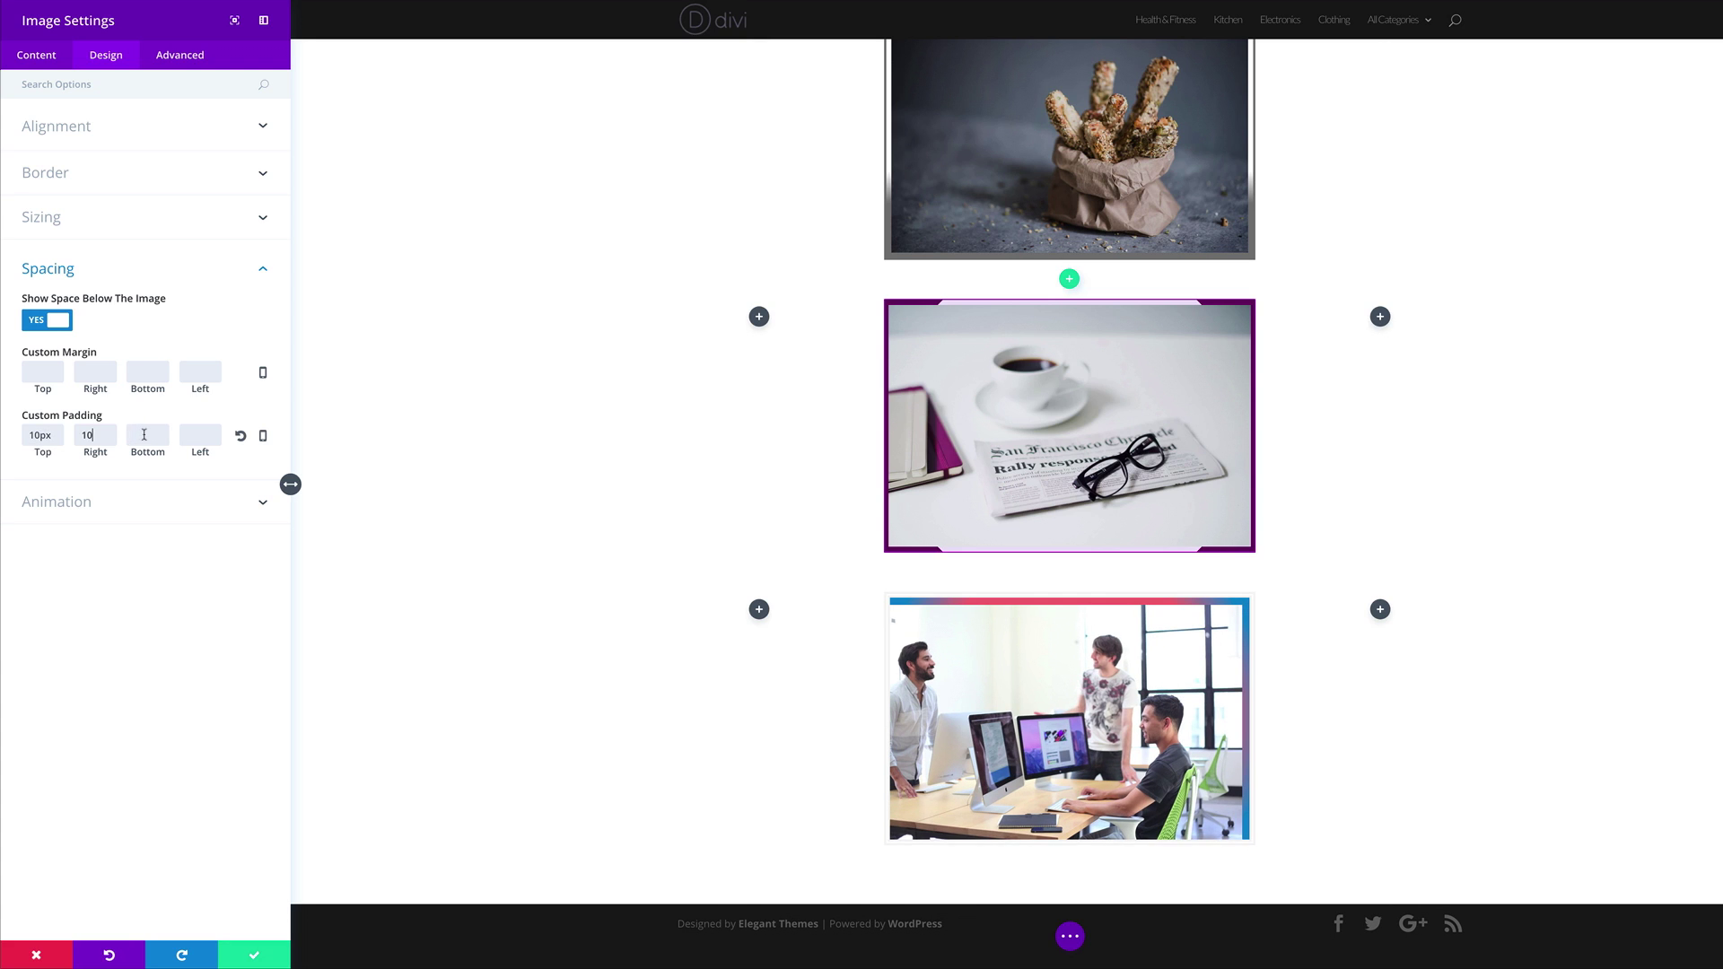
left_click(148, 435)
type("10")
left_click(200, 435)
type("10")
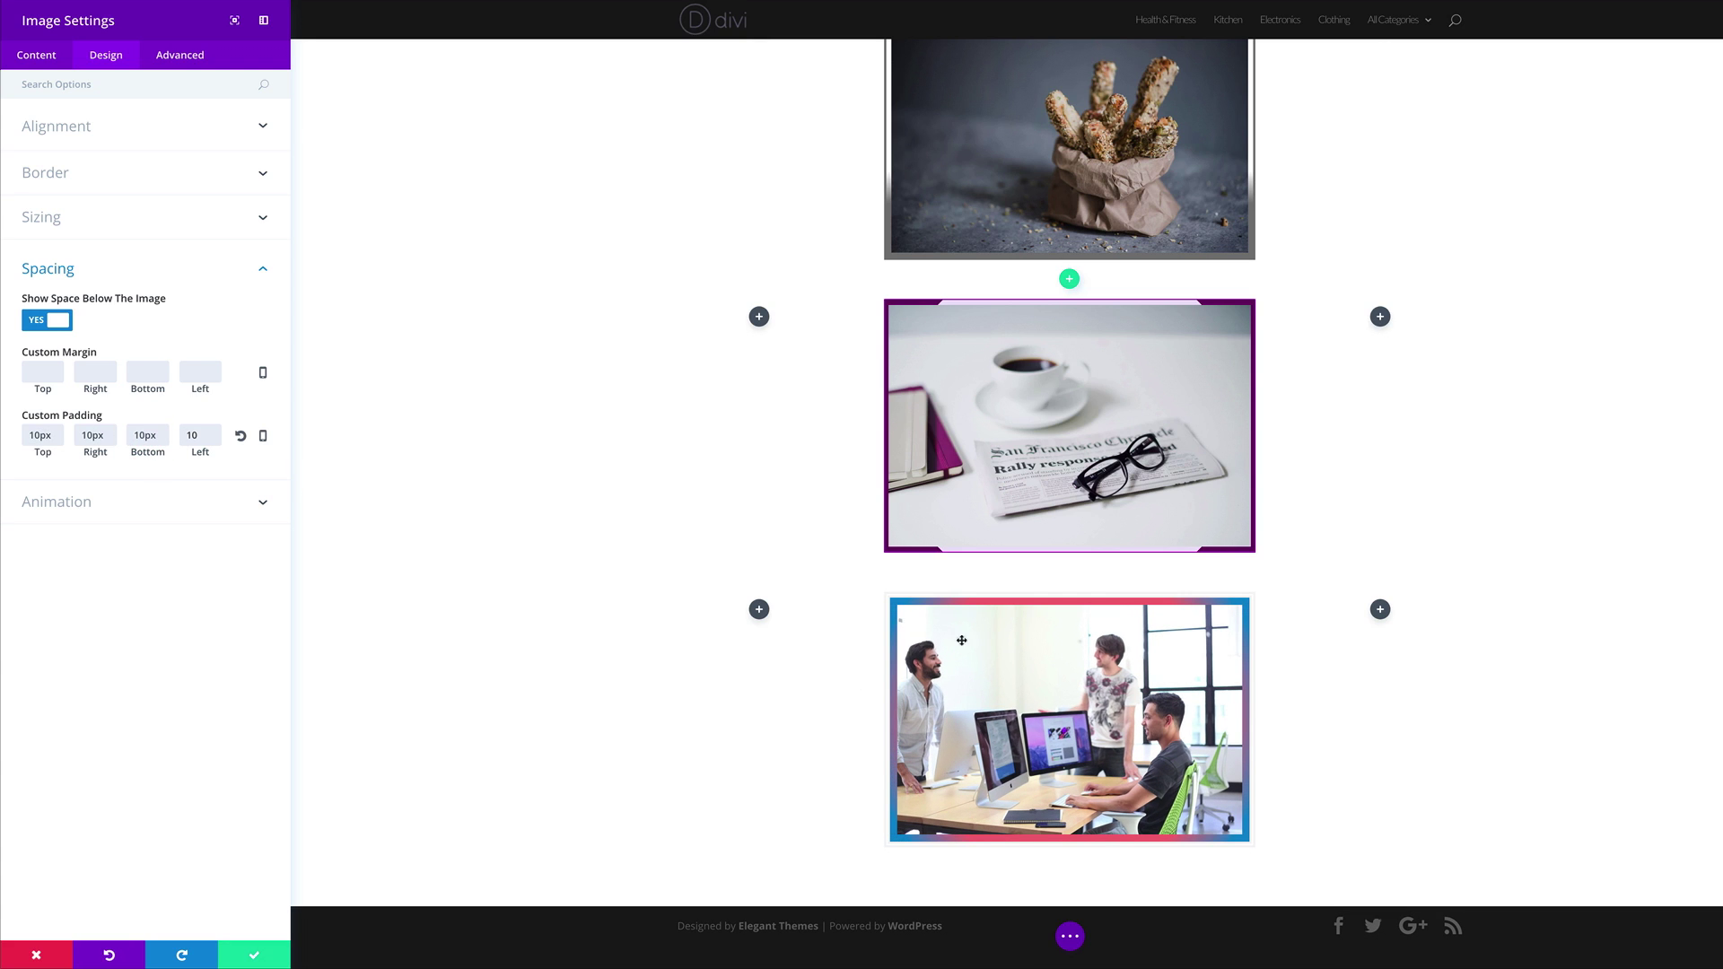
Change the office image's border colour to the preset blue #0c71c3 and save the module settings.
left_click(47, 175)
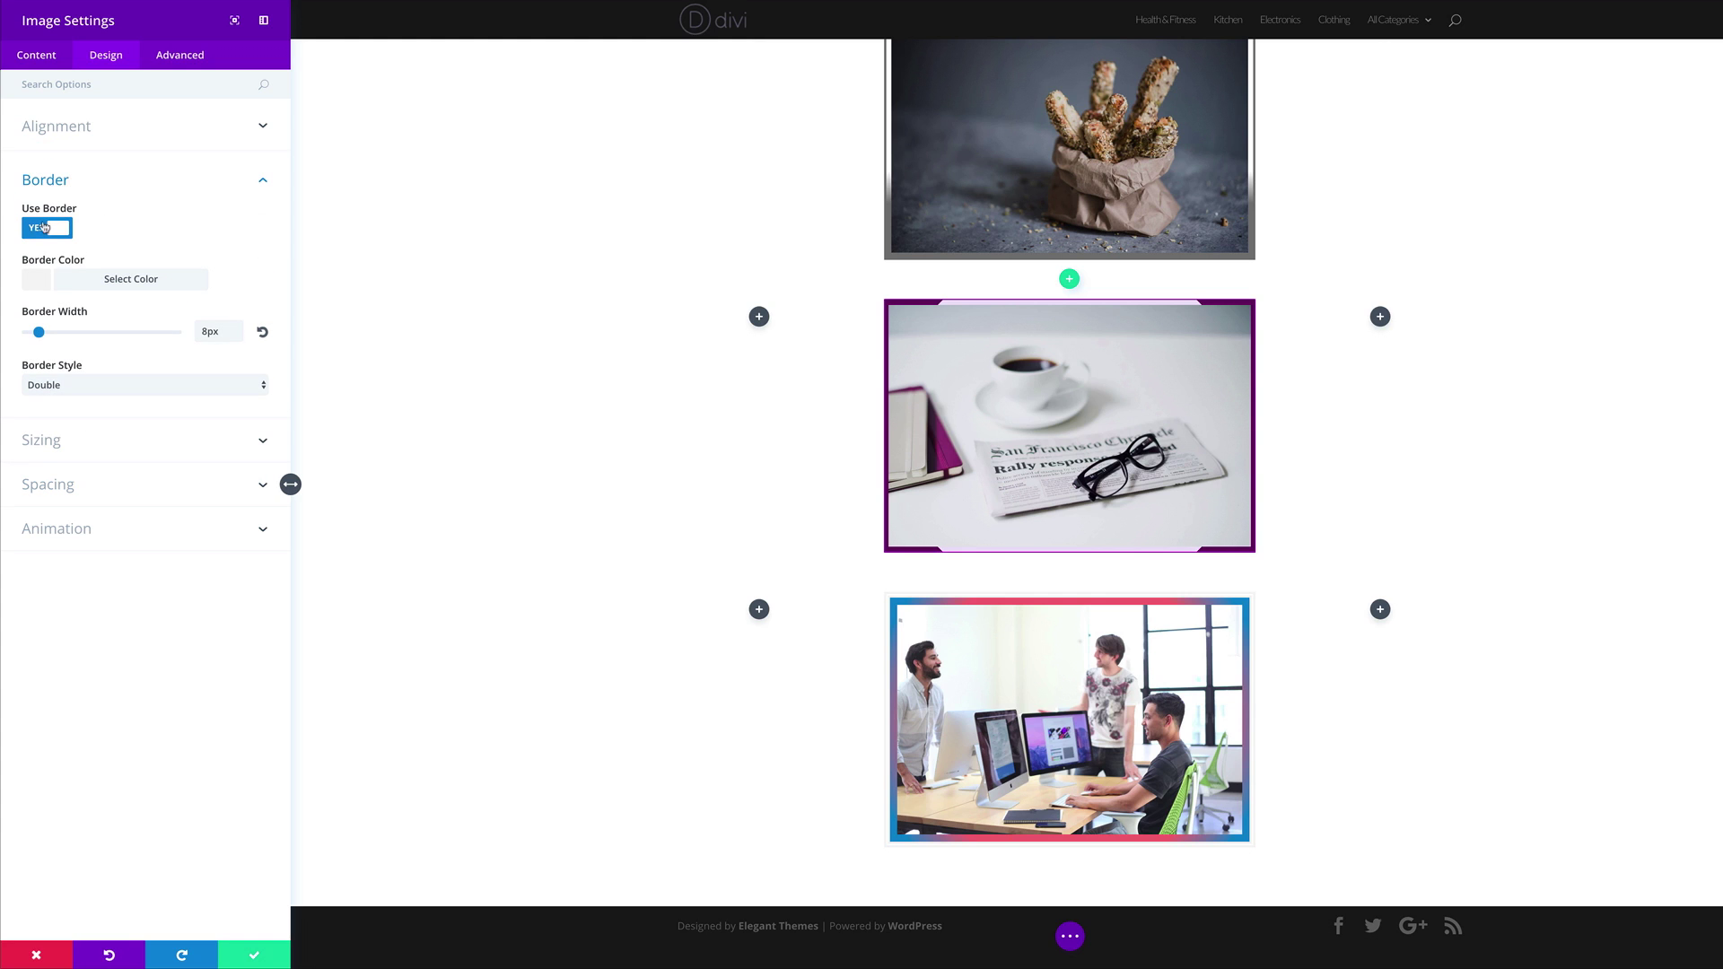
left_click(43, 283)
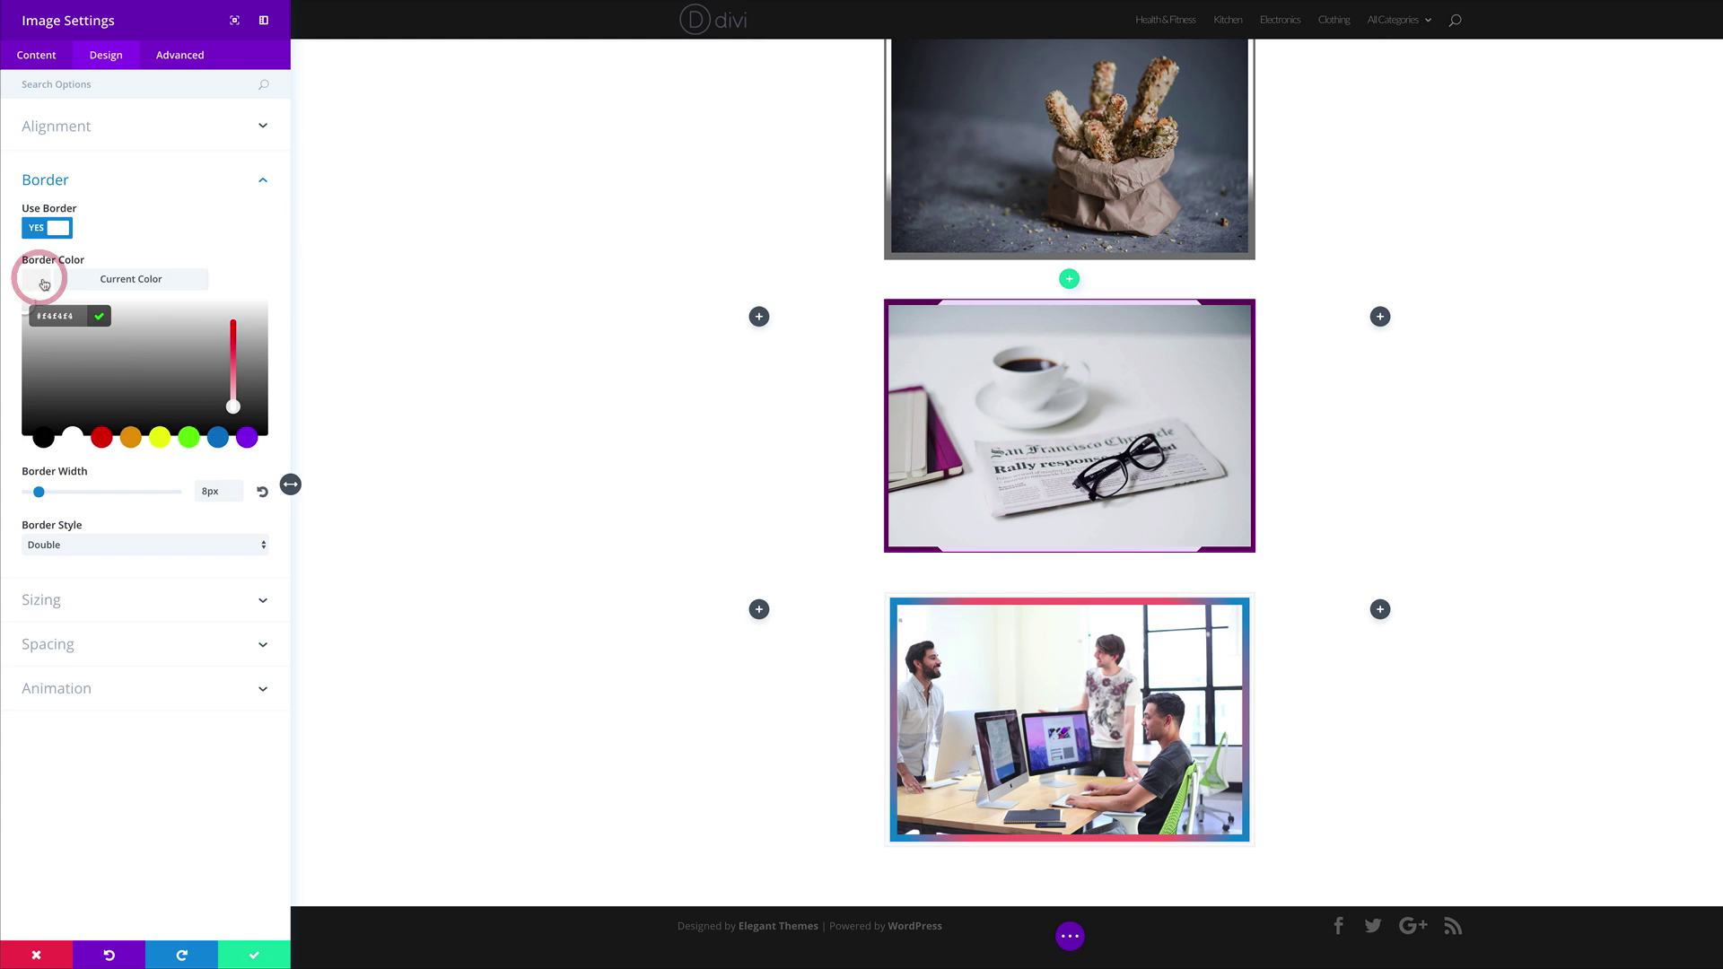
left_click(218, 438)
left_click(243, 439)
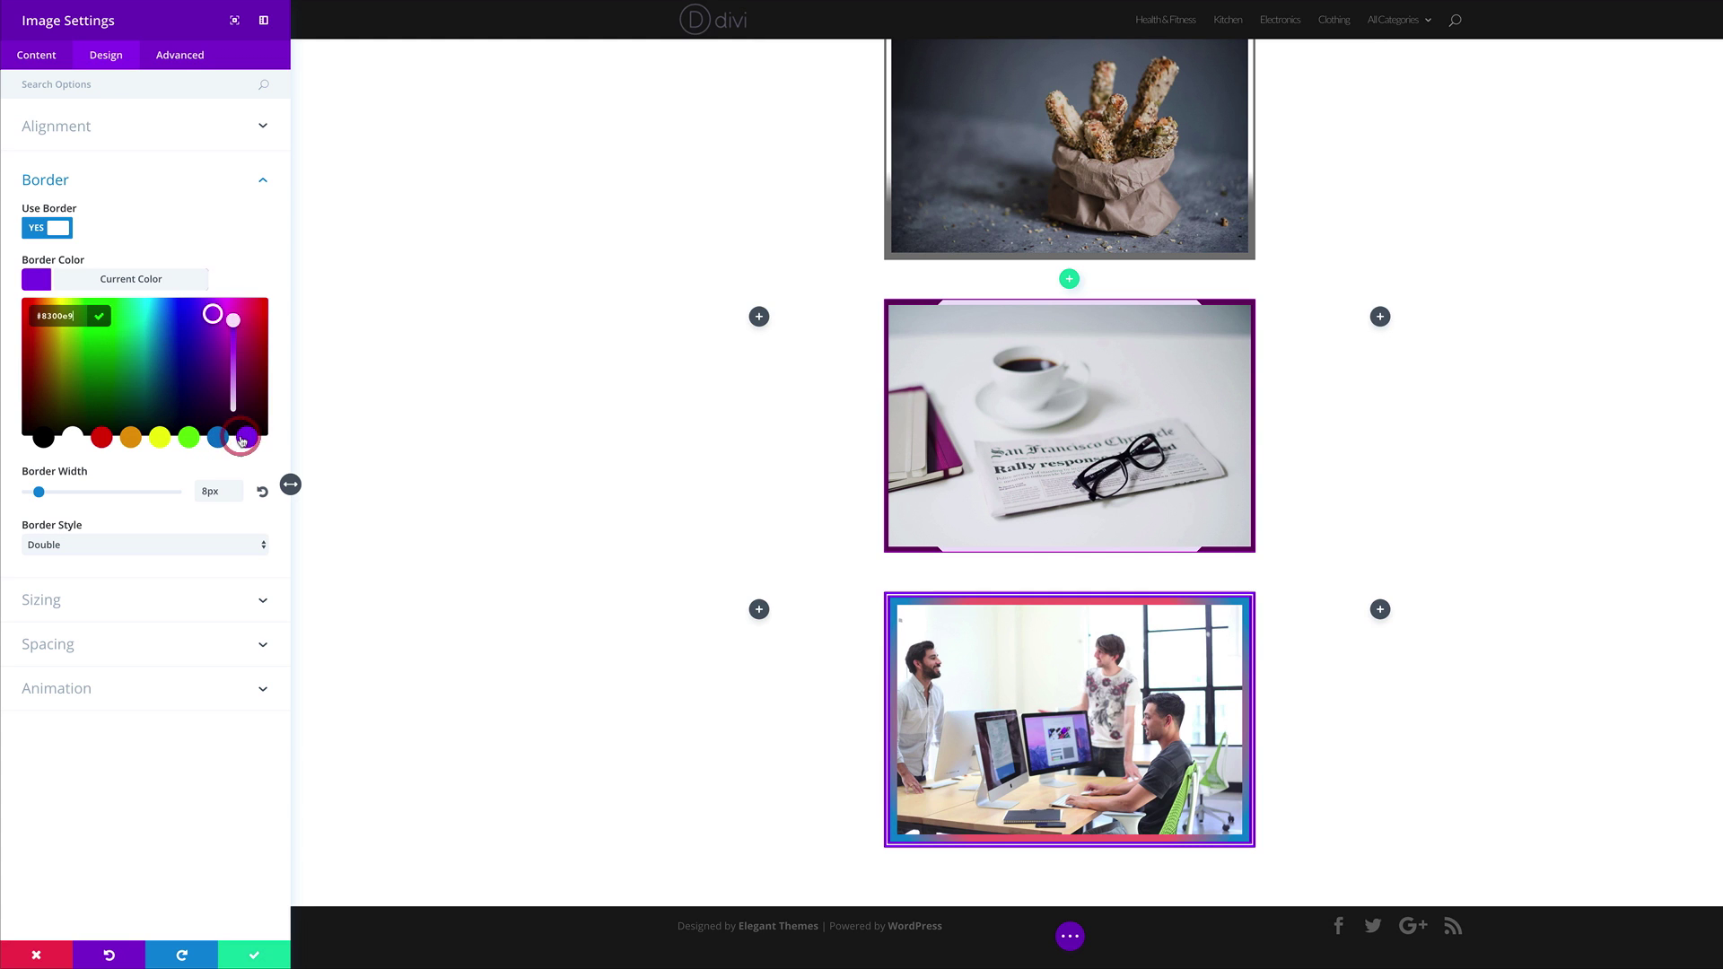
left_click(189, 438)
left_click(218, 438)
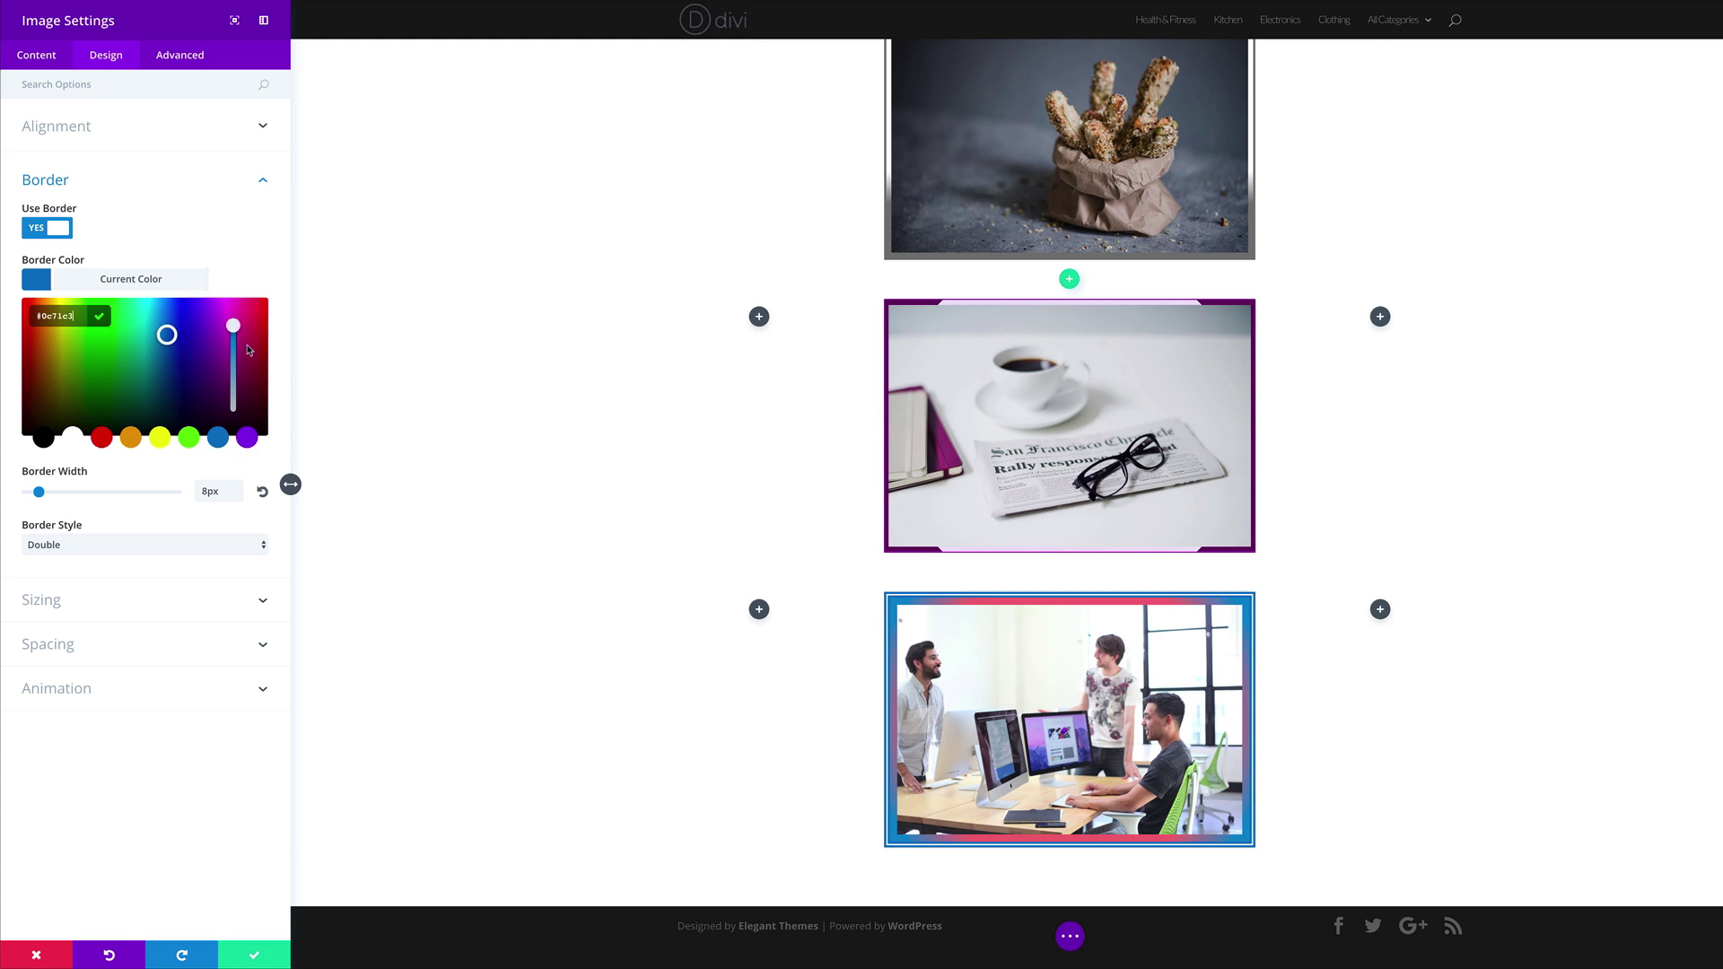
left_click(252, 957)
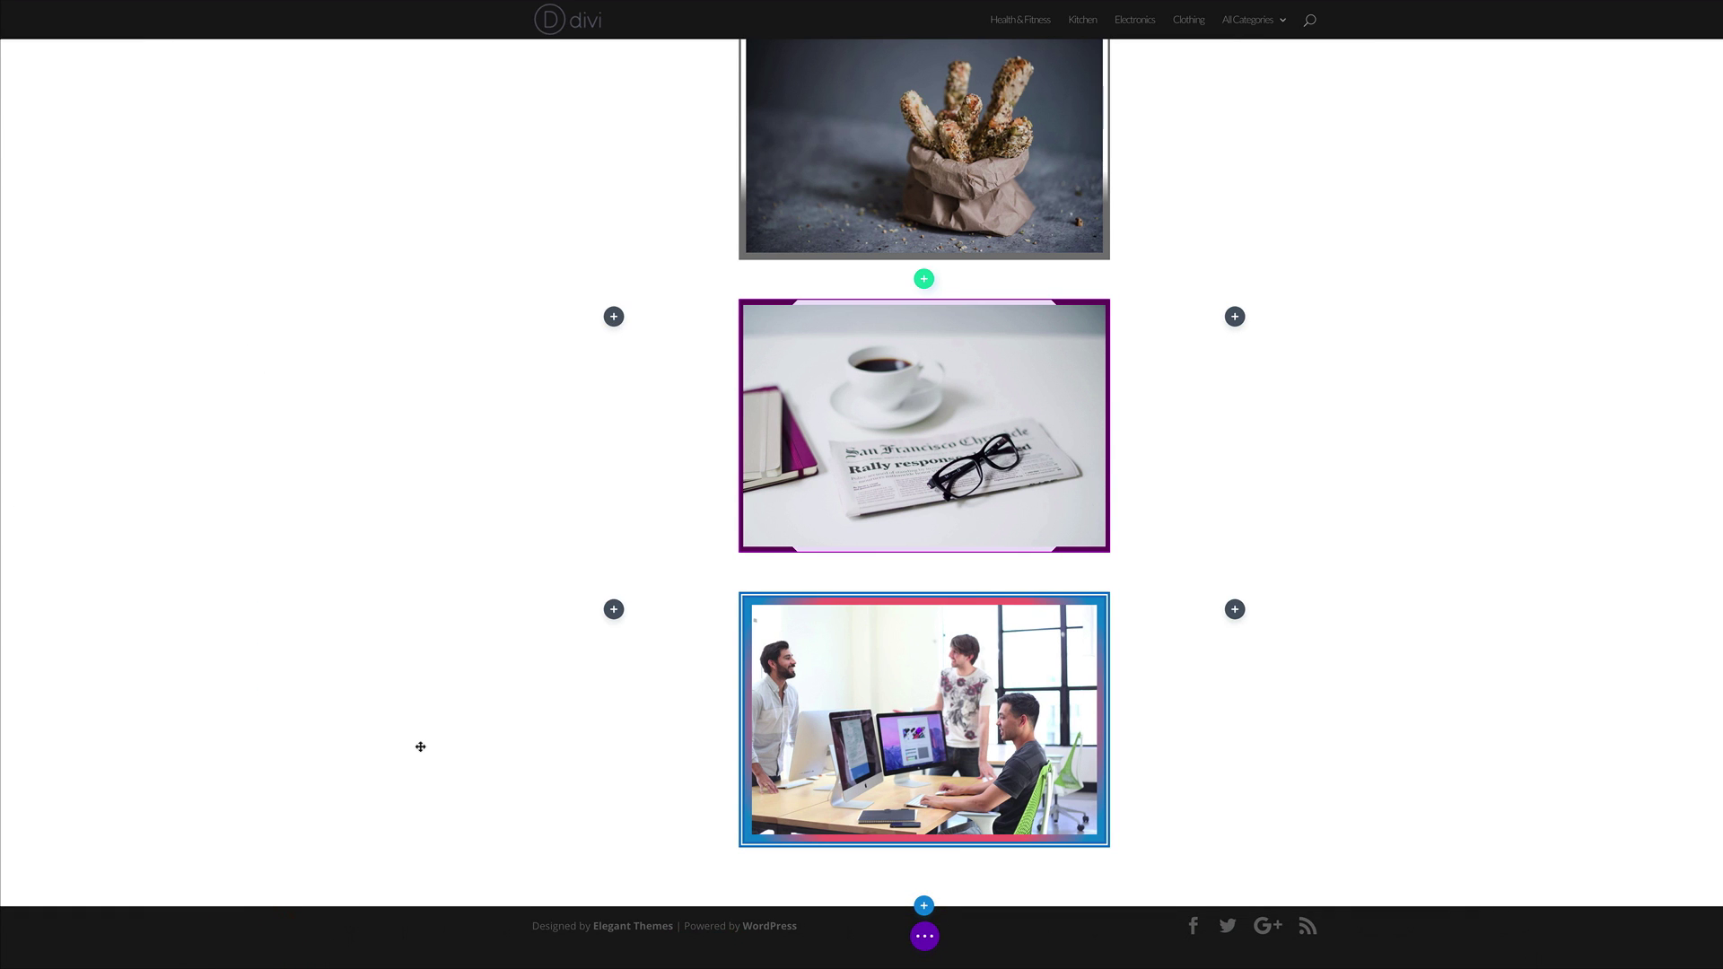
Duplicate the office image's row and delete the copied image from the new row's middle column.
mouse_move(703, 584)
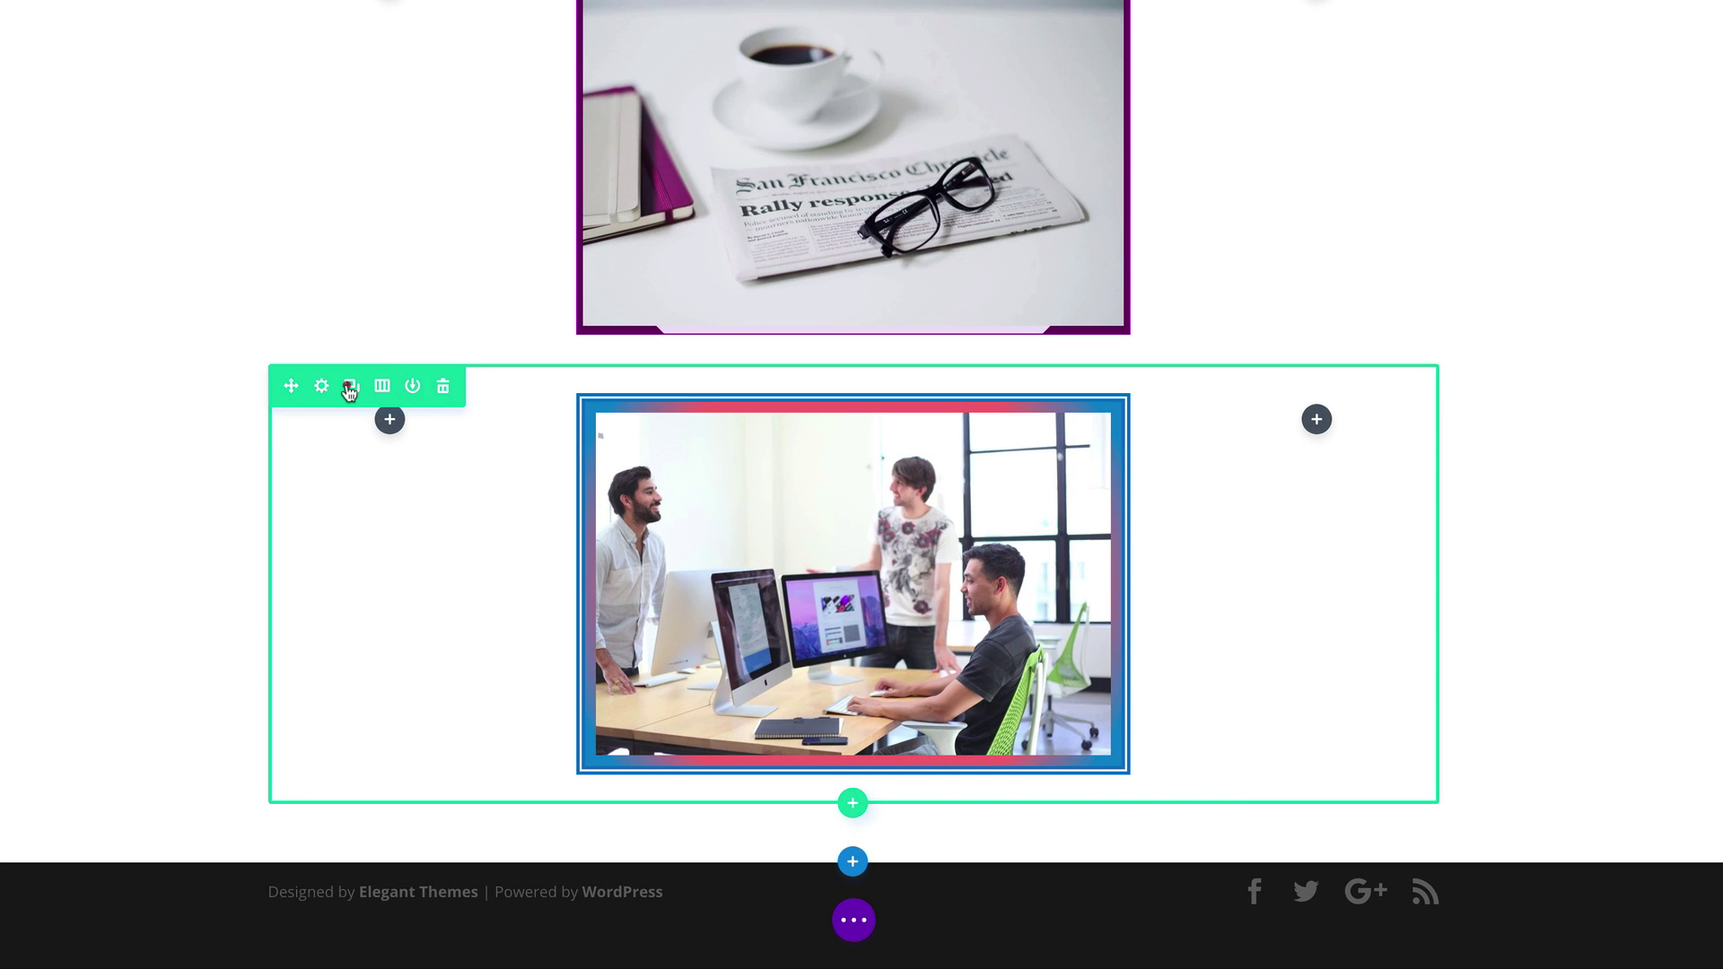
left_click(352, 385)
scroll(384, 416, "down", 5)
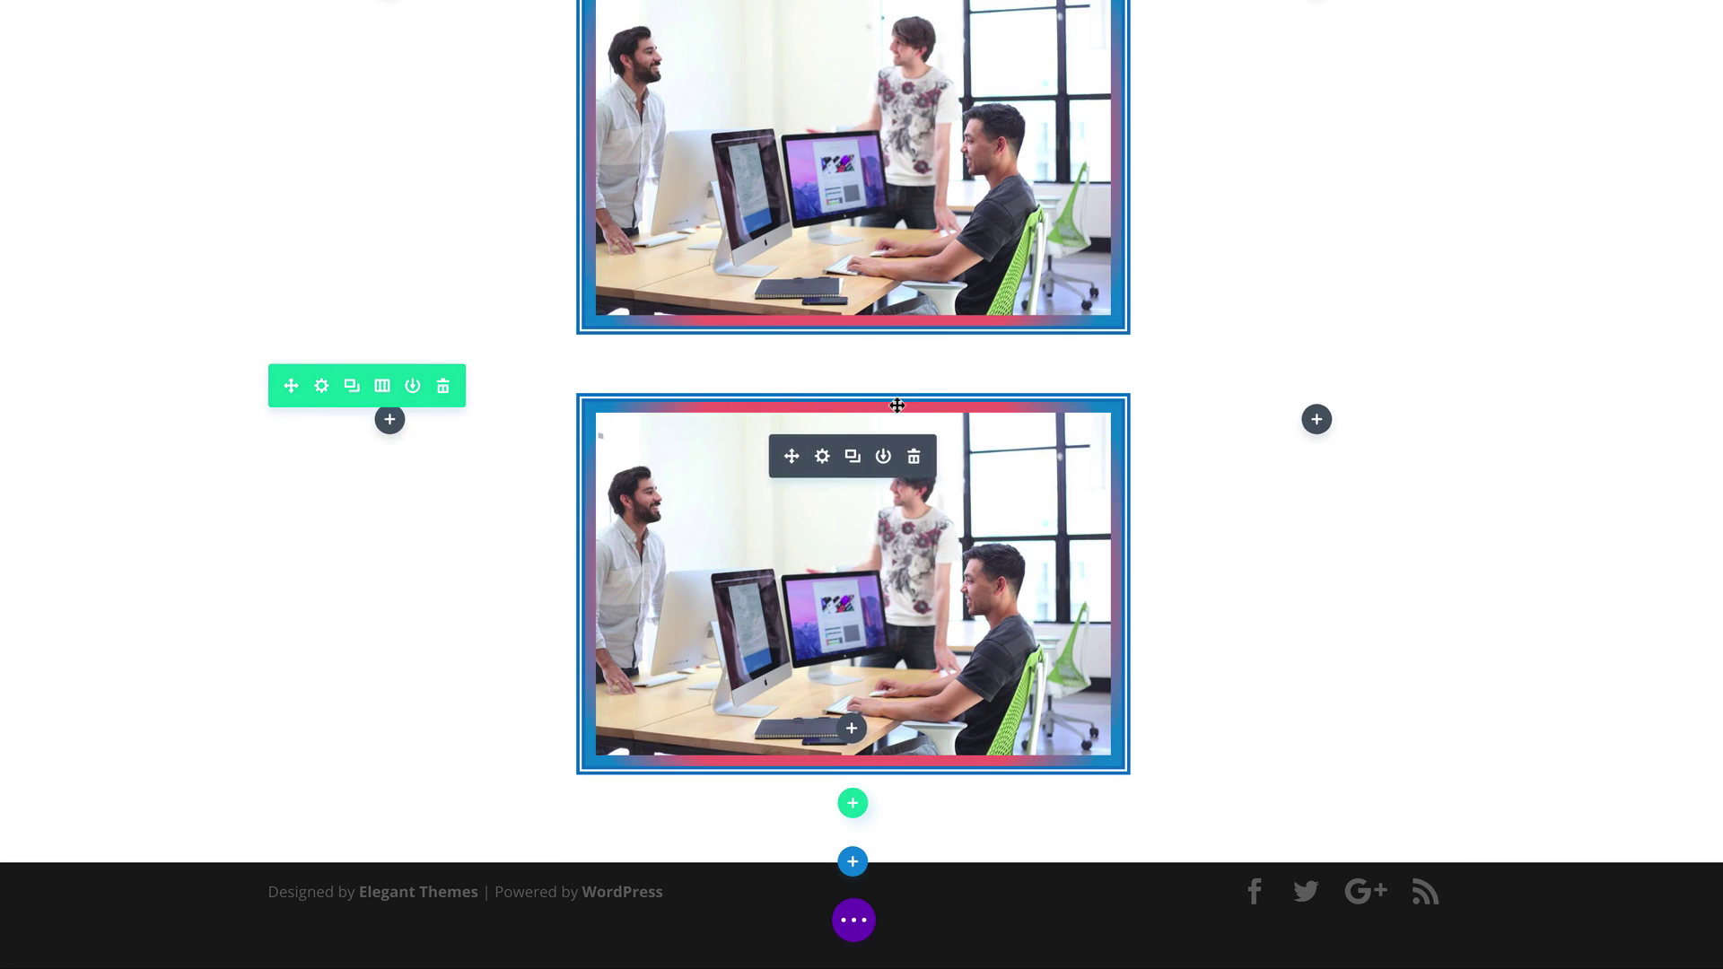
left_click(913, 456)
Insert an Image module in the empty middle column using the photo of the curved desert road with red rocks.
left_click(853, 722)
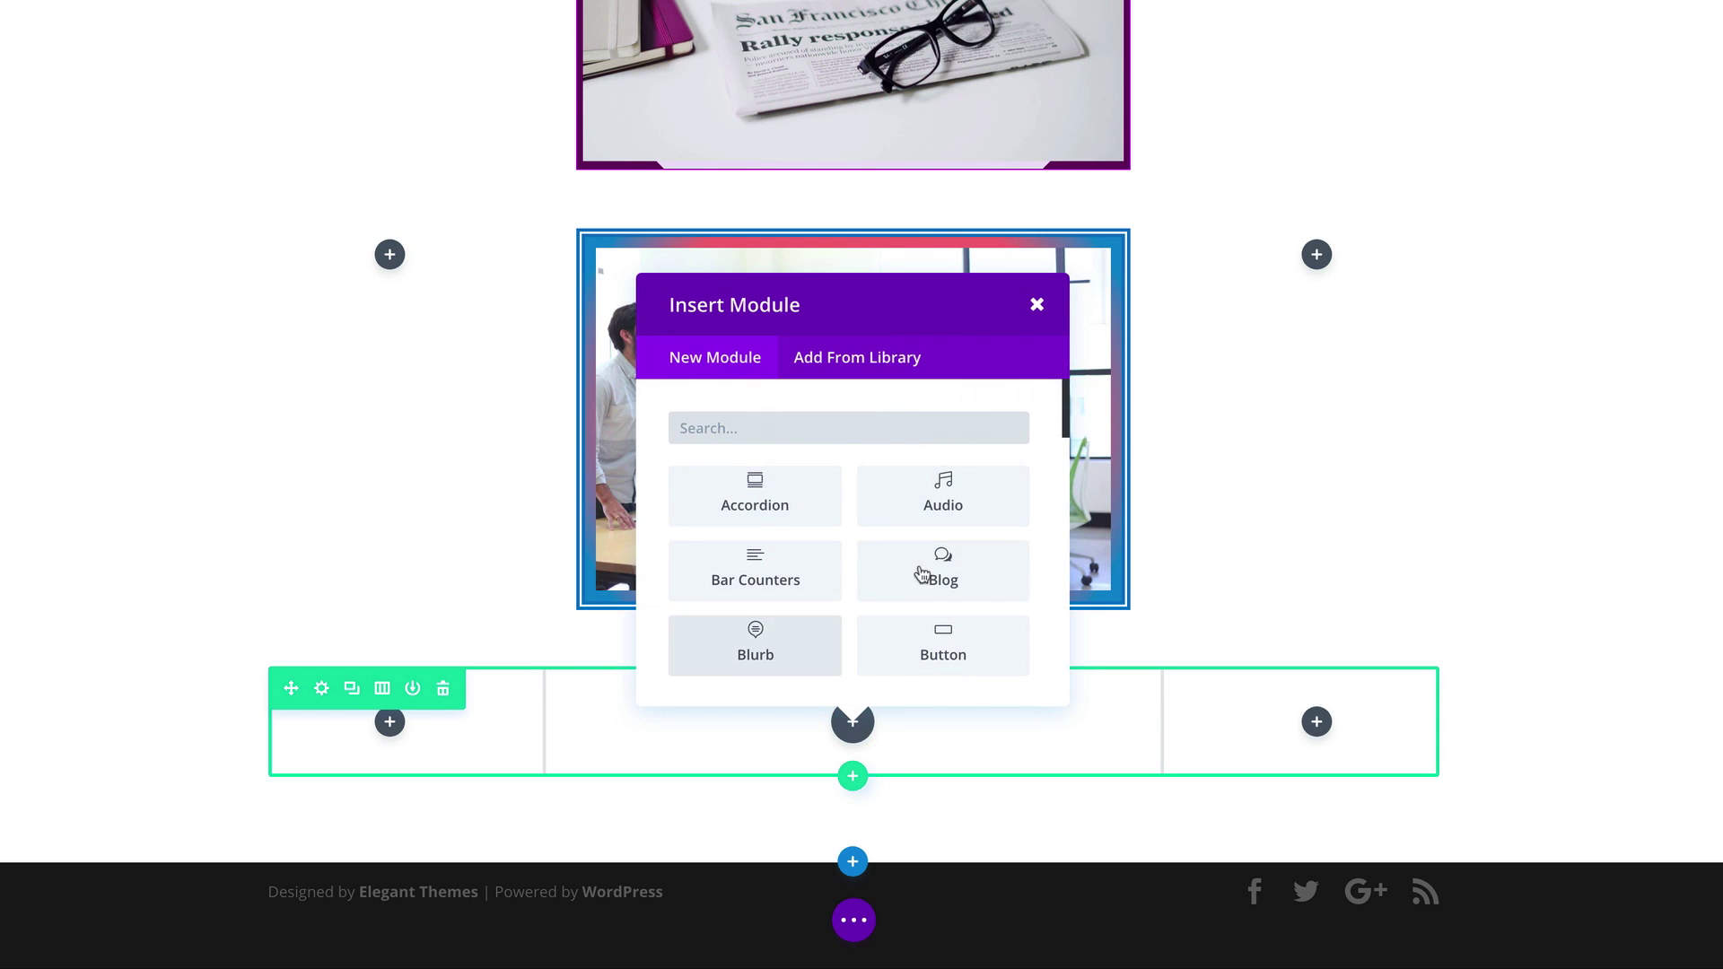
type("image")
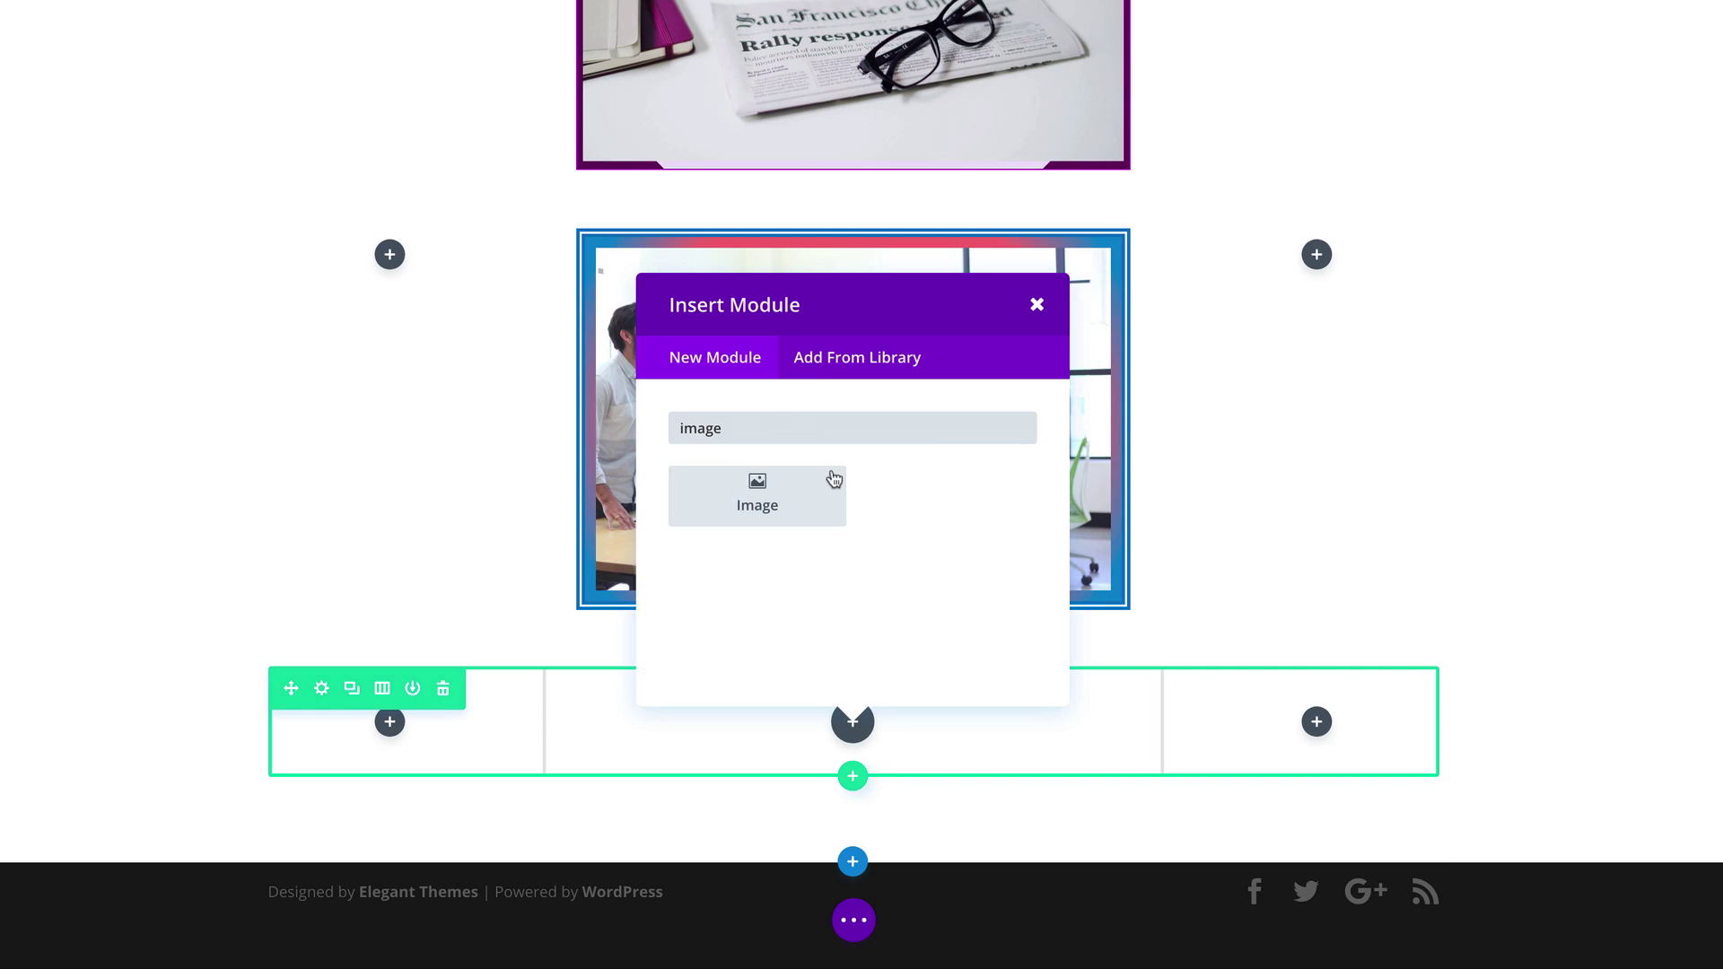
left_click(831, 482)
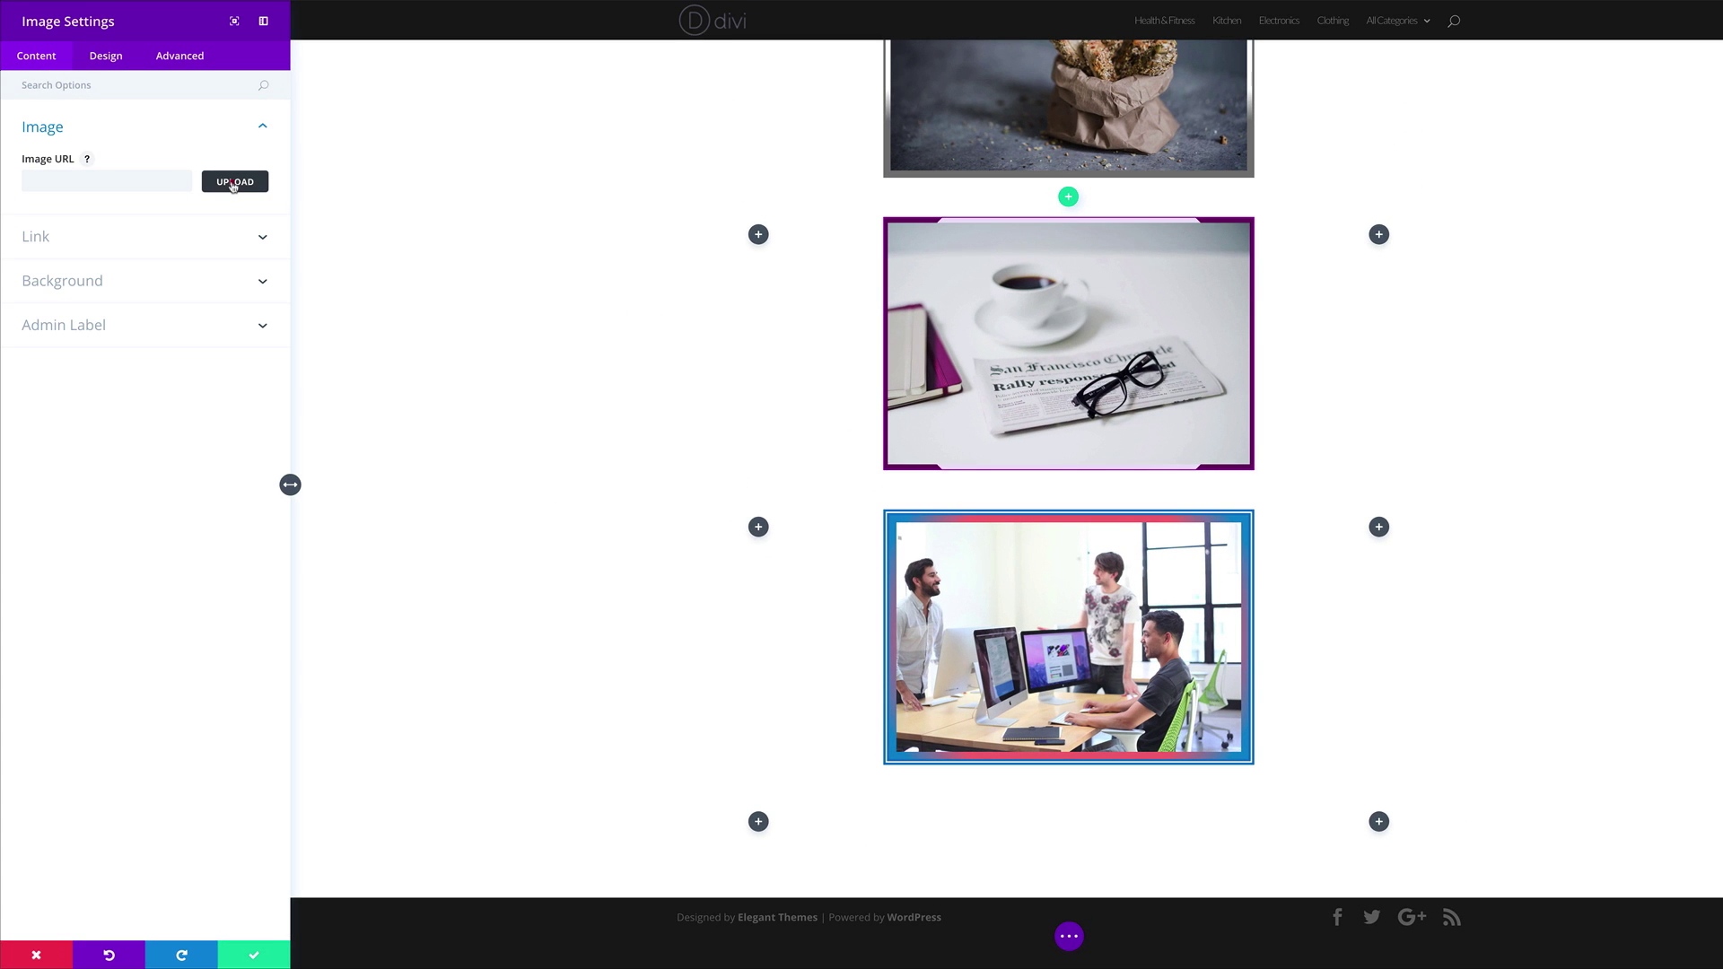
left_click(233, 183)
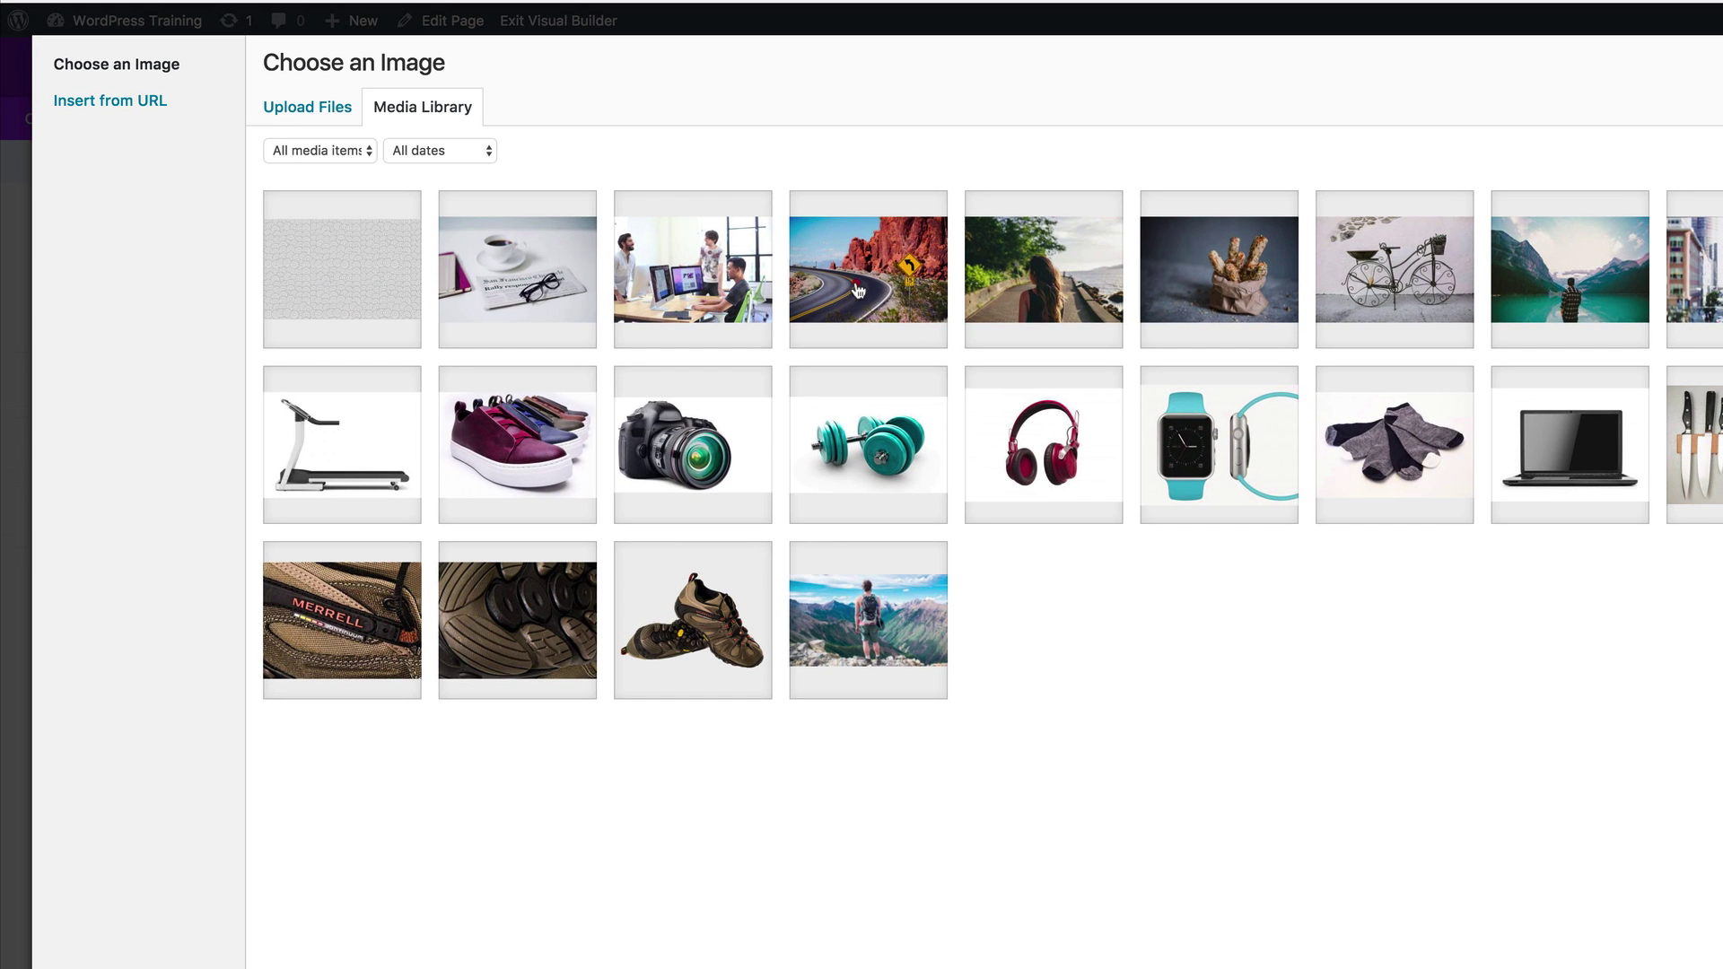
left_click(632, 223)
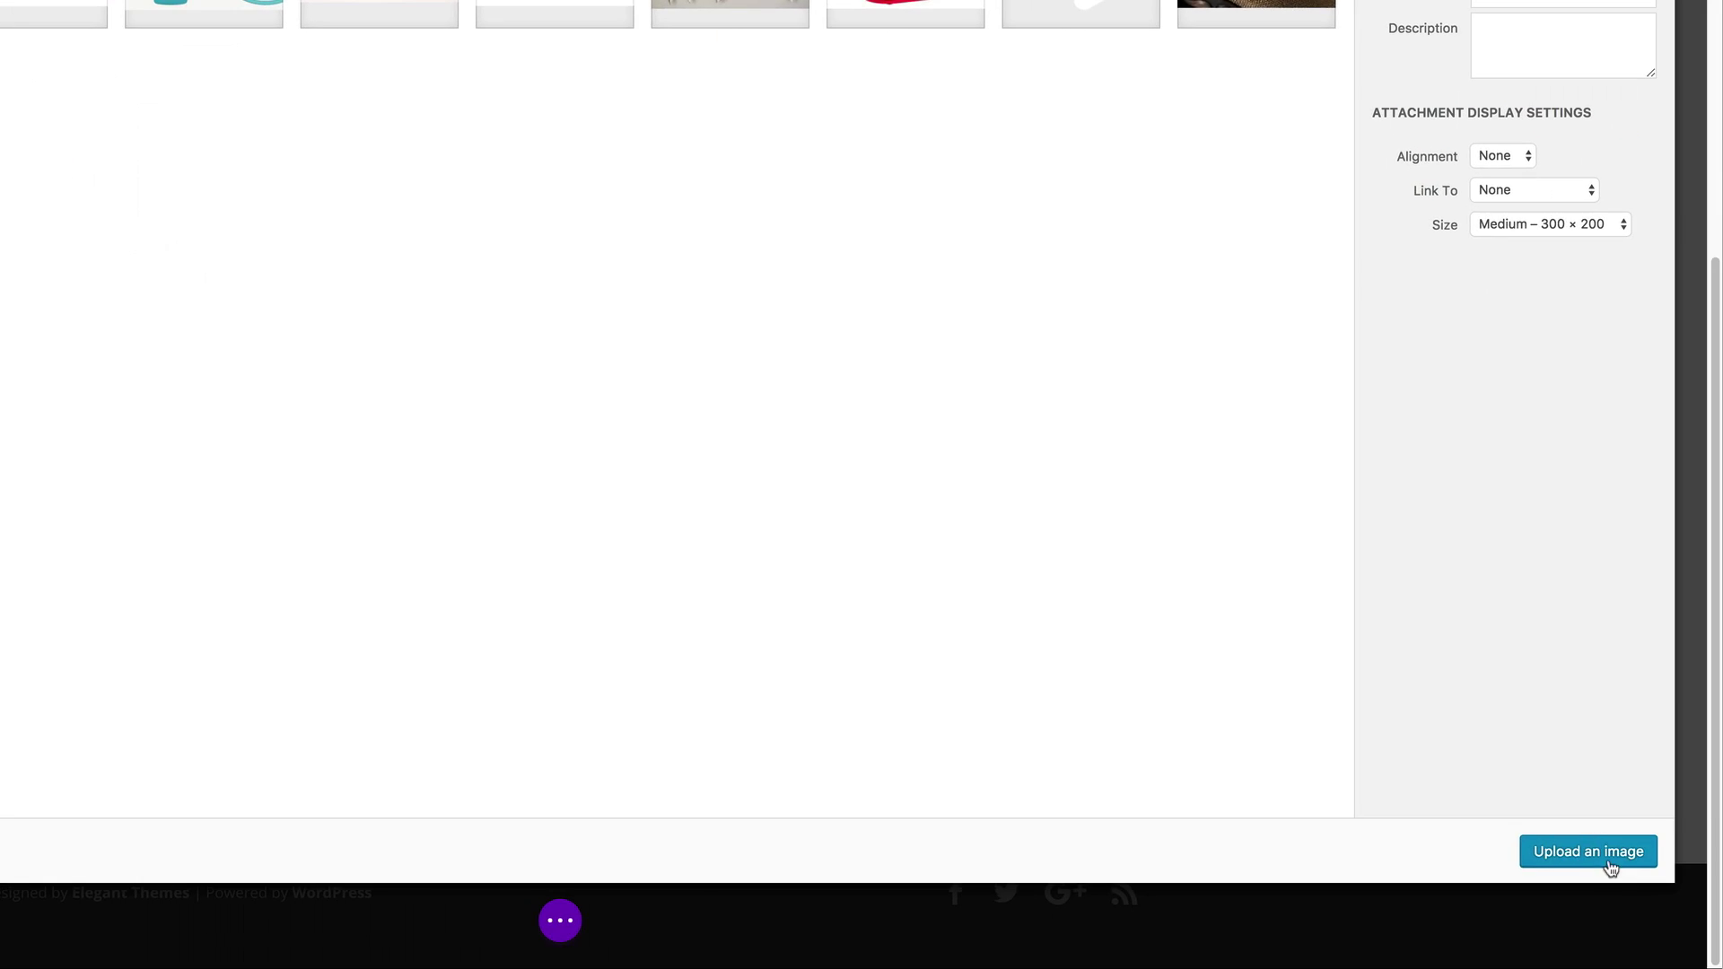
left_click(1606, 852)
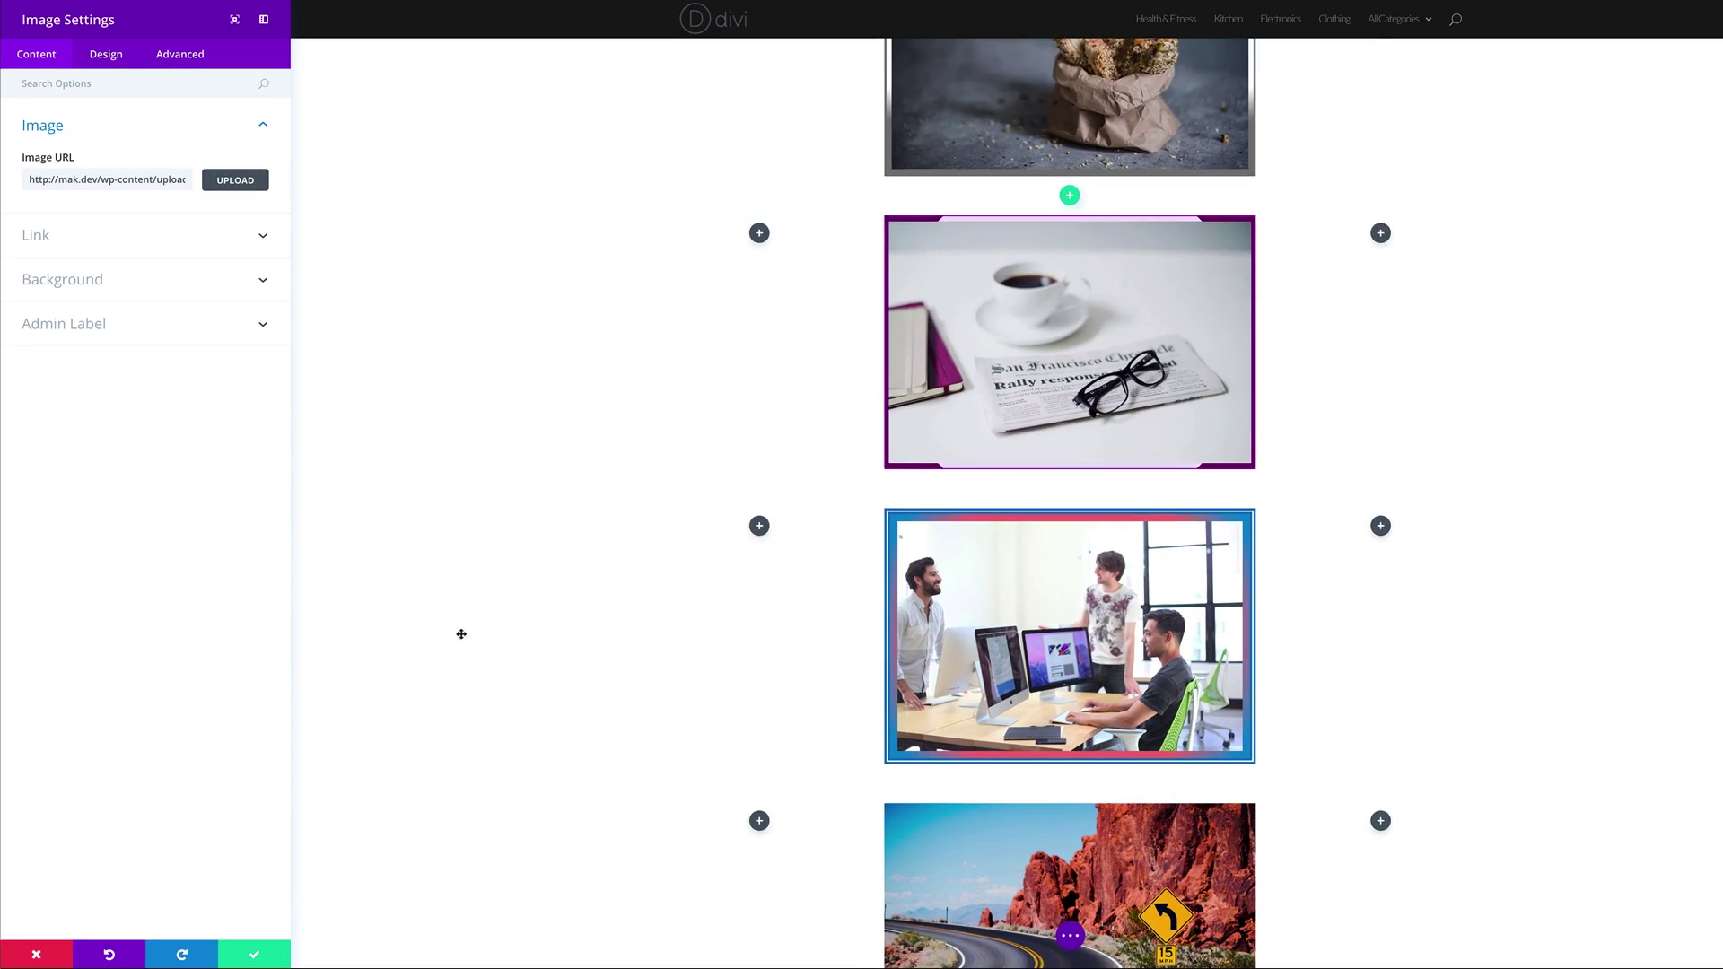
scroll(461, 634, "down", 3)
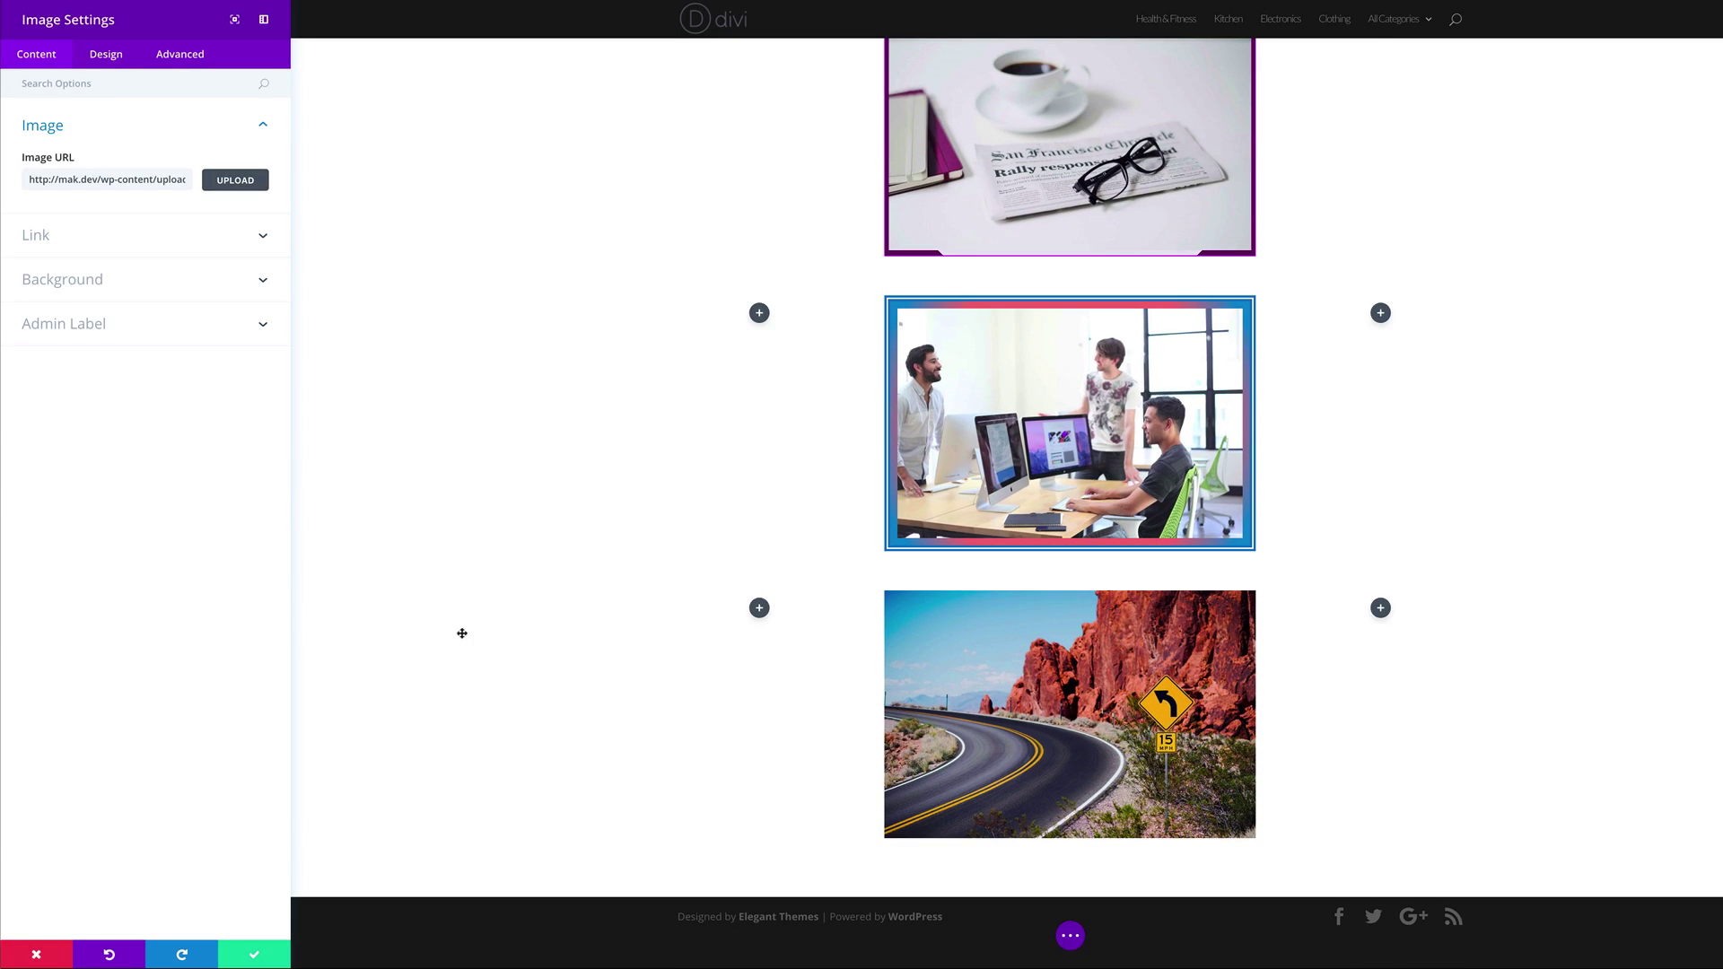
Add a background gradient to the desert road image and make its first colour fully transparent.
left_click(62, 280)
left_click(117, 259)
left_click(146, 358)
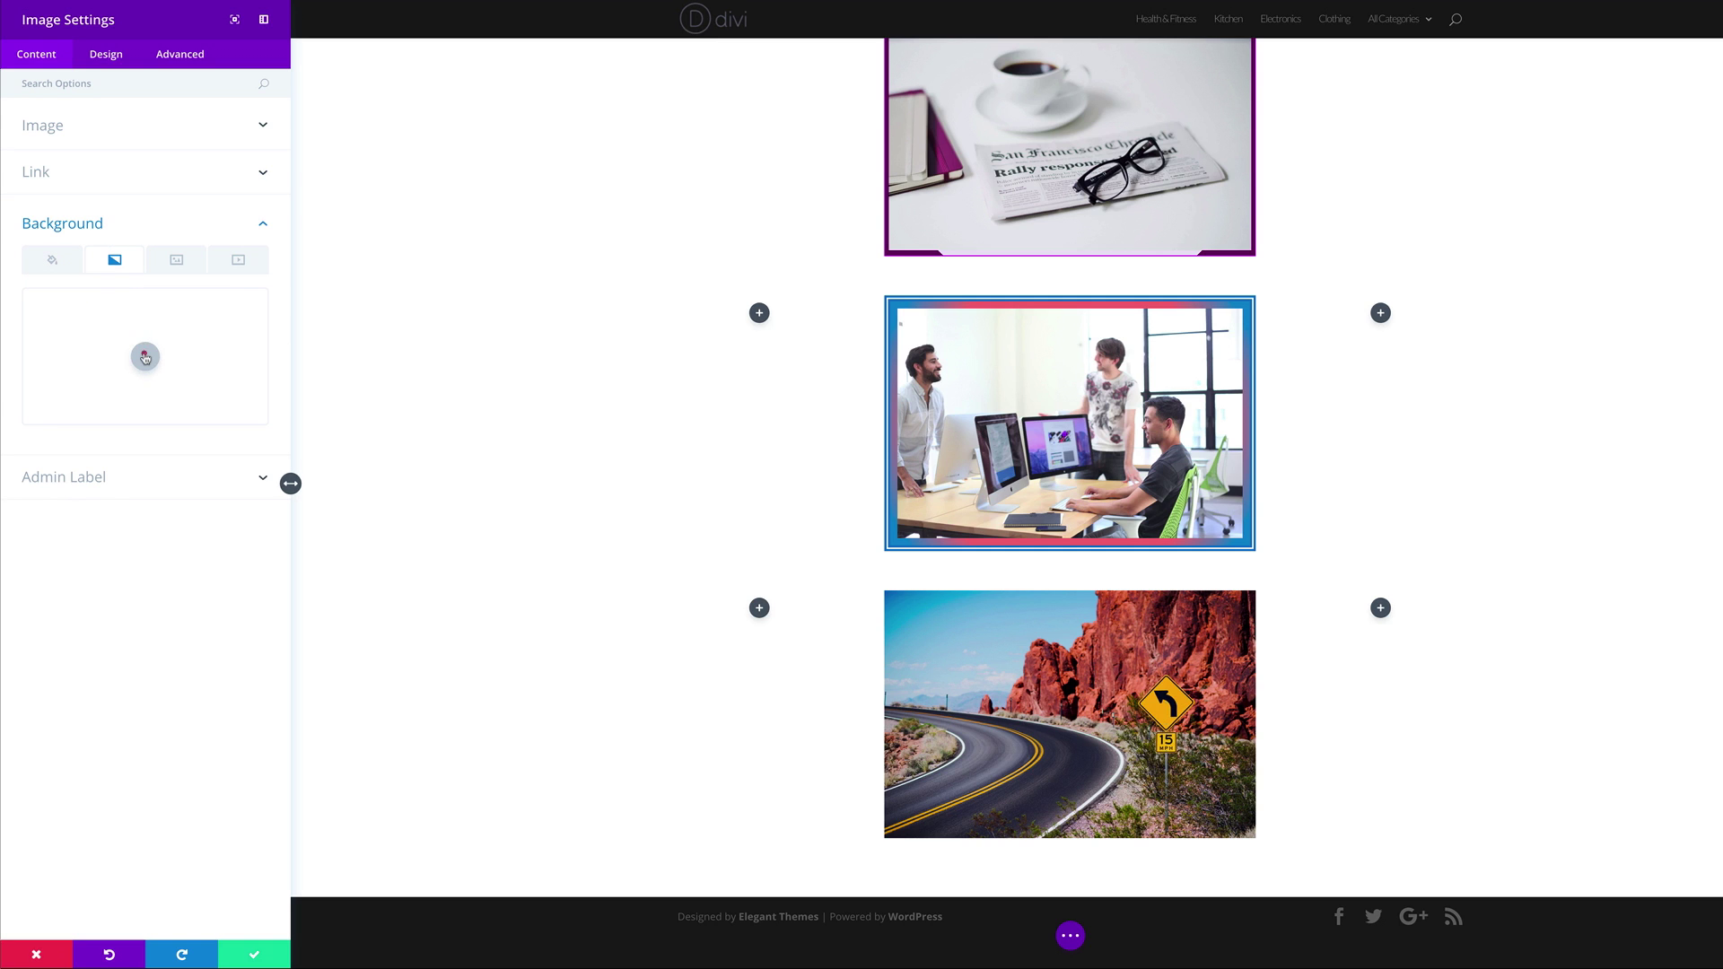
left_click(36, 449)
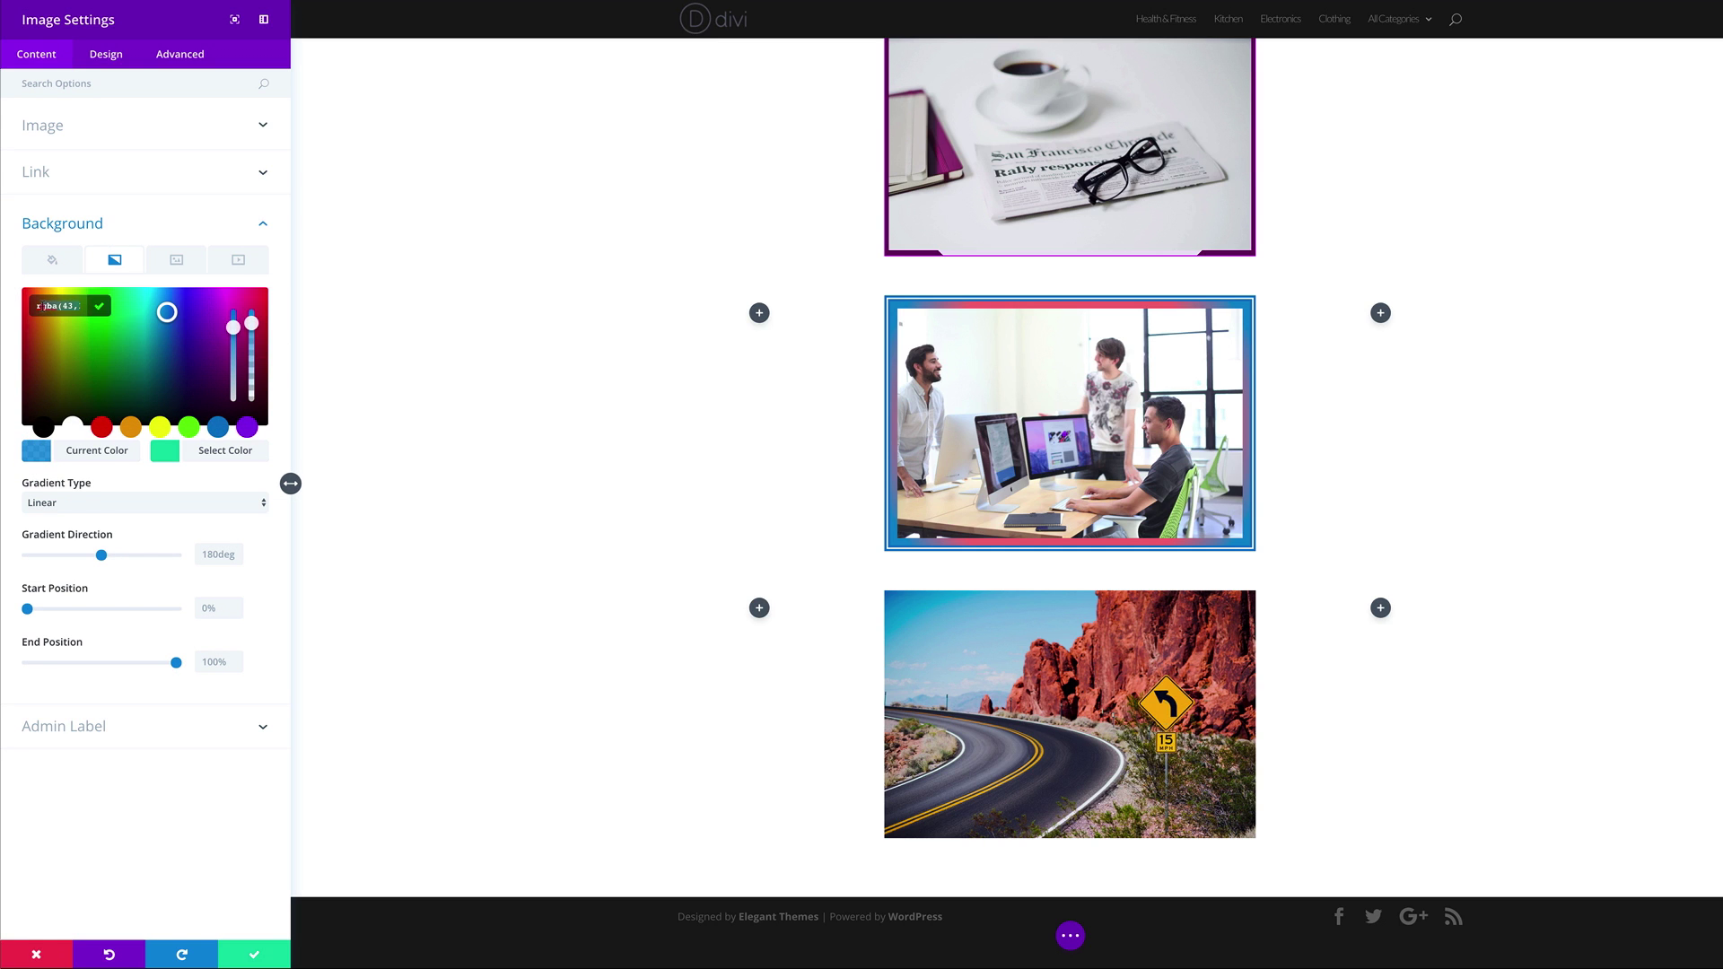
key("ctrl+v")
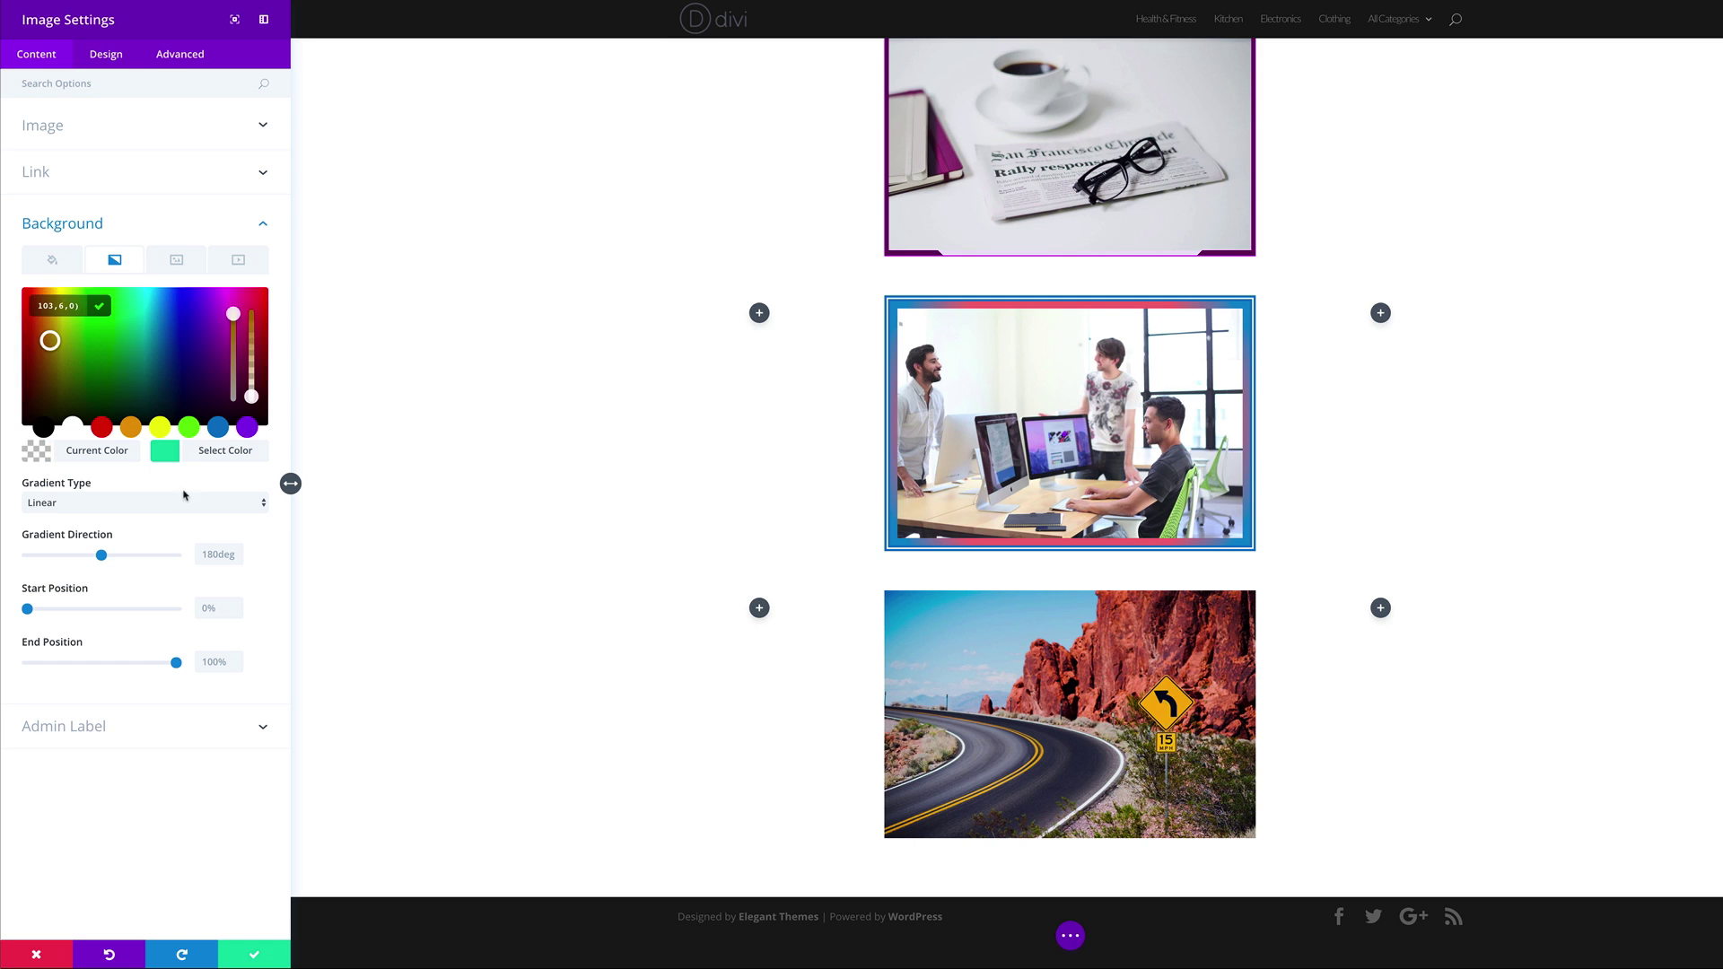
Make the gradient Radial with start and end positions of 97% and the orange preset #e09900 as its second colour.
left_click(166, 455)
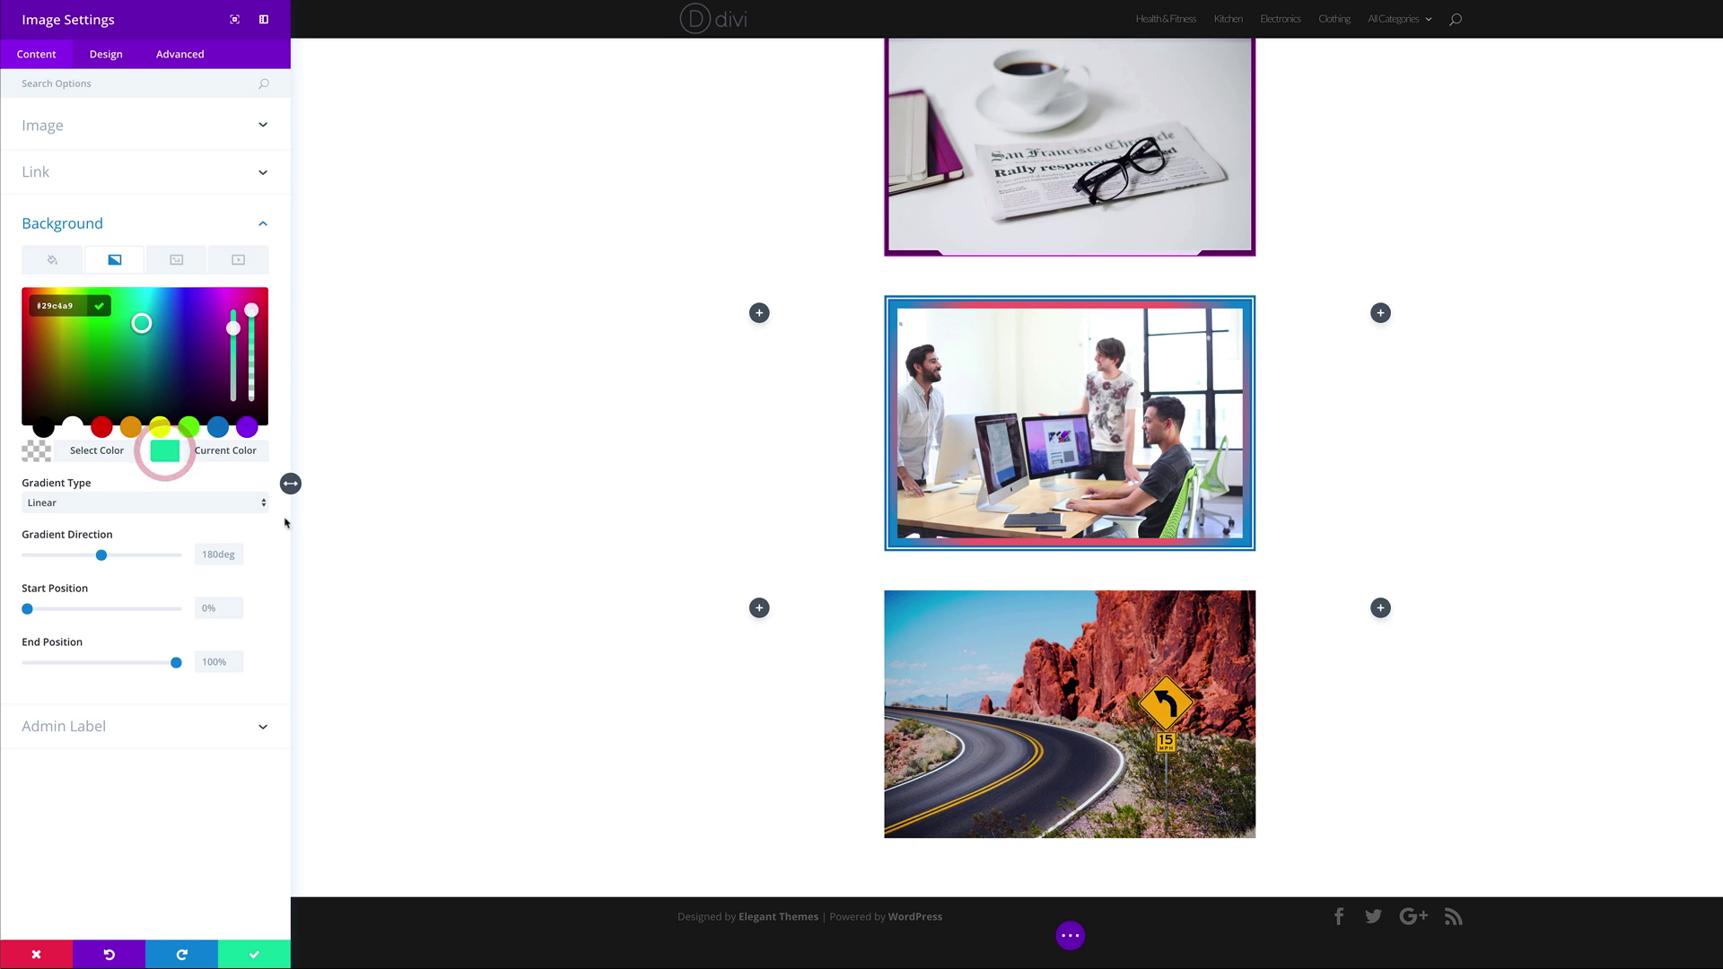
left_click(101, 499)
left_click(95, 515)
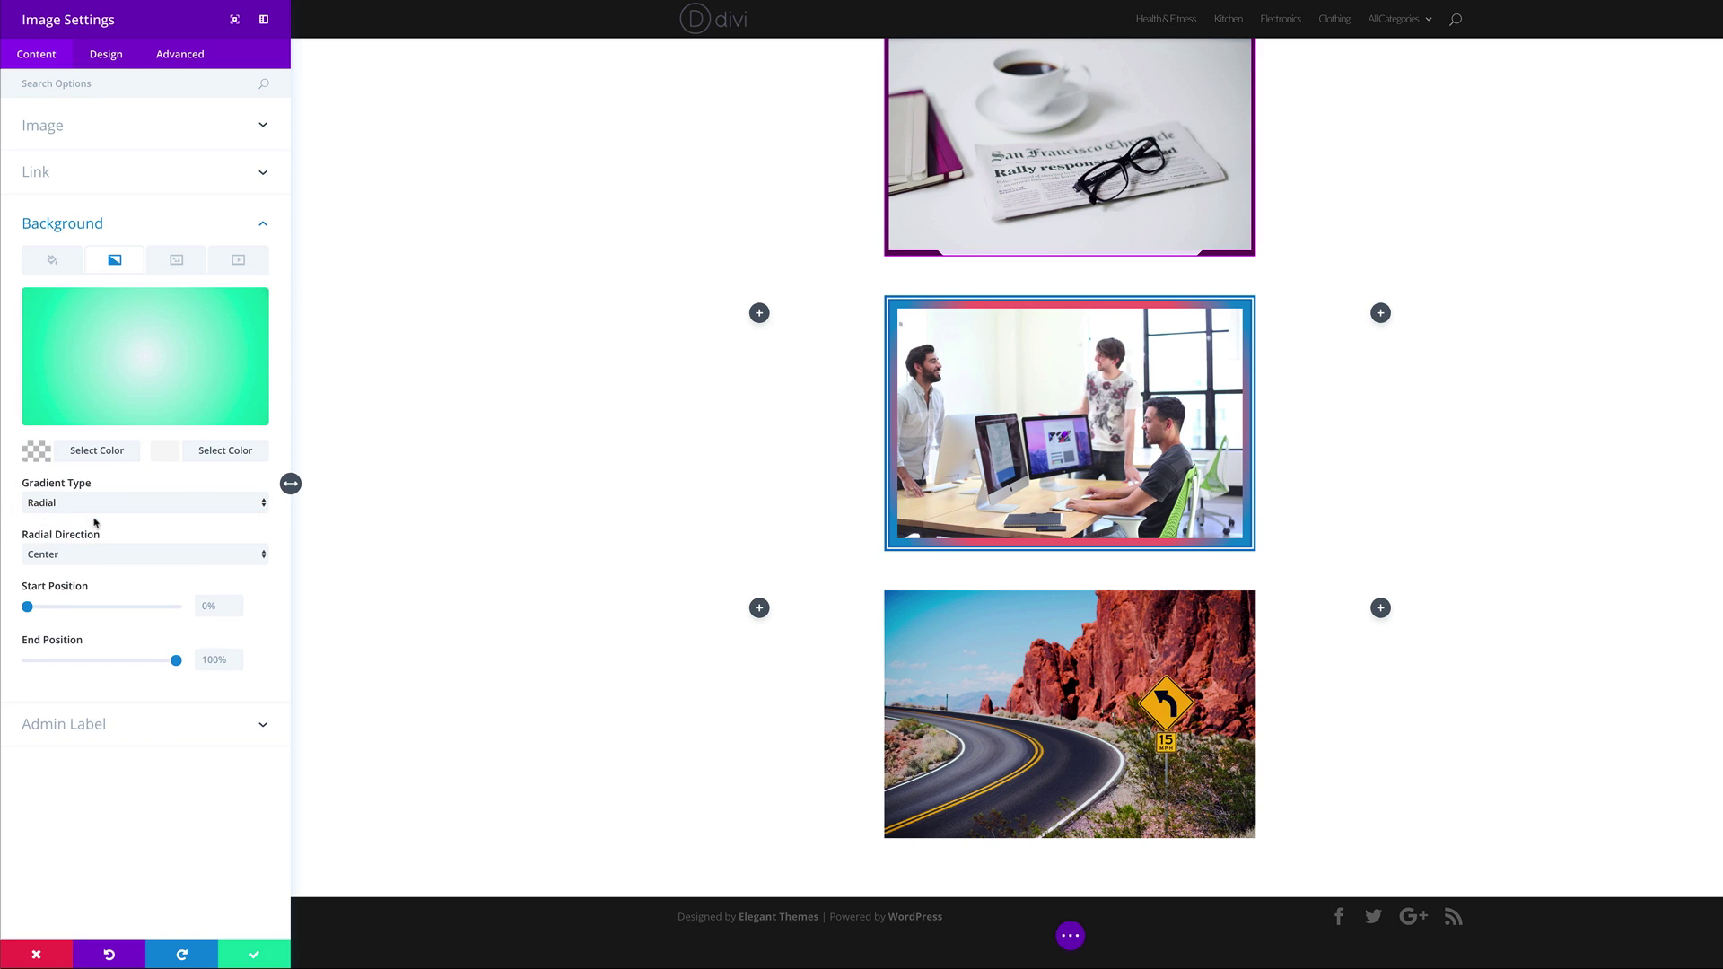
left_click(215, 606)
type("97")
left_click(219, 659)
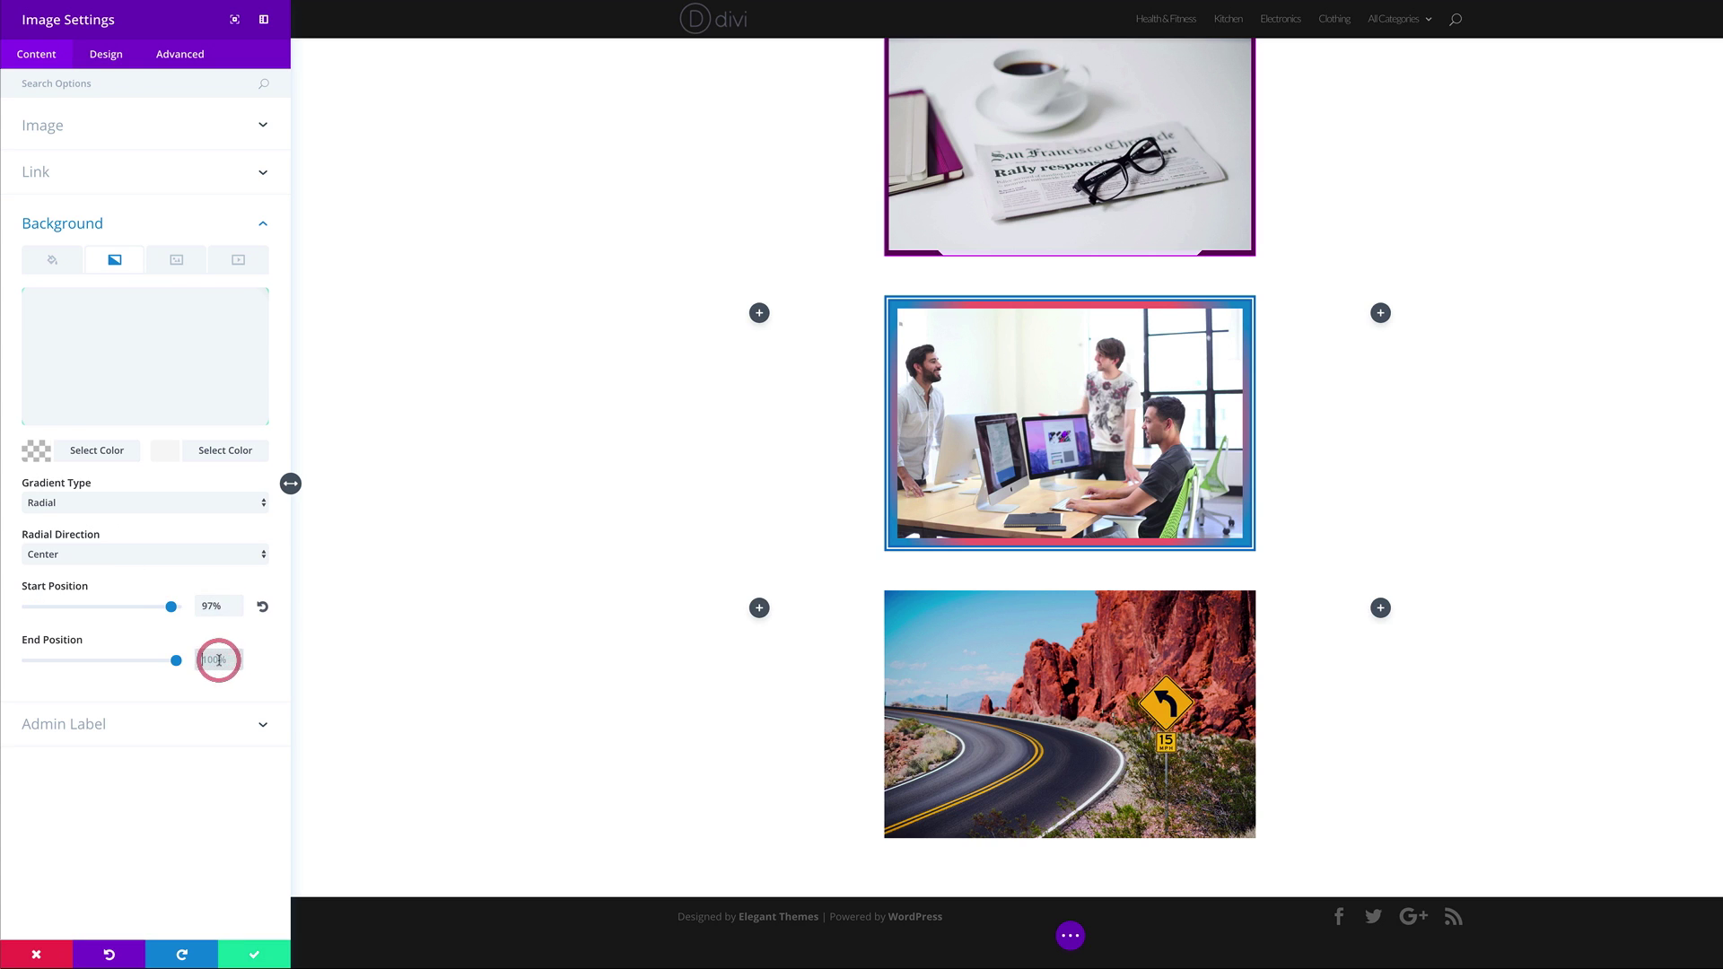
type("97%")
left_click(225, 450)
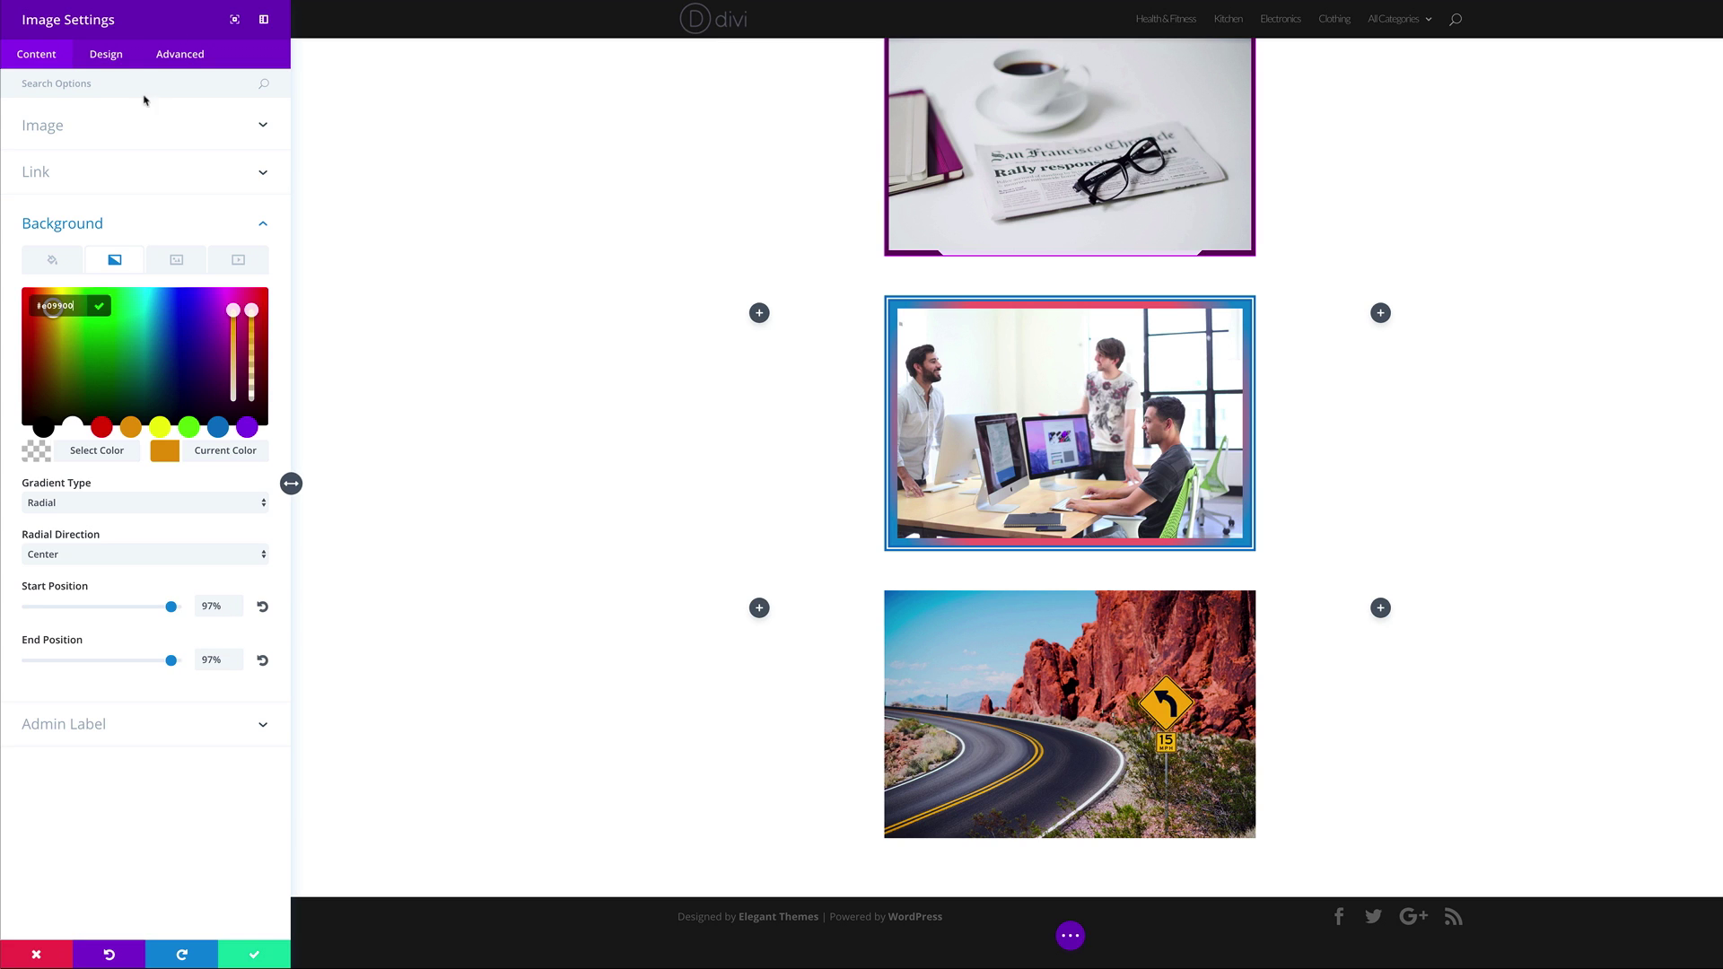
Give the desert road image a 2px Dashed border in the preset orange.
left_click(114, 56)
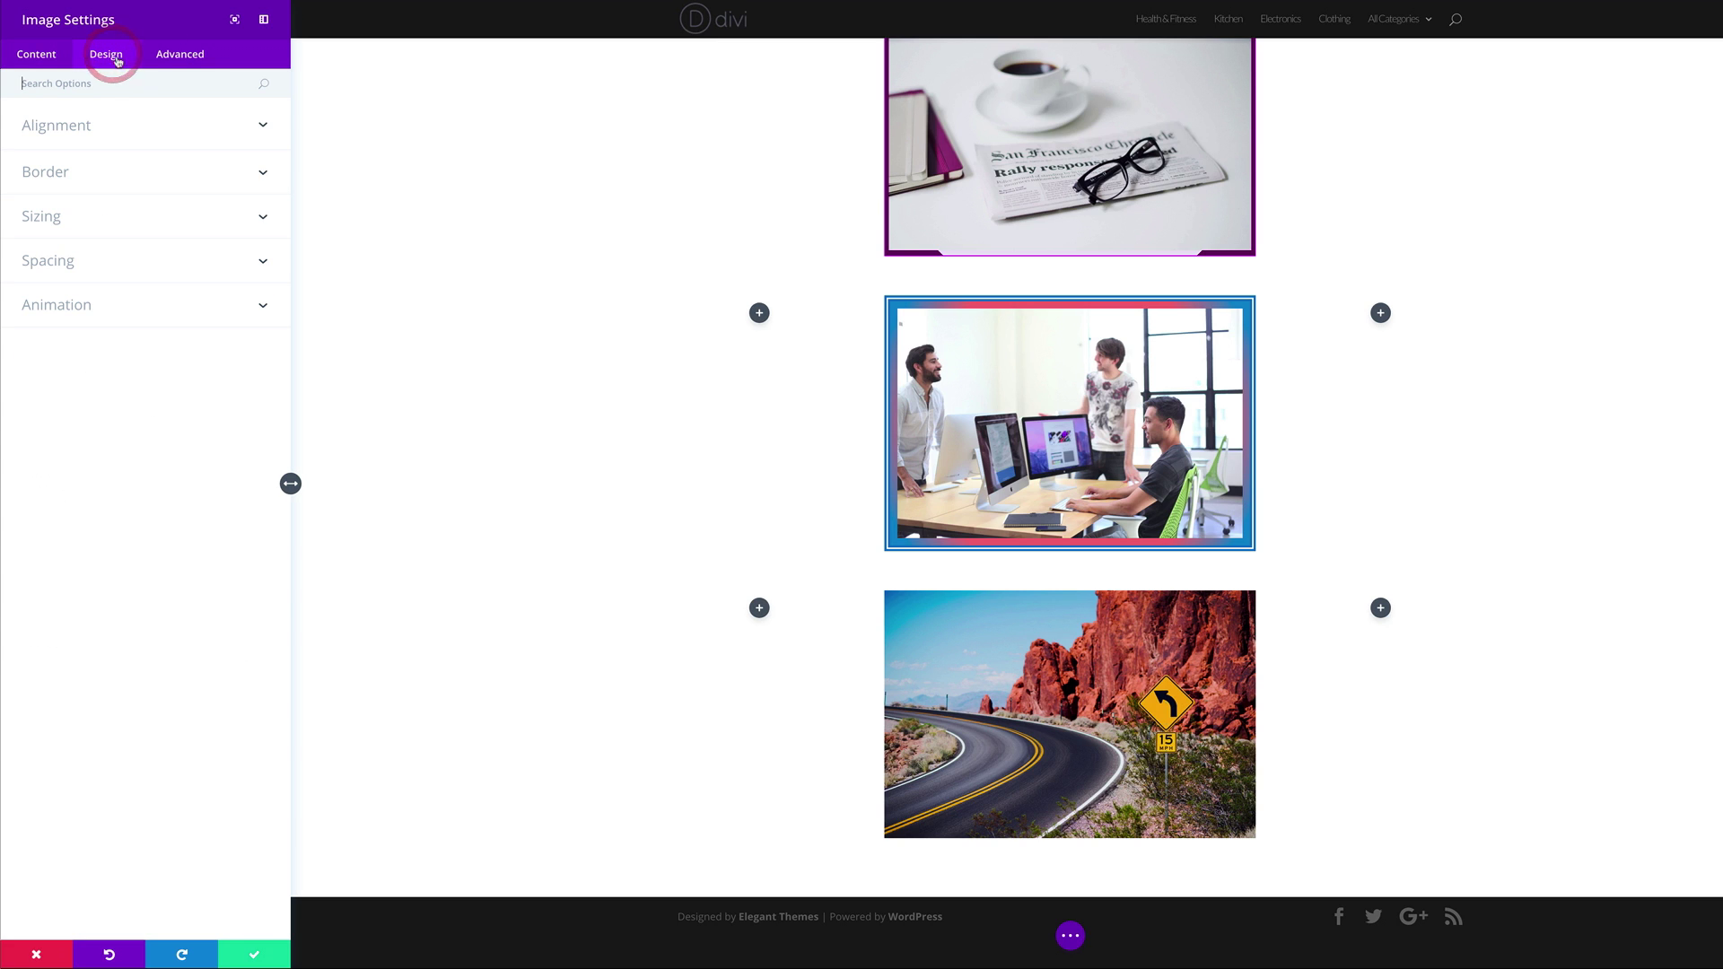
left_click(55, 175)
left_click(47, 227)
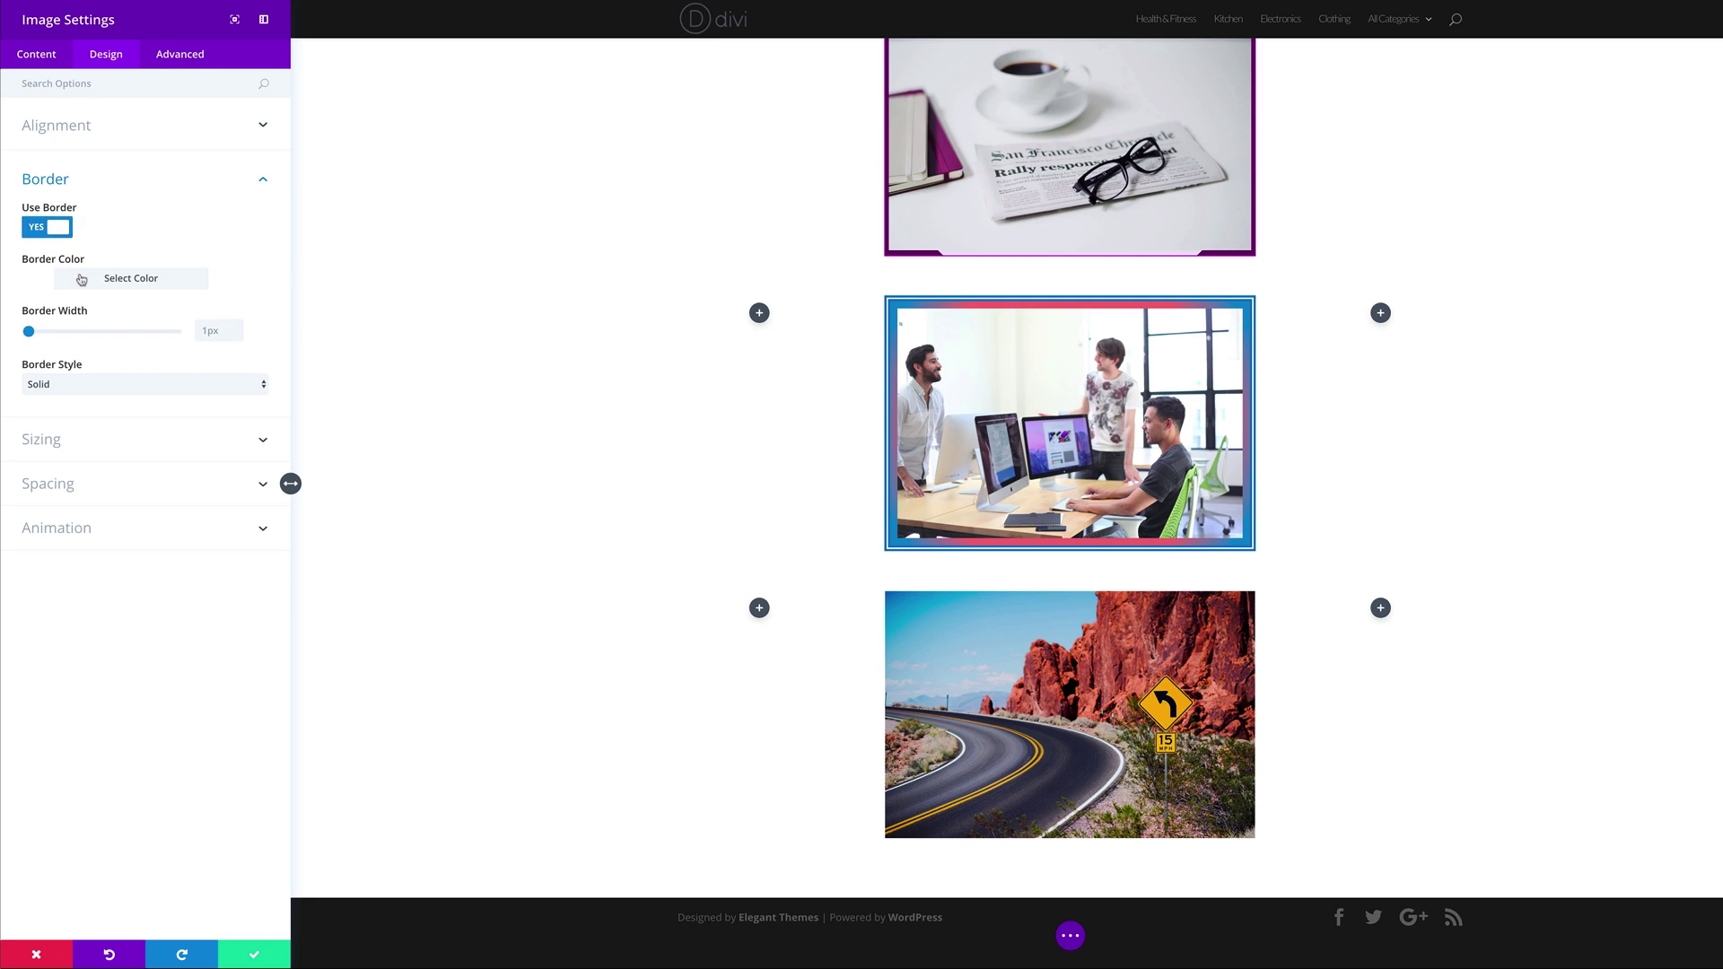
left_click(47, 284)
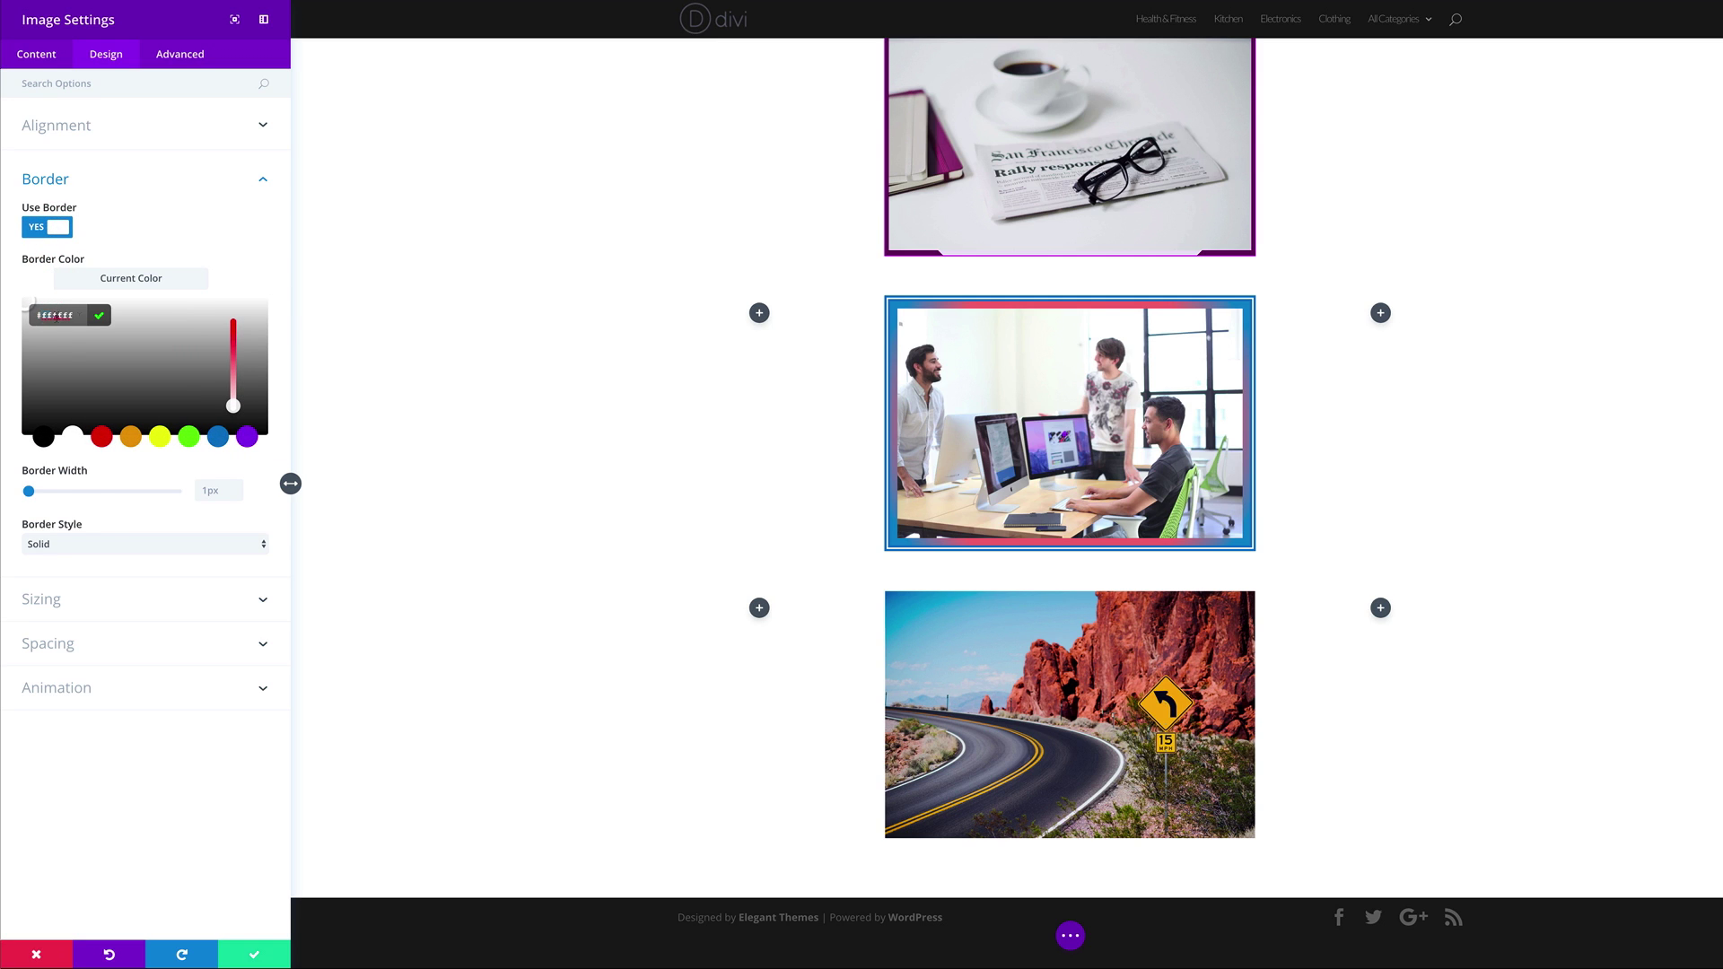
left_click(130, 437)
left_click(208, 492)
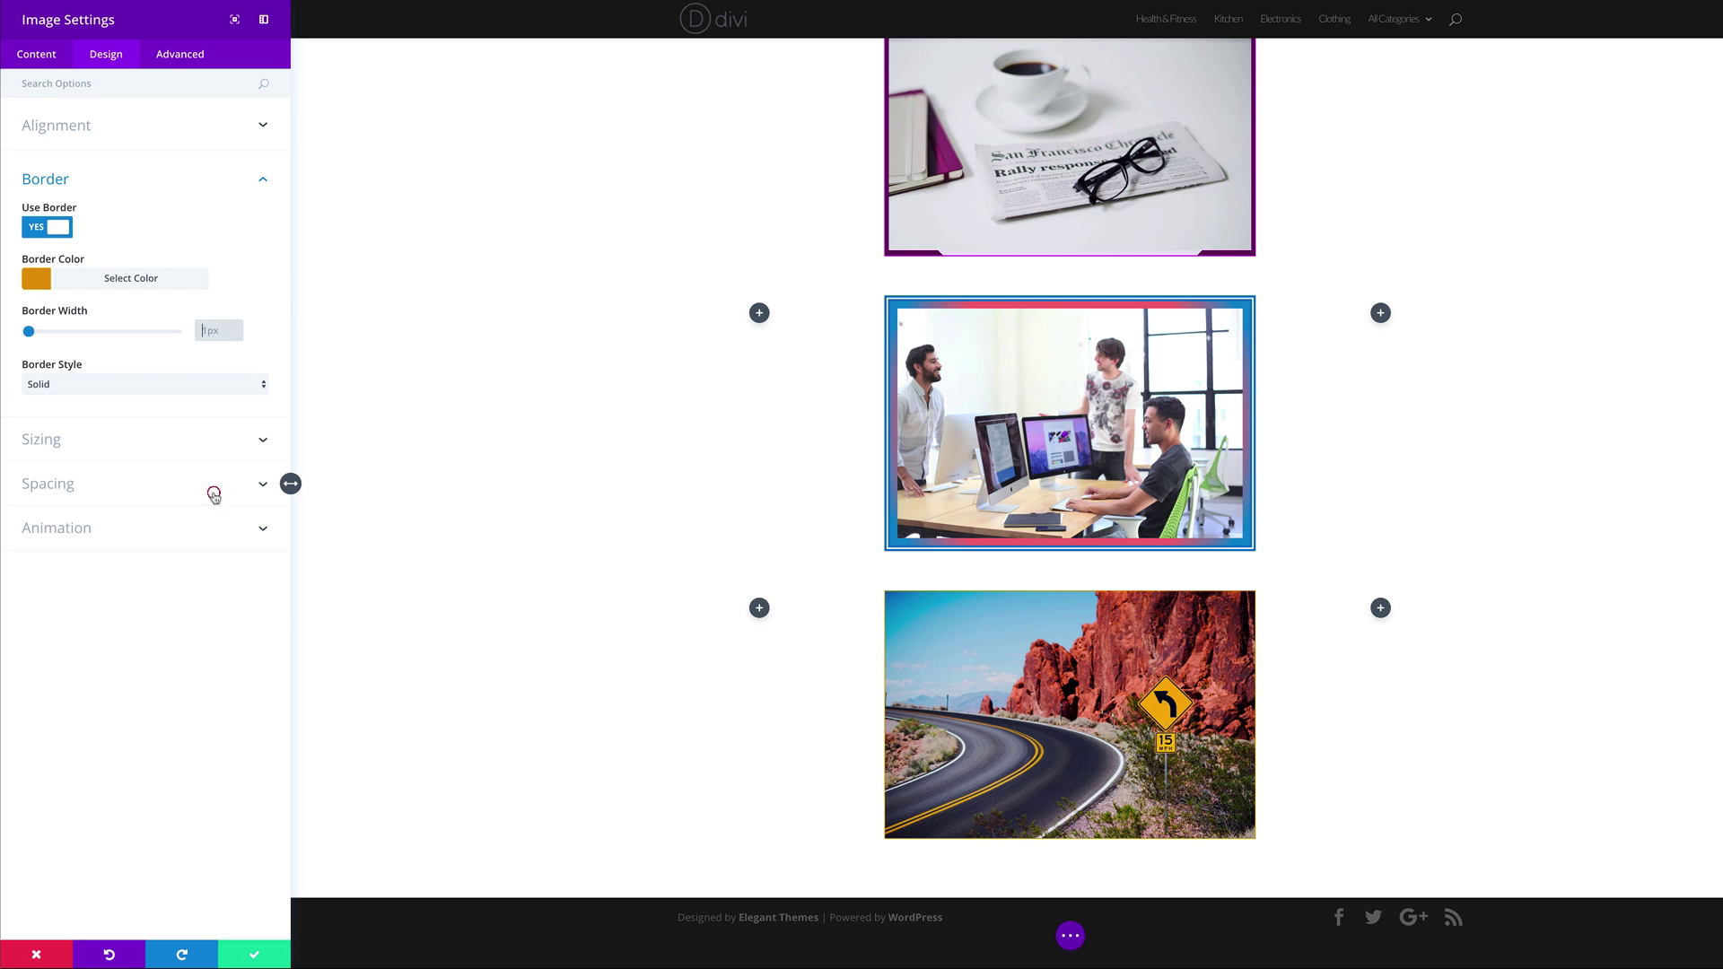
type("2")
left_click(139, 392)
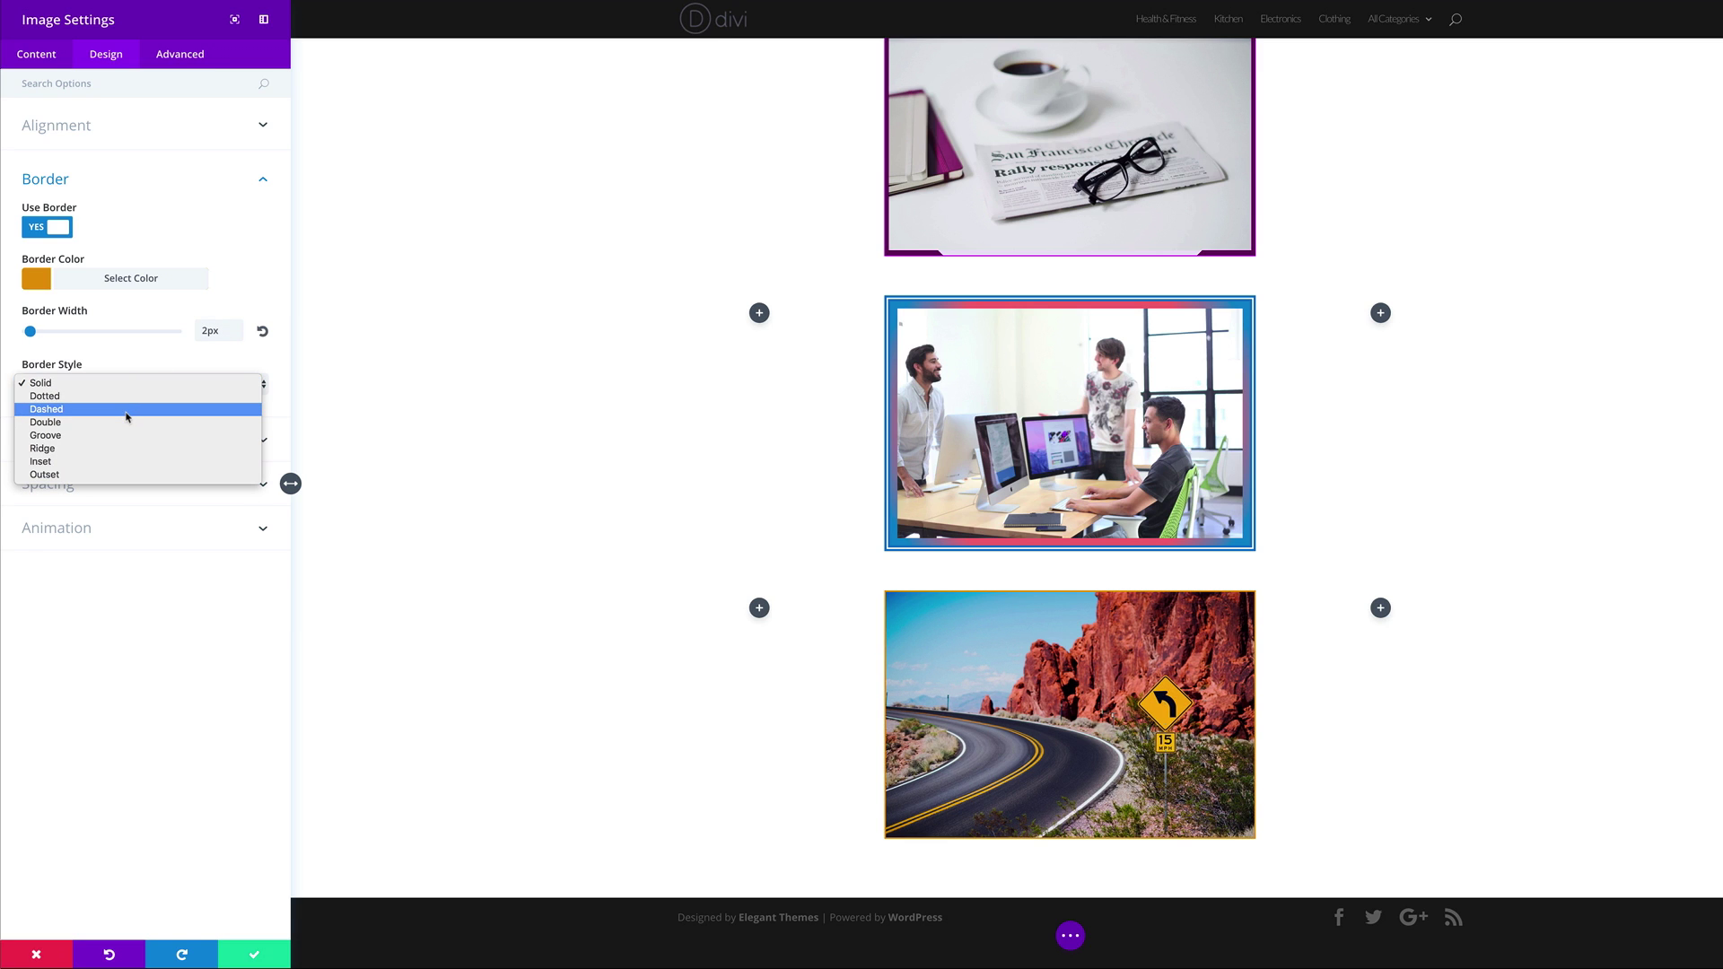
left_click(127, 410)
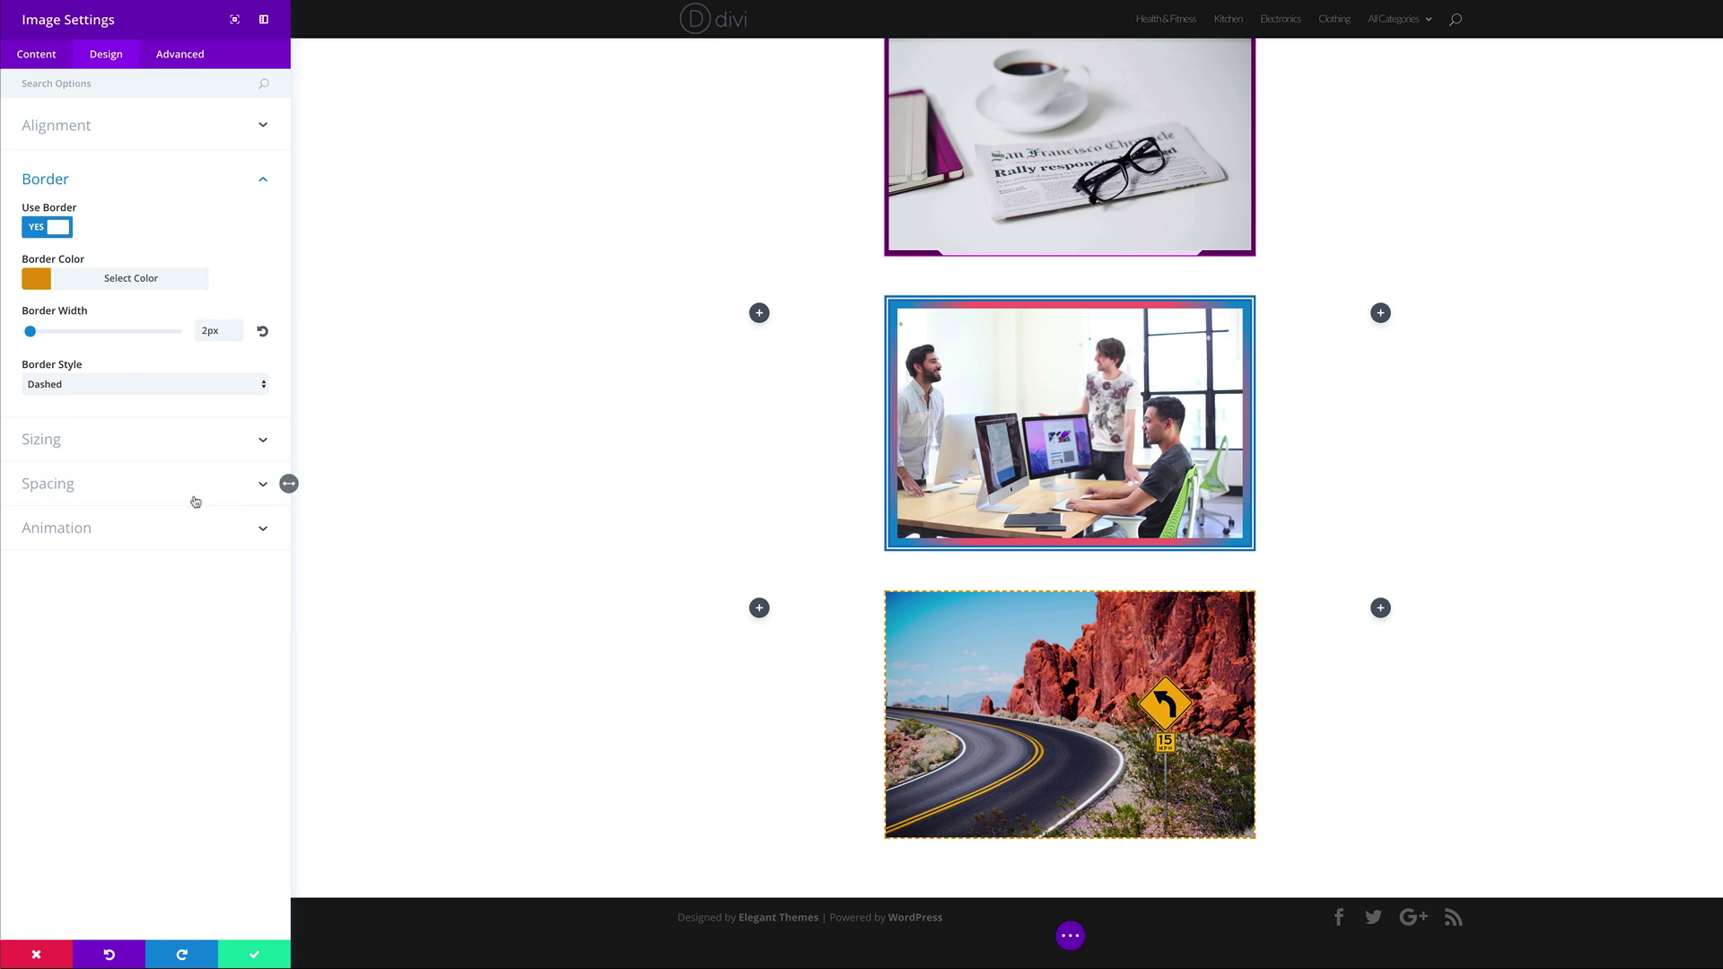
Set the desert road image's custom padding to 8px on all four sides and save the module settings.
left_click(128, 492)
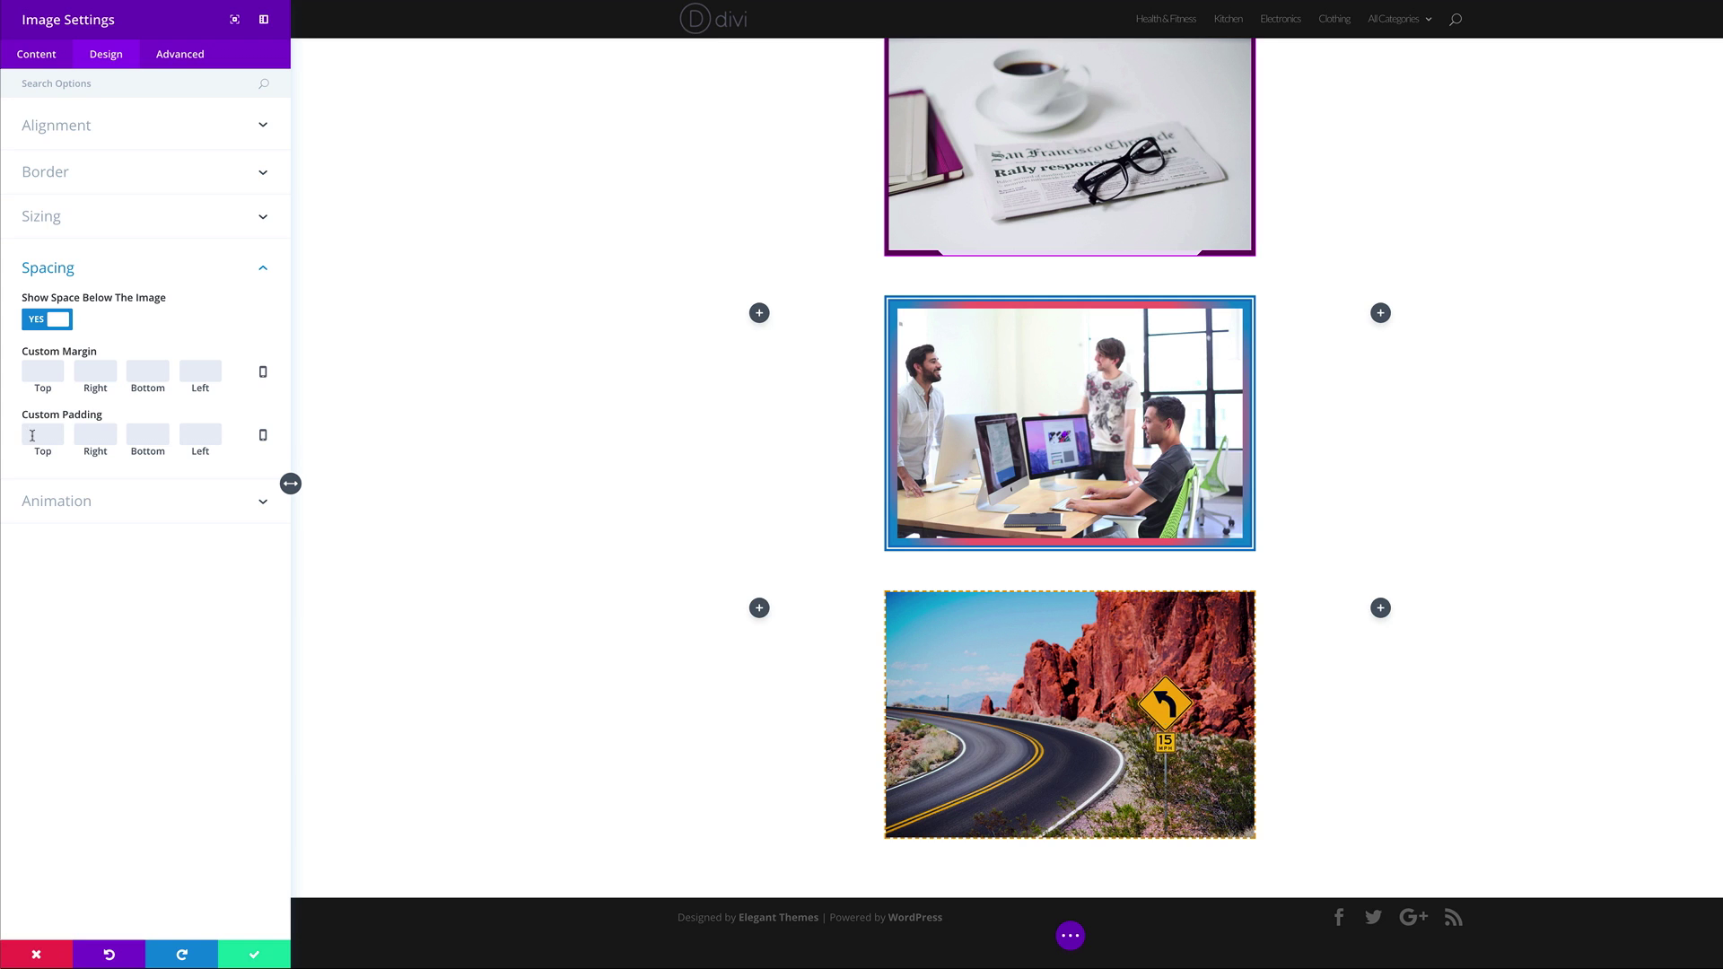
type("8")
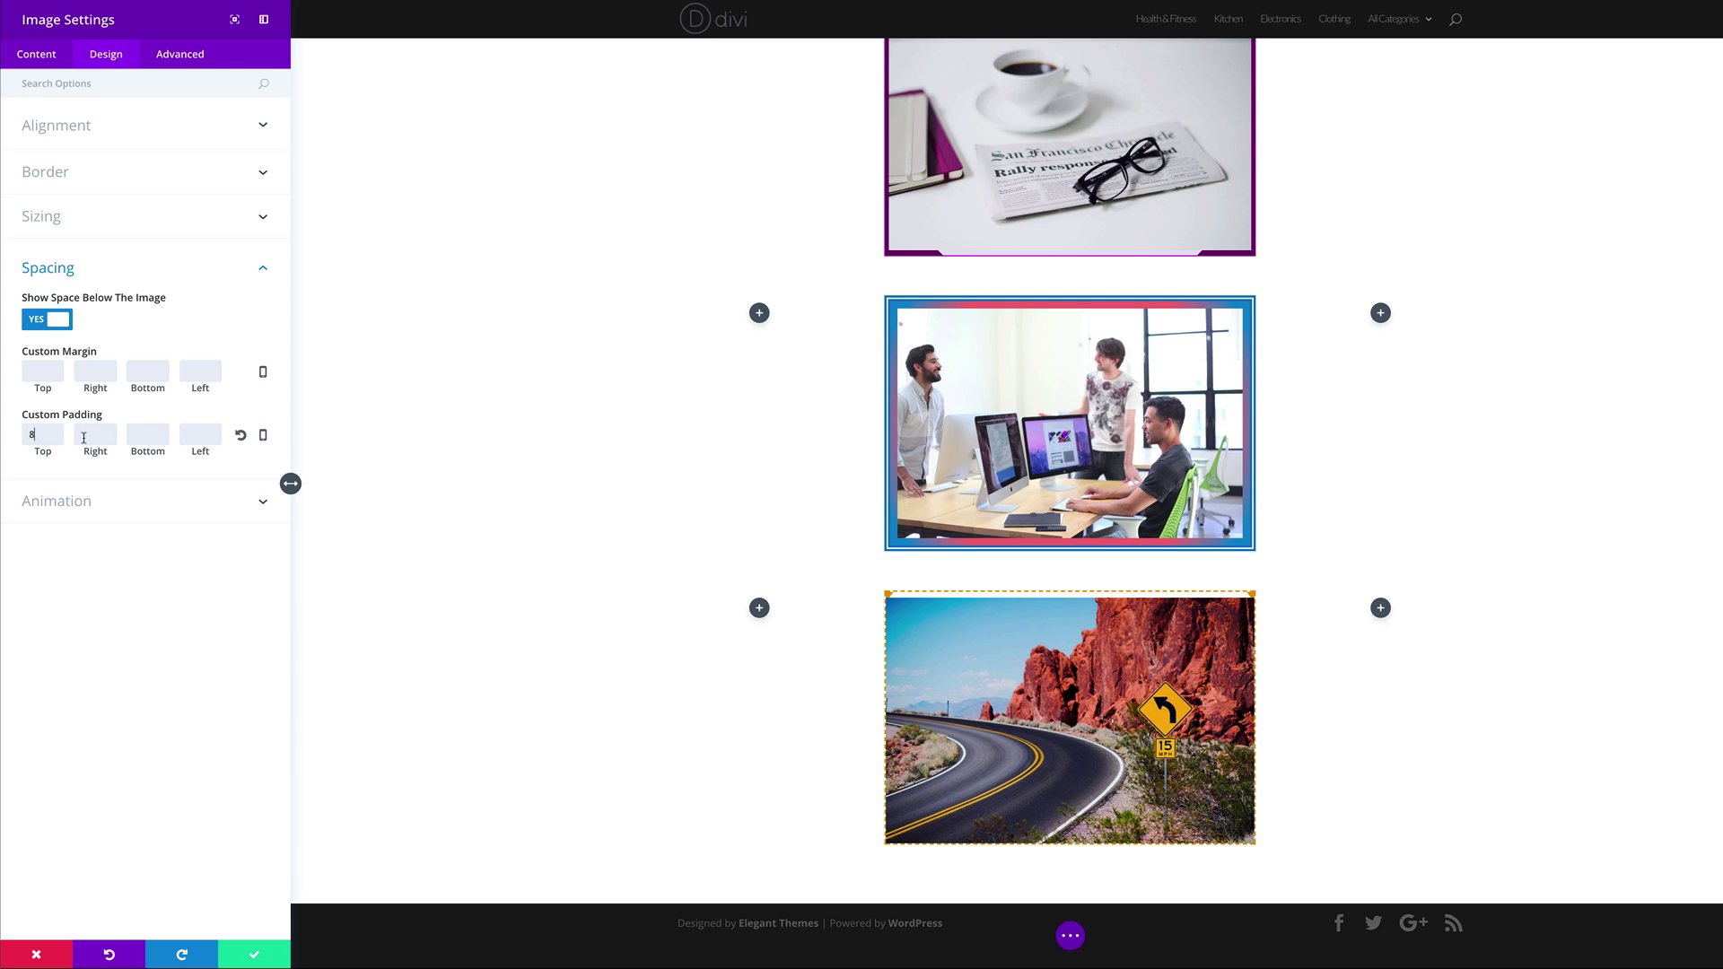
left_click(96, 434)
type("8")
left_click(143, 435)
type("8")
left_click(213, 440)
type("8")
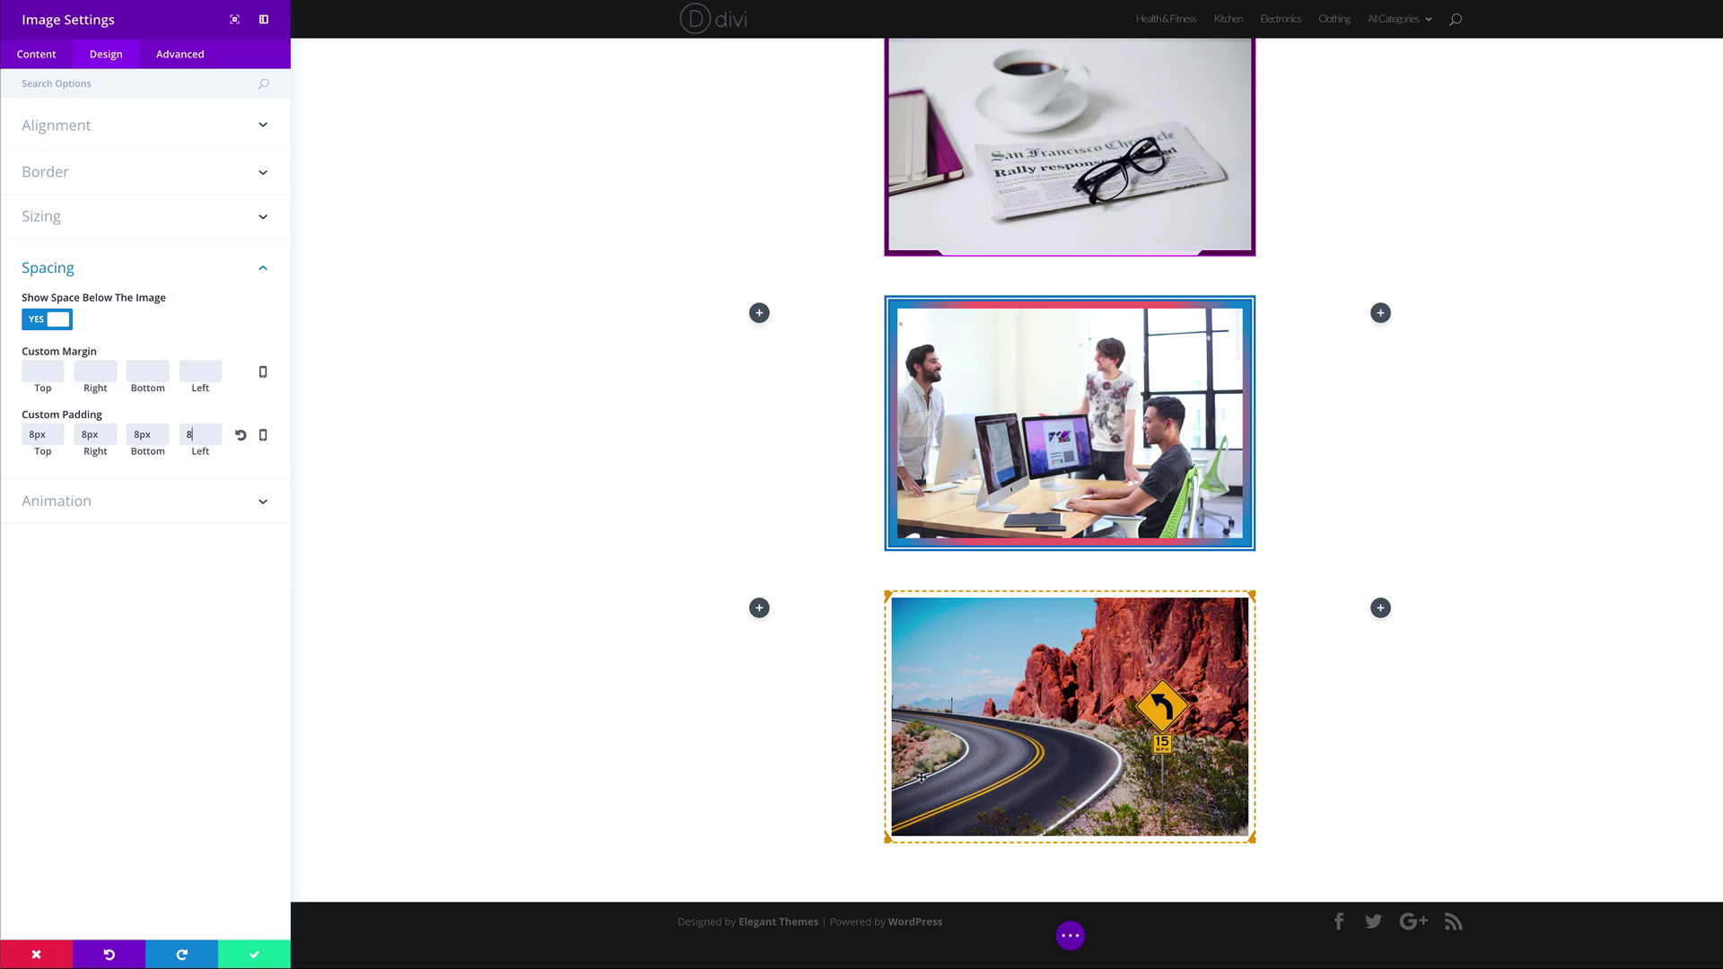
left_click(254, 953)
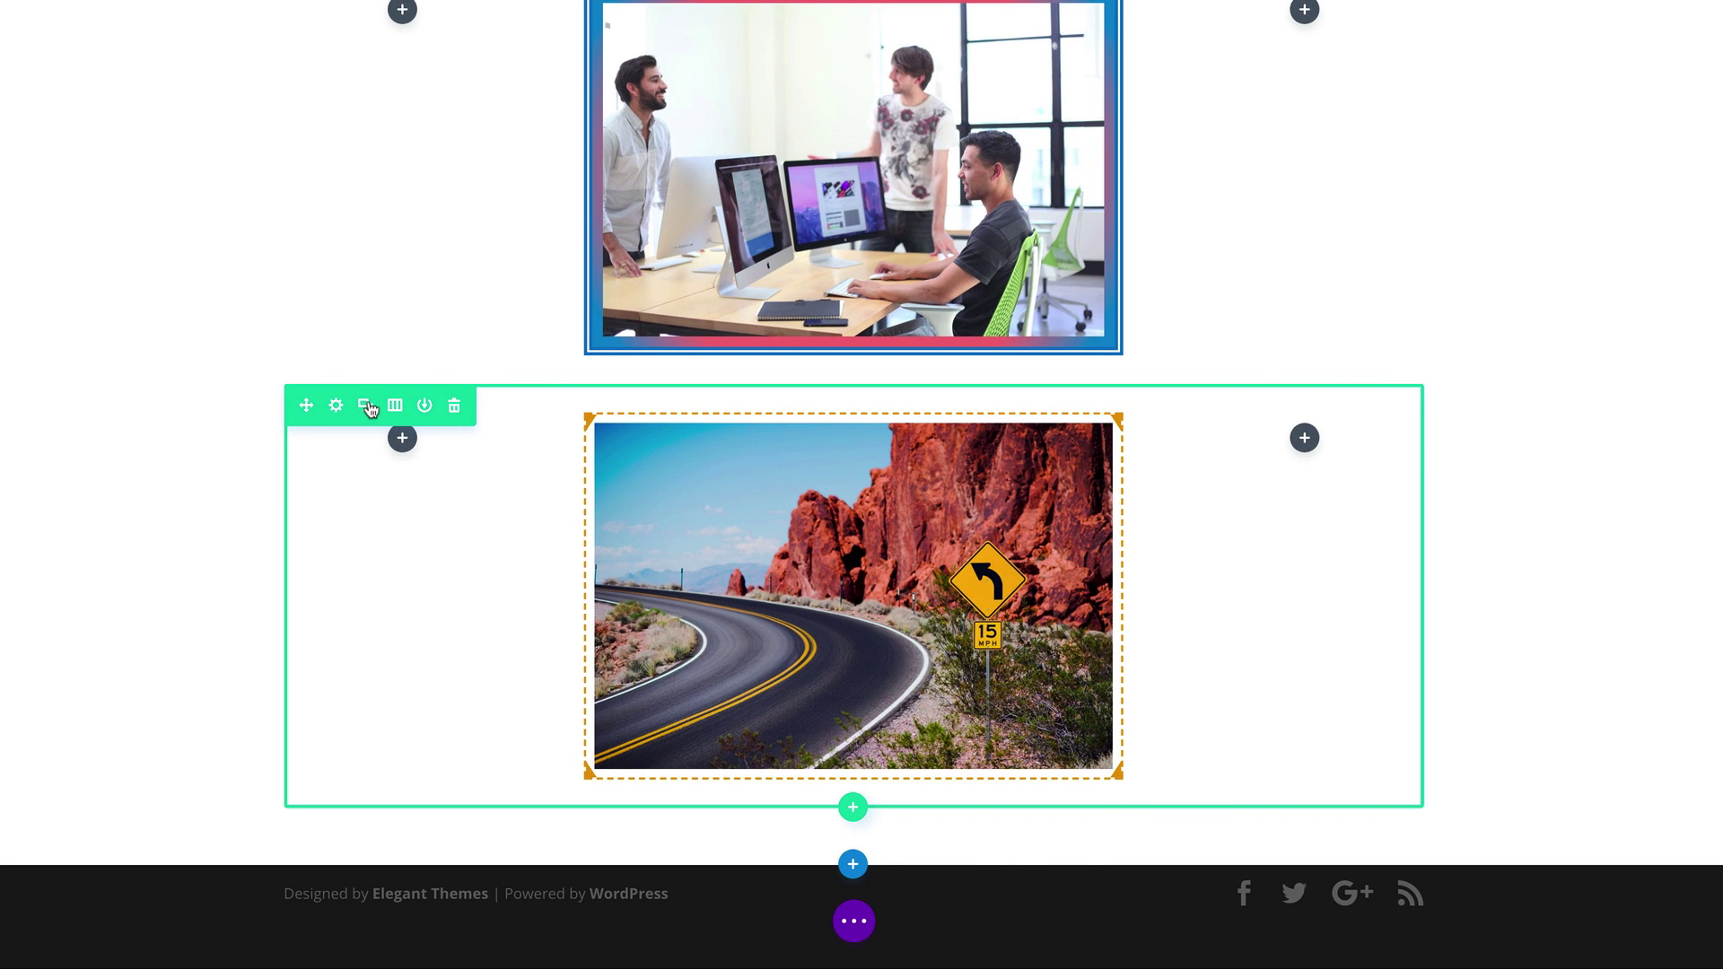
Duplicate the desert road image's row and delete the copied image from the new row's middle column.
left_click(370, 408)
scroll(550, 642, "down", 5)
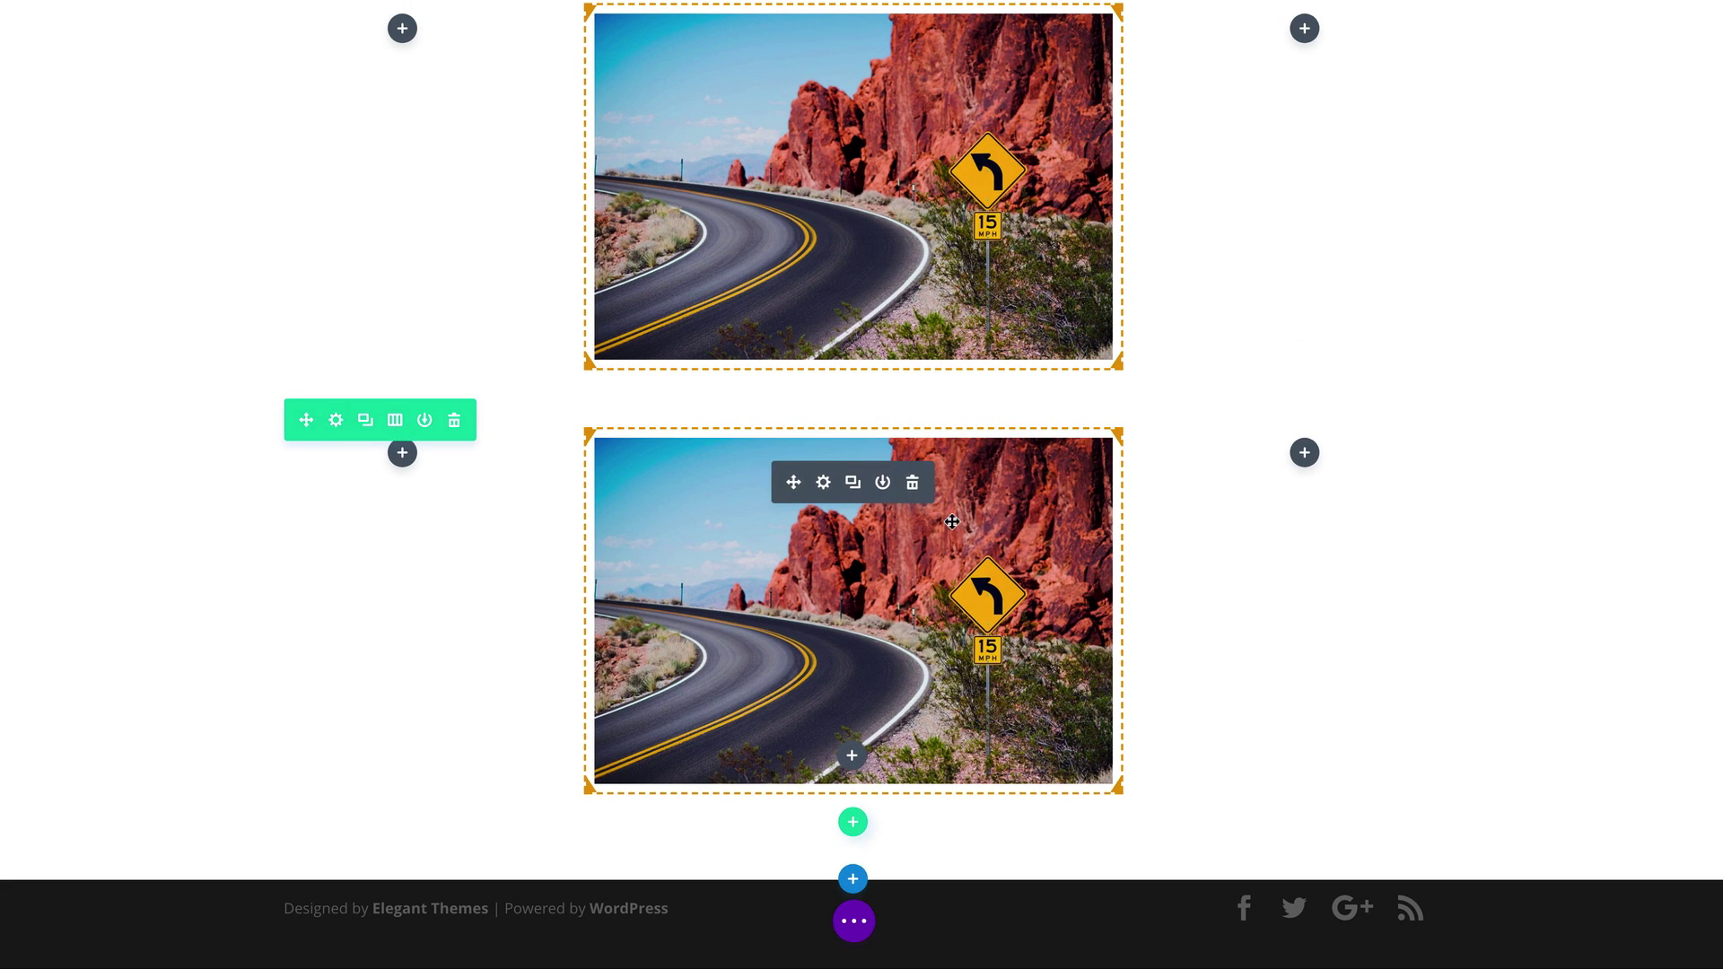
left_click(909, 485)
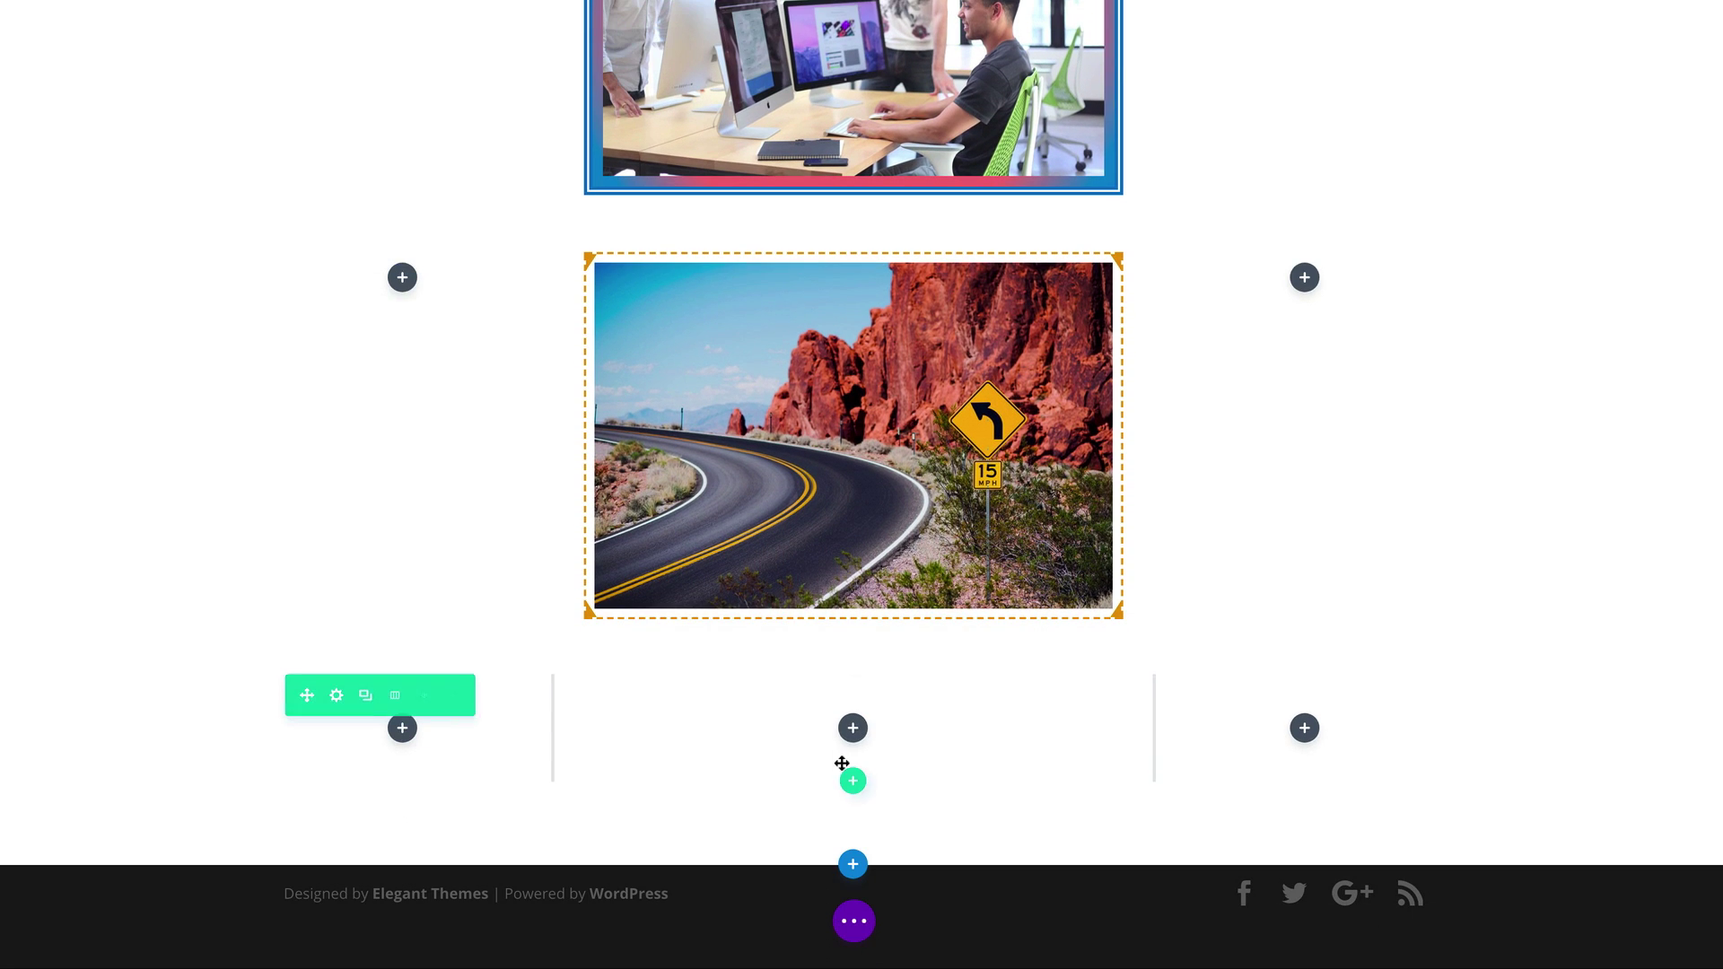
Insert an Image module in the empty middle column using the photo of the long-haired woman on the tree-lined waterside path.
left_click(852, 728)
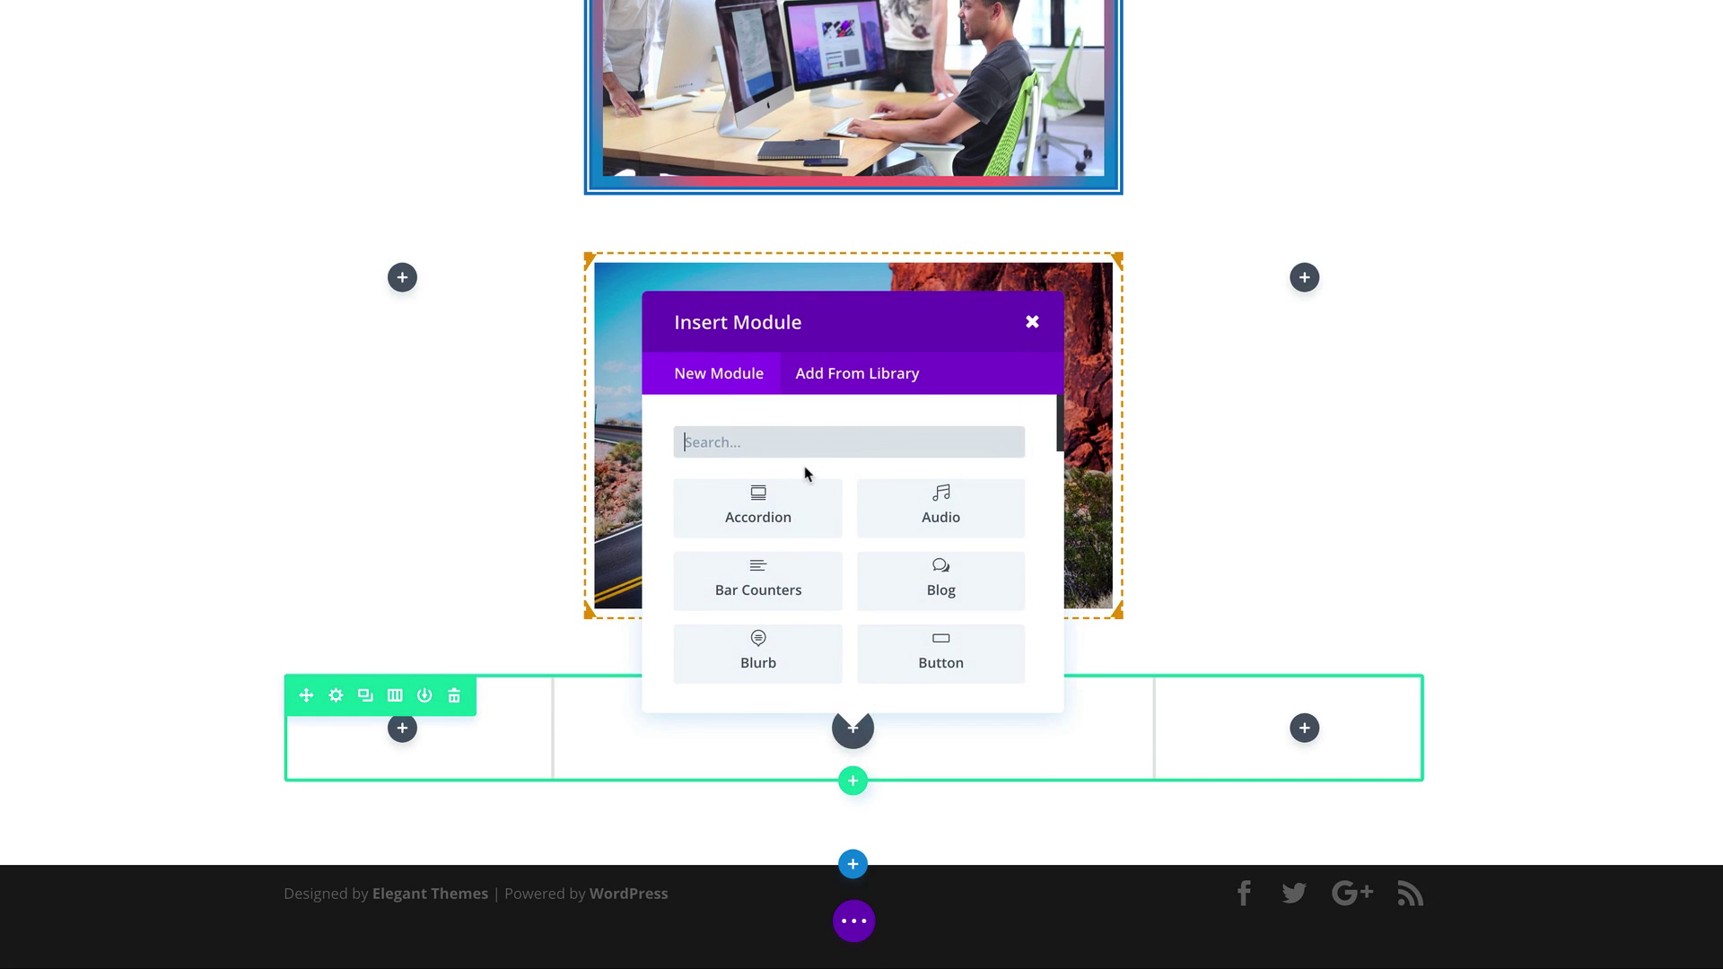
type("image")
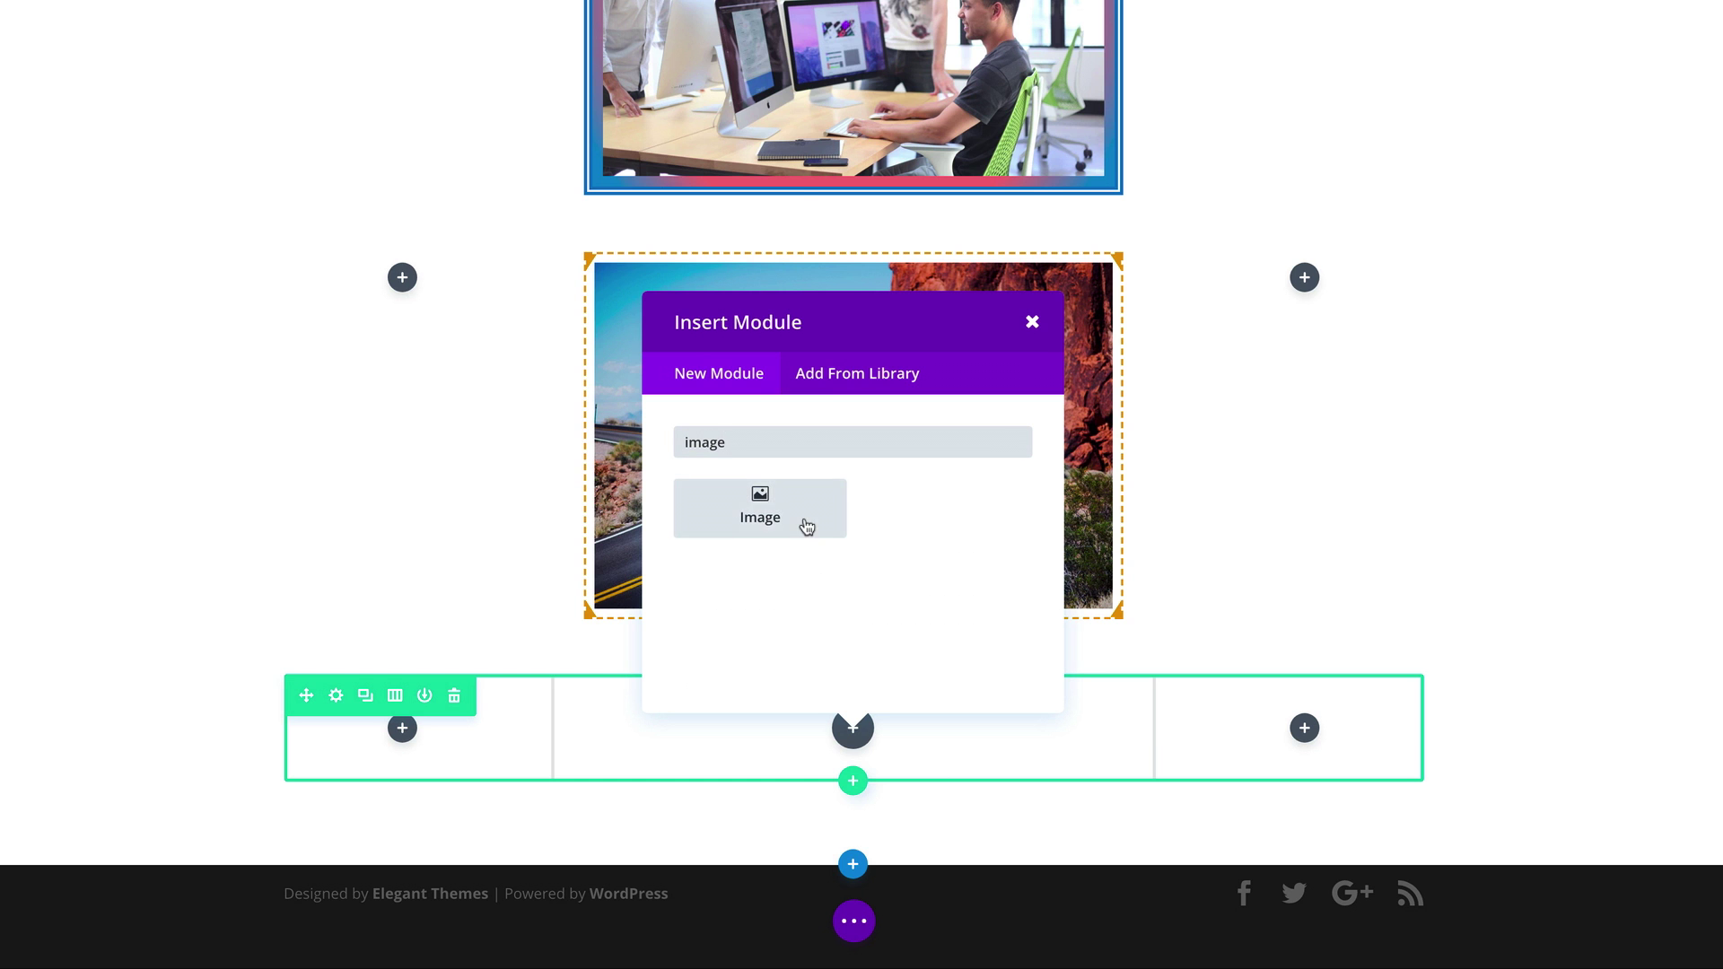
left_click(806, 527)
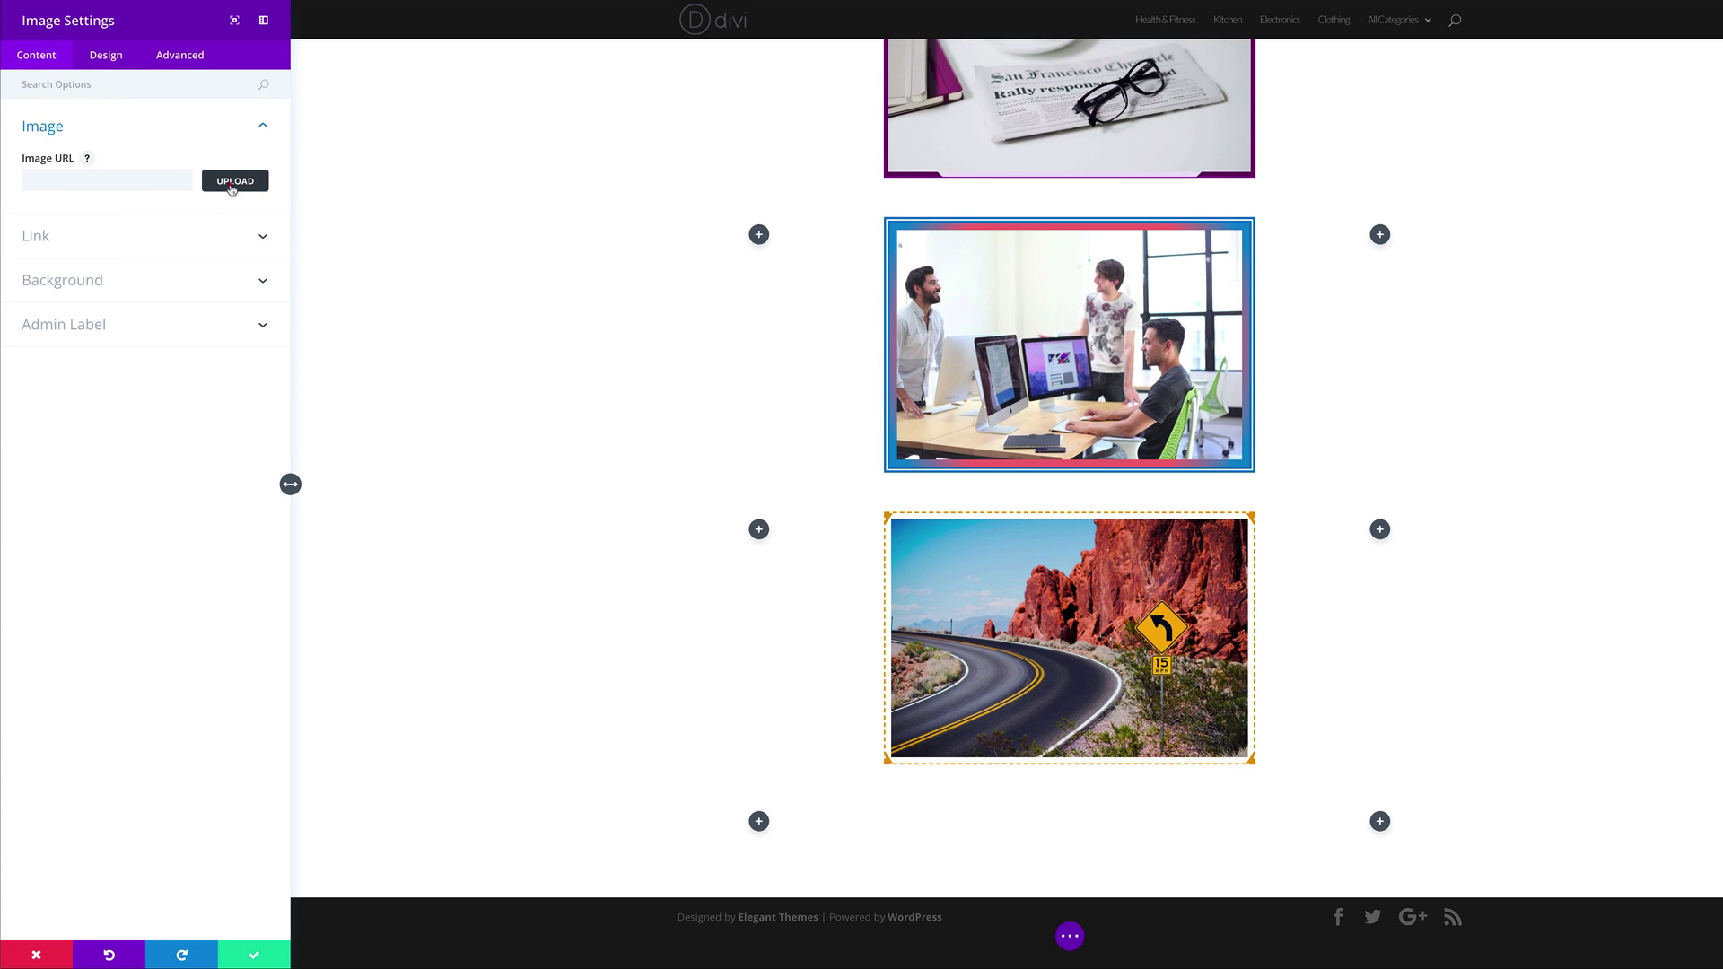
left_click(232, 183)
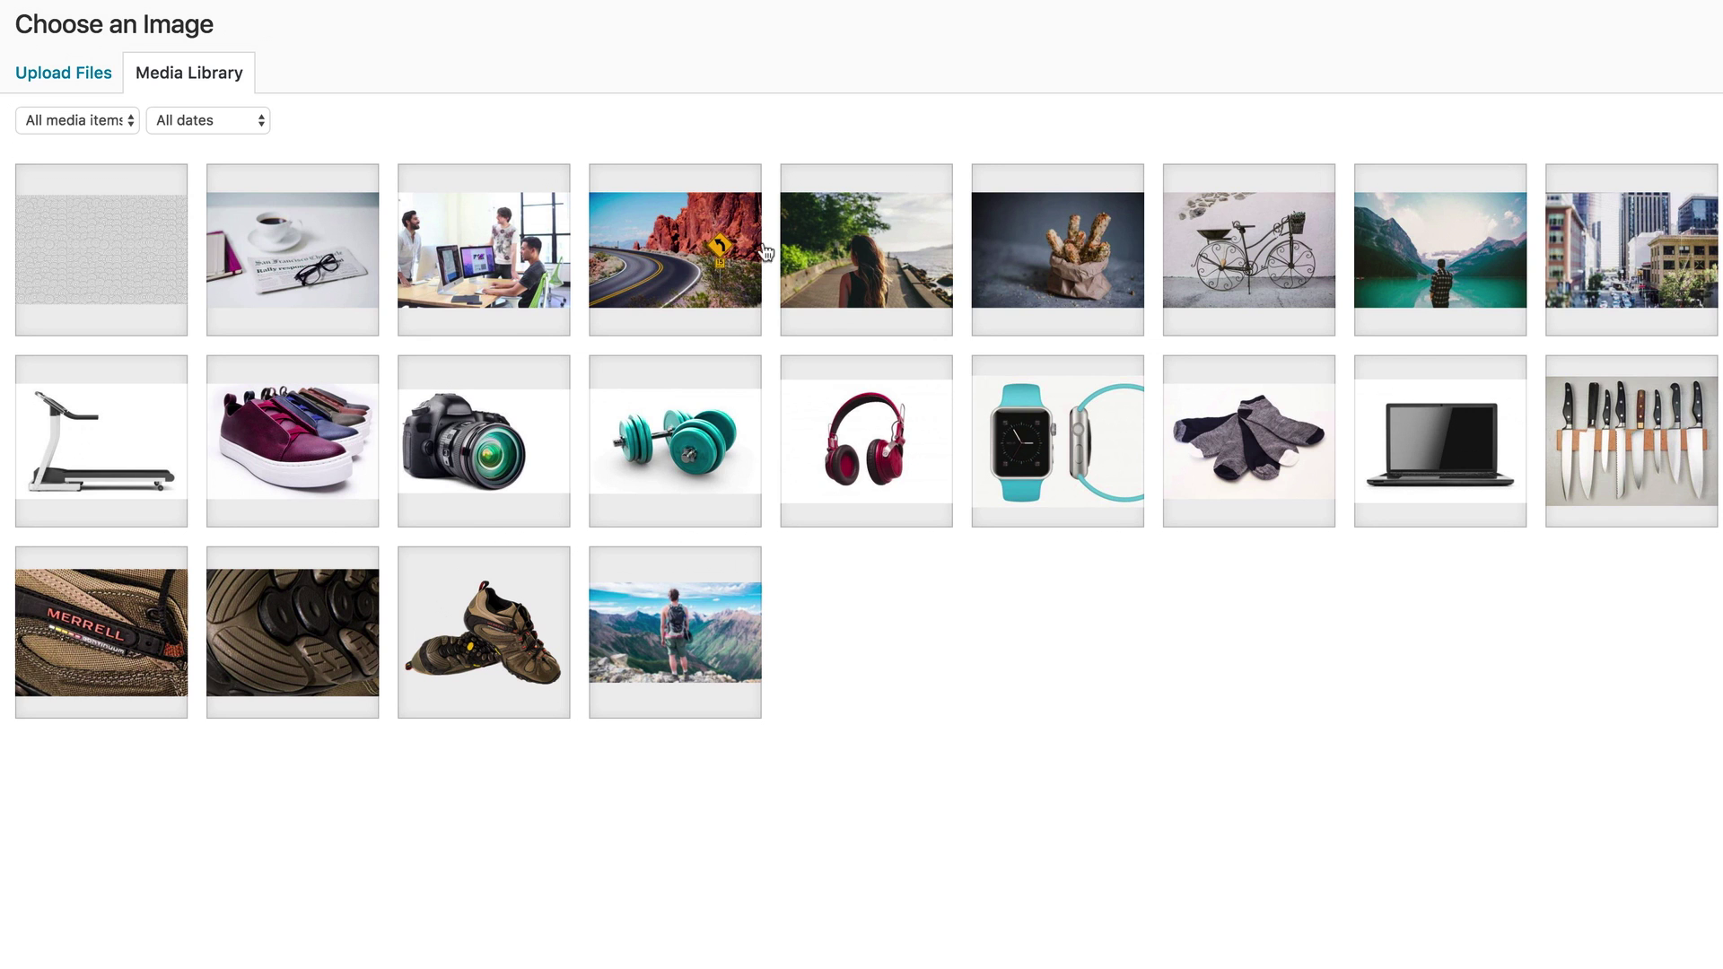
left_click(867, 251)
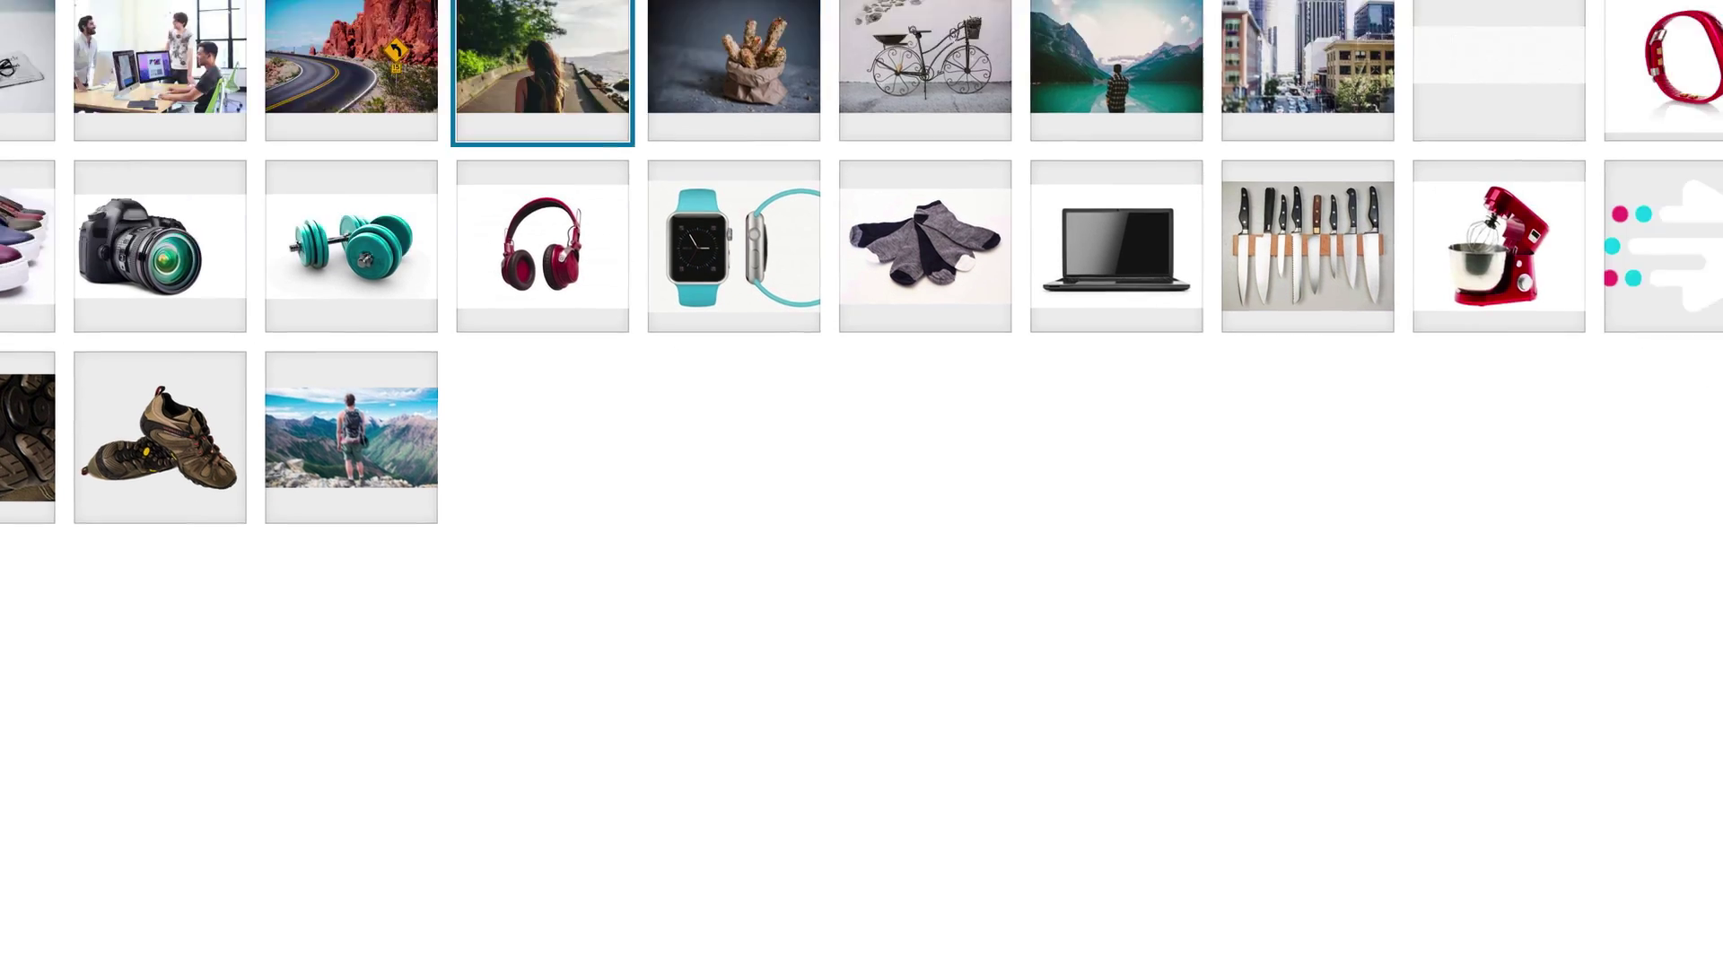
left_click(1581, 839)
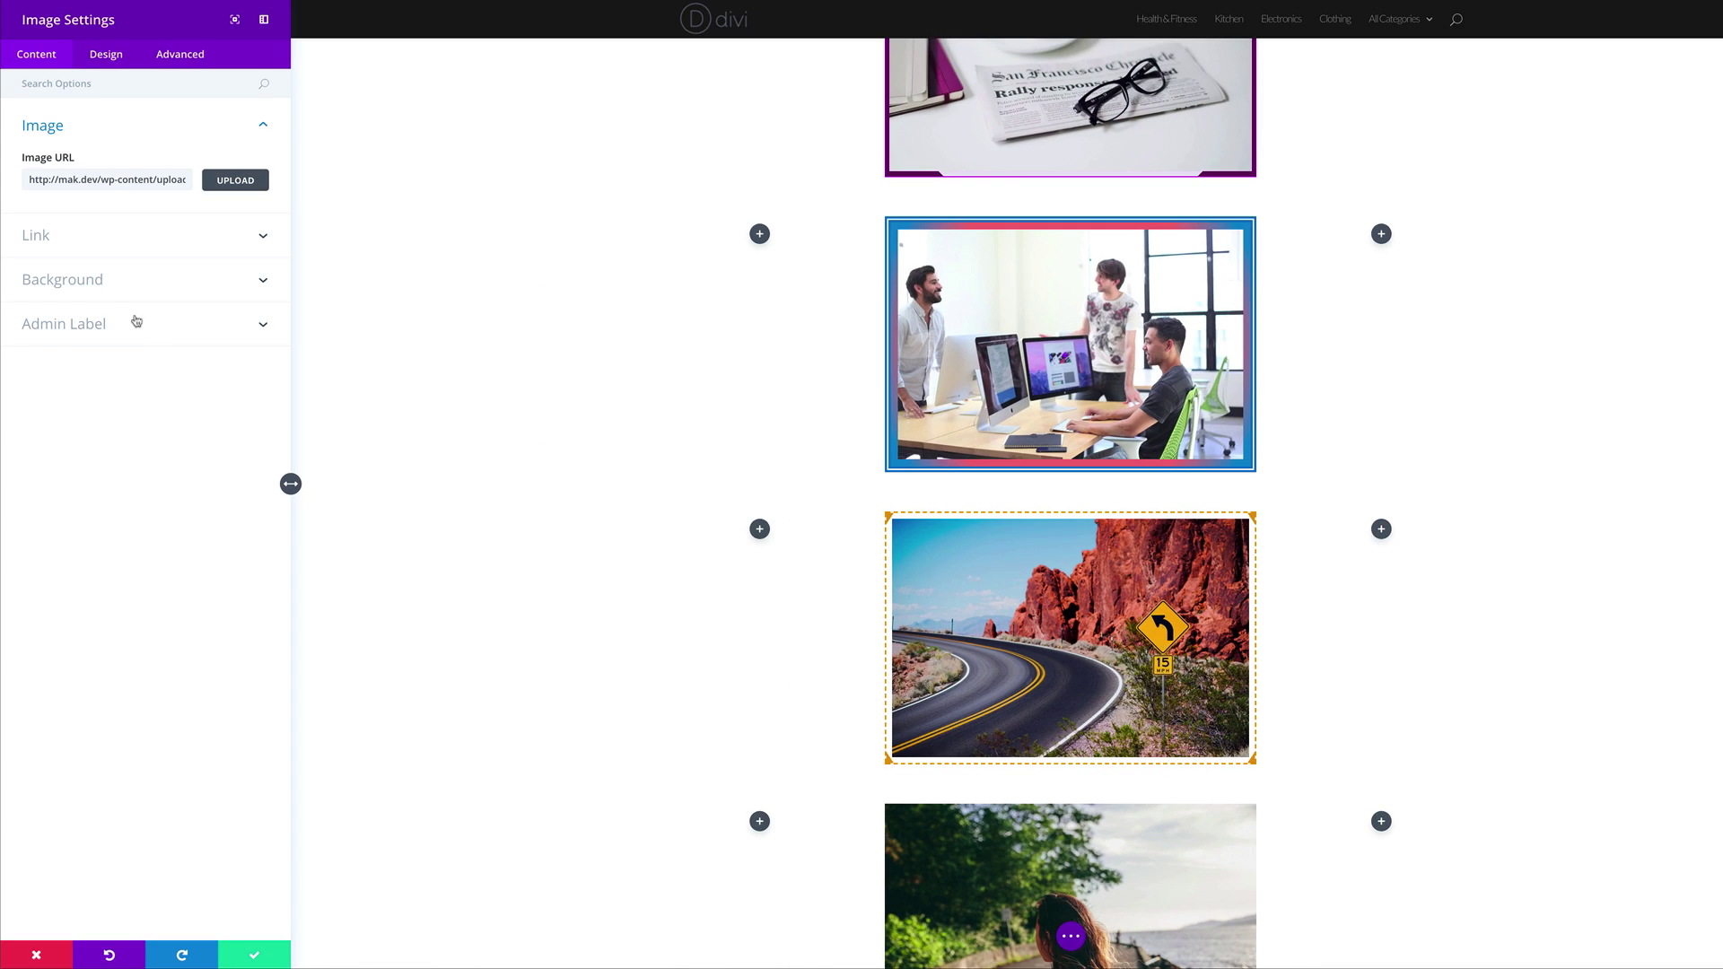
Add a background gradient to the woman's image with a dark blue first colour at 0.51 opacity.
left_click(99, 280)
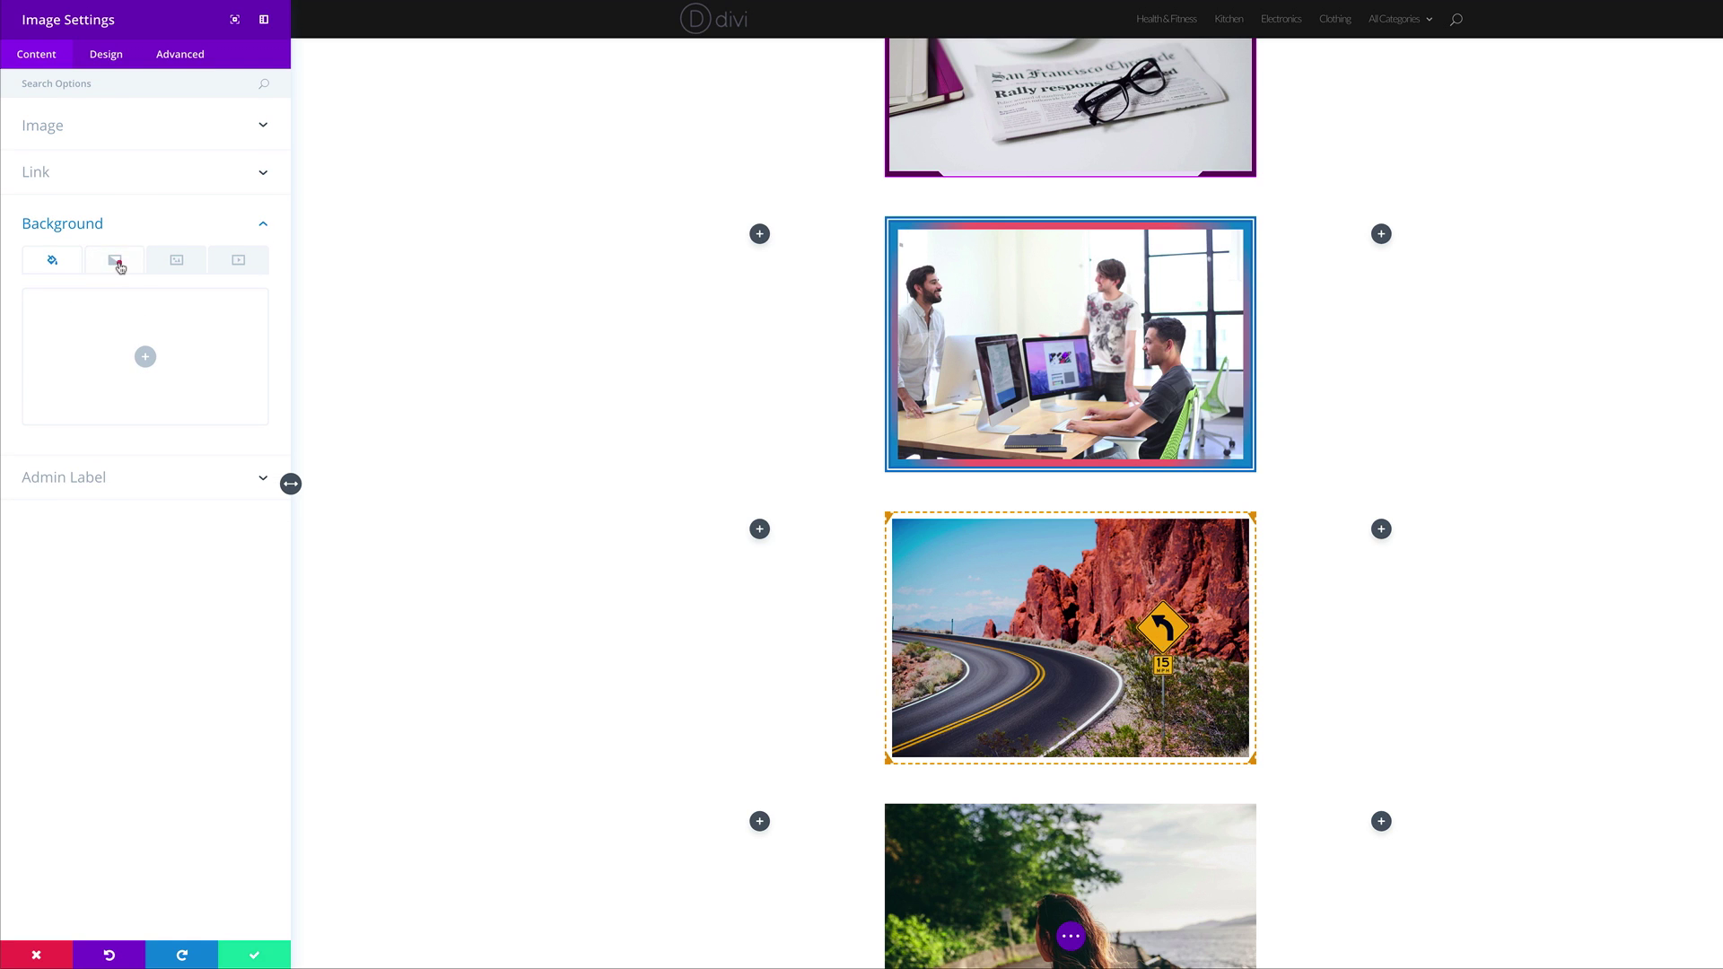
left_click(121, 262)
left_click(144, 356)
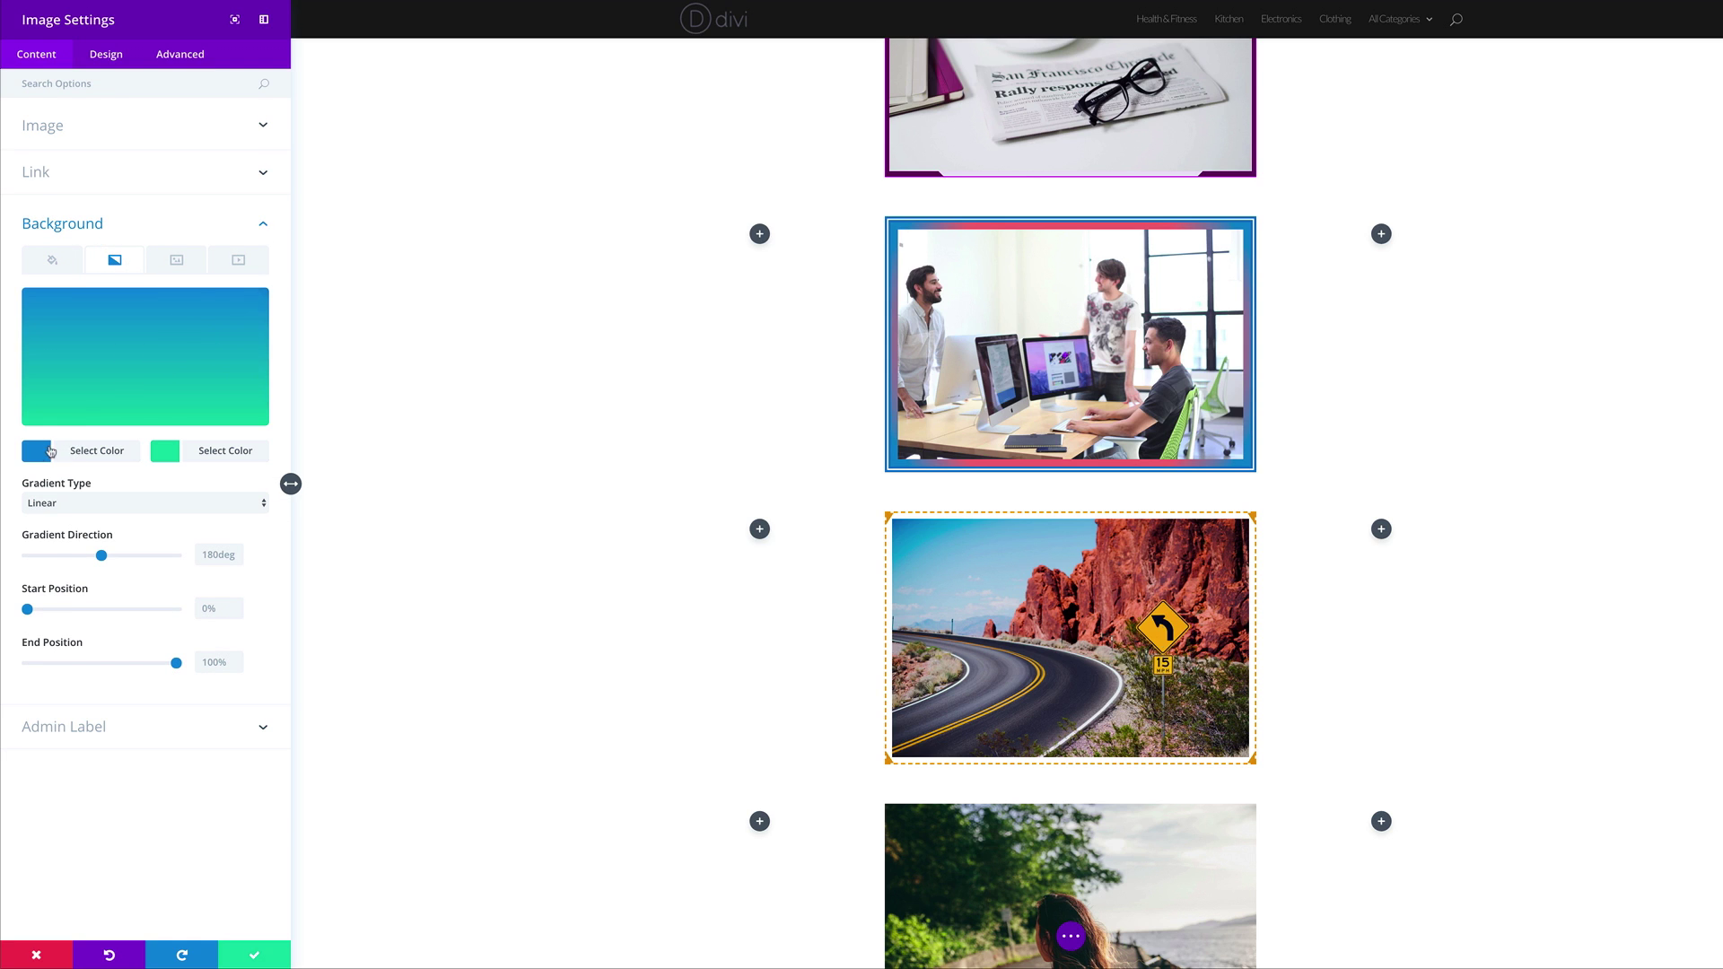
left_click(51, 452)
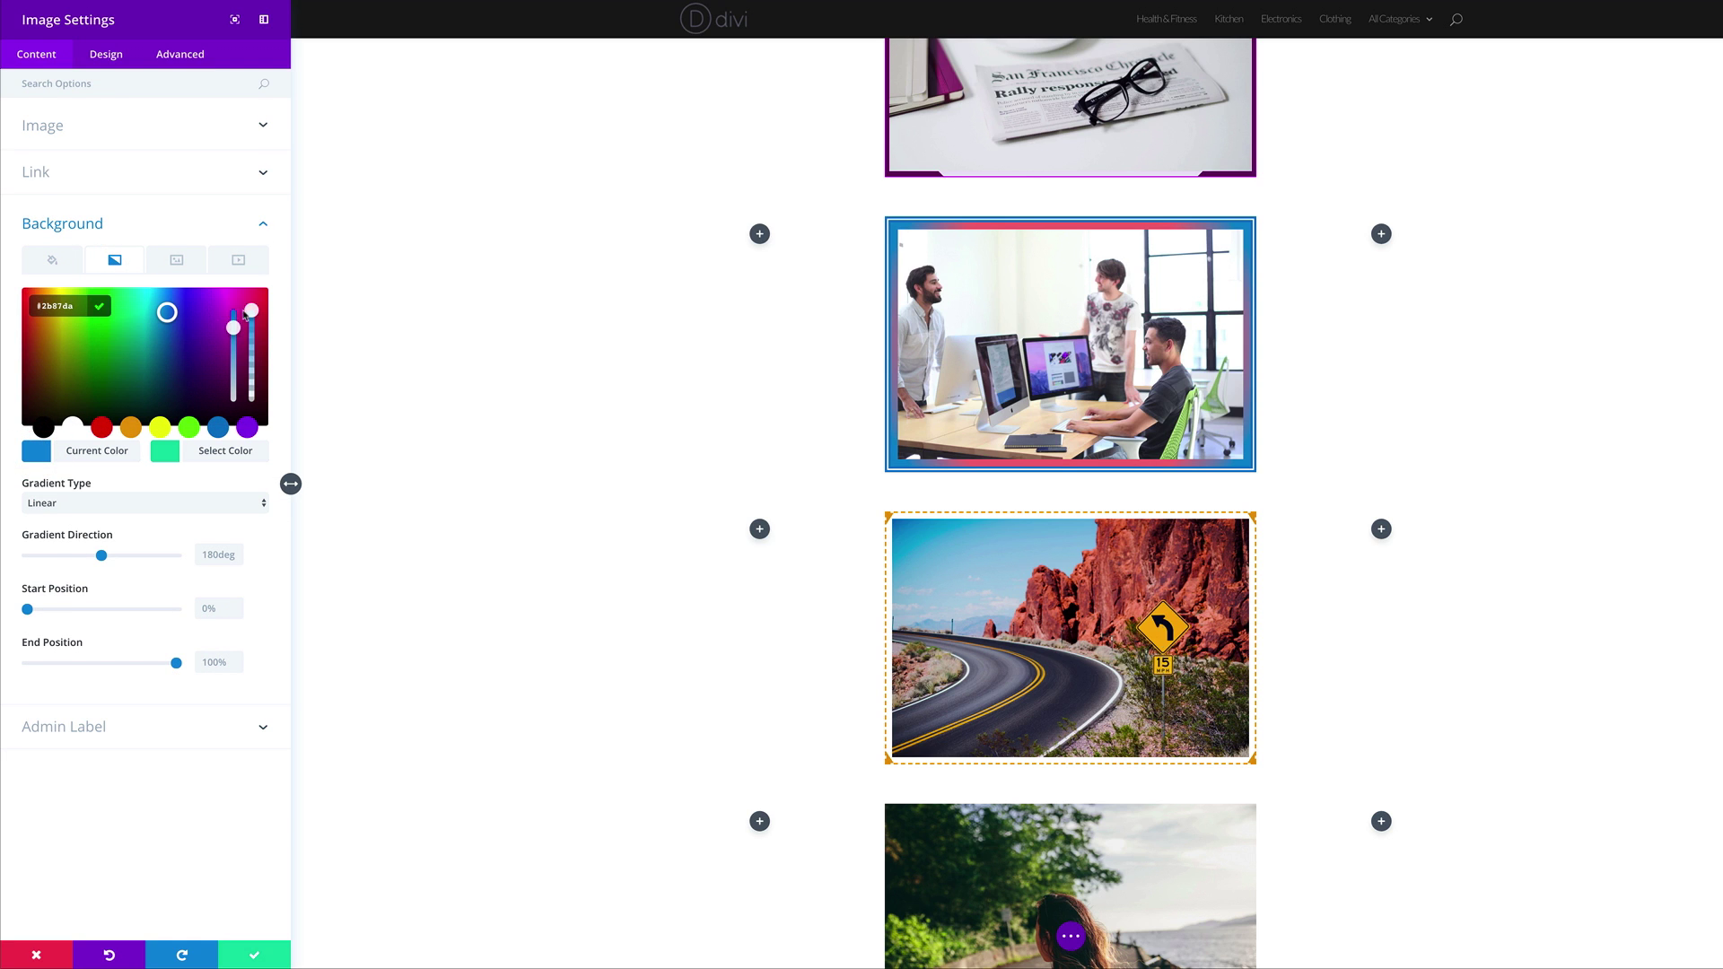
left_click_drag(246, 314, 251, 321)
left_click_drag(72, 305, 40, 305)
key("ctrl+v")
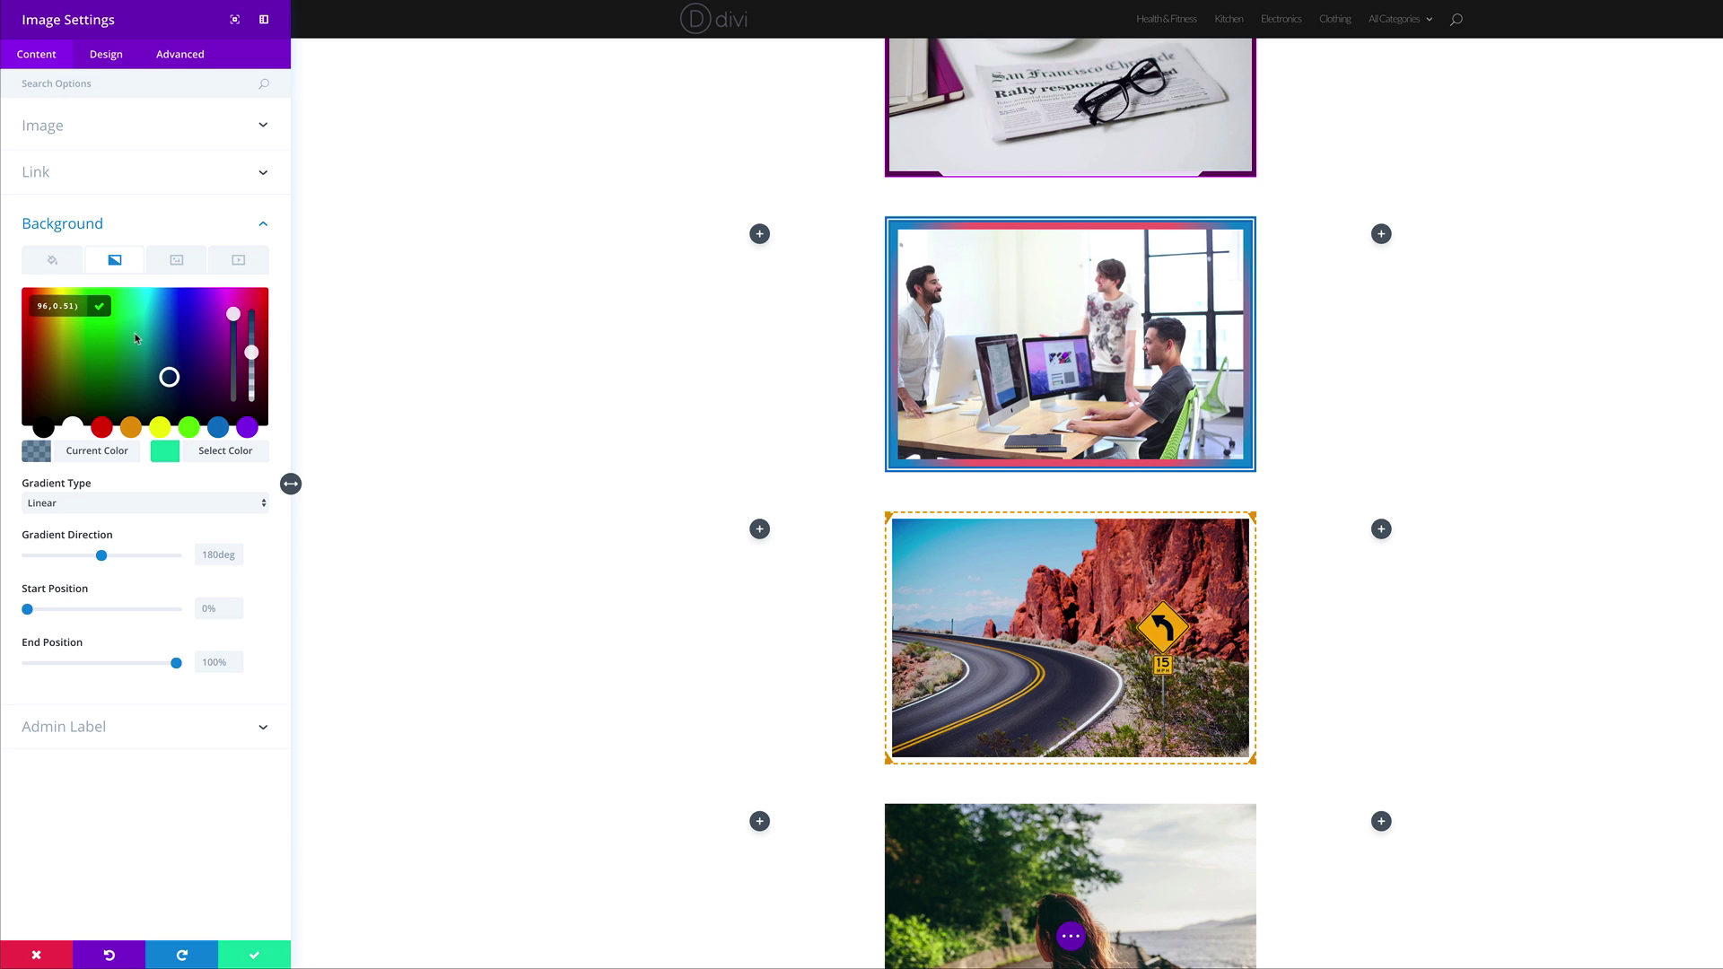
Set the gradient's second colour to a partly transparent brownish orange.
left_click(164, 450)
left_click_drag(251, 309, 251, 322)
left_click(64, 306)
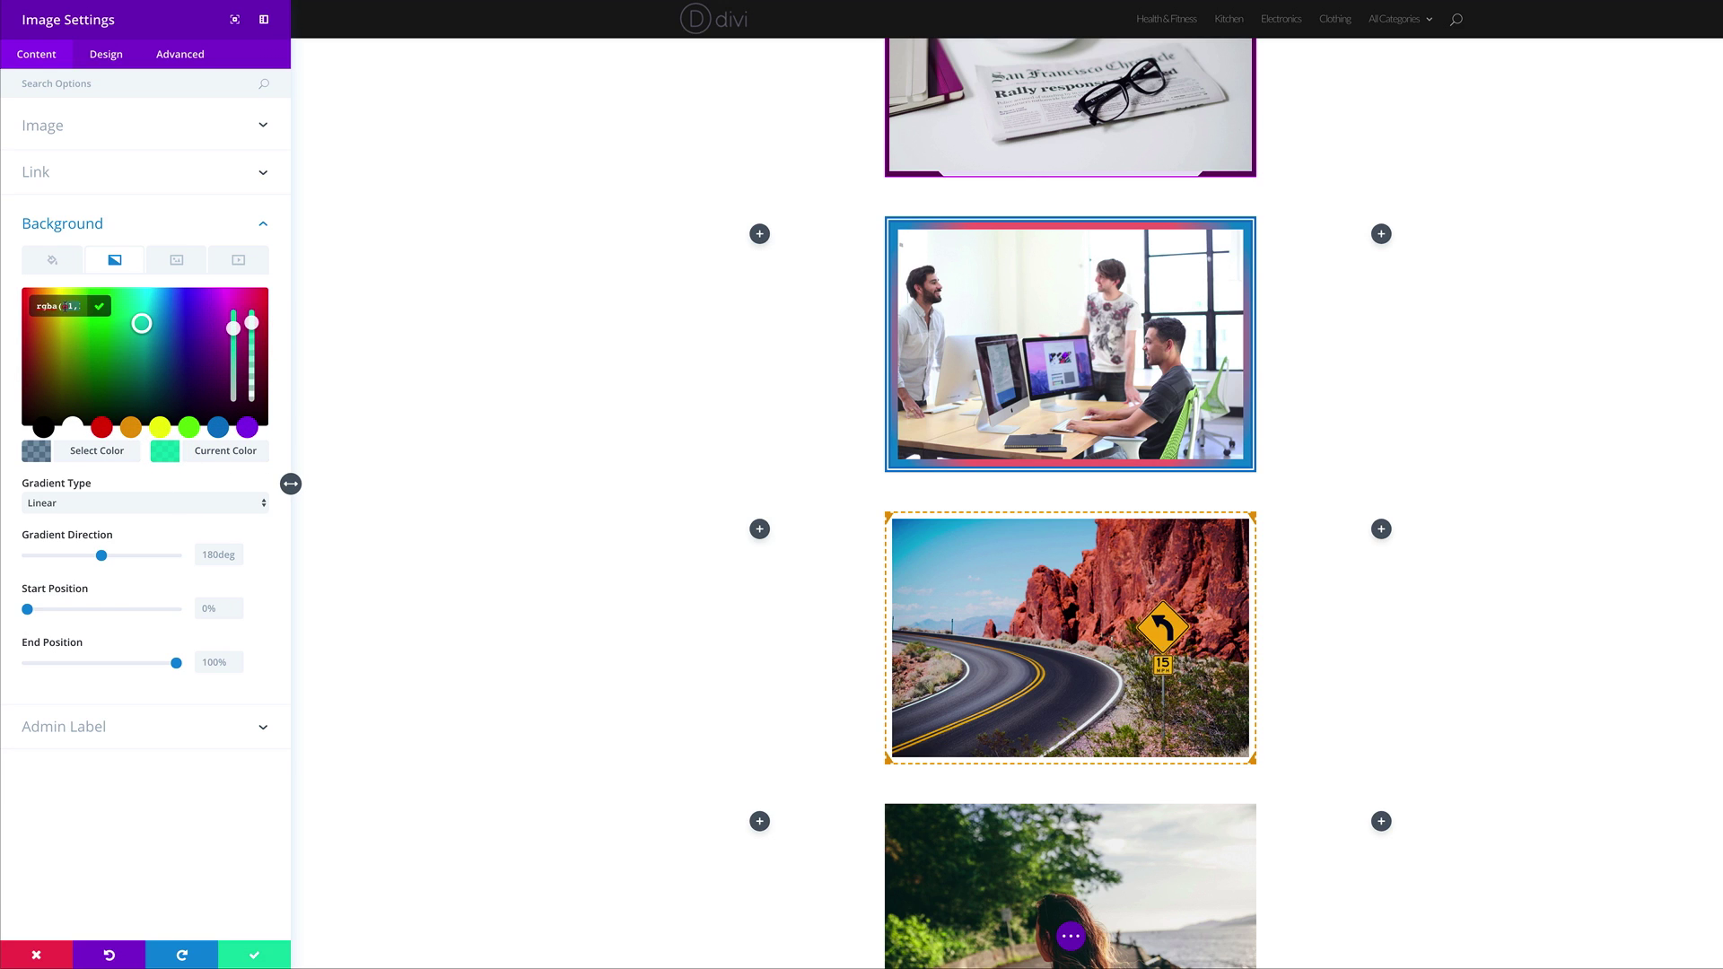
key("ctrl+a")
key("ctrl+v")
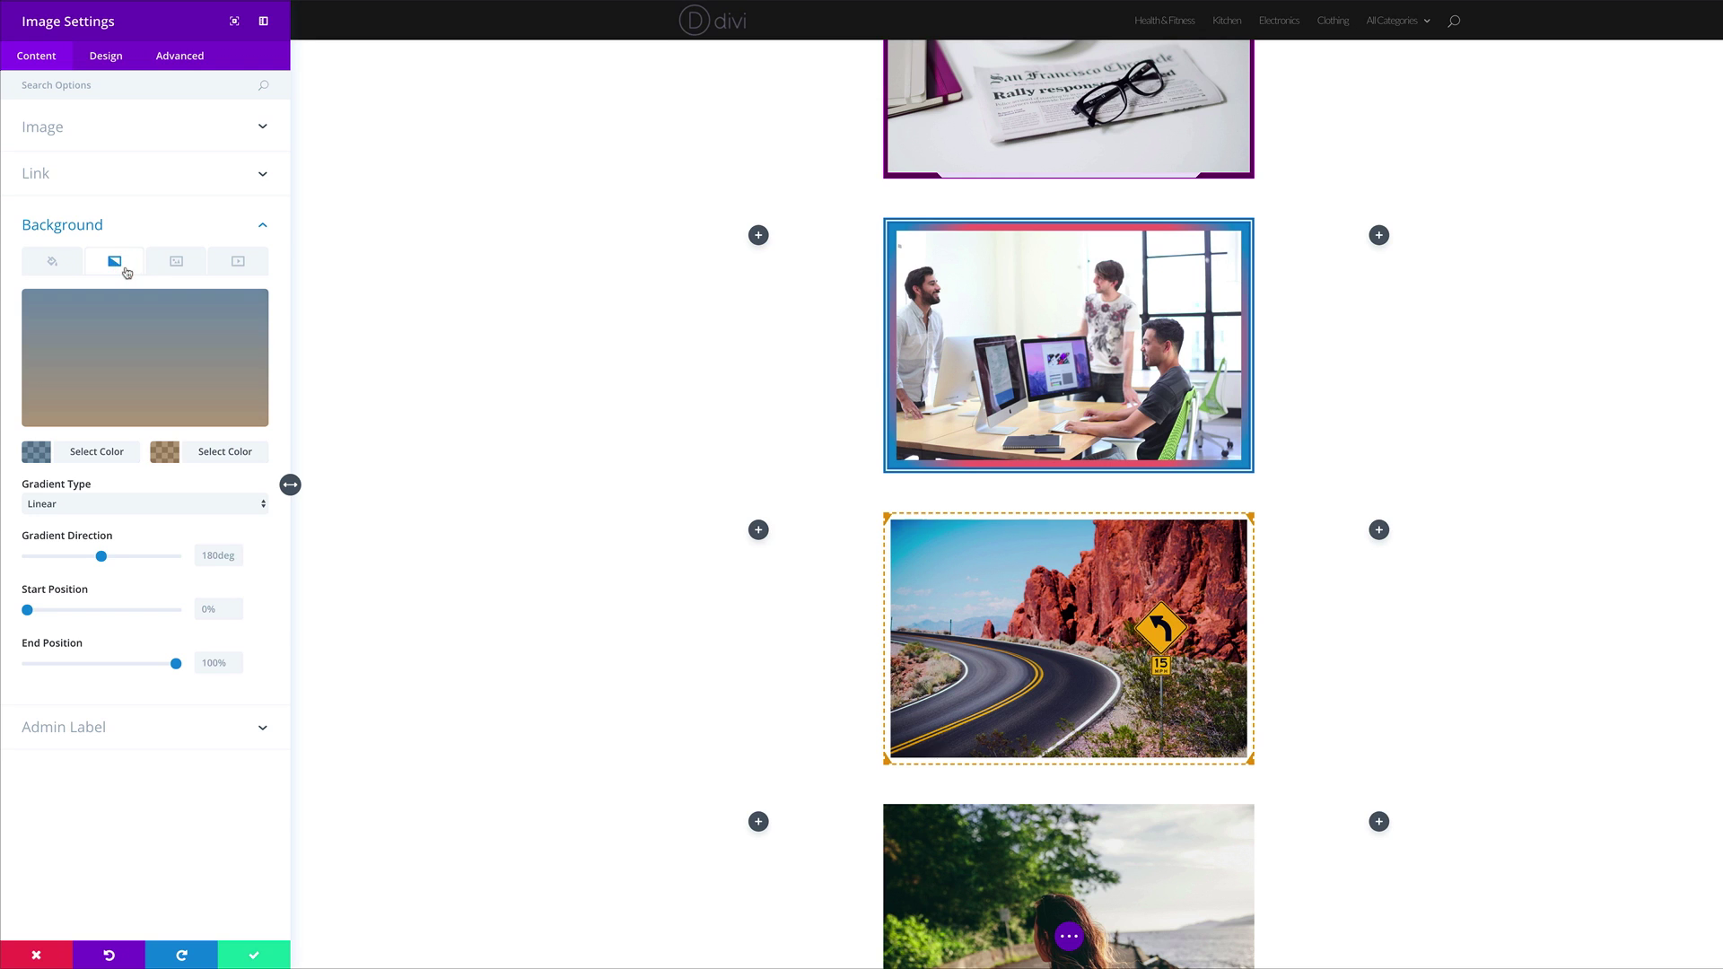
Add the light grey crackle texture from the media library as the image module's background image.
left_click(179, 264)
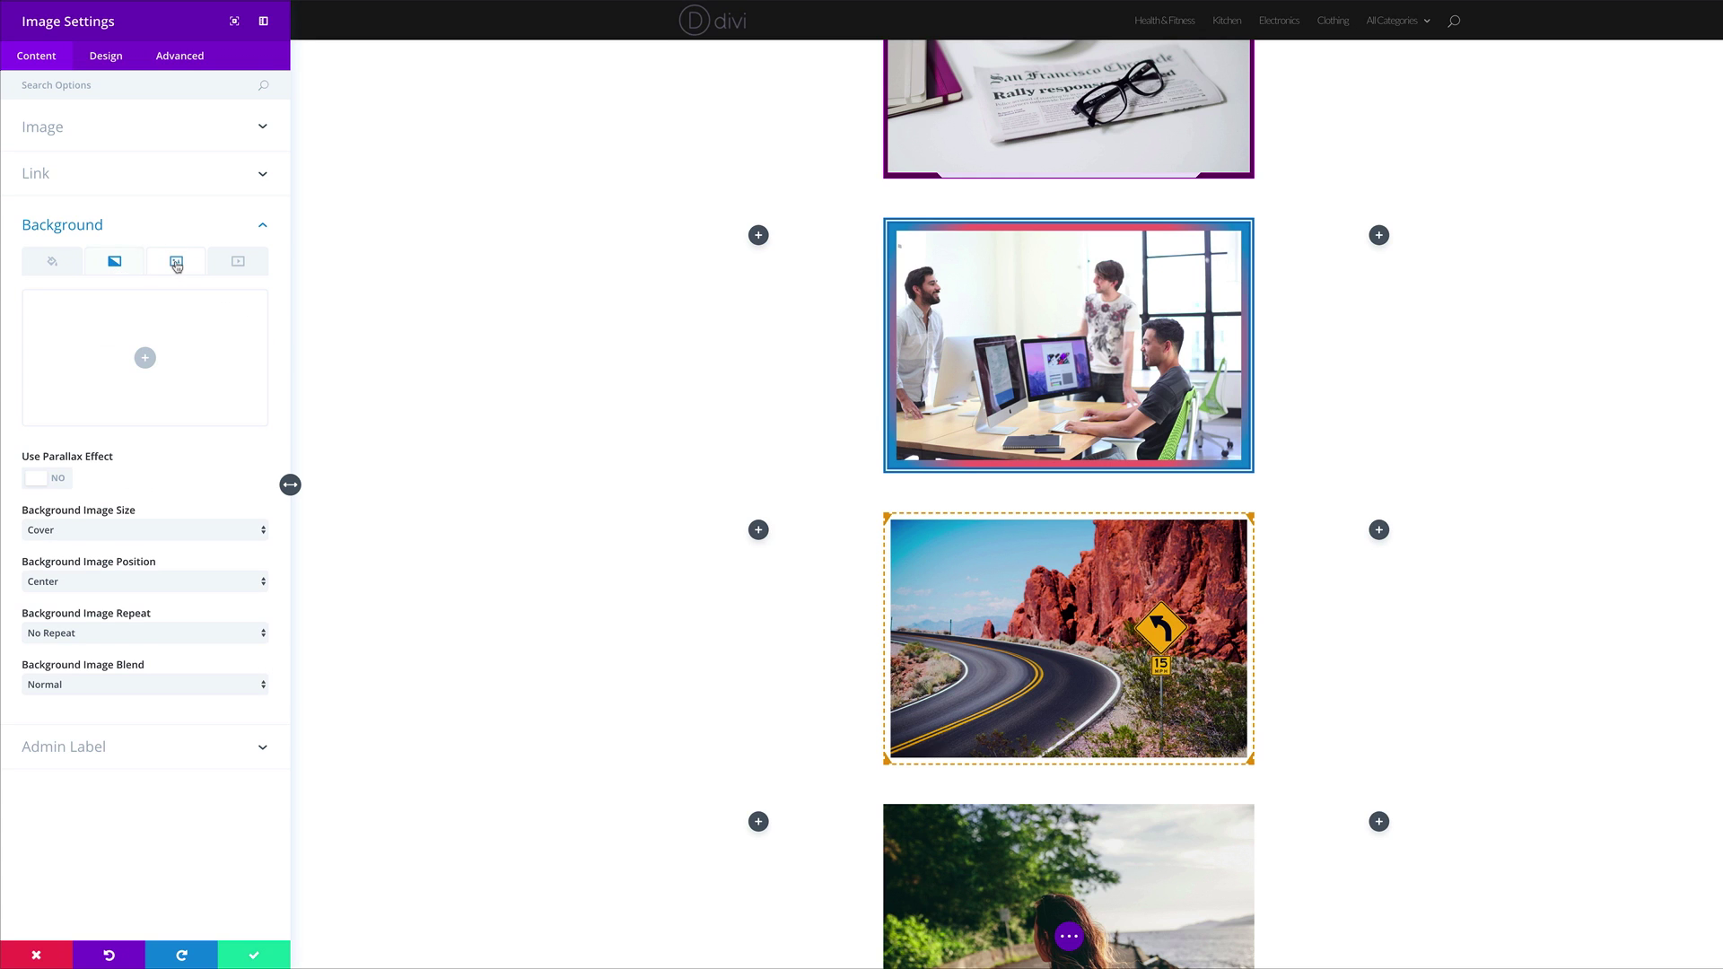
left_click(145, 360)
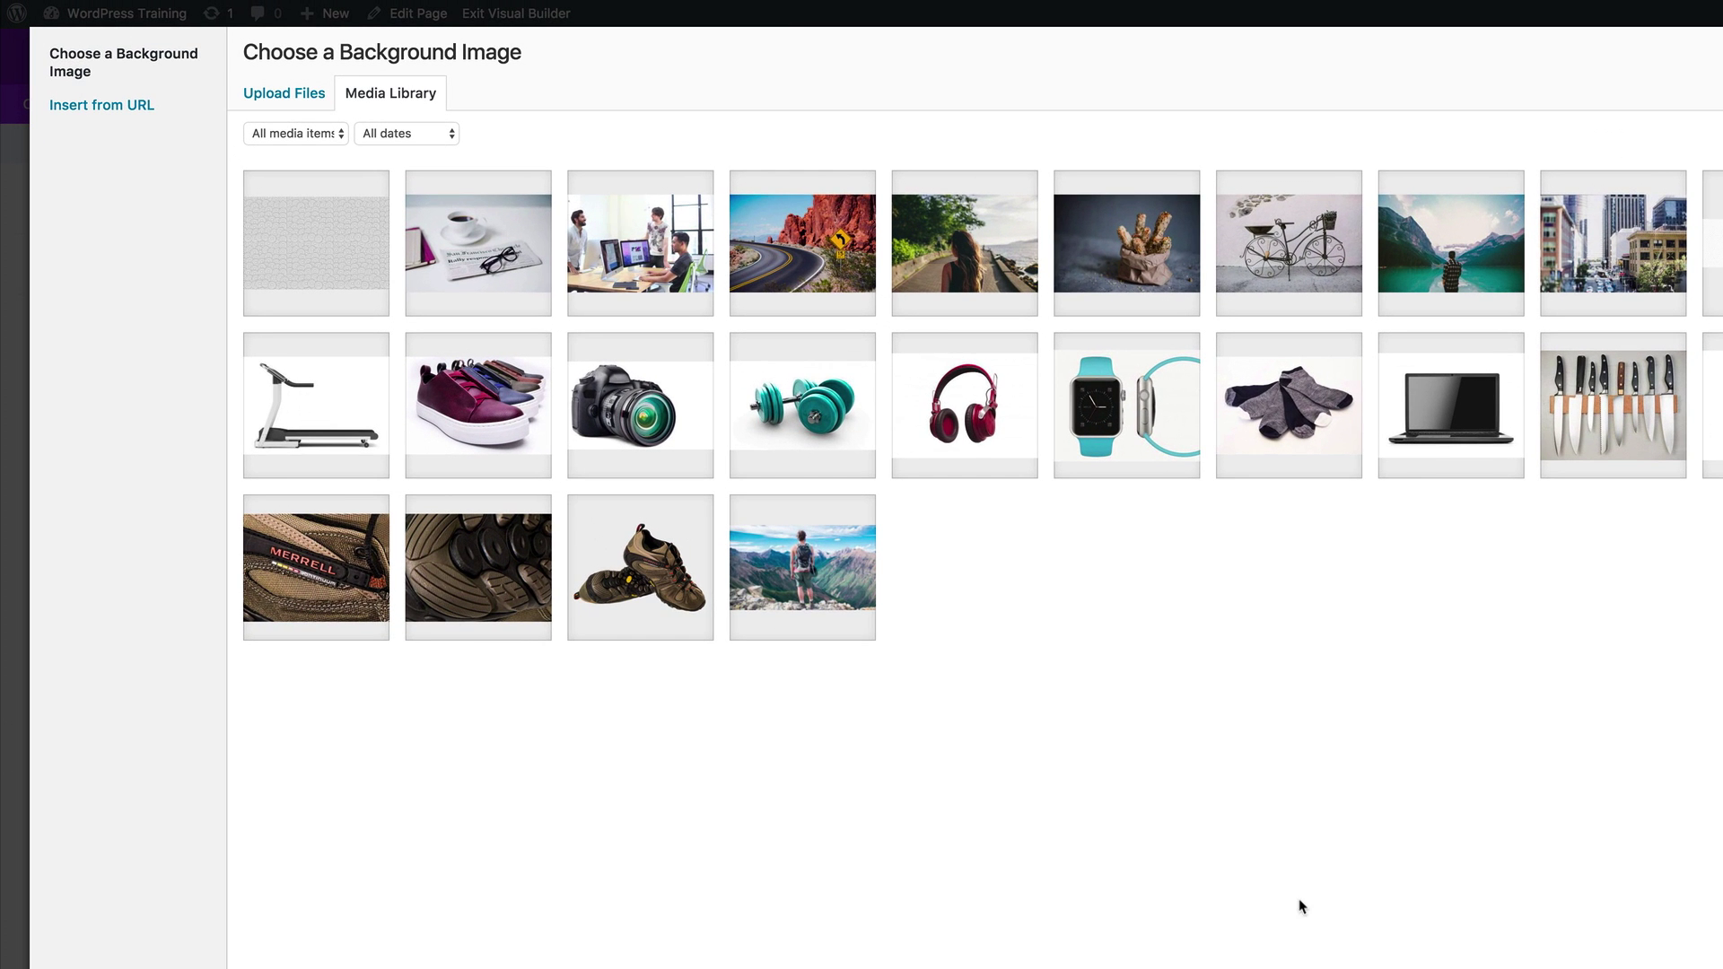
left_click(310, 258)
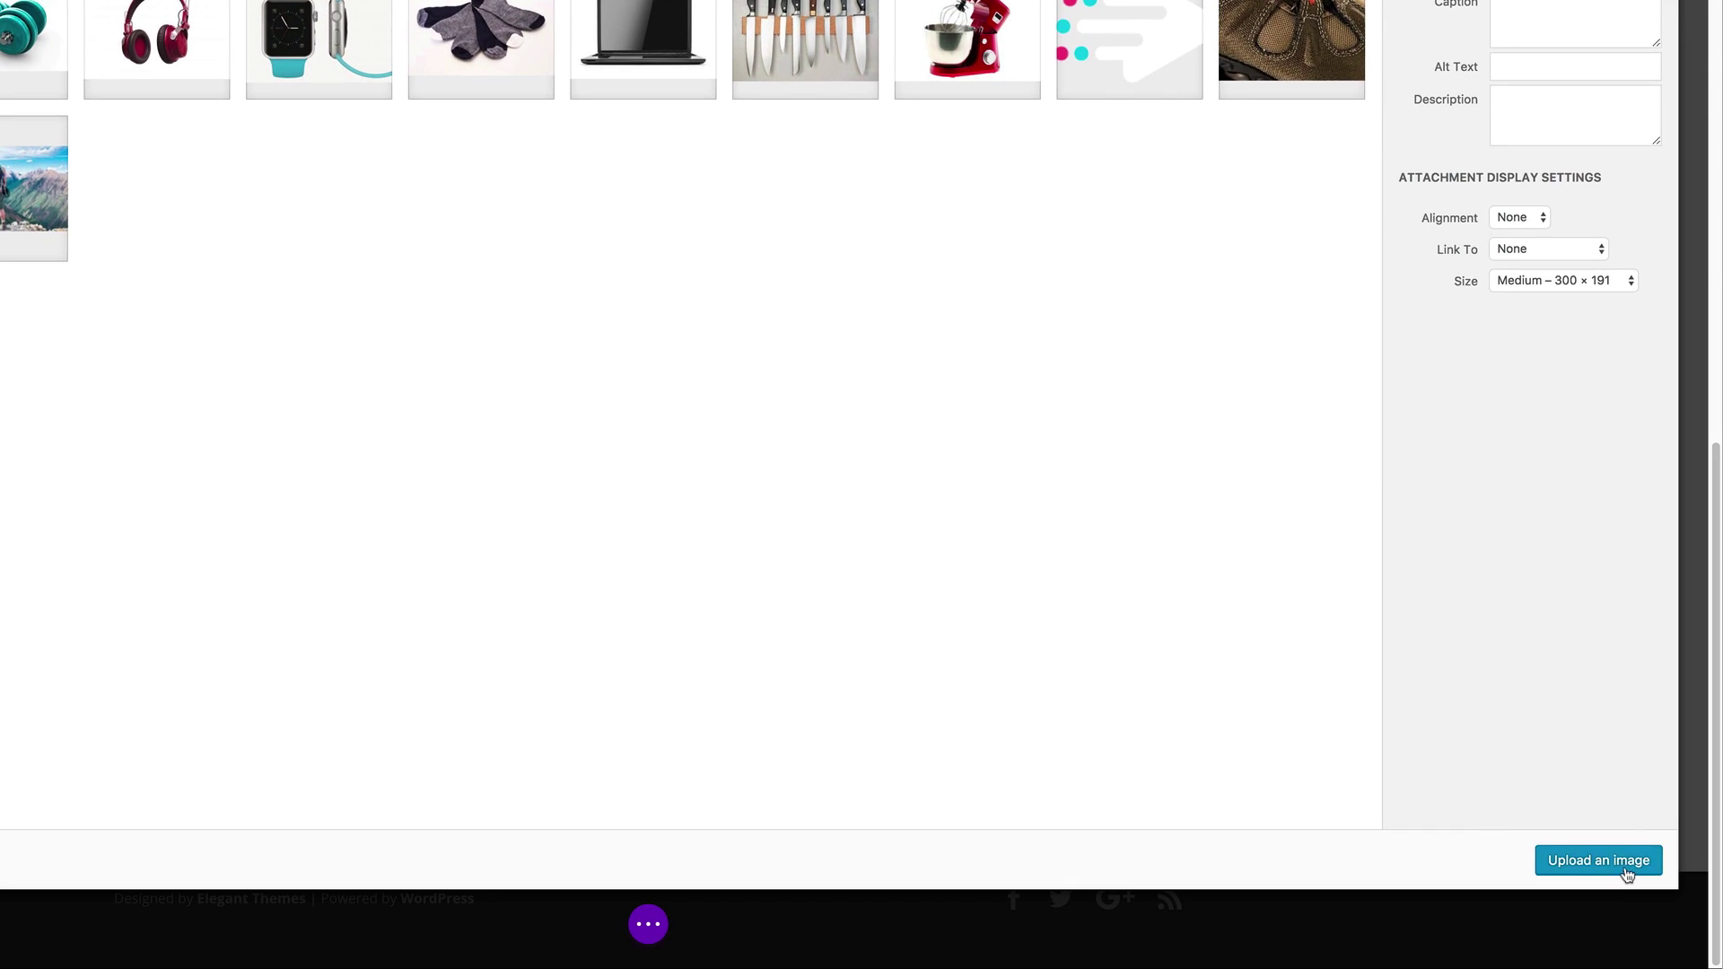
left_click(1625, 869)
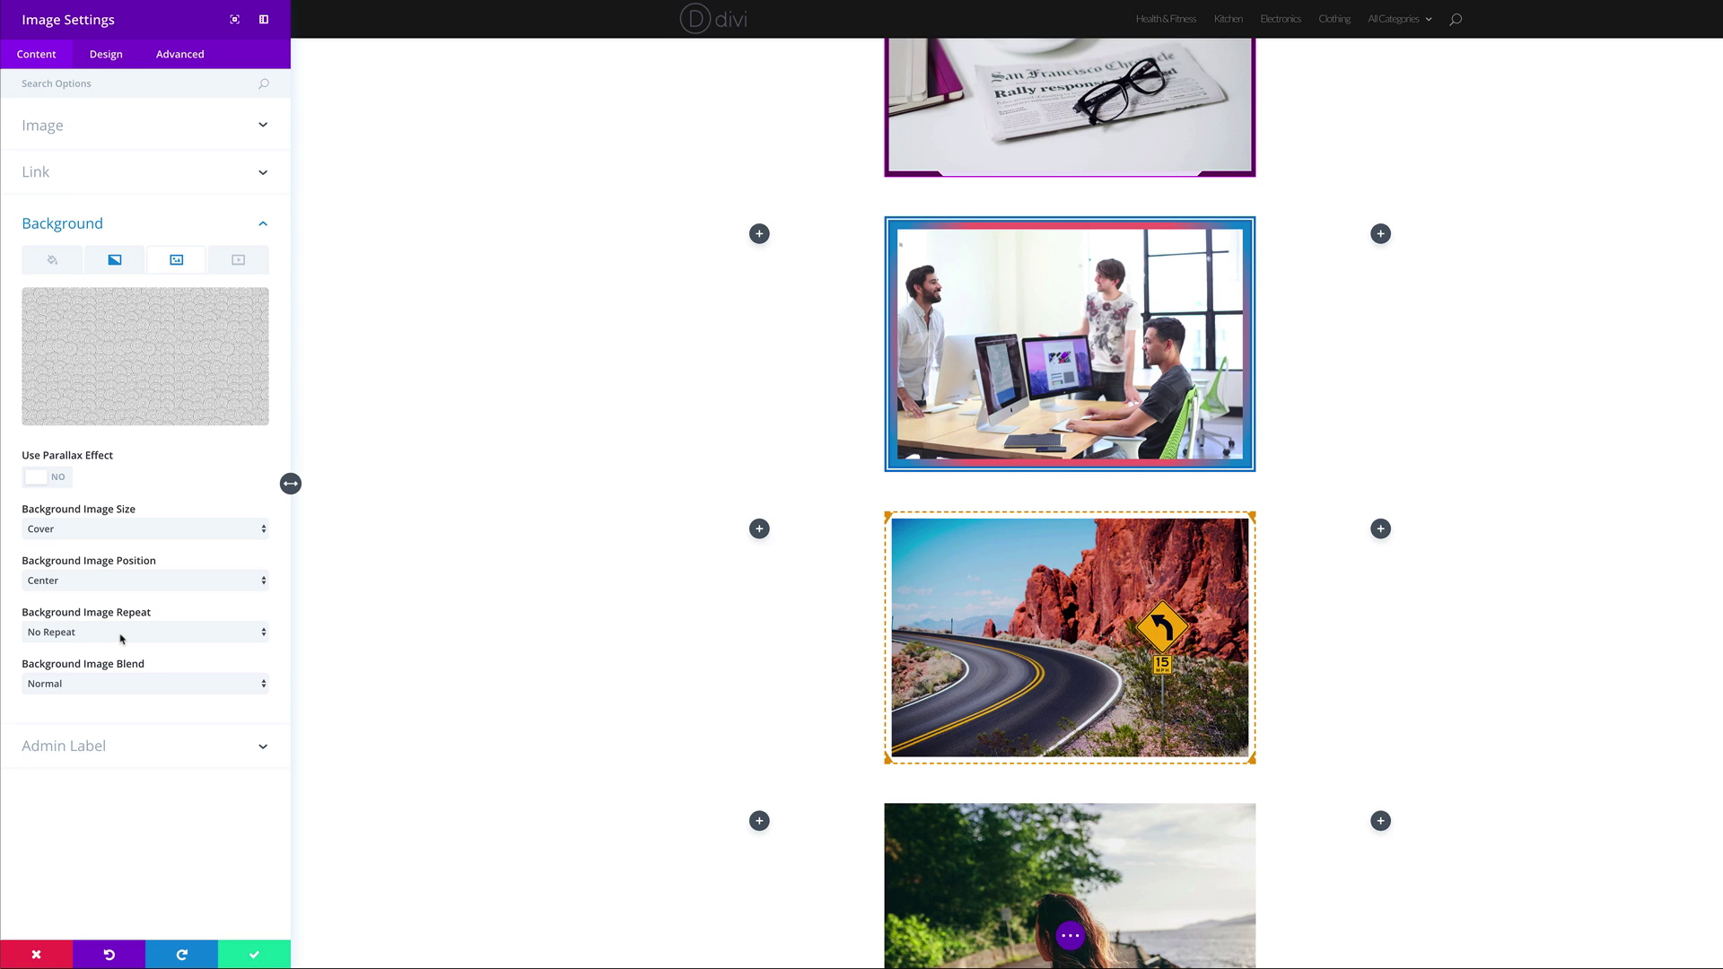
Set the crackle texture's background image blend mode to Multiply for the woman's image.
left_click(190, 694)
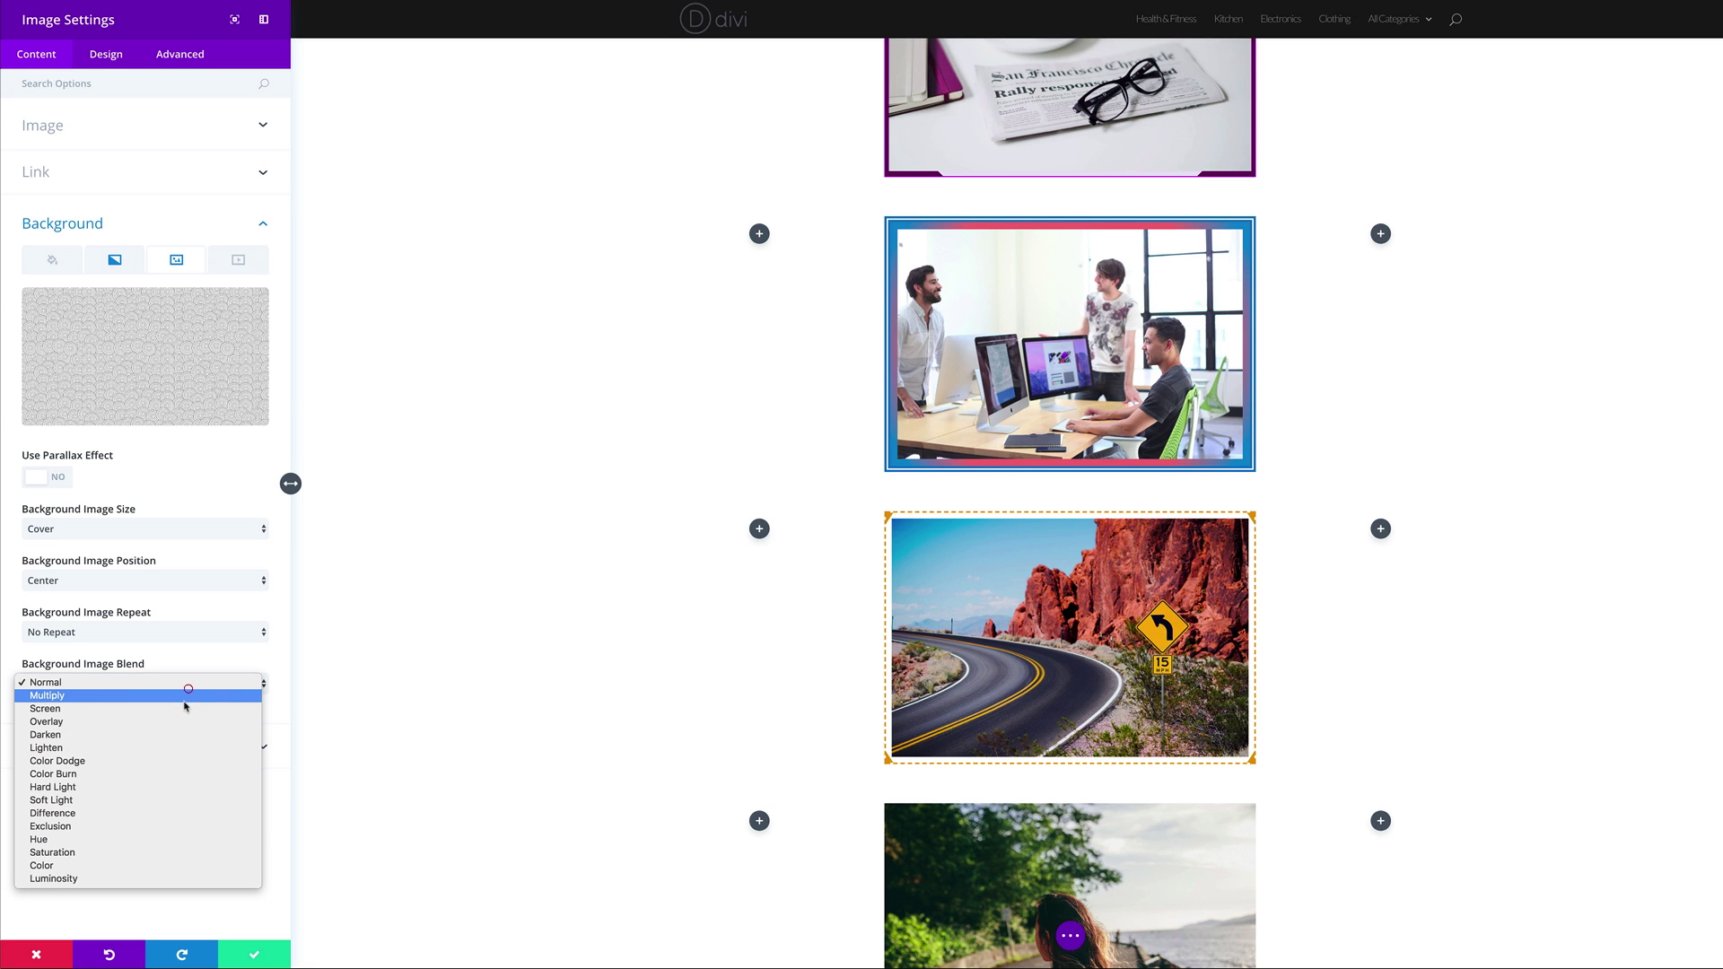
left_click(183, 698)
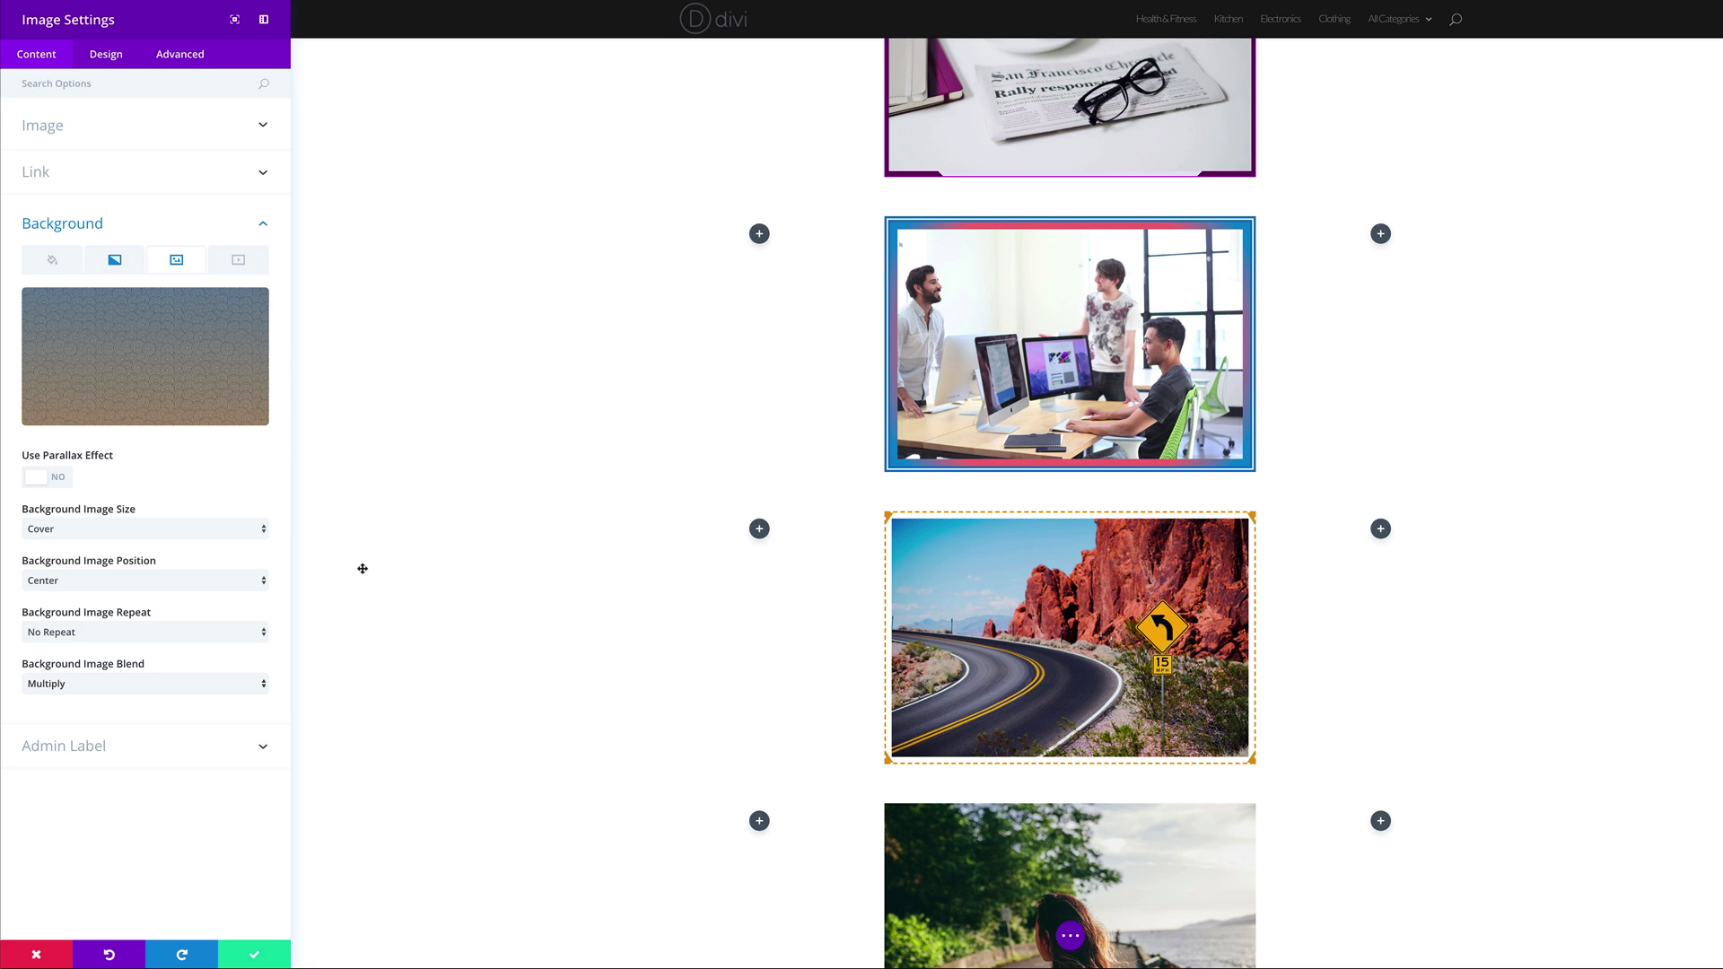
Give the woman's image 12px of custom padding on all four sides and save the module settings.
left_click(112, 59)
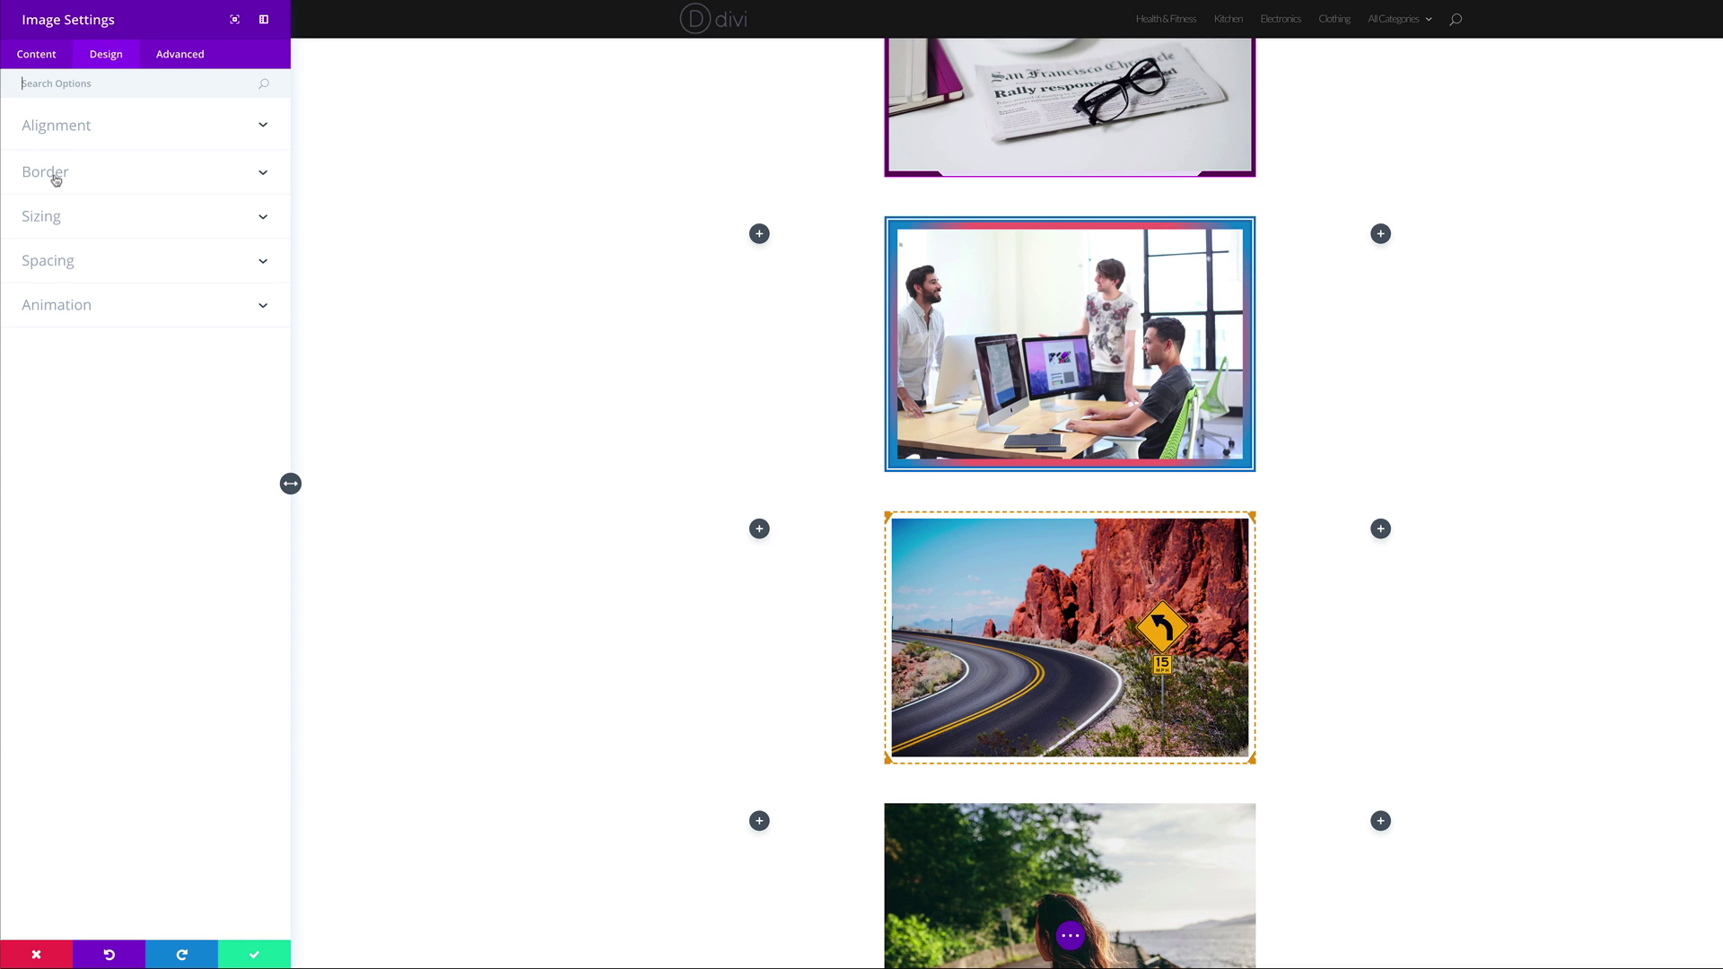
left_click(56, 263)
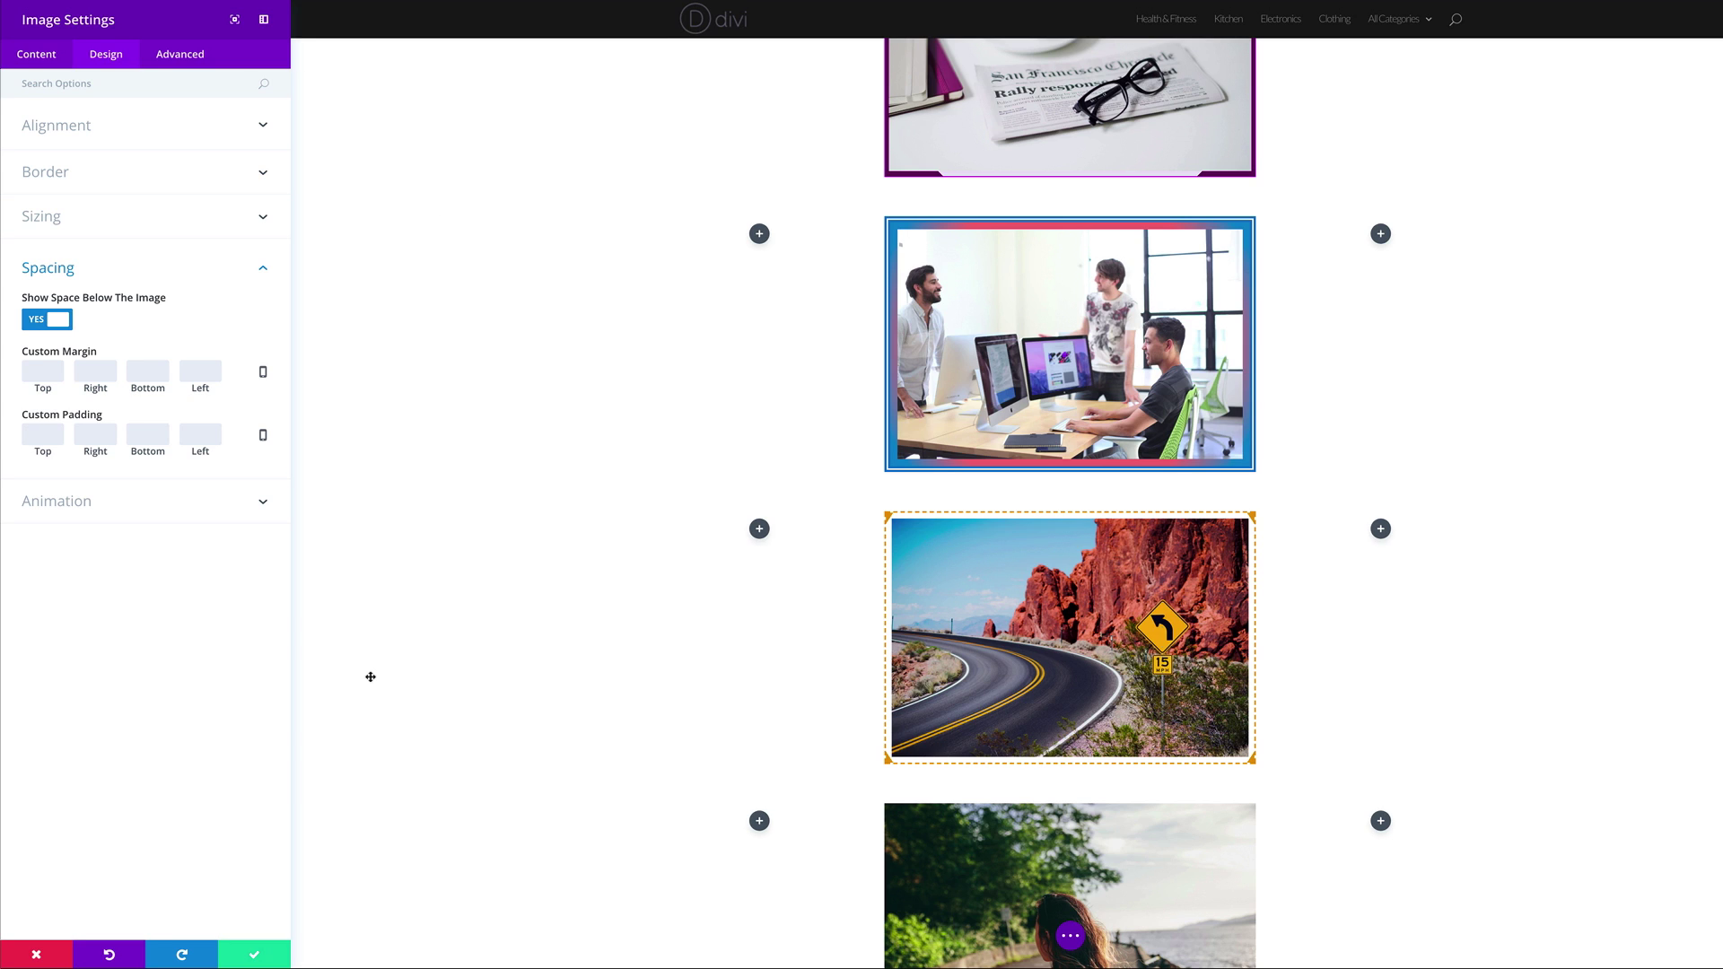
type("12")
double_click(45, 435)
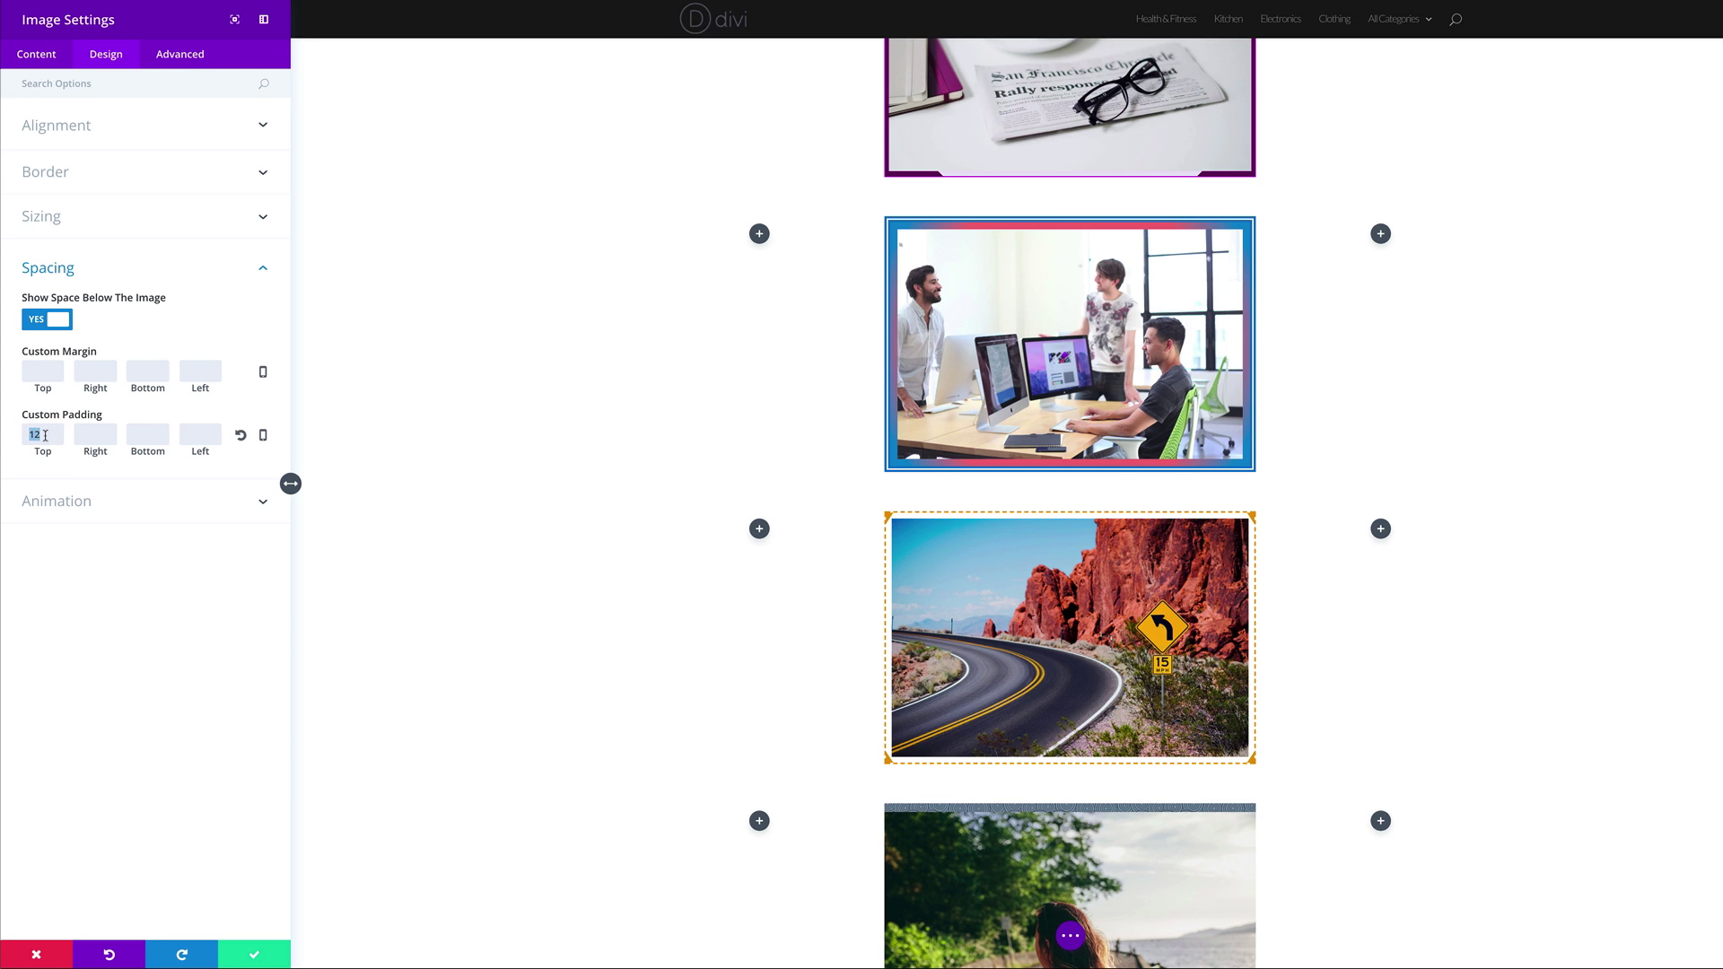
left_click(113, 435)
type("12")
scroll(515, 627, "down", 3)
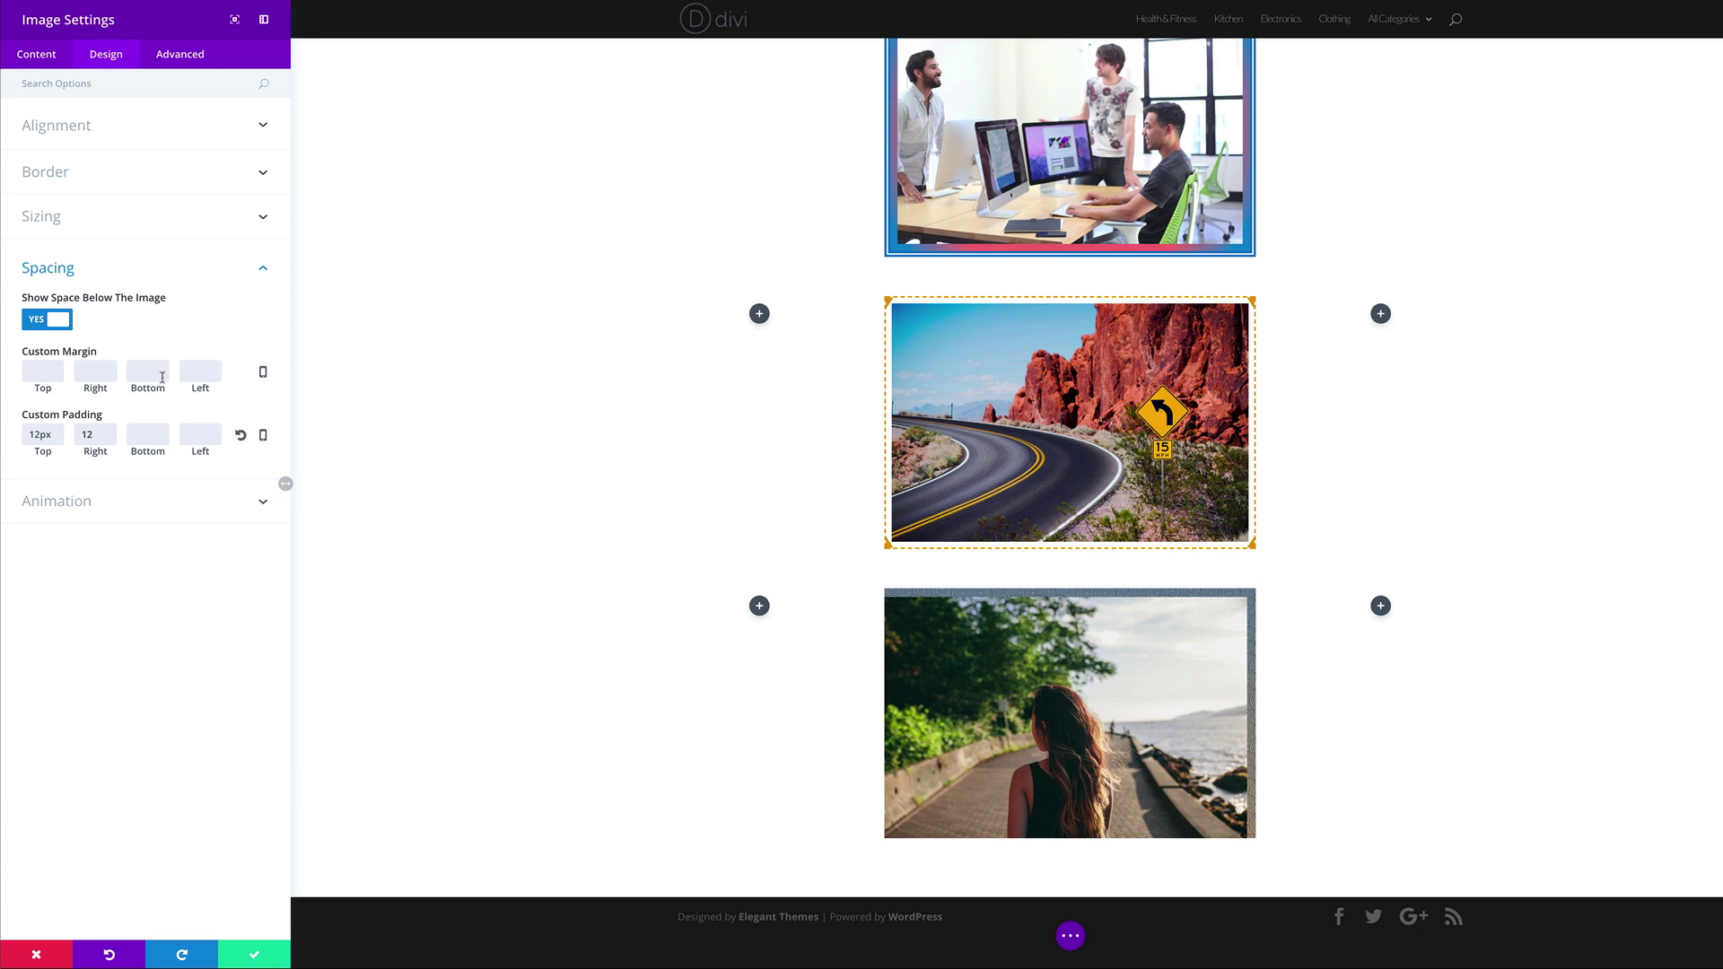
left_click(156, 437)
type("12")
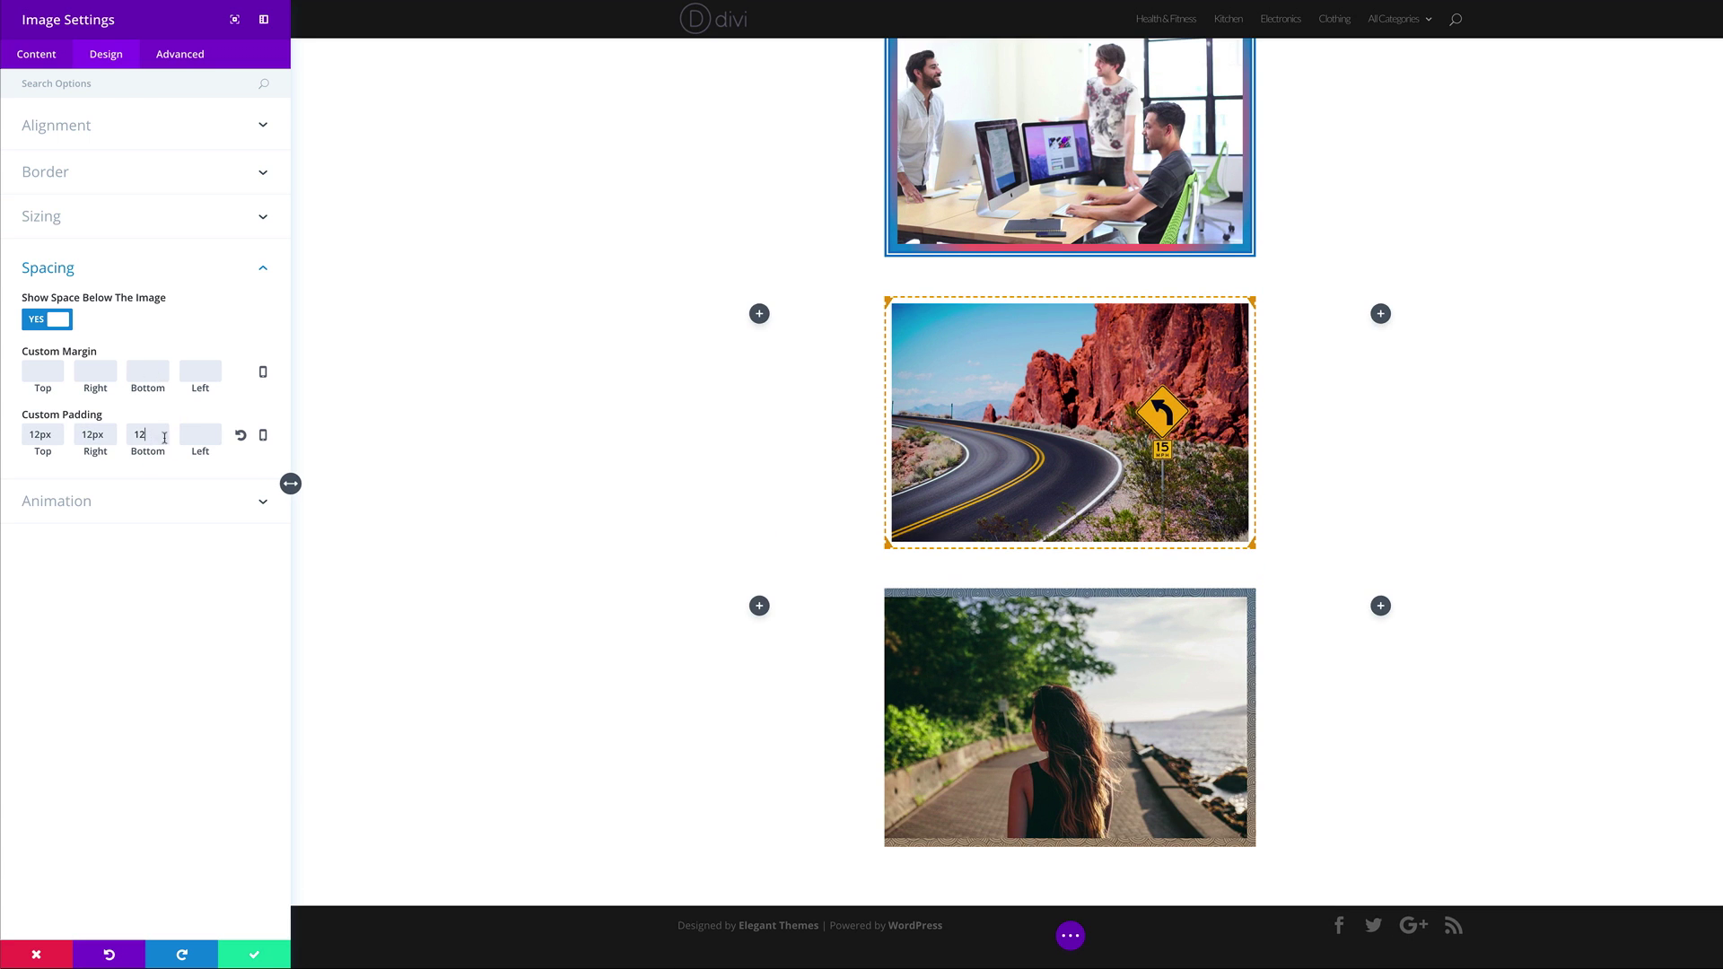
left_click(195, 435)
type("12")
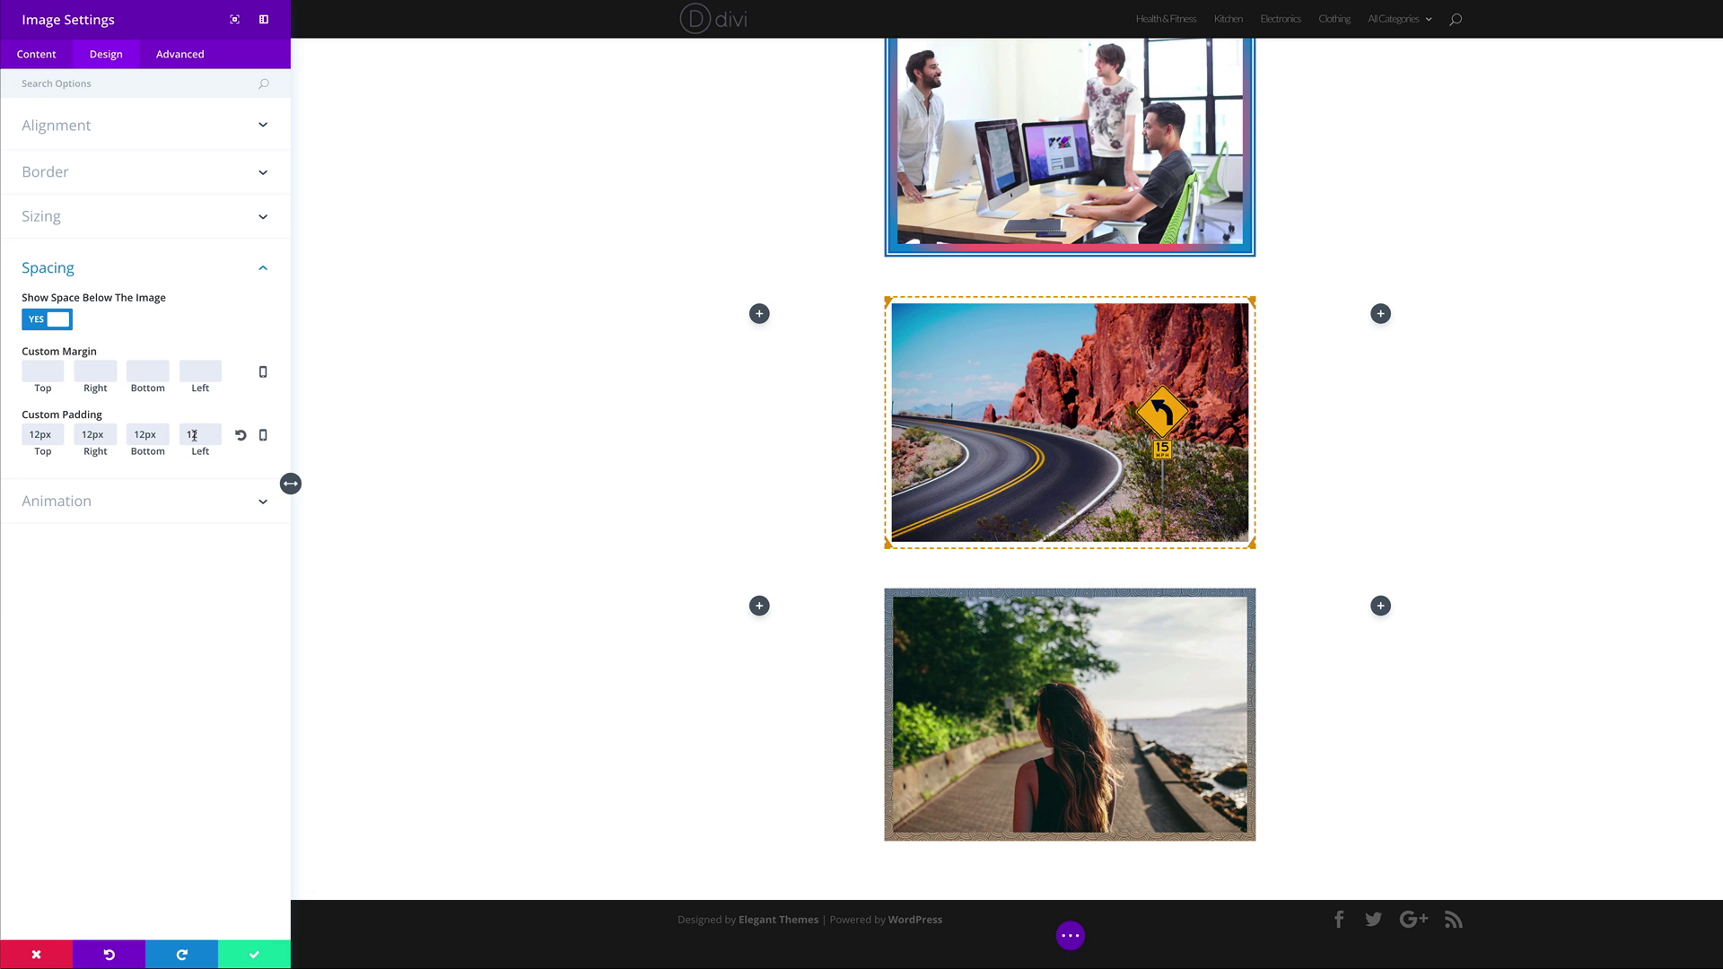
left_click(255, 954)
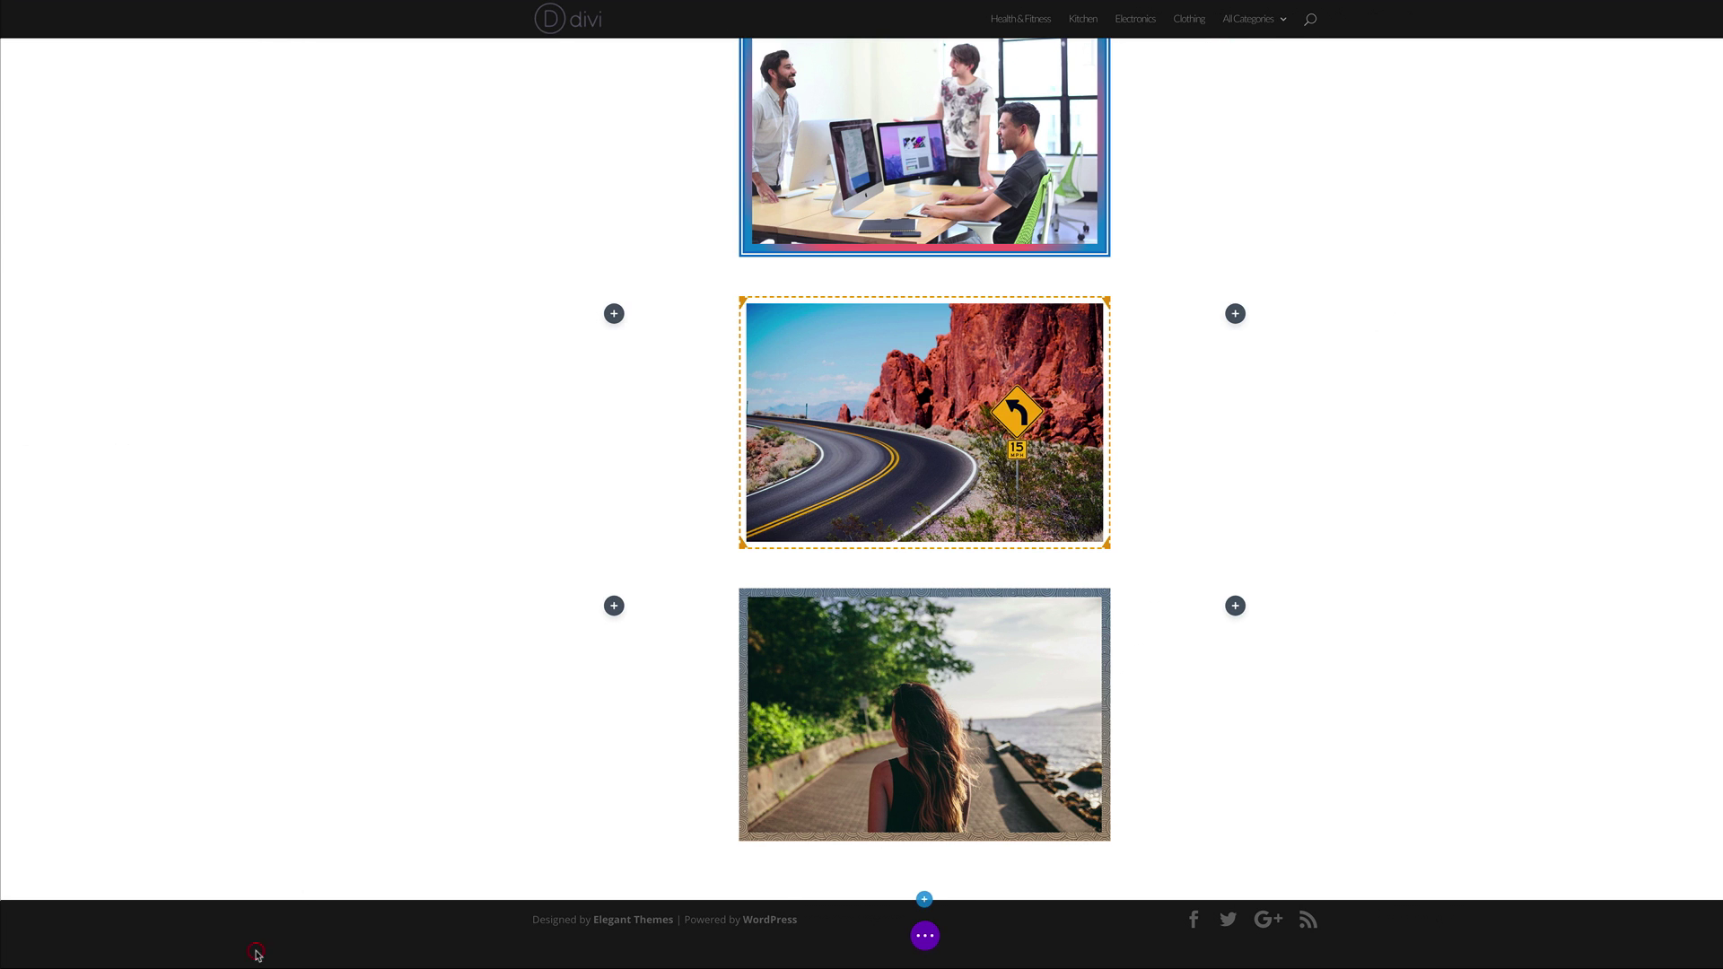
Leave the visual builder and examine all the image borders down the finished page.
scroll(1599, 535, "up", 7)
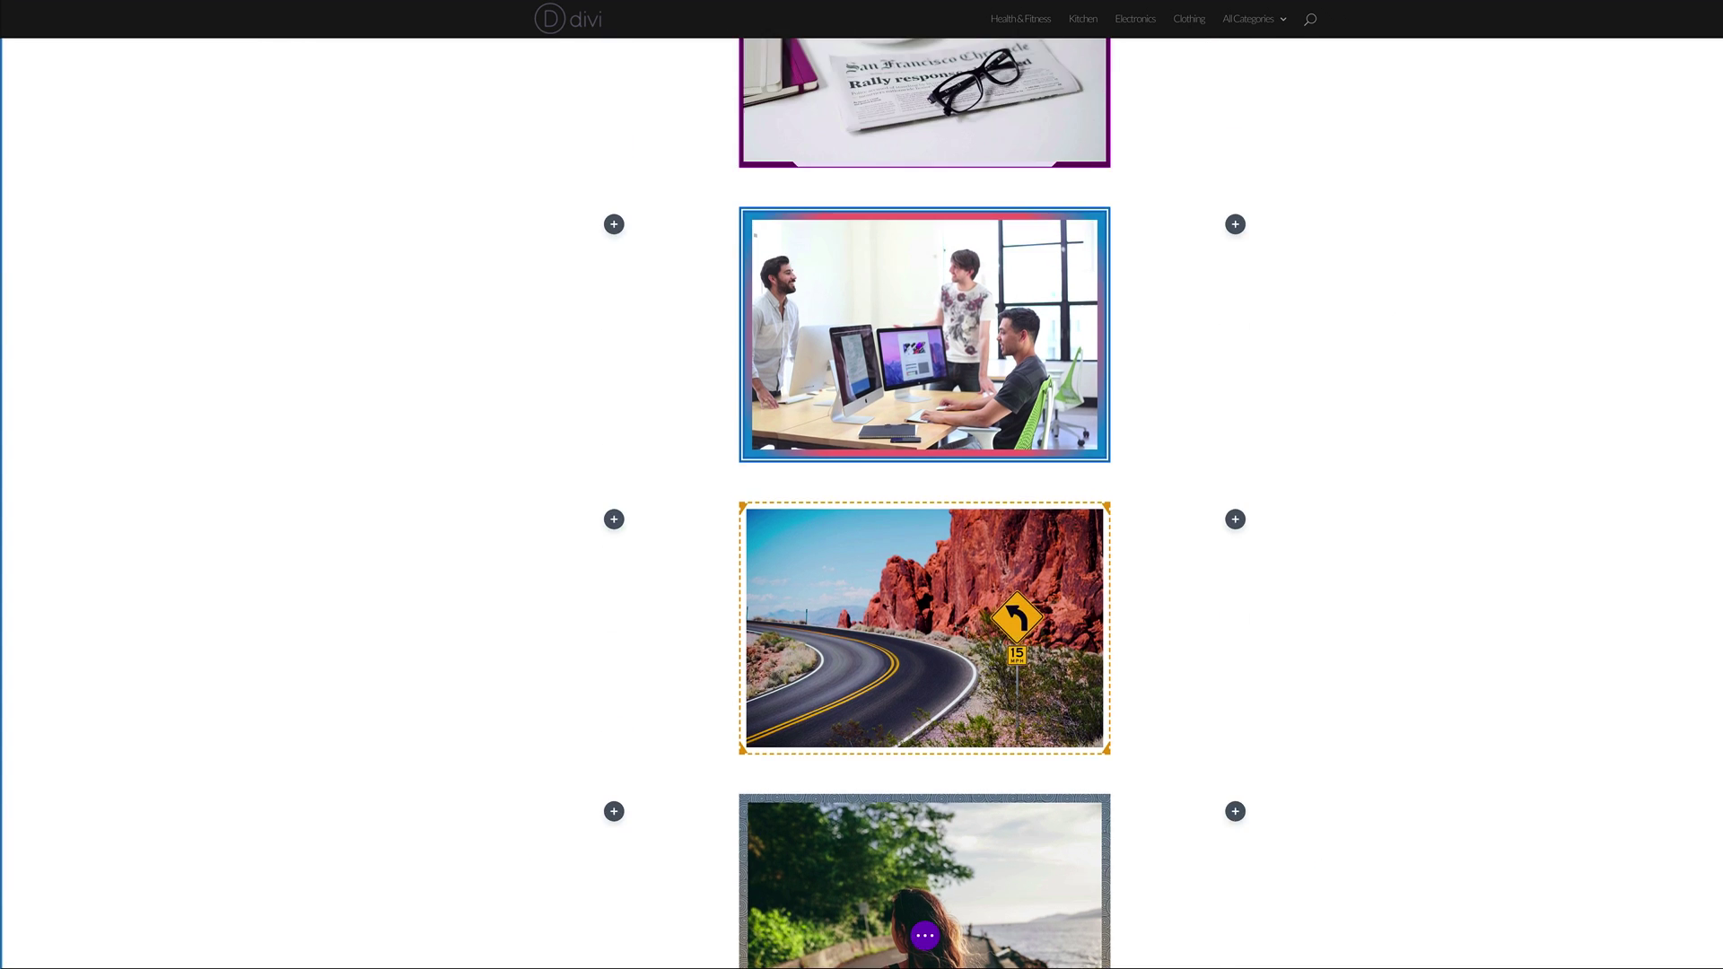
scroll(1486, 499, "up", 10)
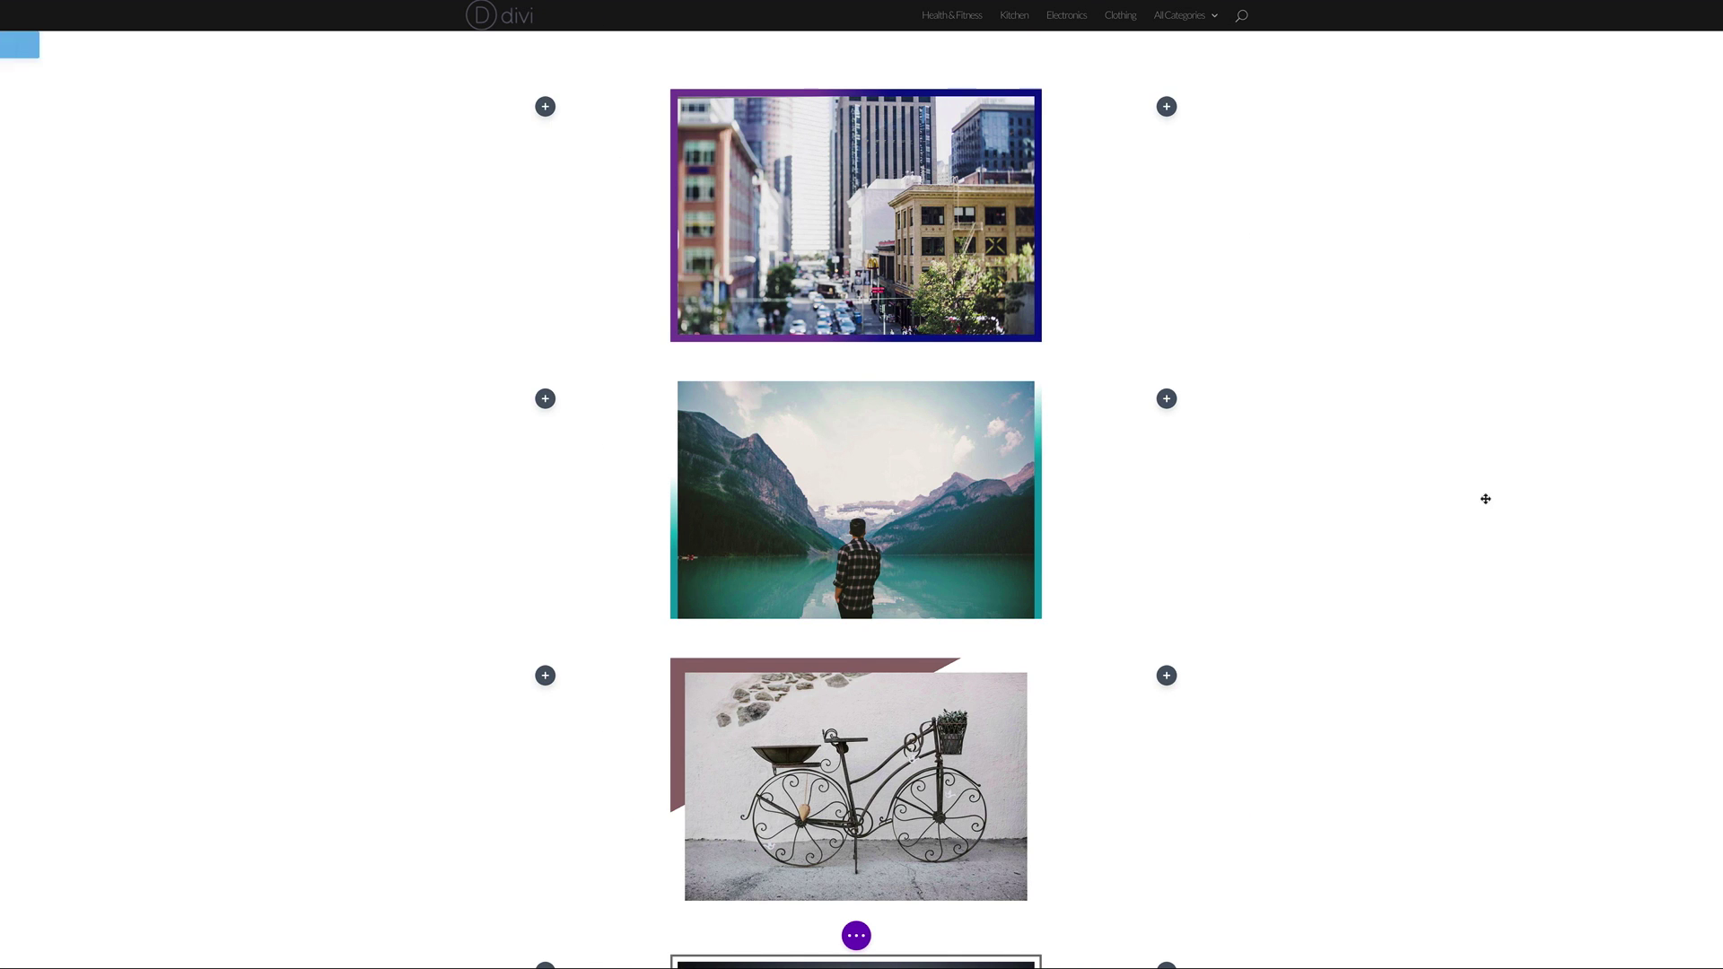
left_click(856, 934)
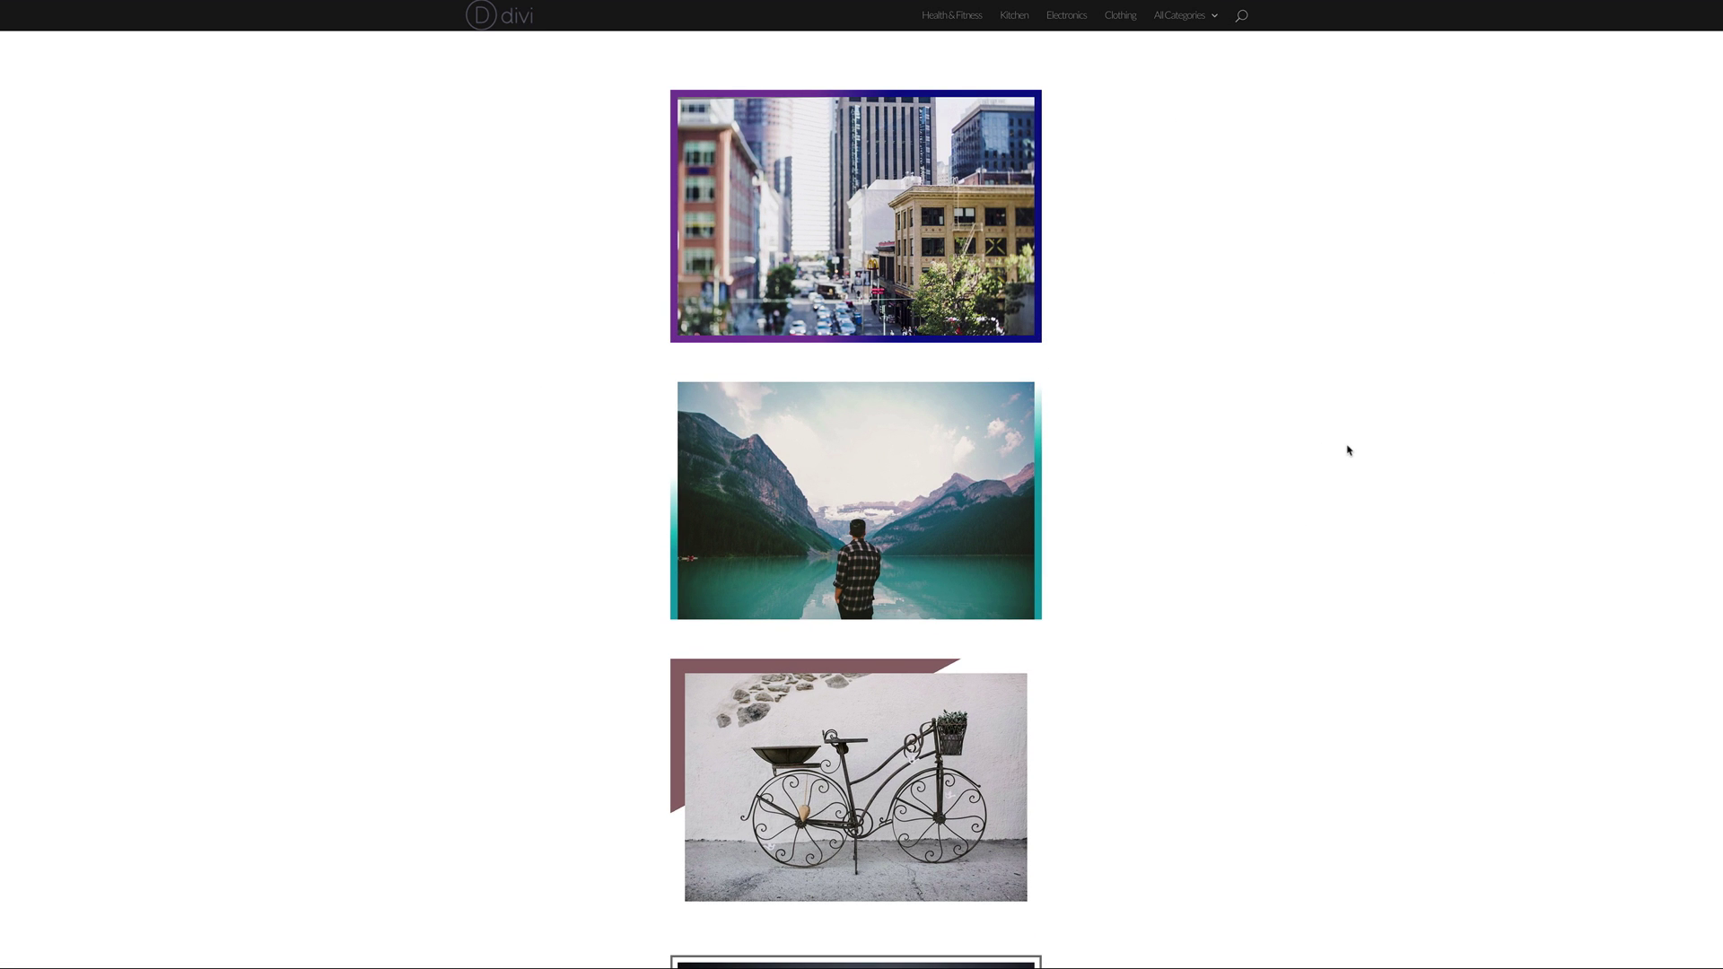
scroll(1349, 451, "down", 3)
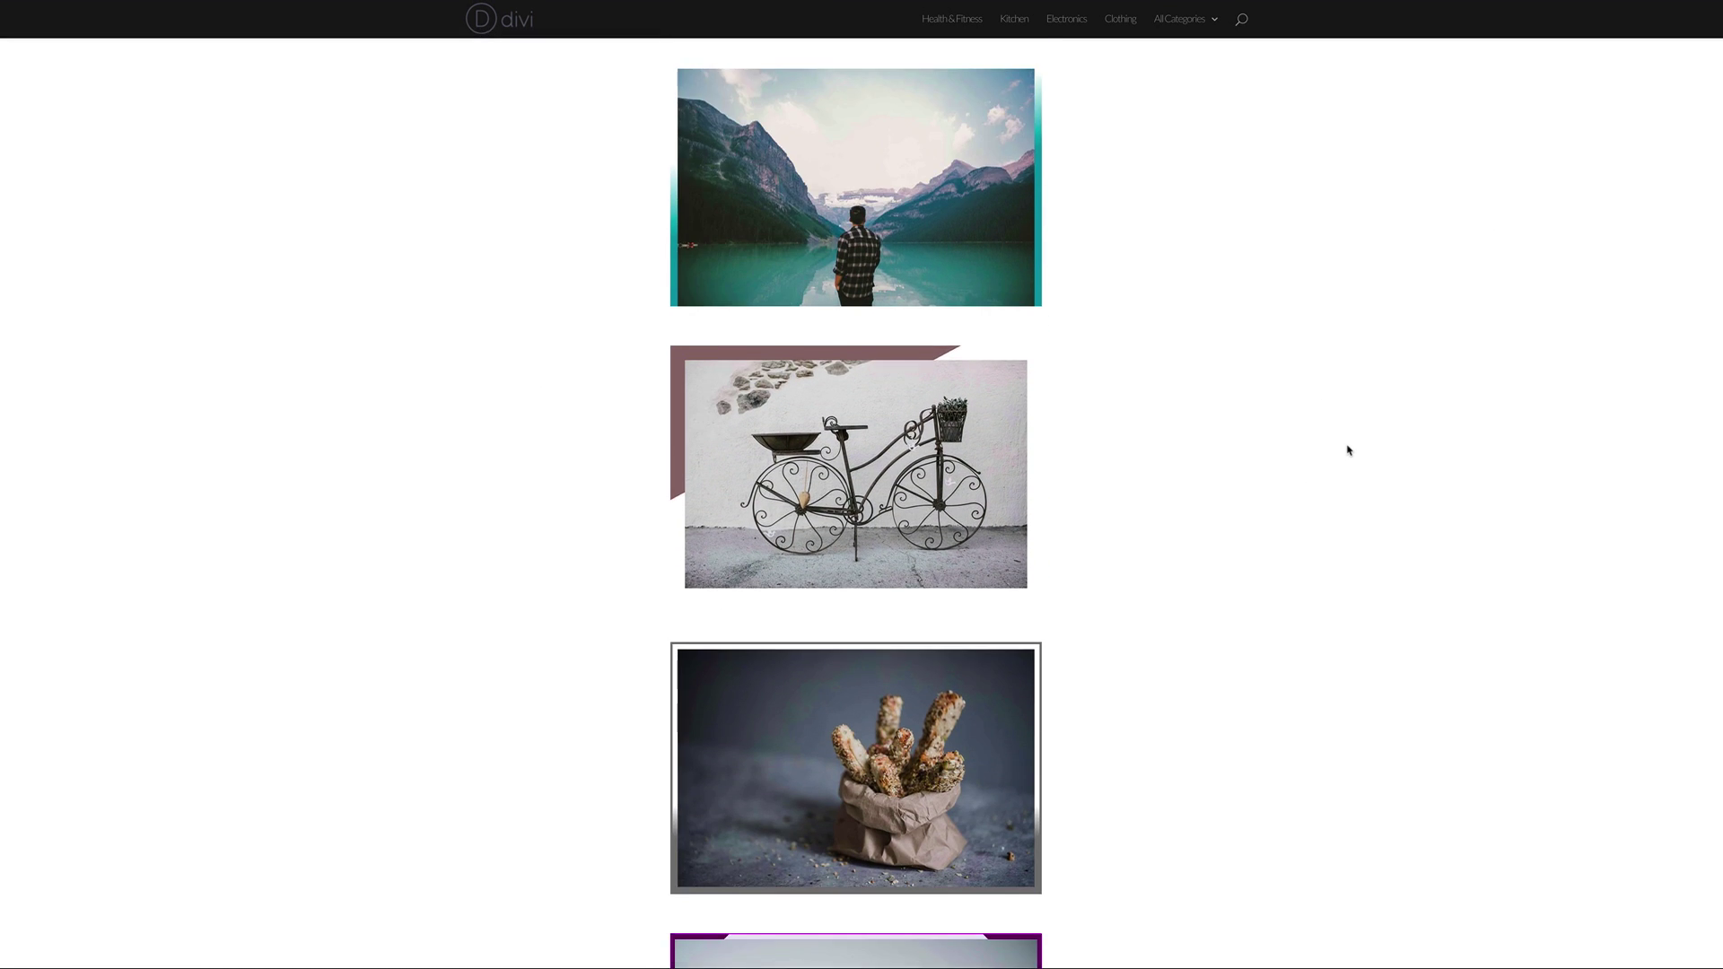
scroll(1348, 451, "down", 5)
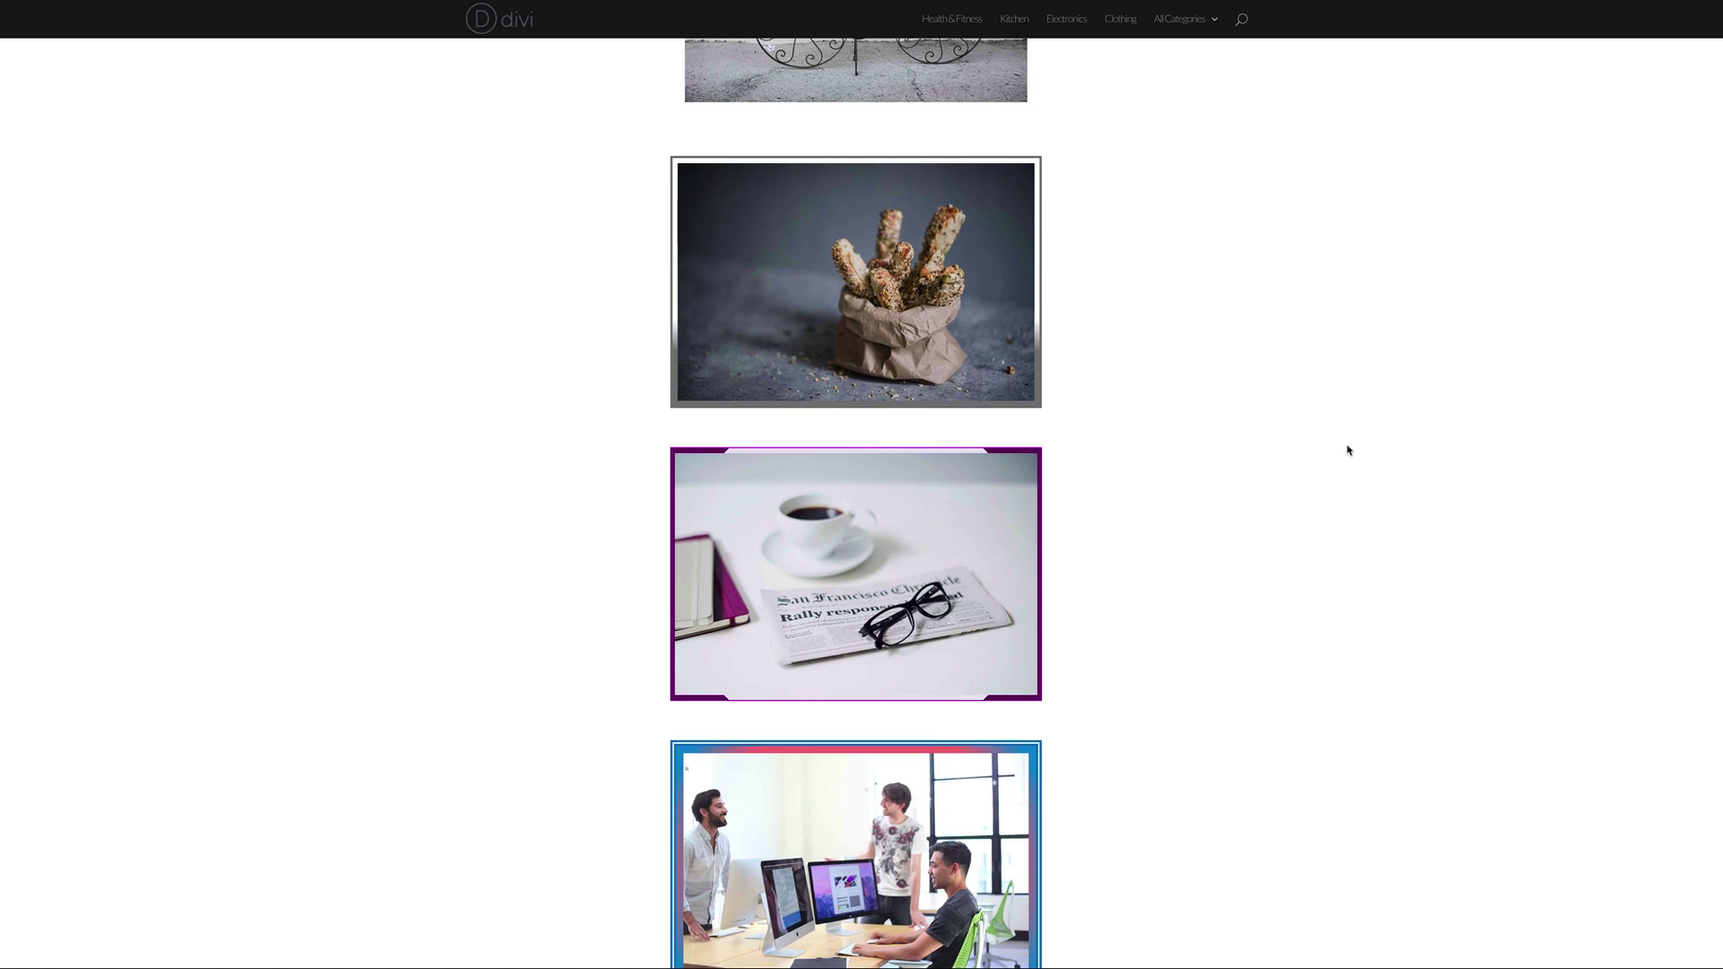
scroll(1348, 450, "down", 1)
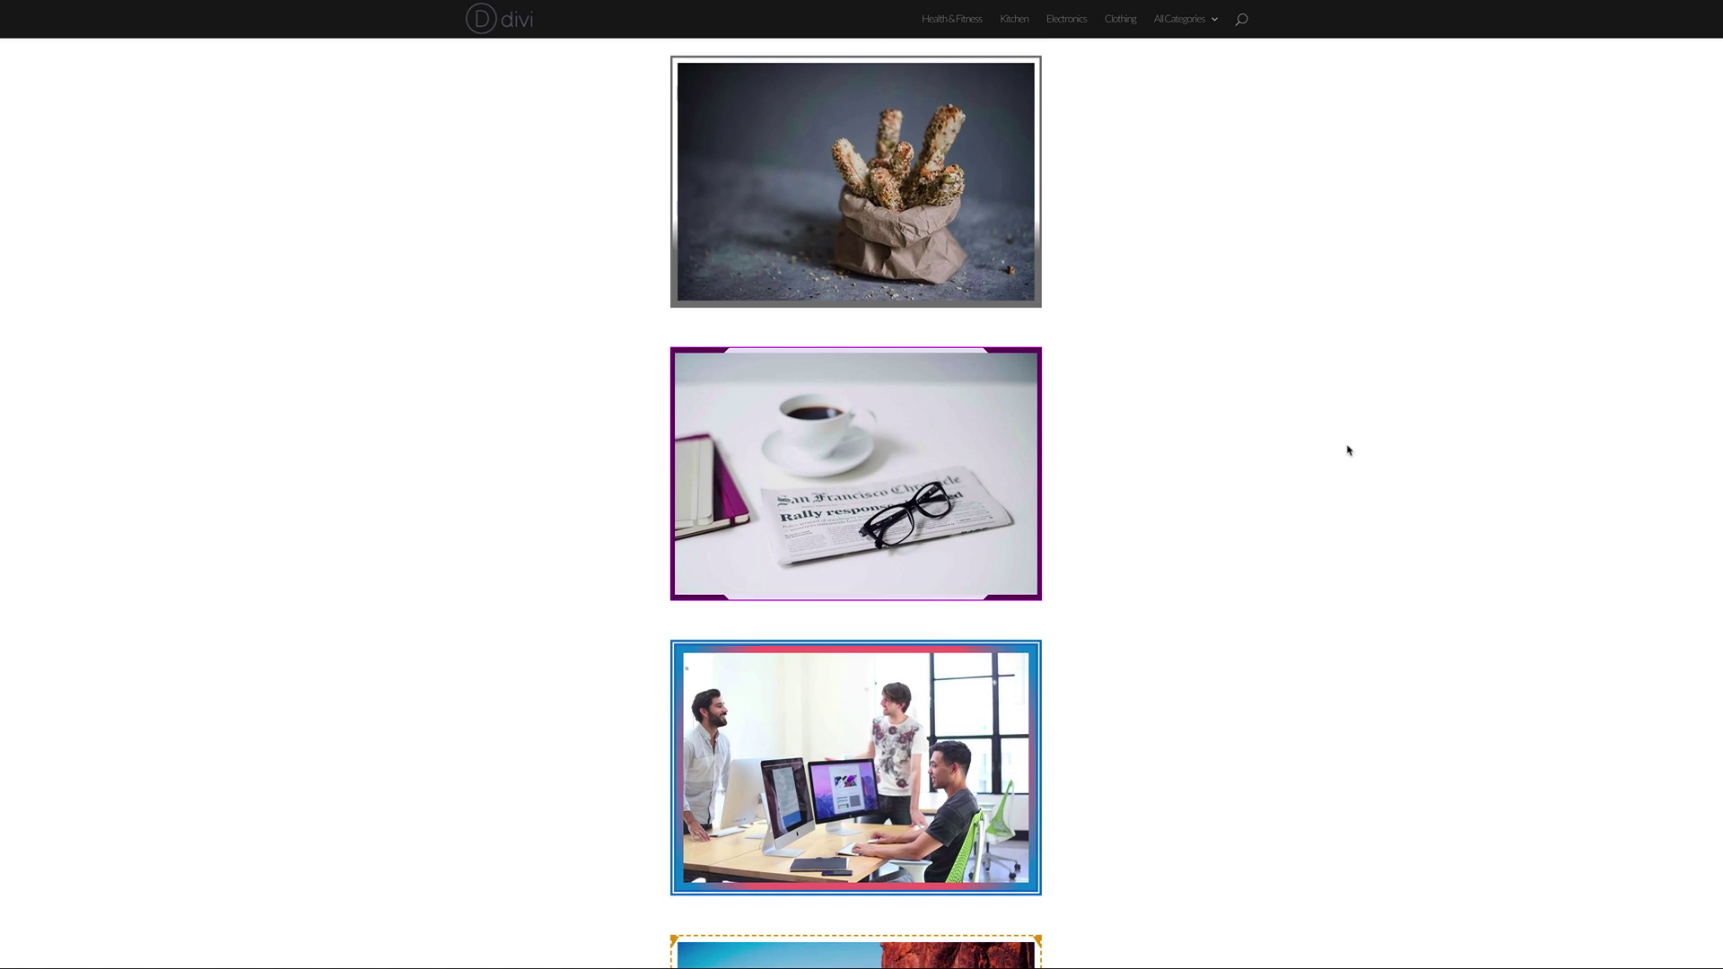
scroll(1349, 450, "down", 1)
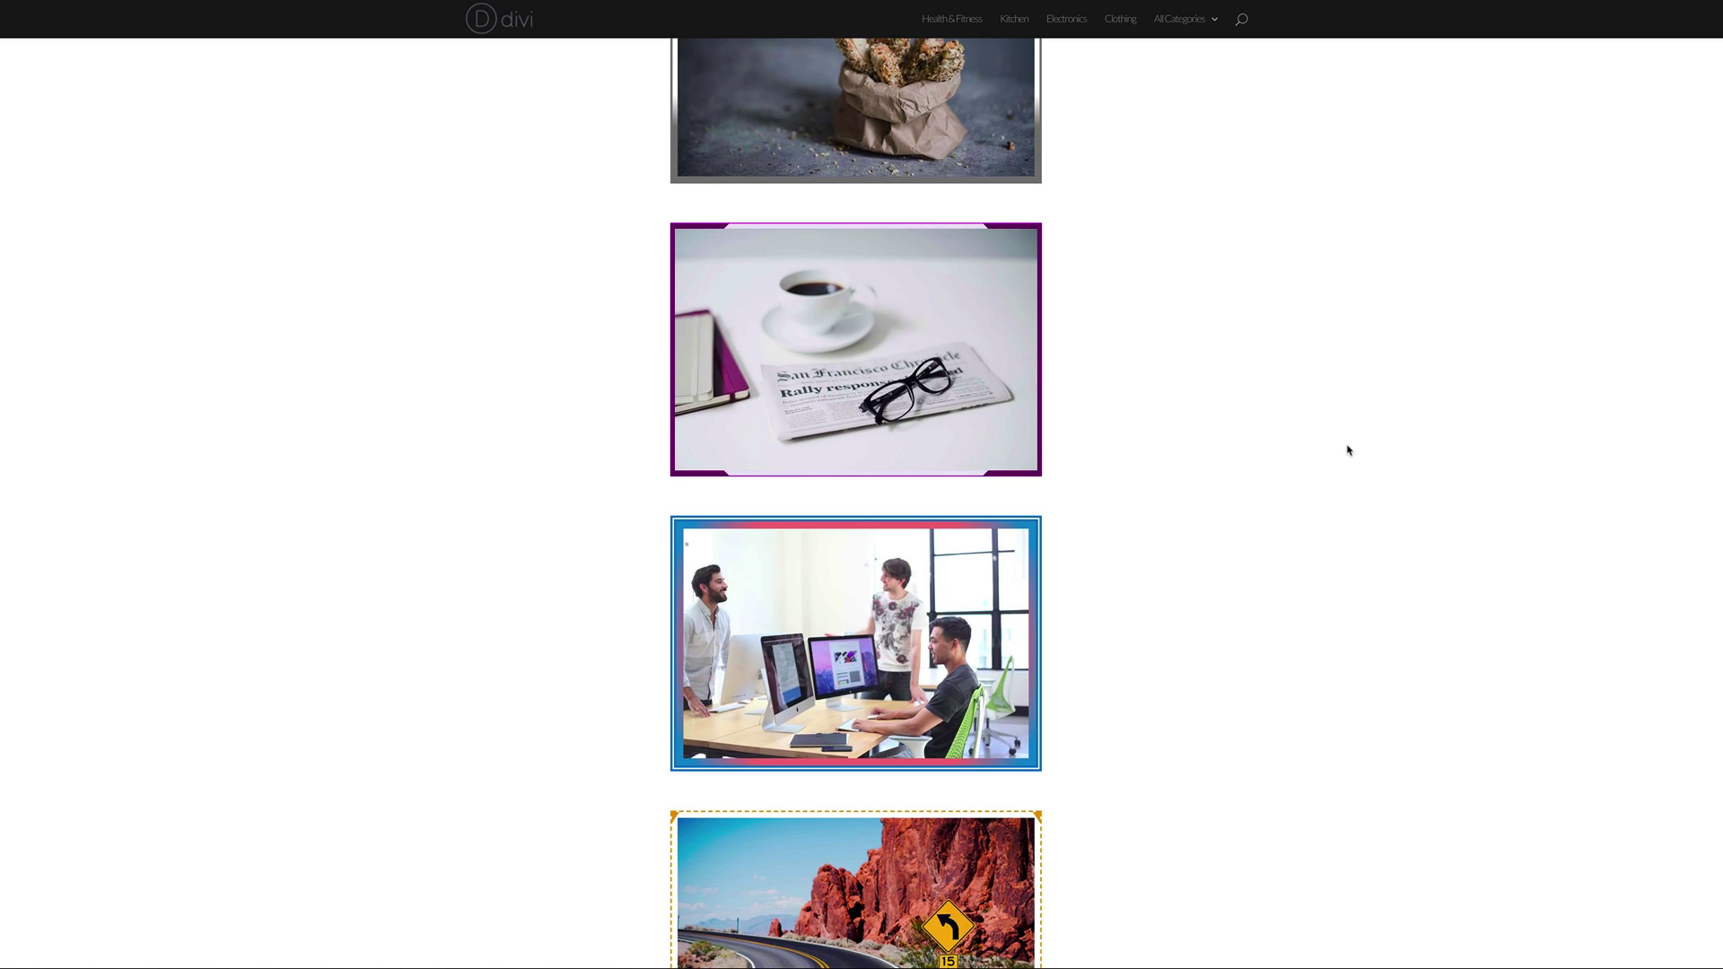
scroll(1349, 451, "down", 5)
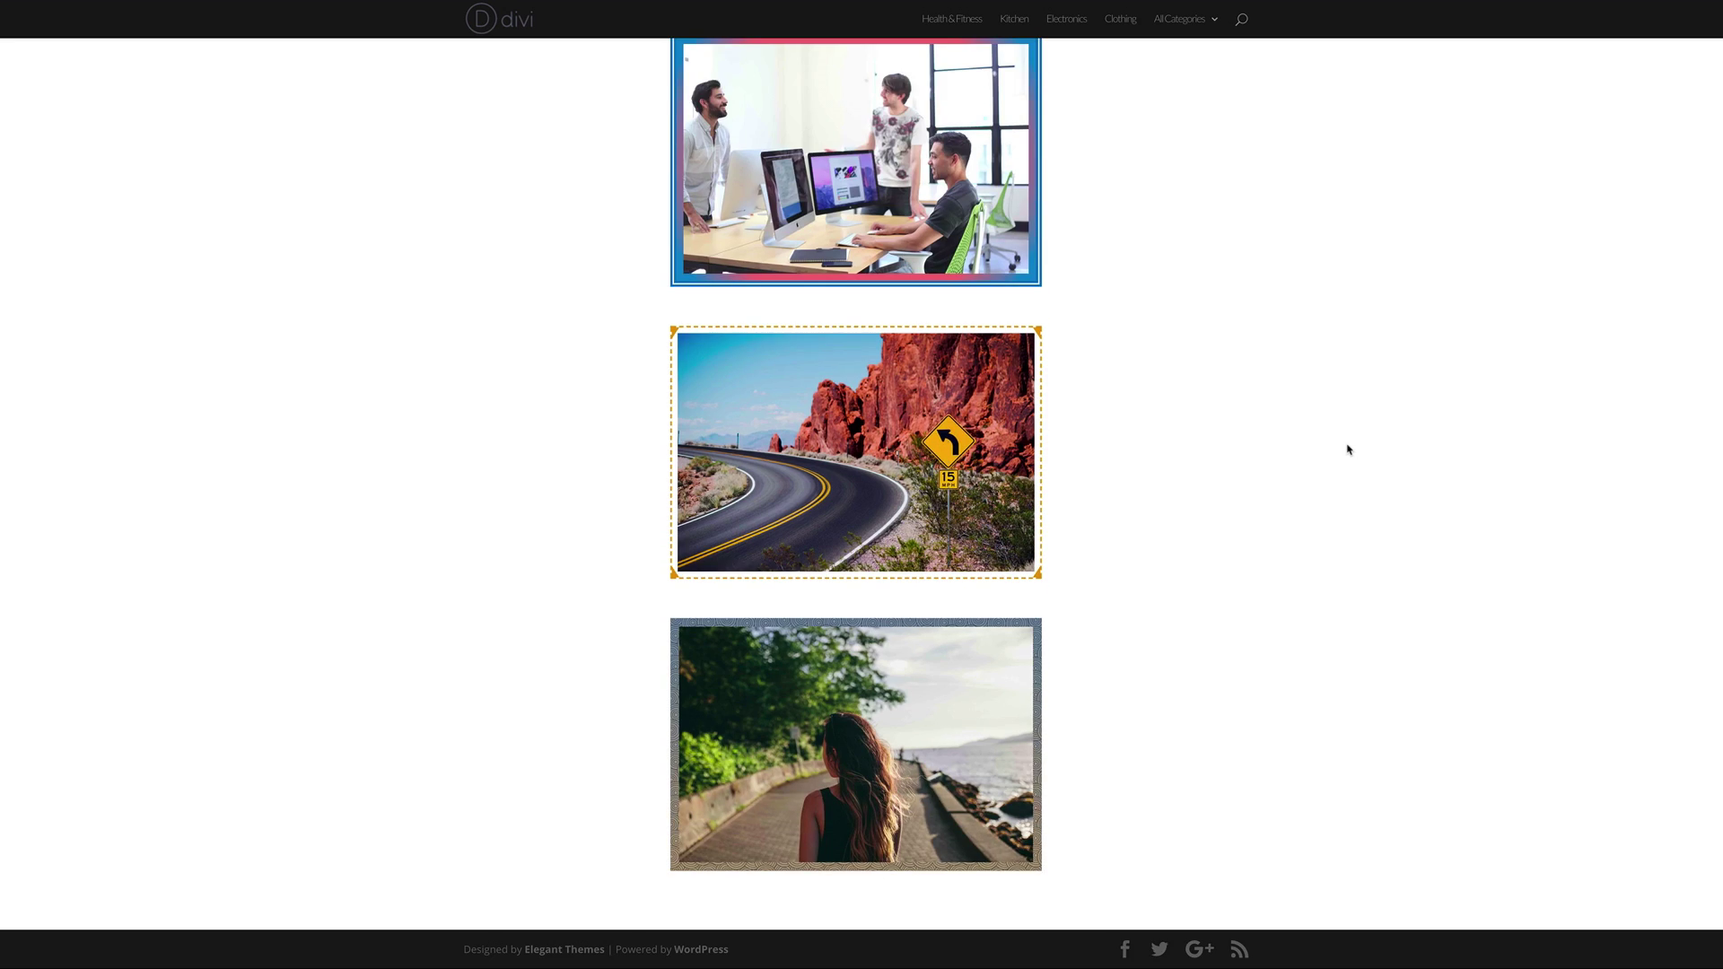